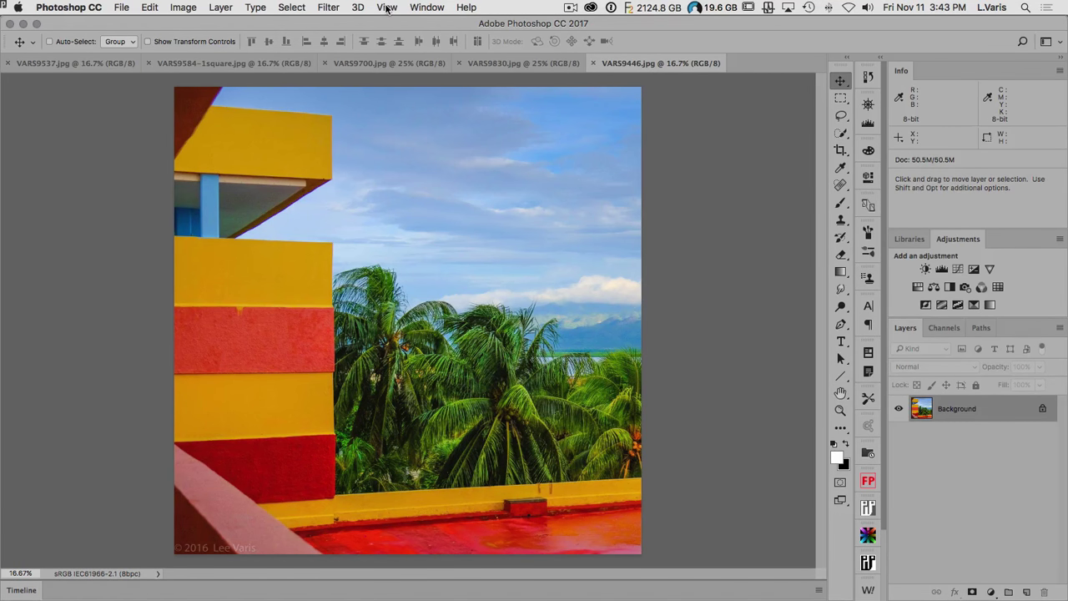
left_click(386, 8)
mouse_move(389, 24)
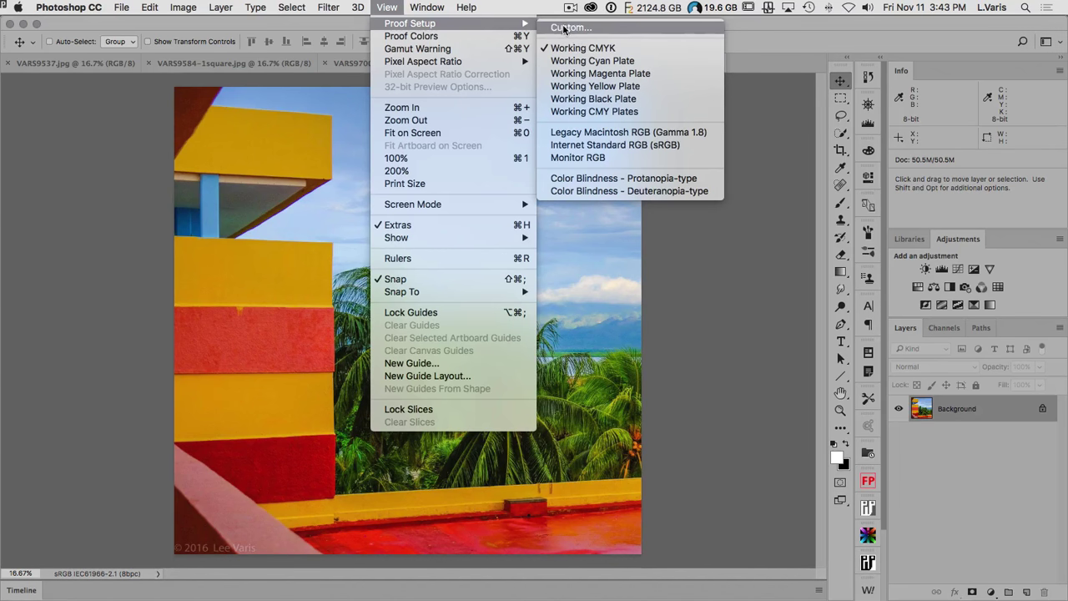
left_click(389, 7)
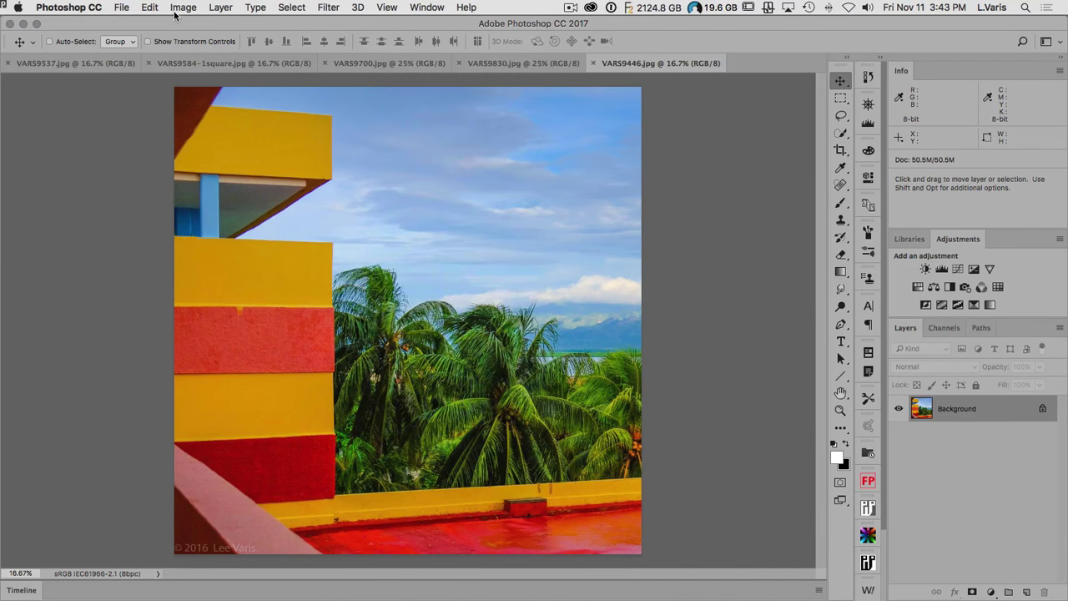
Load the North America General Purpose 2 preset in the Color Settings.
left_click(122, 8)
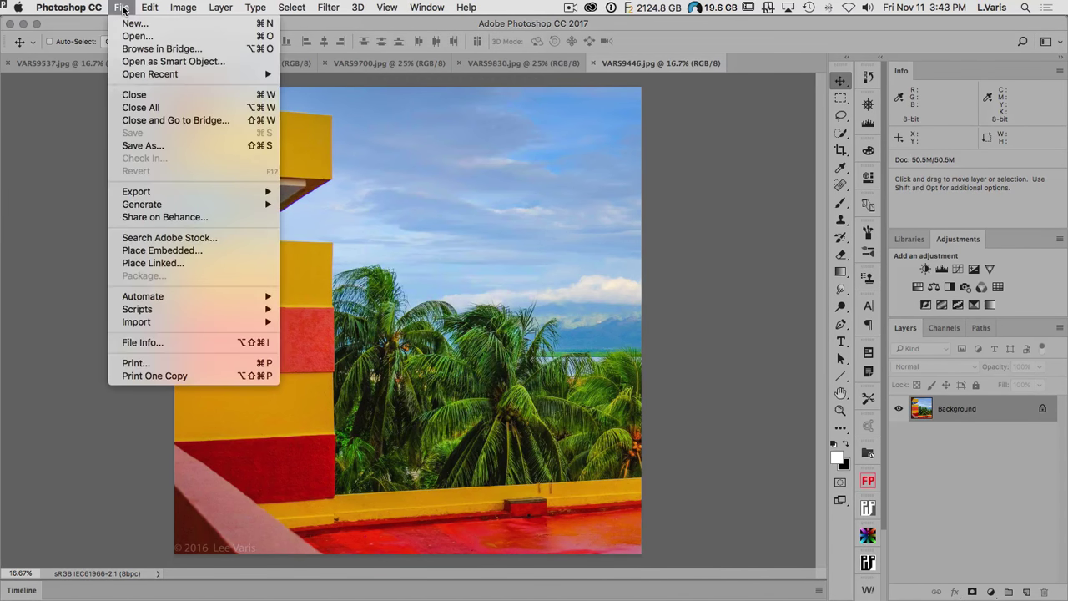
mouse_move(69, 8)
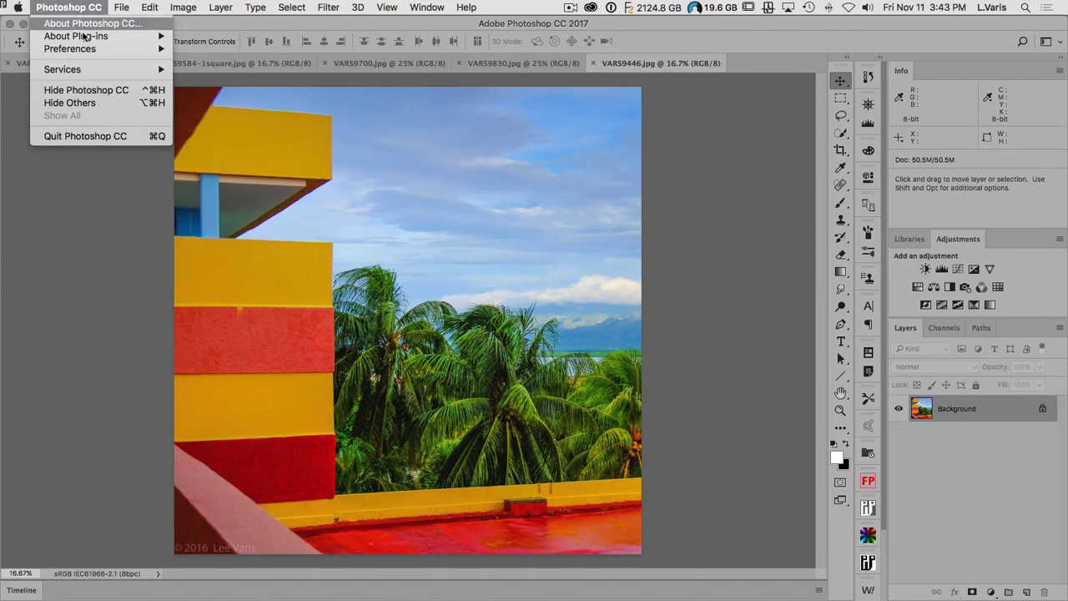
mouse_move(80, 50)
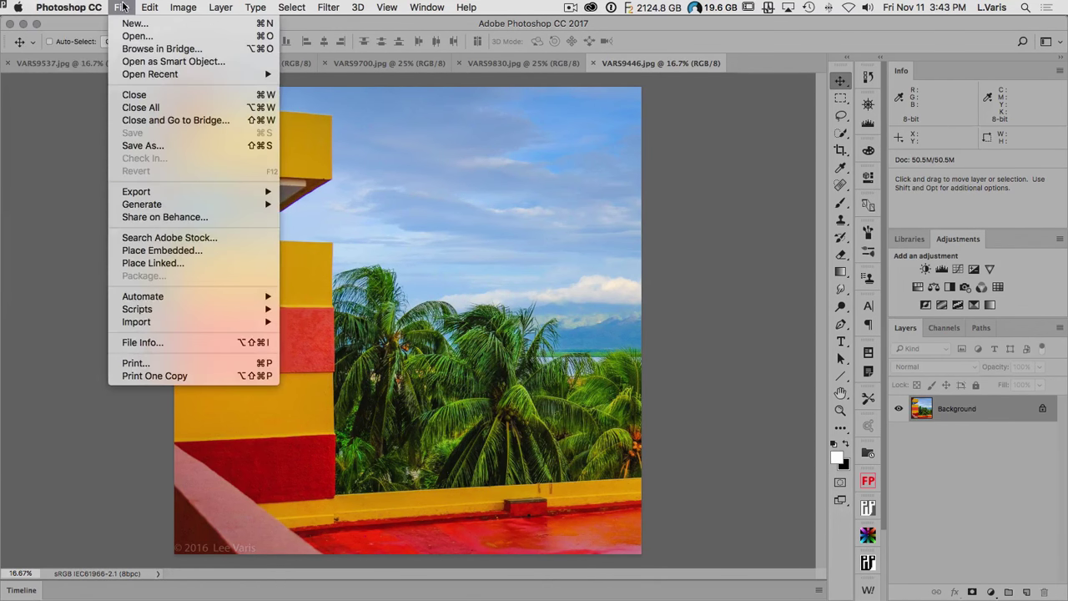
mouse_move(145, 7)
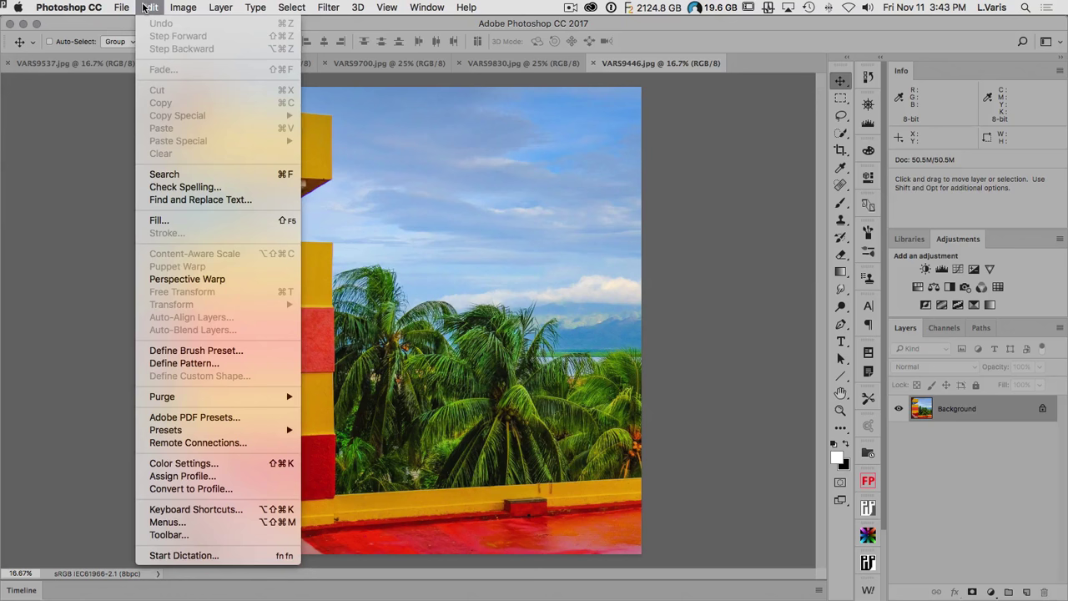
left_click(196, 465)
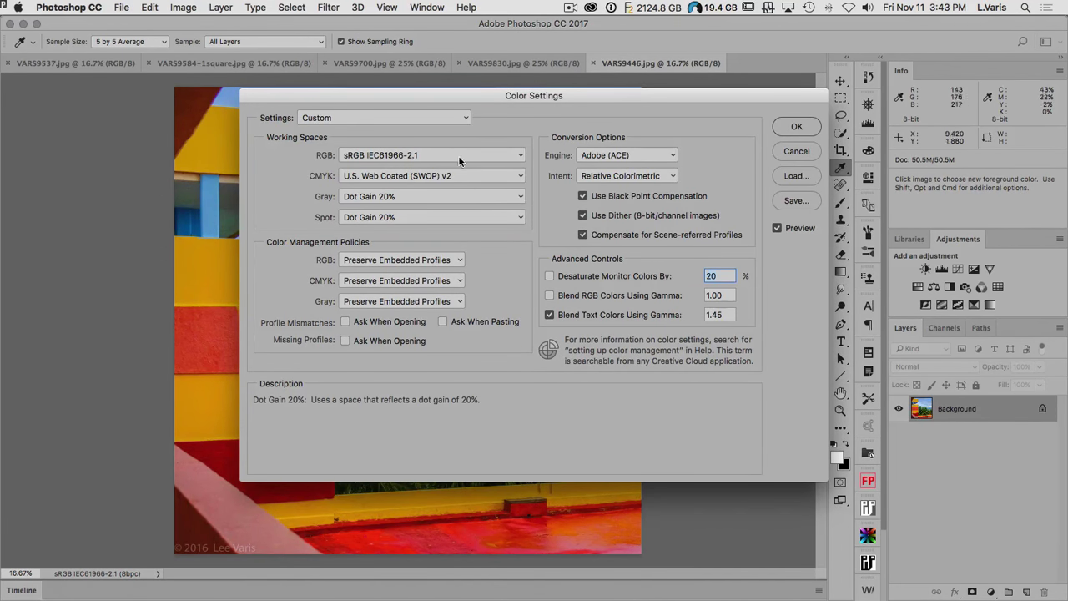
mouse_move(463, 155)
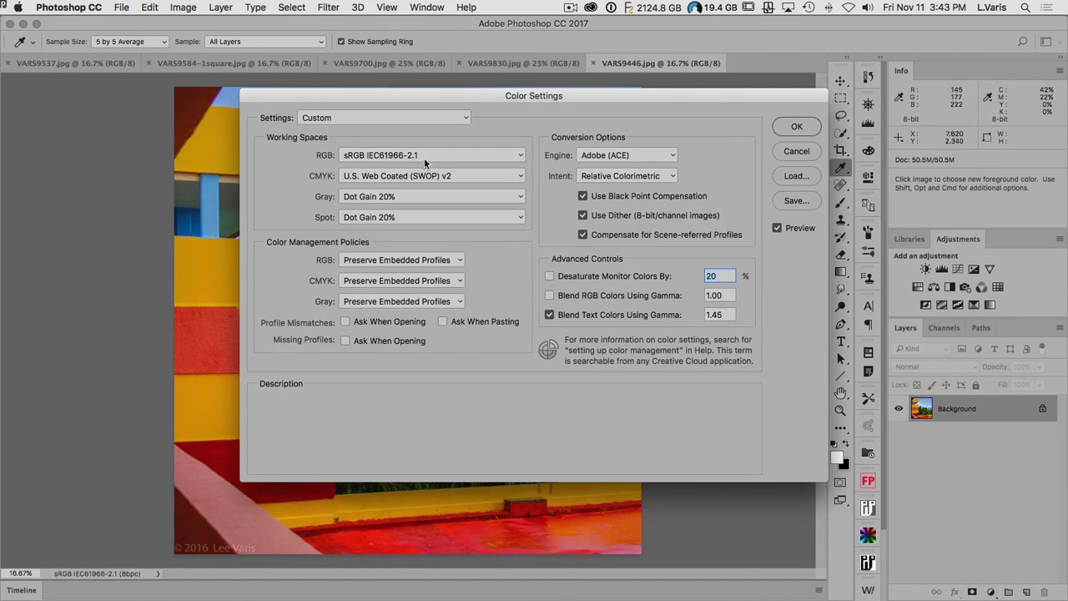
left_click(459, 117)
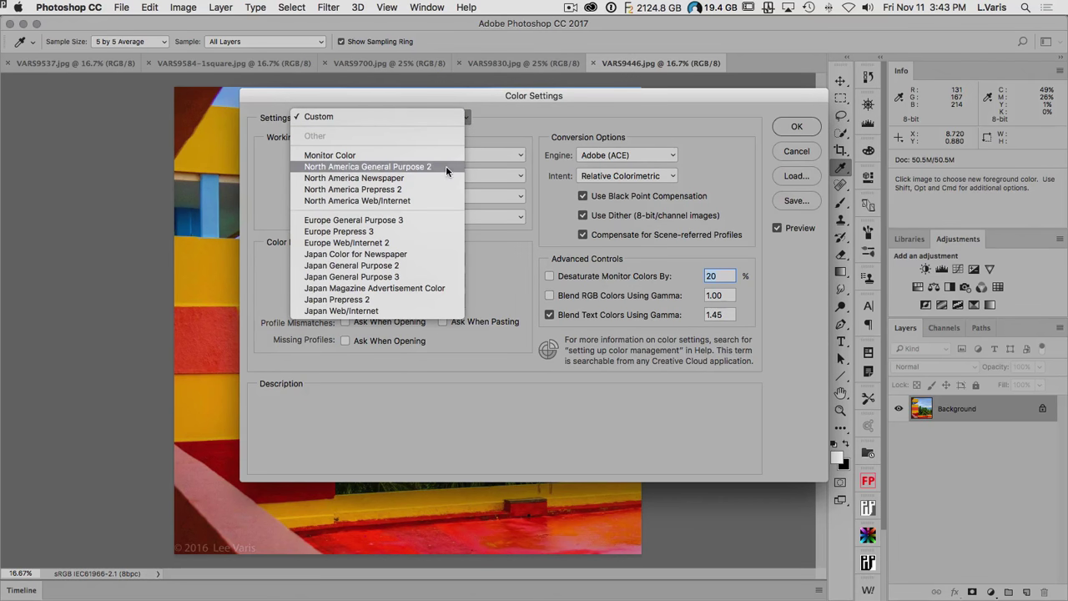
left_click(424, 166)
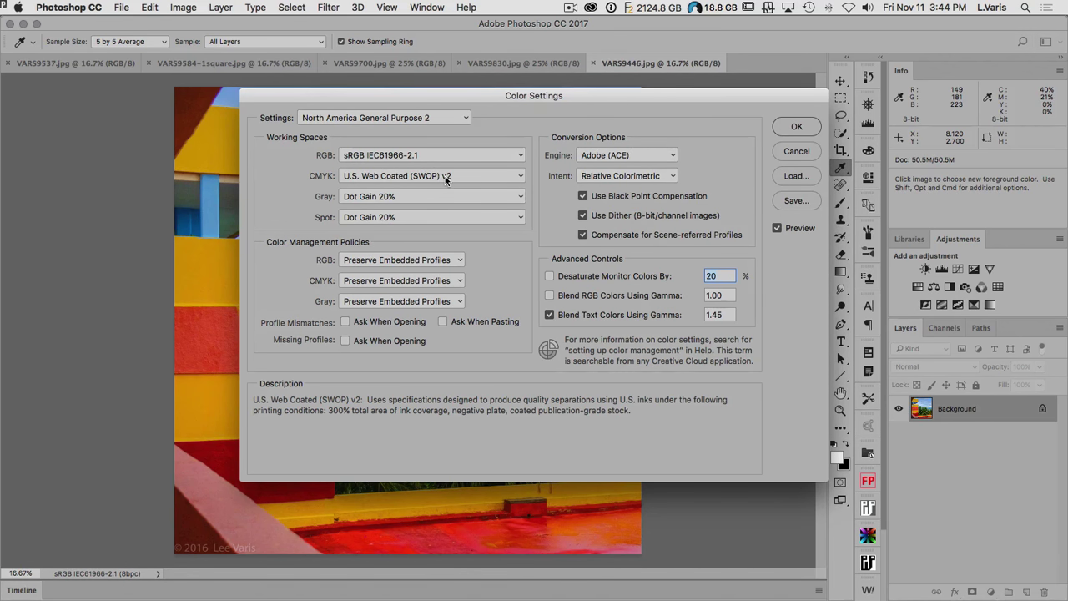
left_click(359, 117)
left_click(359, 117)
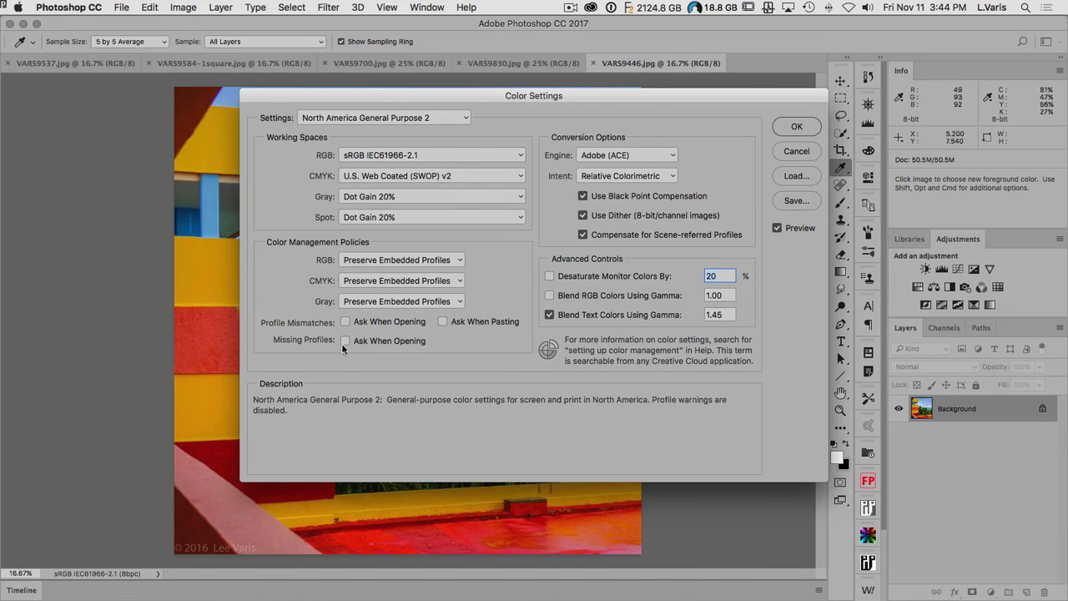
Enable Ask When Opening and Ask When Pasting for profile mismatches, and Ask When Opening for missing profiles.
left_click(345, 322)
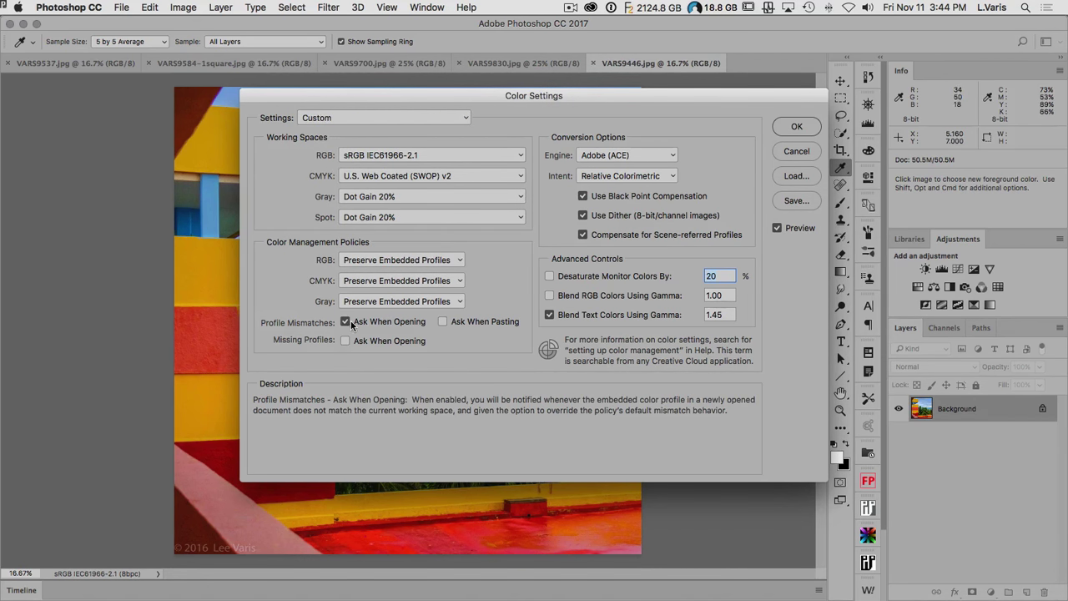
left_click(444, 322)
left_click(410, 342)
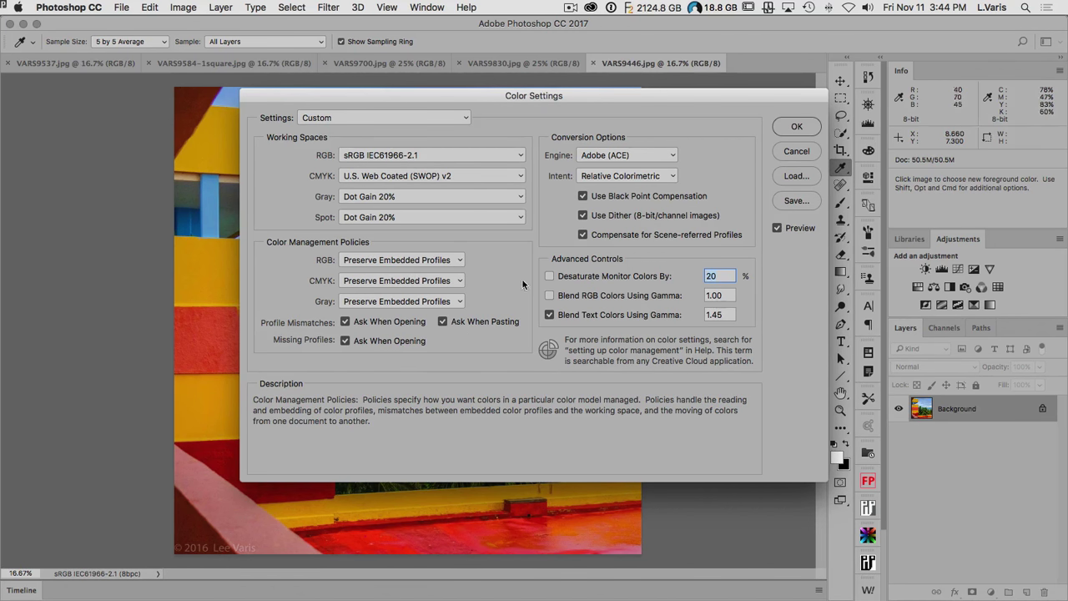
Review the rendering intent options, keep Relative Colorimetric, and apply the color settings.
left_click(671, 177)
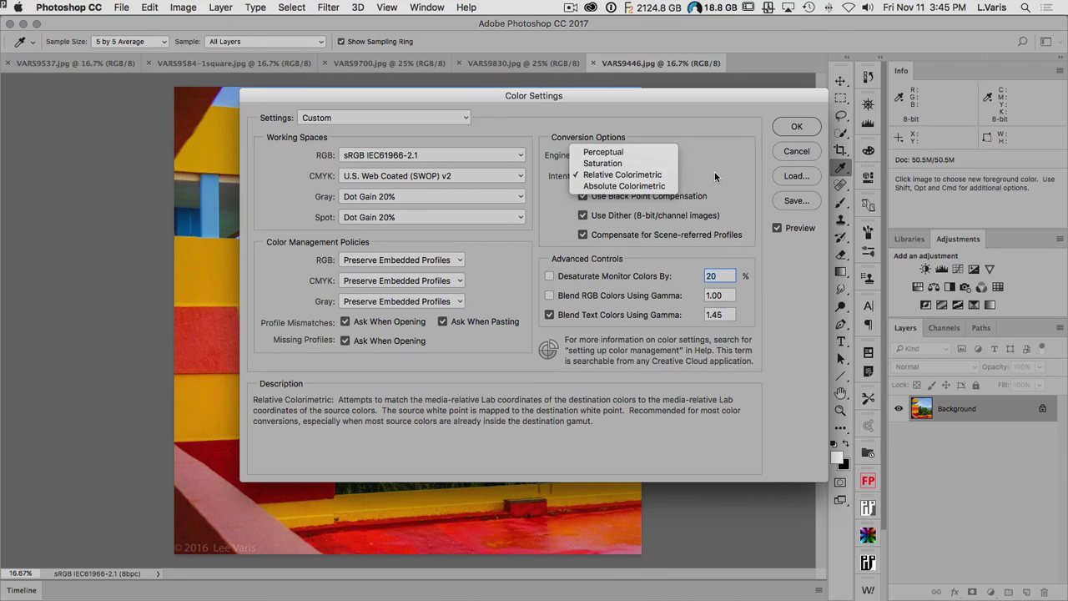
left_click(670, 175)
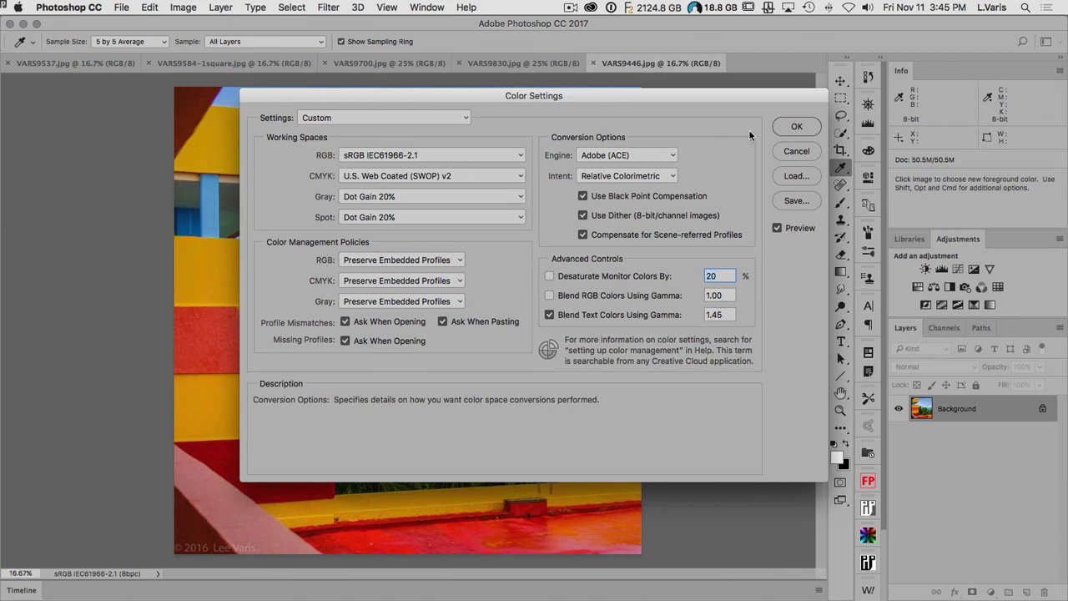
left_click(795, 127)
key("v")
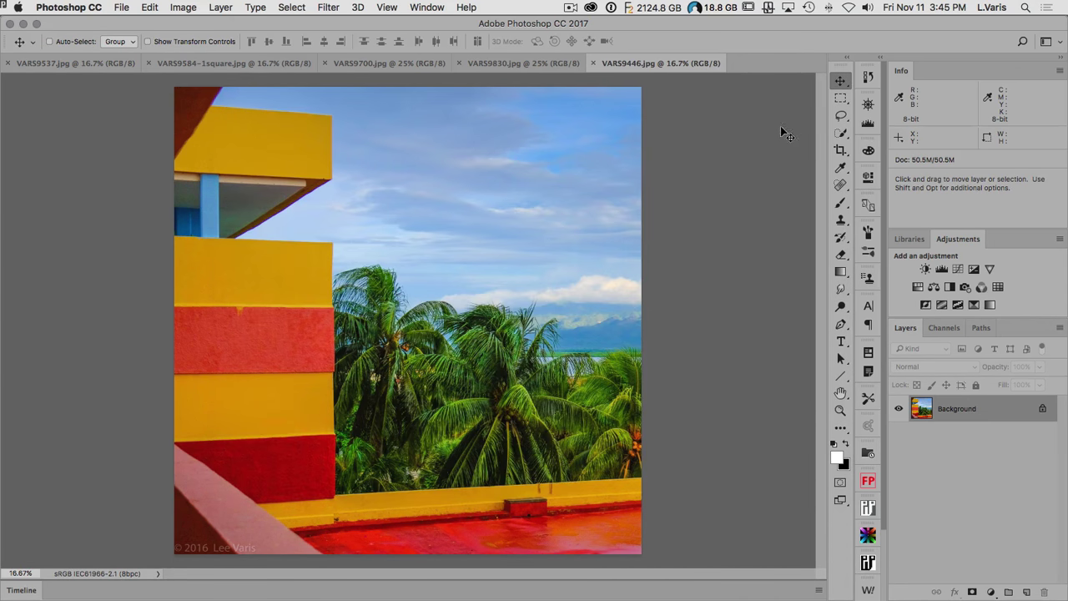
Turn on Proof Colors to soft-proof VARS9446.jpg in the working CMYK space.
left_click(183, 6)
mouse_move(202, 24)
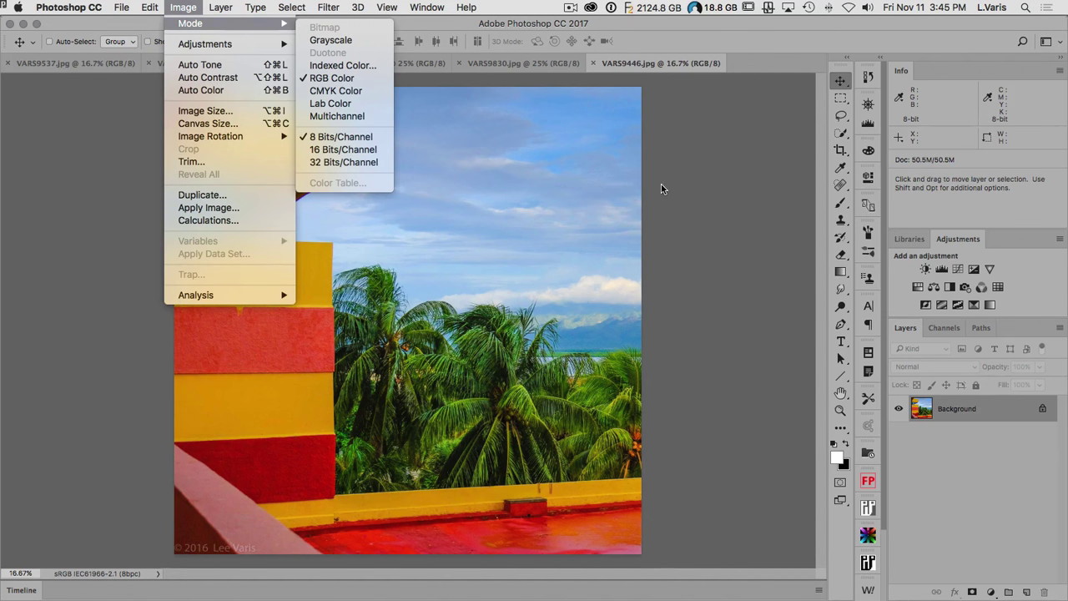
mouse_move(386, 9)
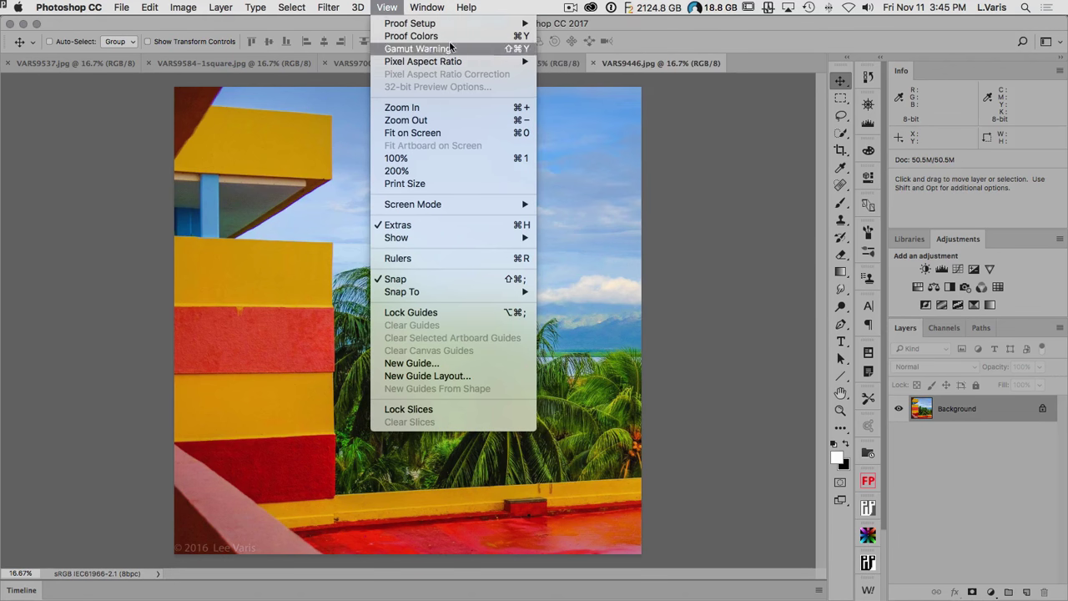
left_click(392, 37)
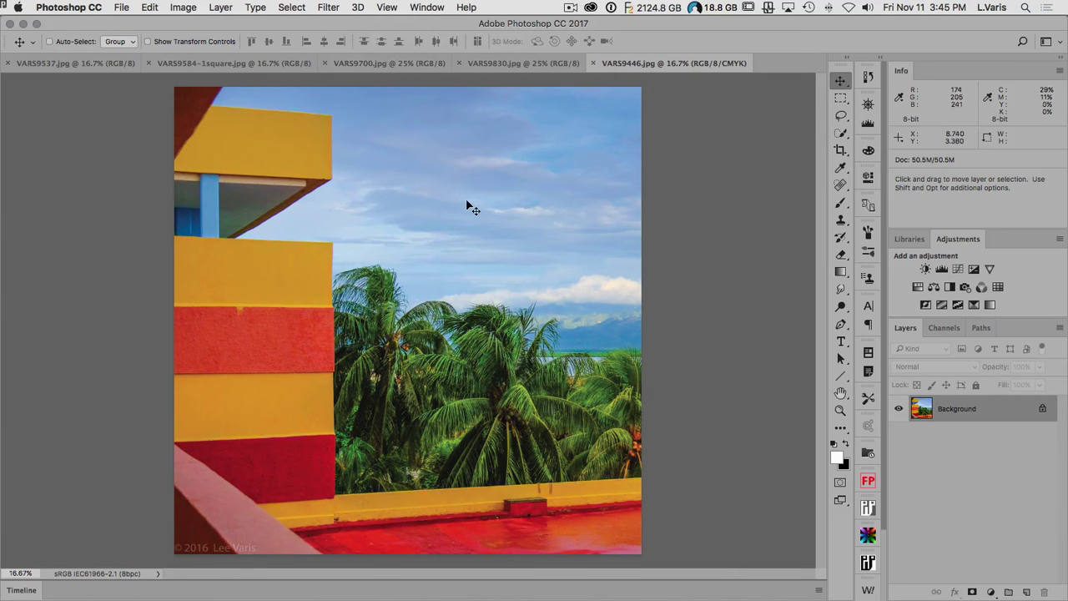
Set up a custom proof condition for Working CMYK - U.S. Web Coated (SWOP) v2 with Simulate Black Ink and Simulate Paper Color enabled.
left_click(386, 8)
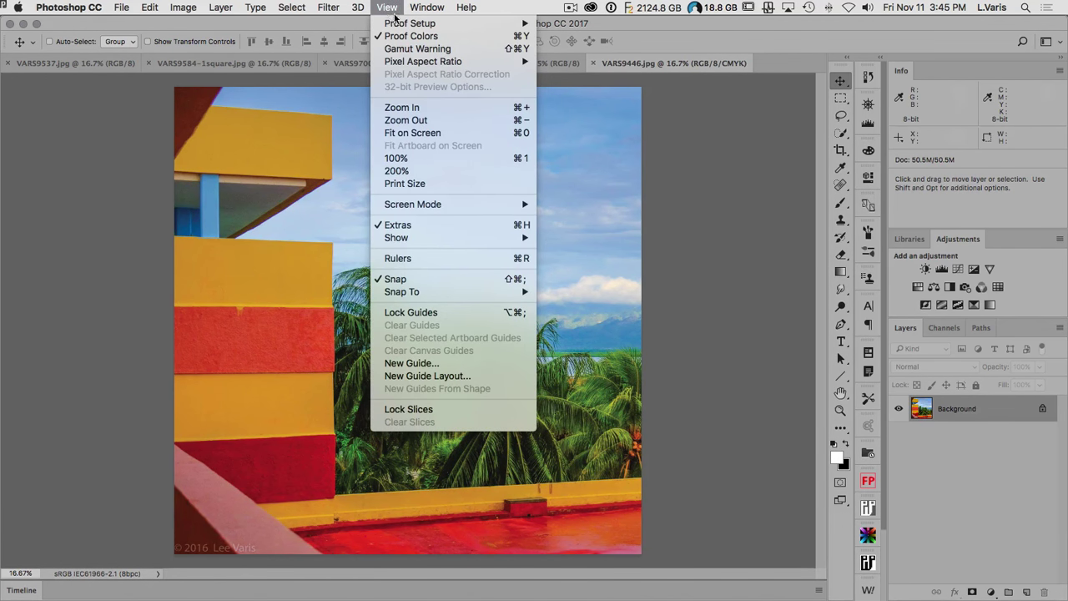
mouse_move(399, 23)
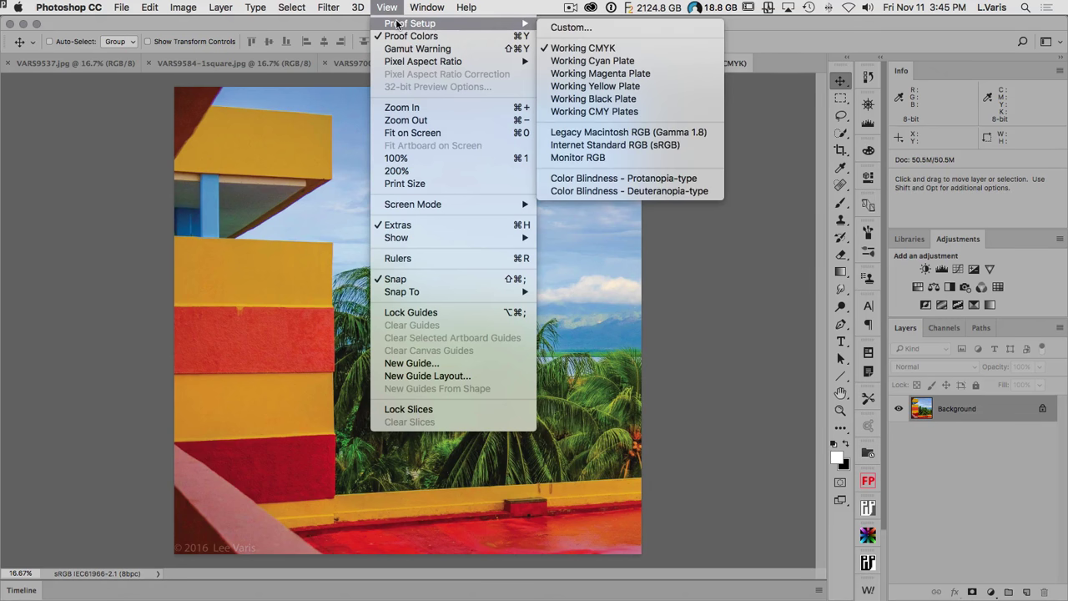
left_click(569, 29)
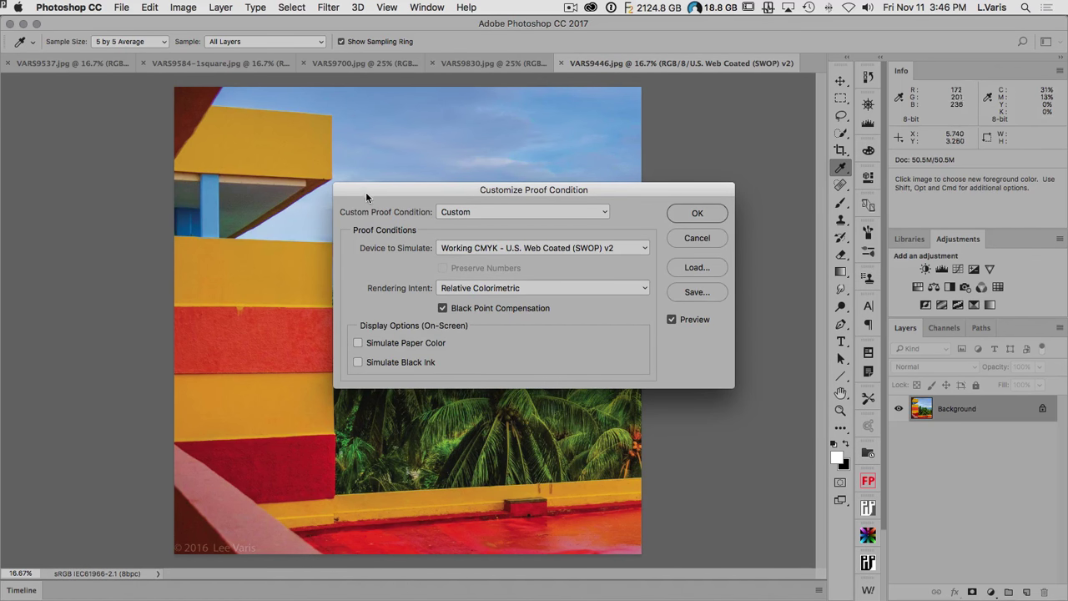
left_click_drag(366, 190, 485, 171)
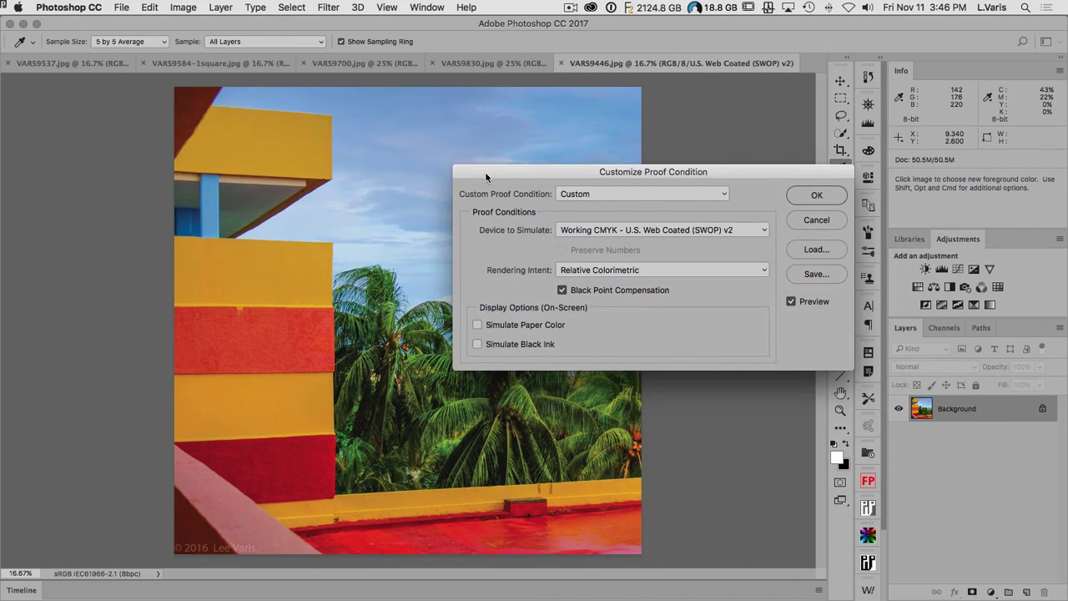
left_click(478, 345)
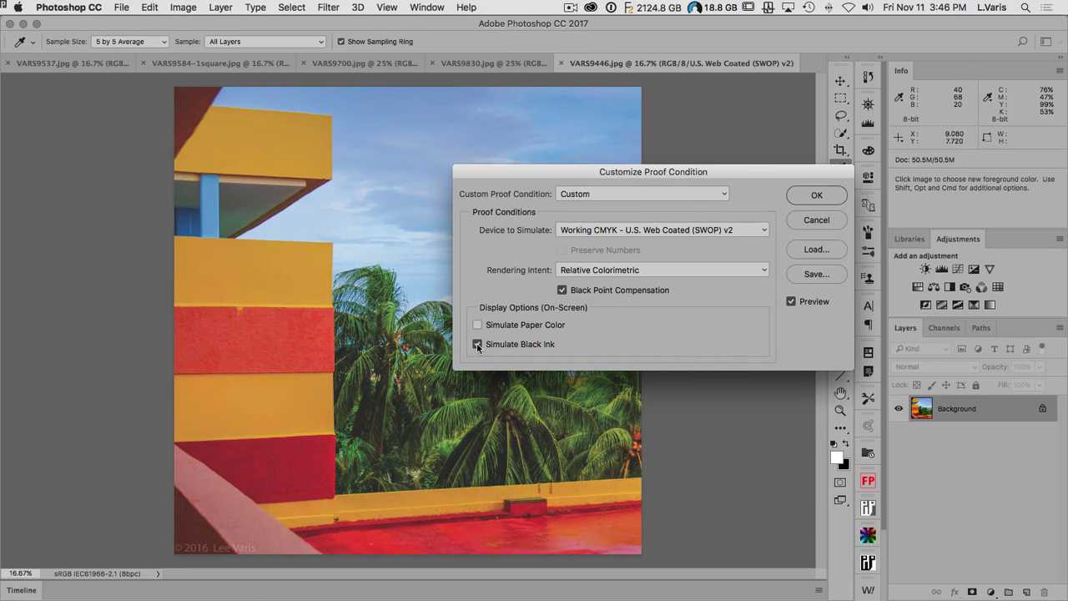
left_click(478, 345)
left_click(478, 347)
left_click(478, 345)
left_click(478, 345)
left_click(478, 325)
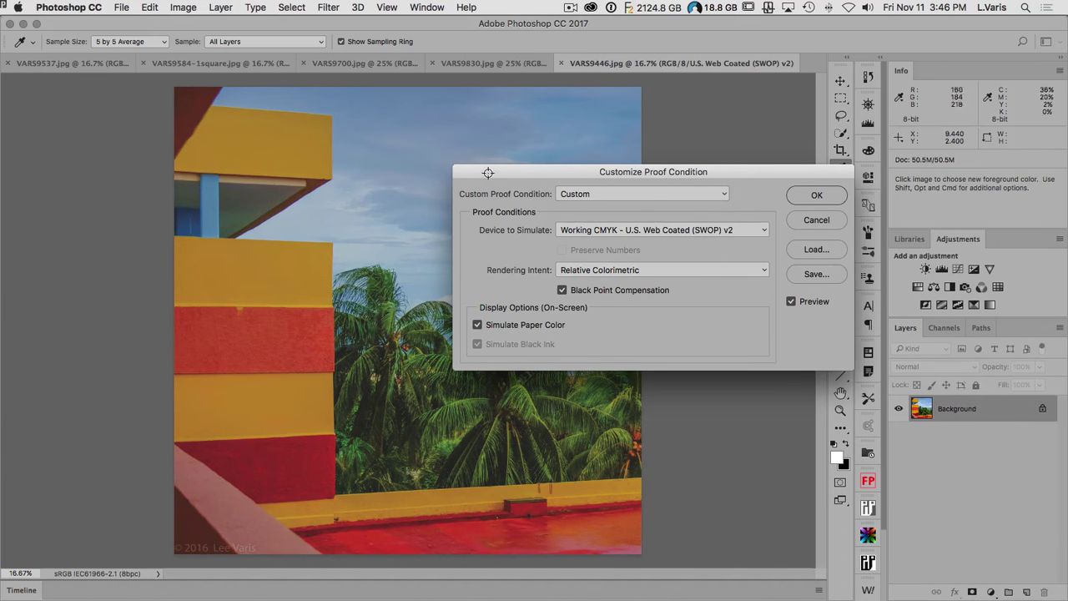
Compare the image with the proof preview off and on, and apply the custom proof condition.
left_click_drag(489, 174, 676, 88)
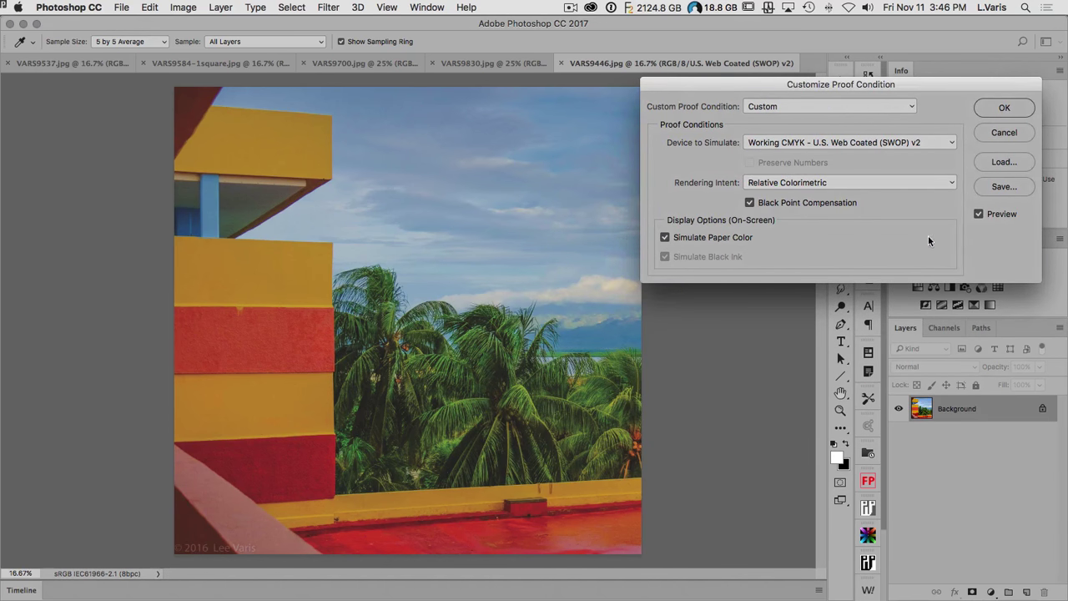
left_click(979, 214)
left_click(979, 215)
left_click(979, 215)
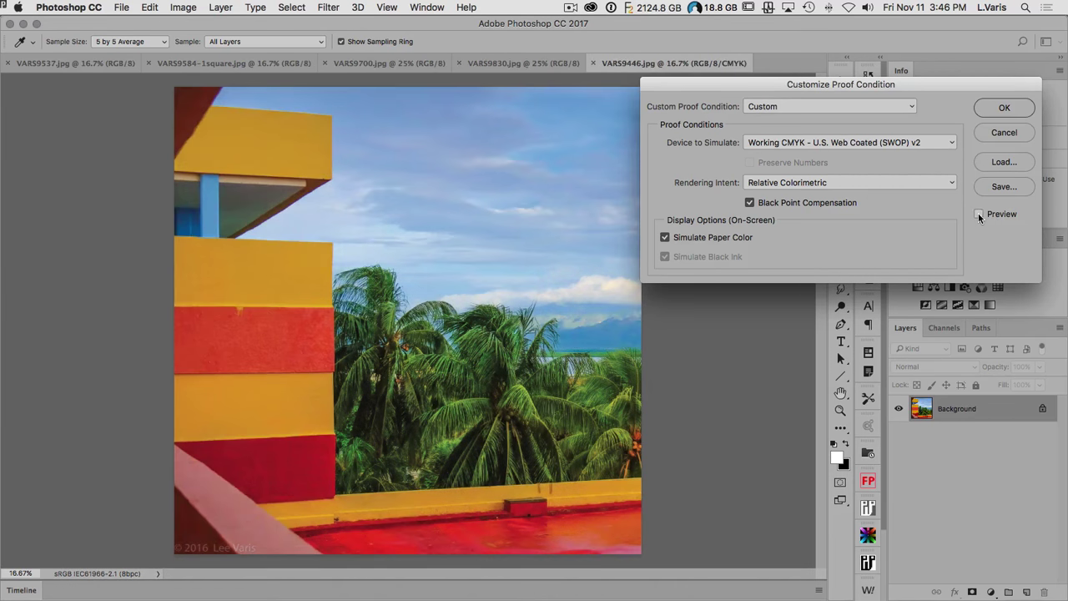
left_click(979, 216)
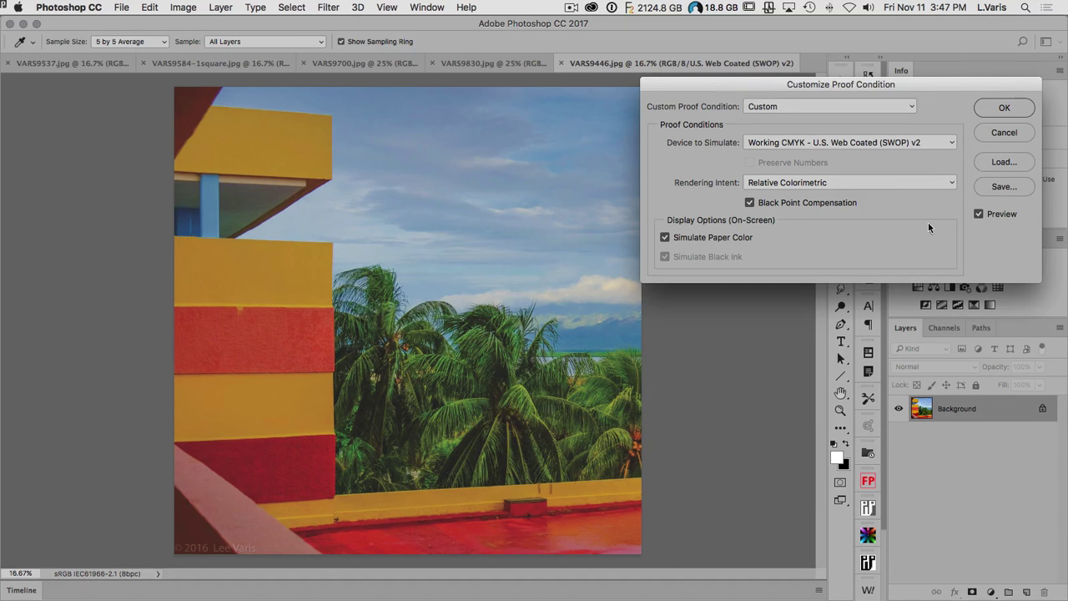
left_click(979, 215)
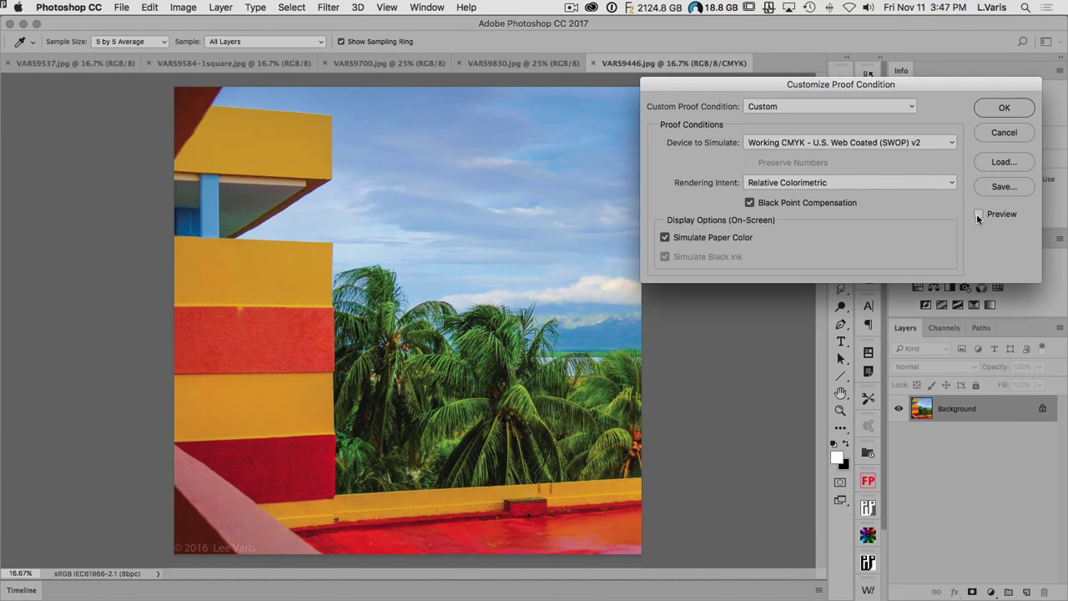
left_click(979, 214)
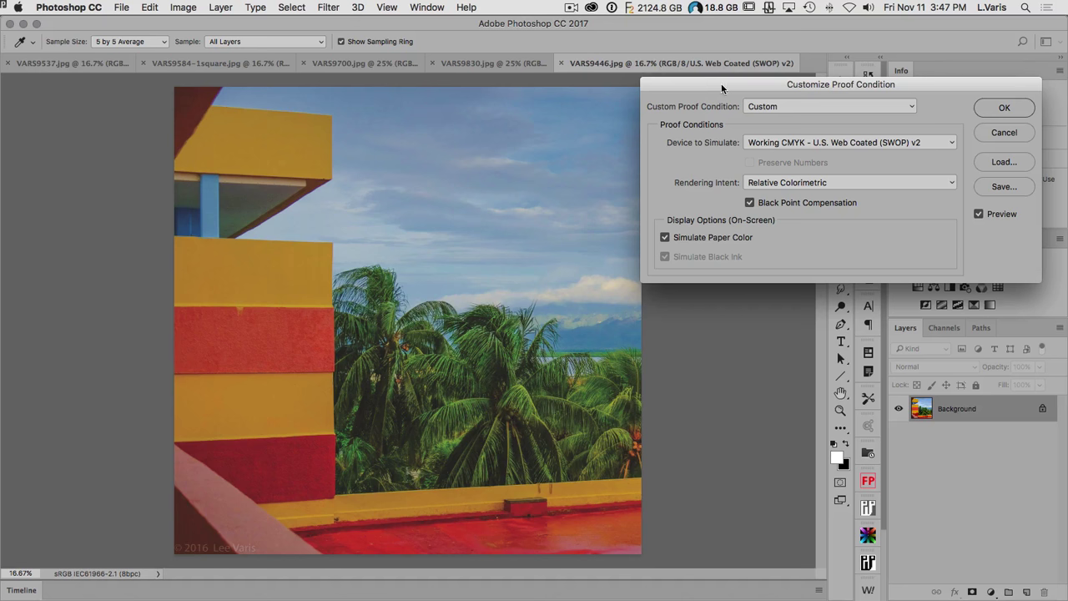
left_click(991, 113)
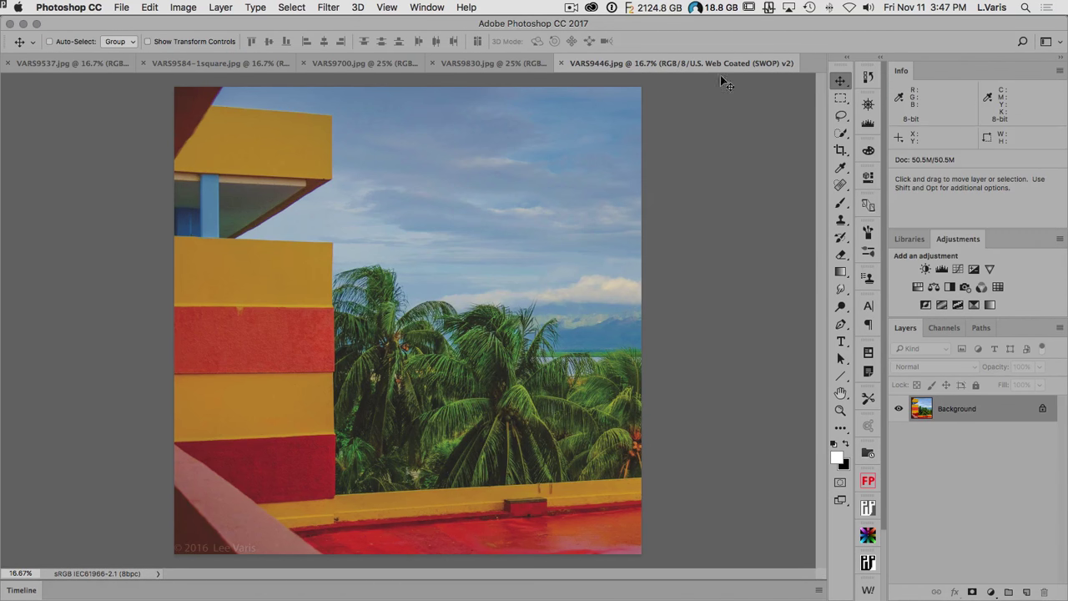
Toggle Proof Colors off and on to compare the original image with the custom soft proof, leaving proofing on.
left_click(389, 8)
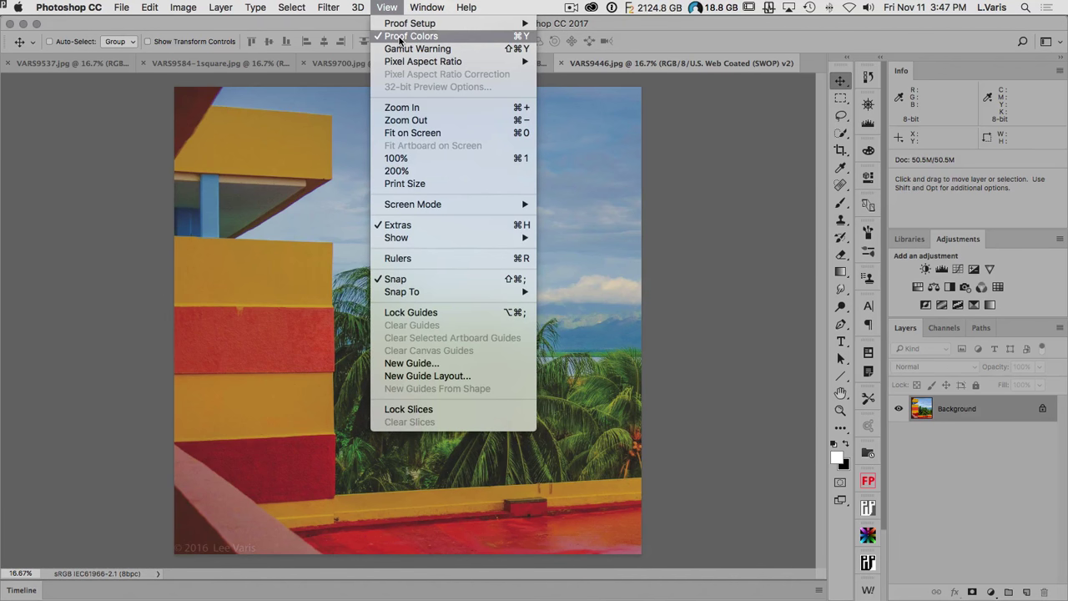
left_click(399, 37)
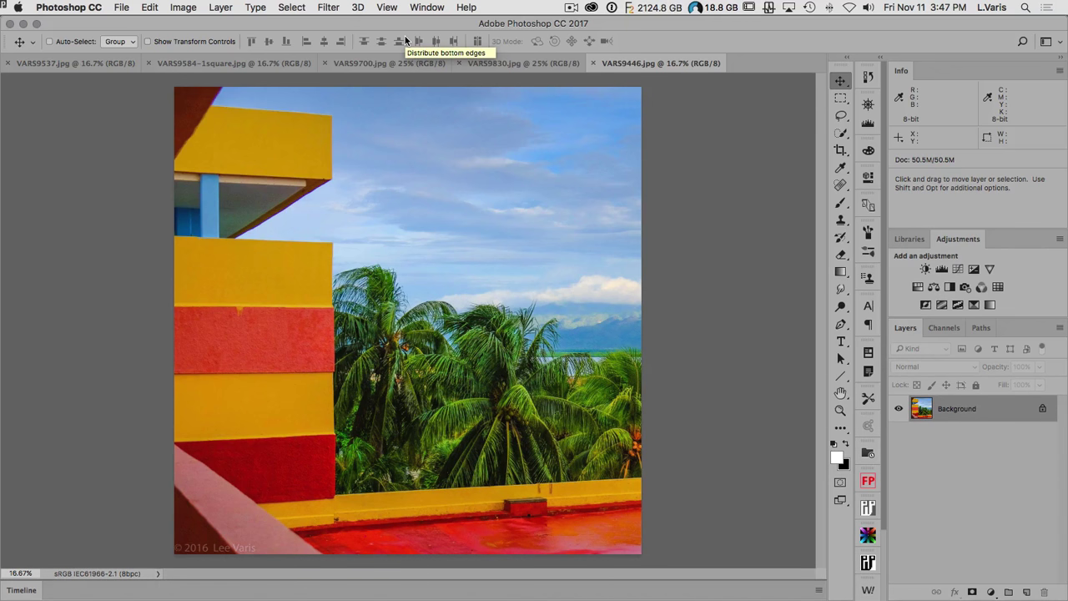
key("super+y")
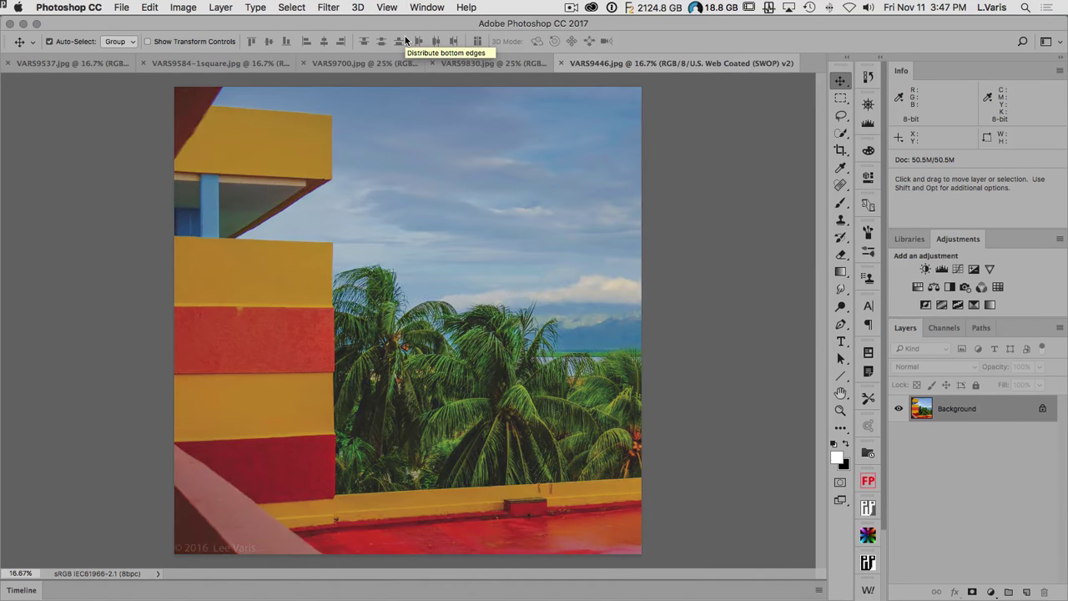
key("super+y")
key("super+y")
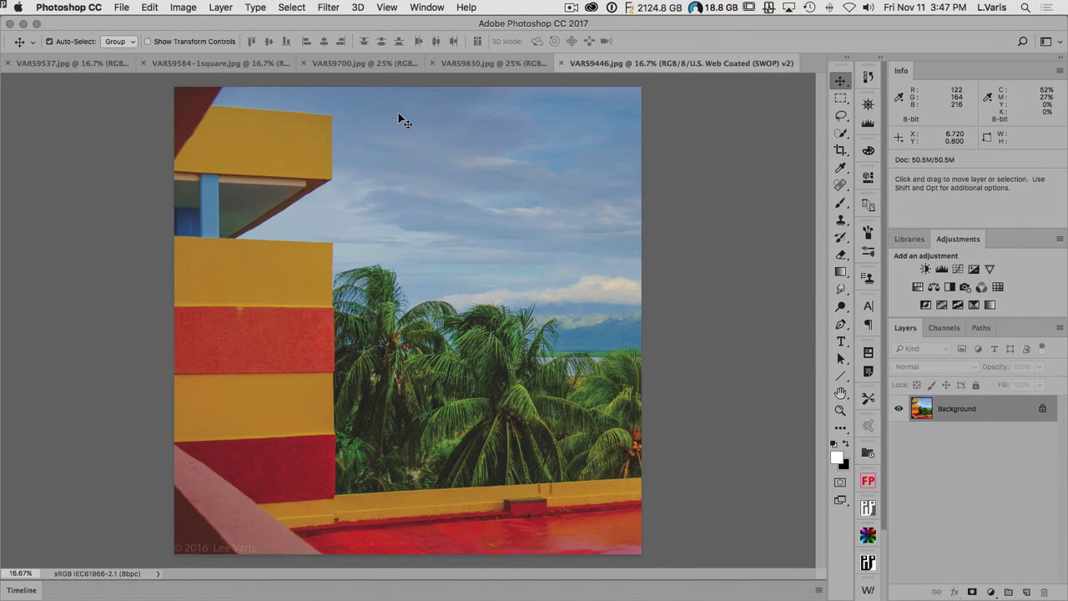
Turn off Proof Colors and add a Threshold adjustment layer with the Threshold Level at 8 to isolate the darkest shadows.
key("super+y")
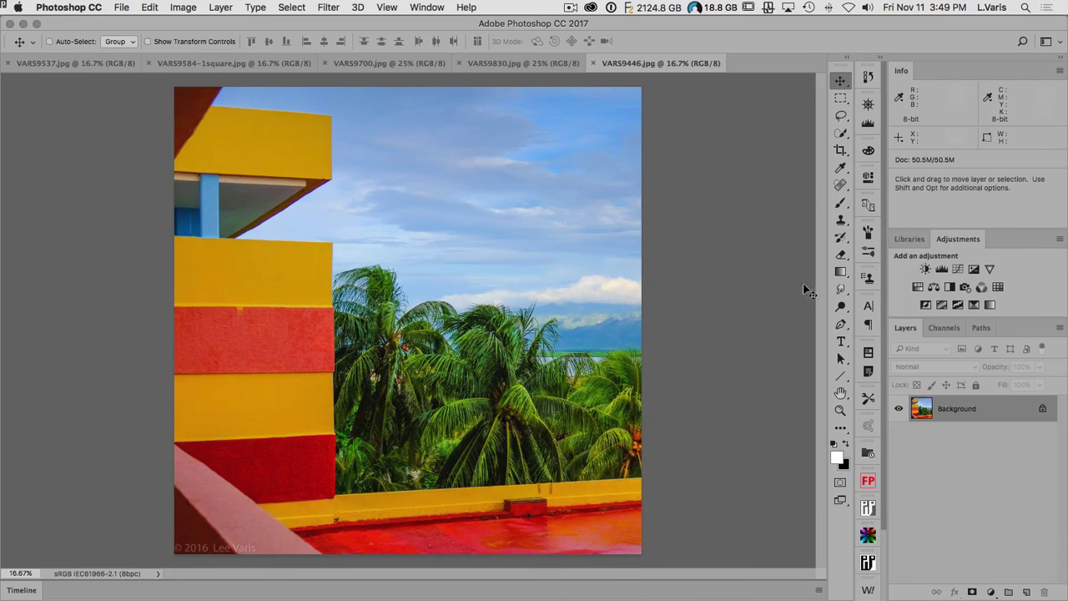
left_click(958, 305)
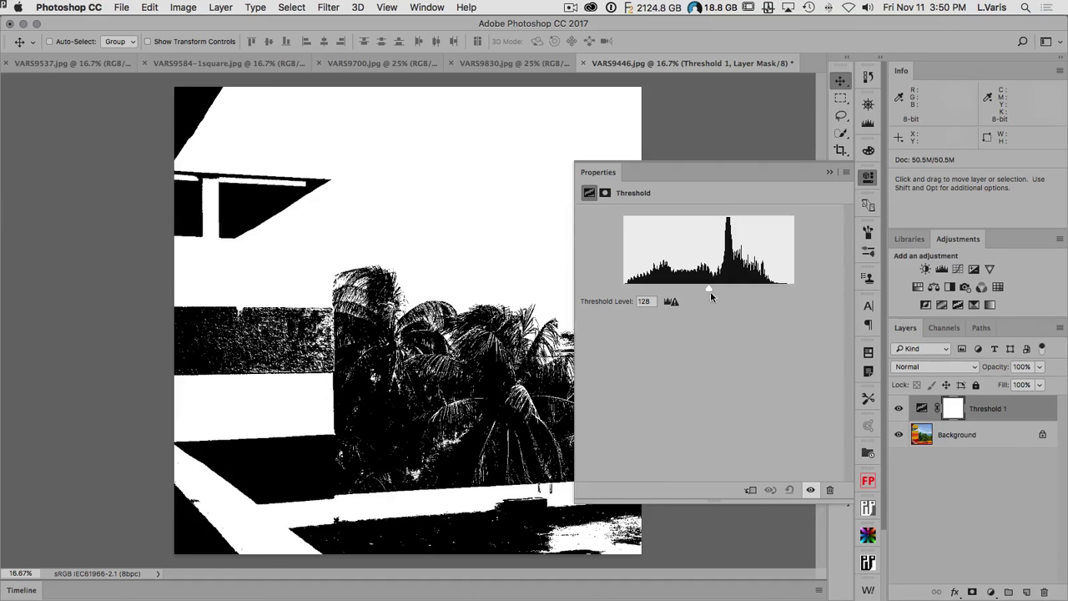
left_click_drag(713, 289, 629, 292)
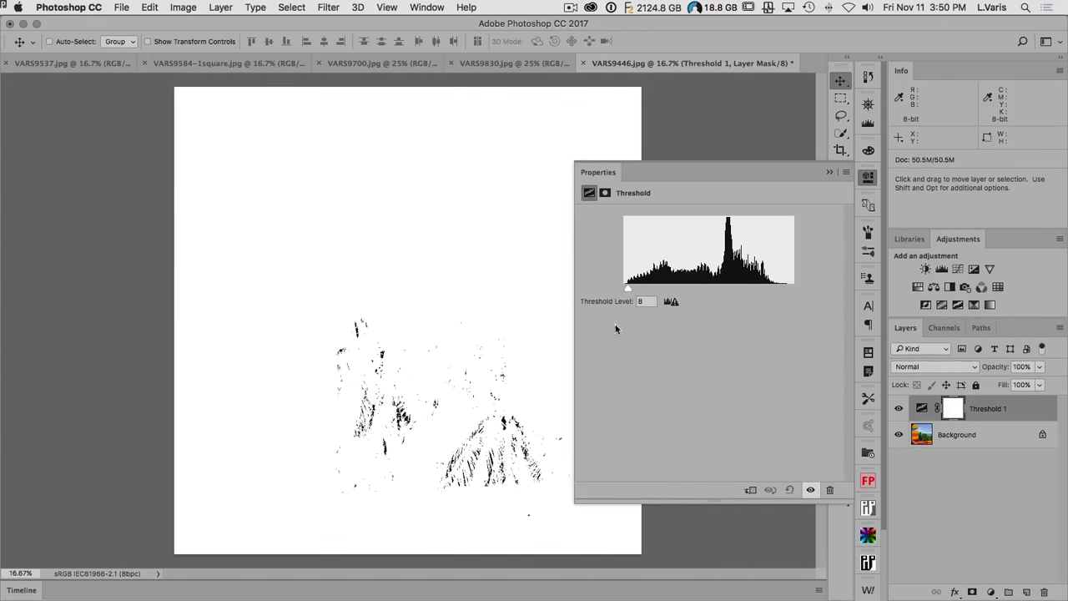
Place a Color Sampler point on the solid black patch near the crown of the central palm tree.
key("z")
left_click(504, 424)
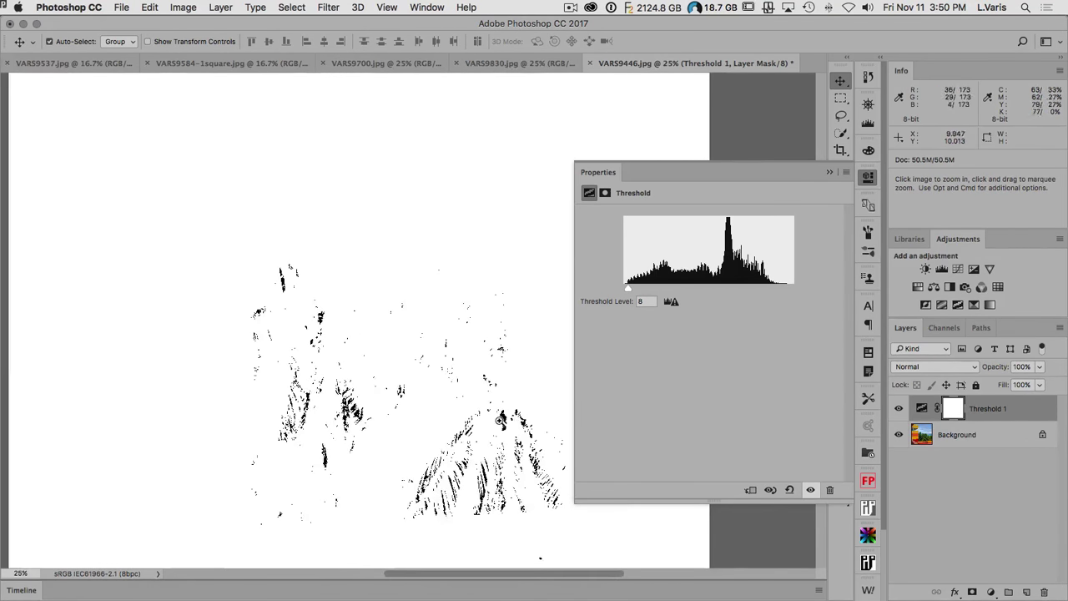
left_click(501, 422)
left_click(500, 421)
left_click(500, 422)
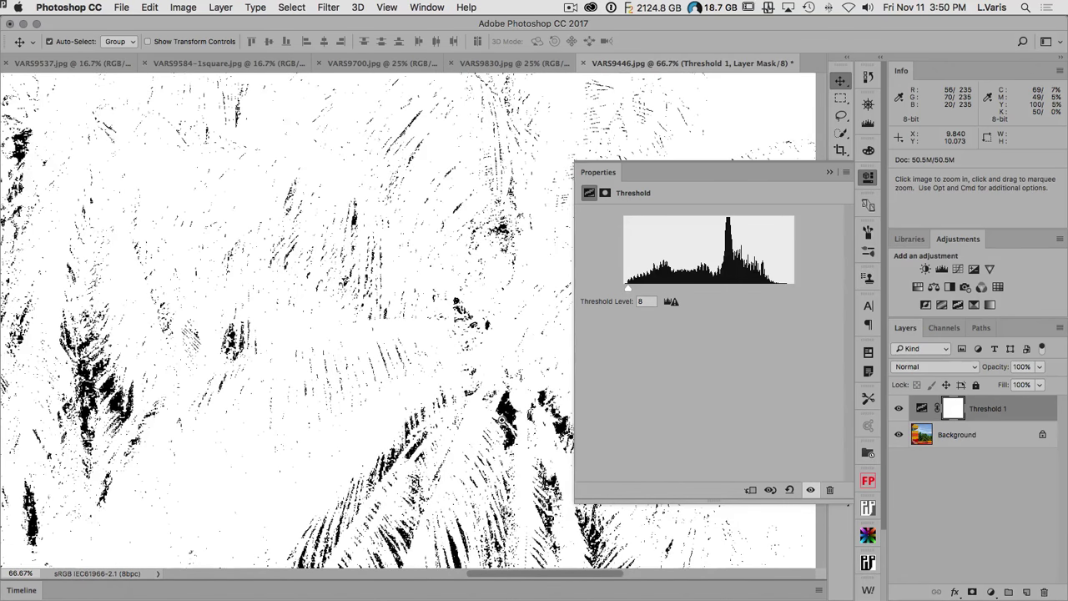
left_click(501, 422)
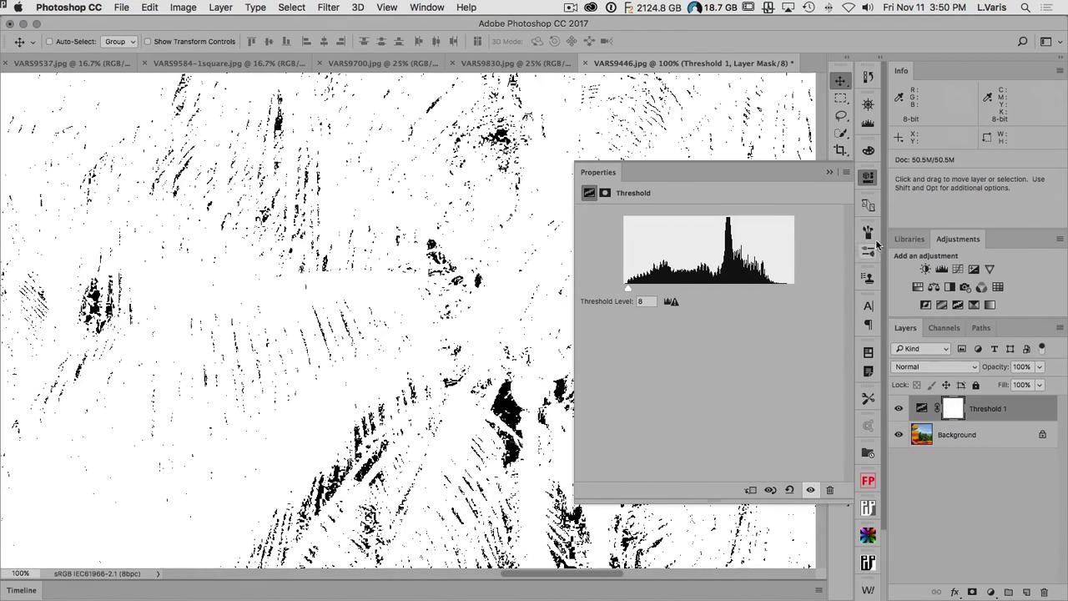
left_click(869, 178)
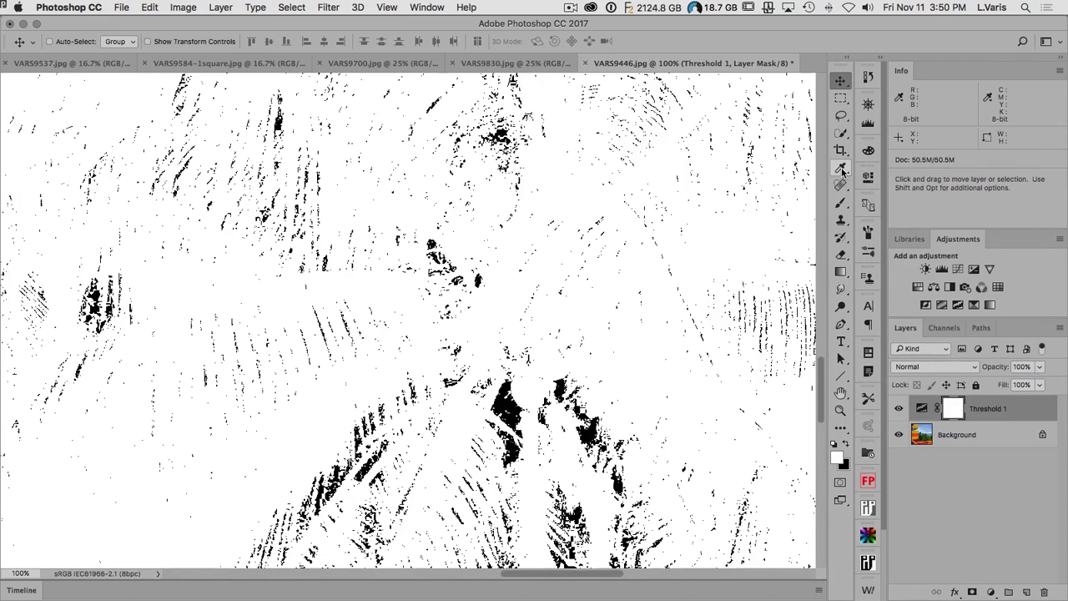
left_click(842, 170)
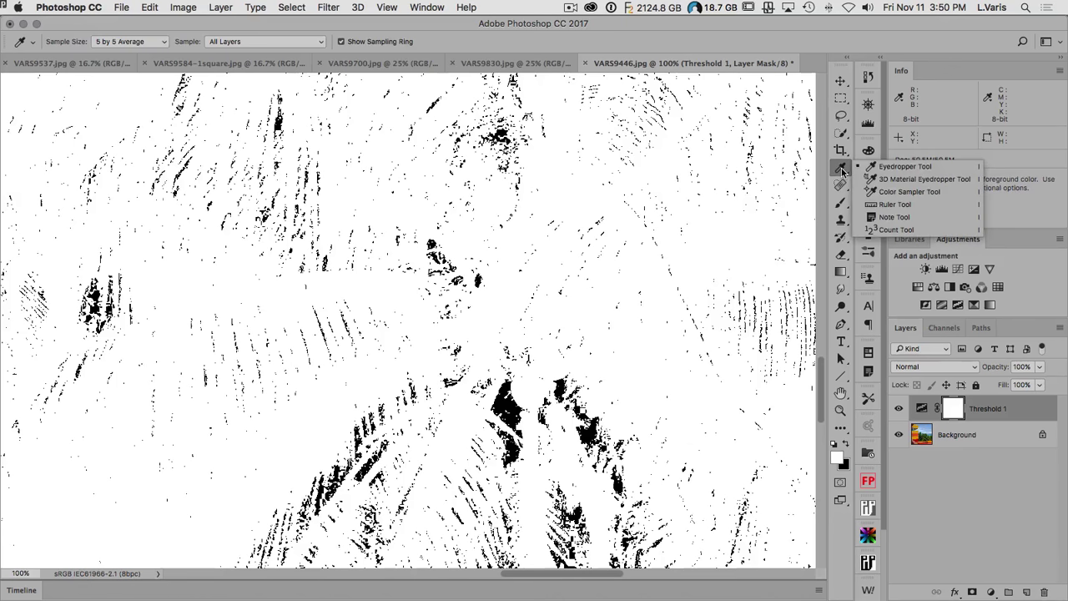
left_click(906, 192)
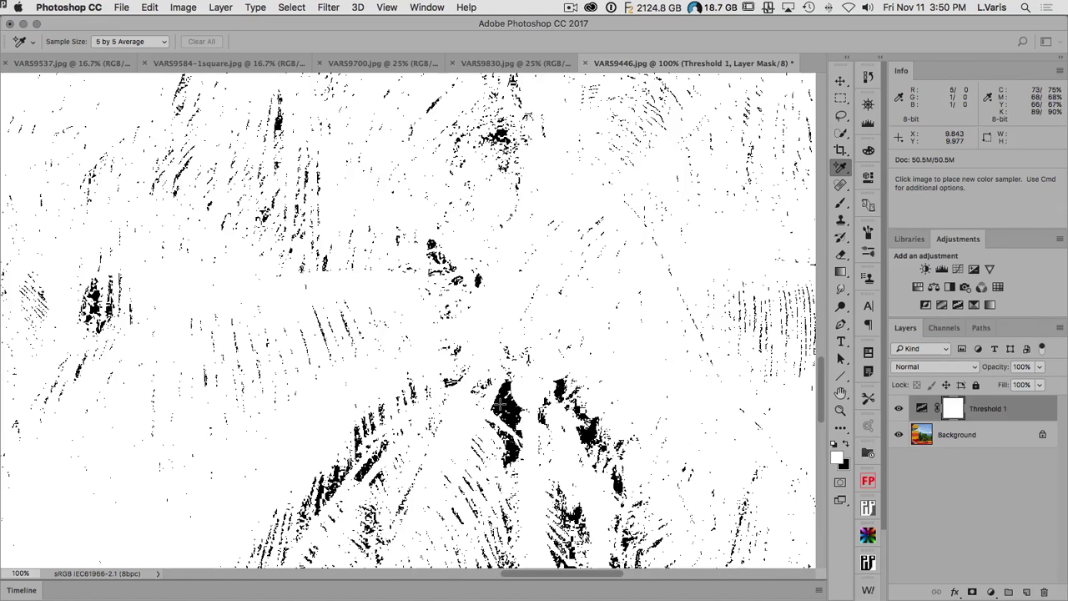
left_click(504, 406)
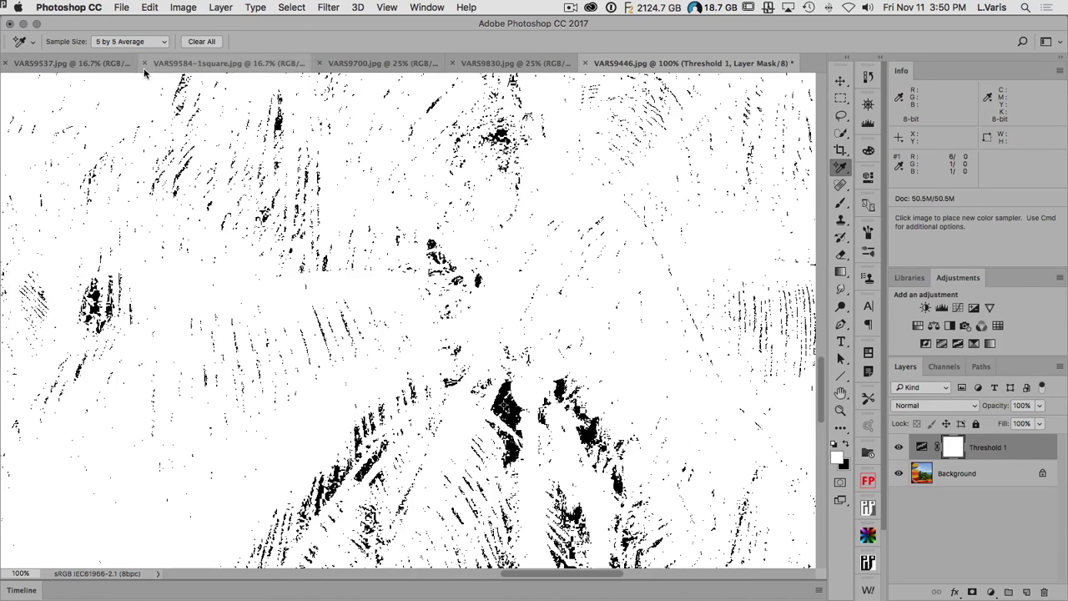
Set the Color Sampler's sample size to 11 by 11 Average.
left_click(164, 44)
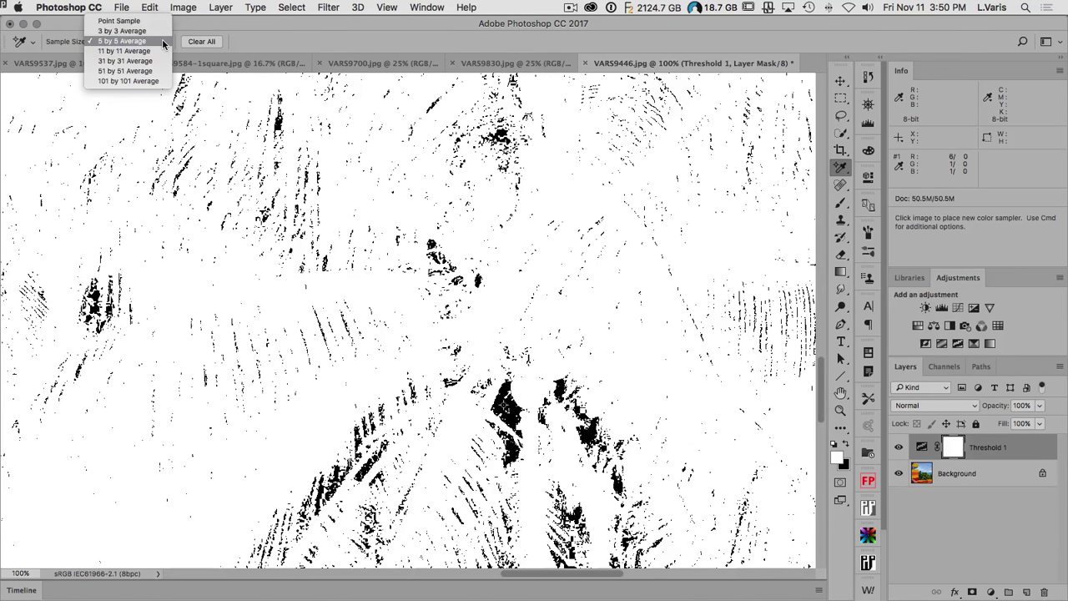
left_click(160, 52)
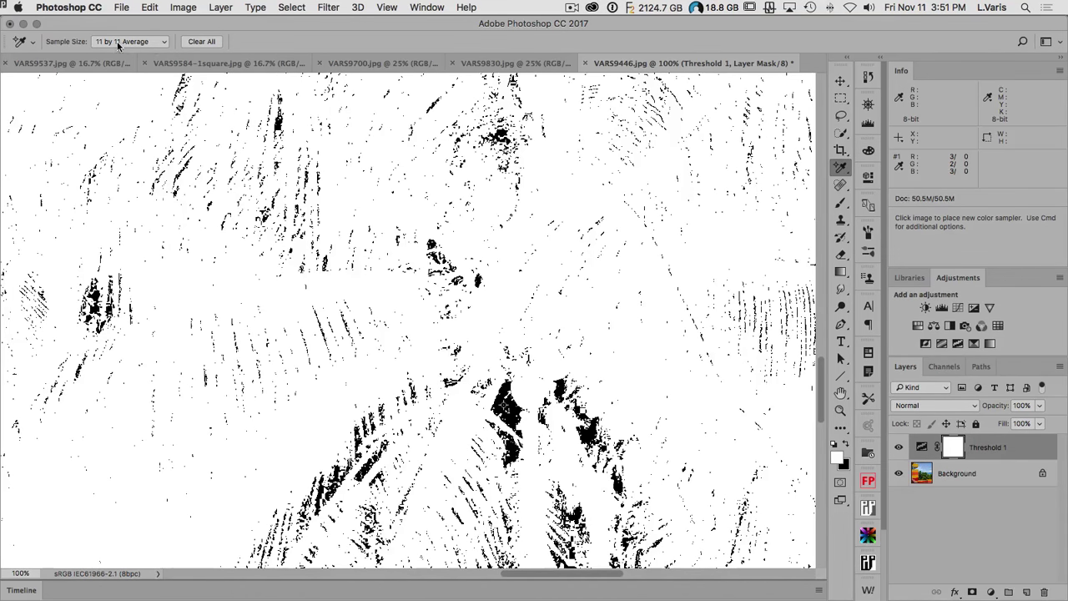
left_click(164, 43)
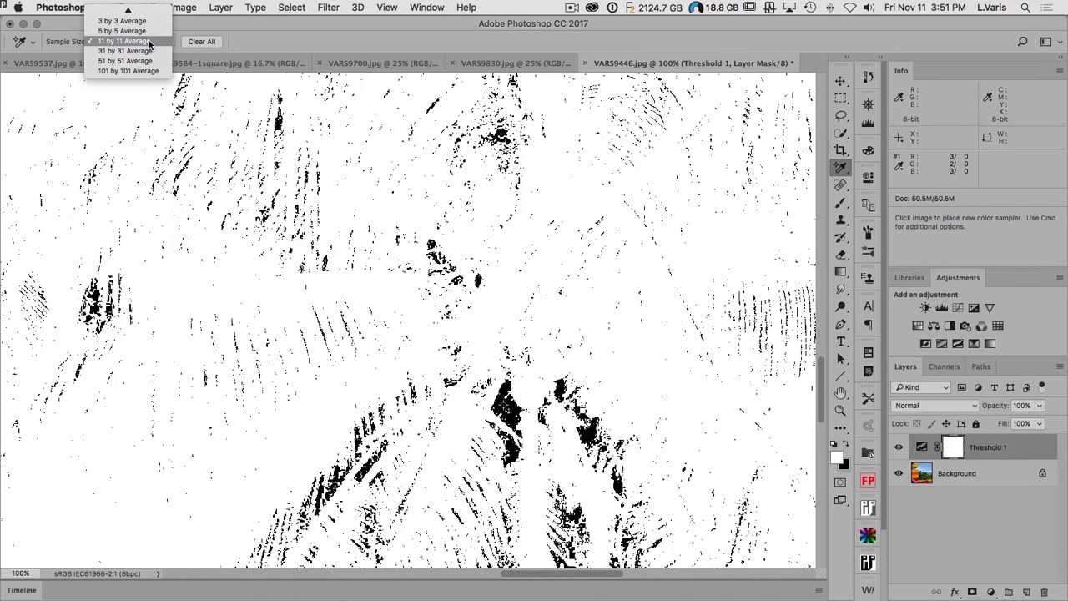
left_click(152, 44)
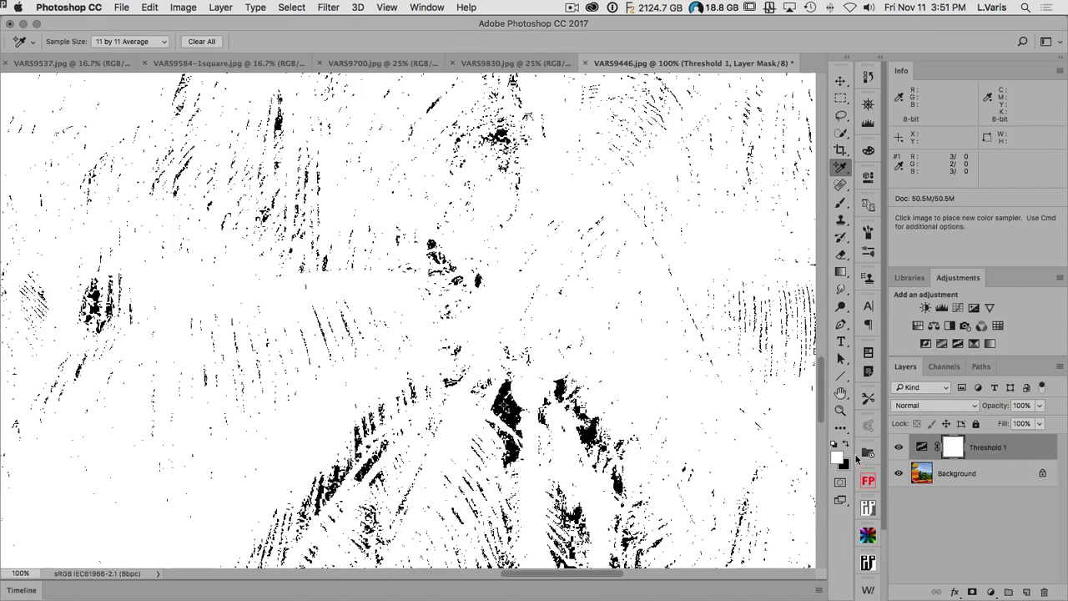
Raise the Threshold adjustment layer's level to 235 to isolate the brightest highlights.
double_click(841, 393)
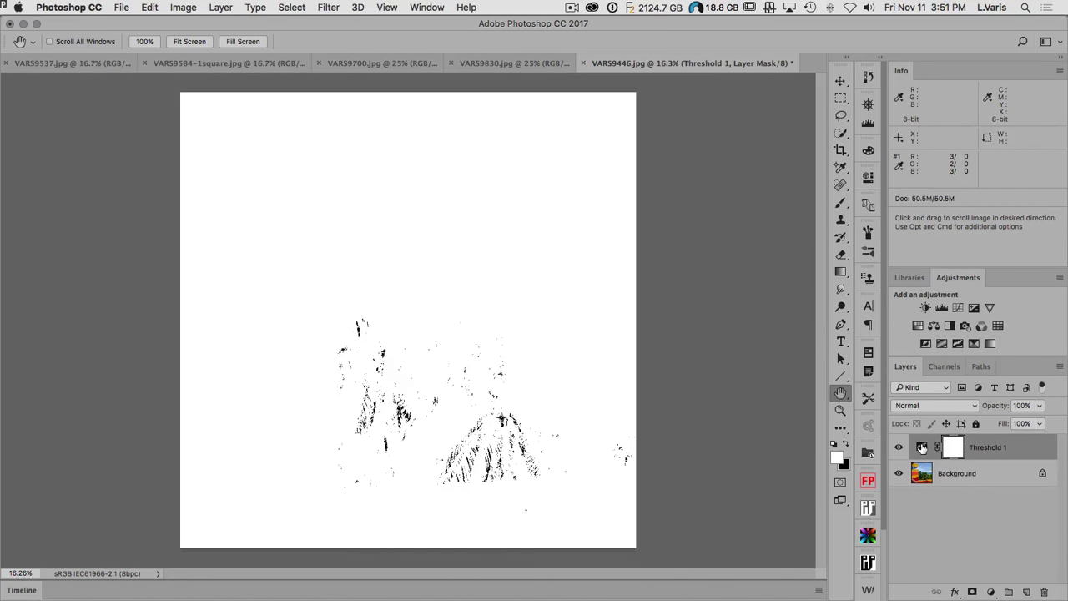
double_click(922, 448)
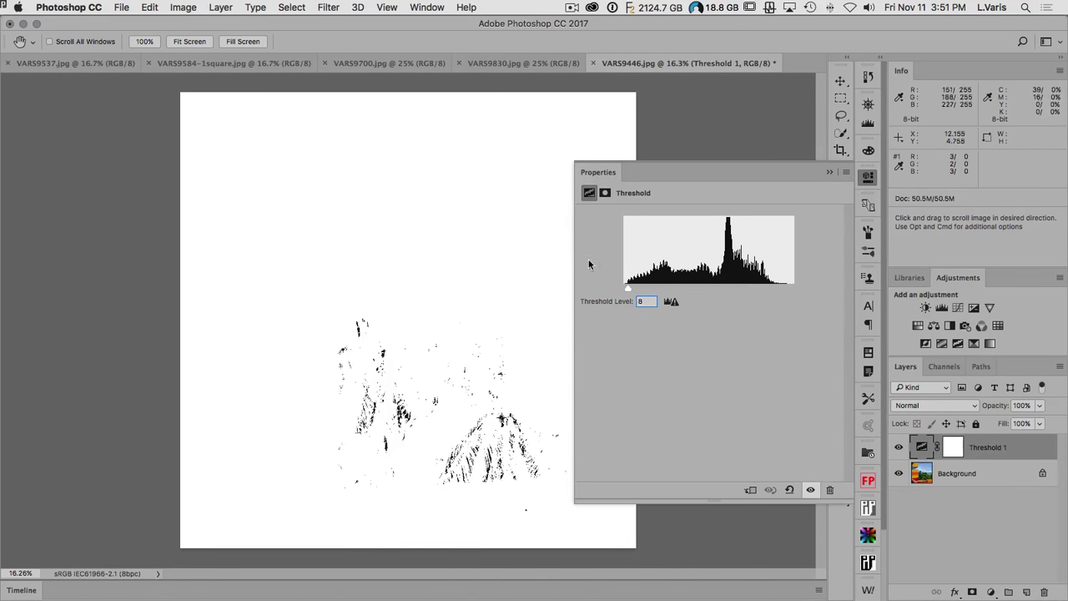
left_click_drag(631, 292, 773, 288)
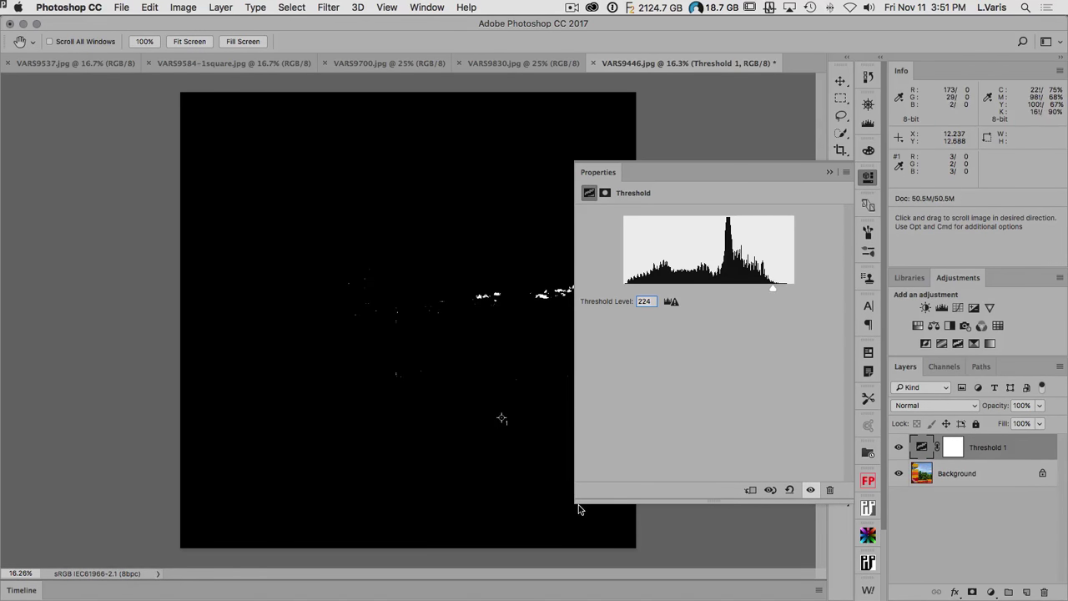
left_click_drag(574, 504, 657, 426)
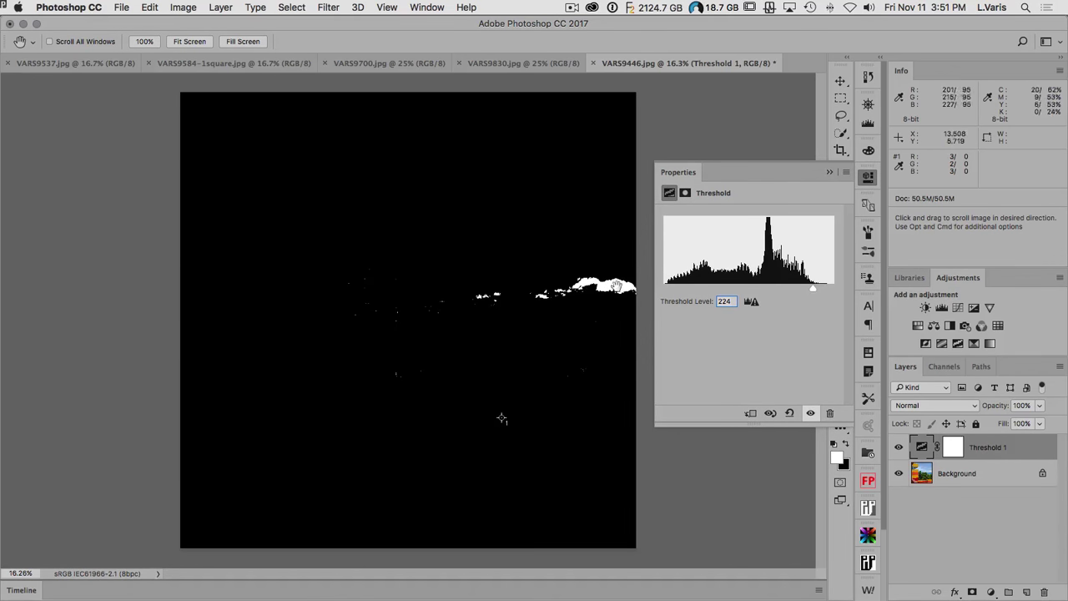
left_click_drag(815, 288, 820, 287)
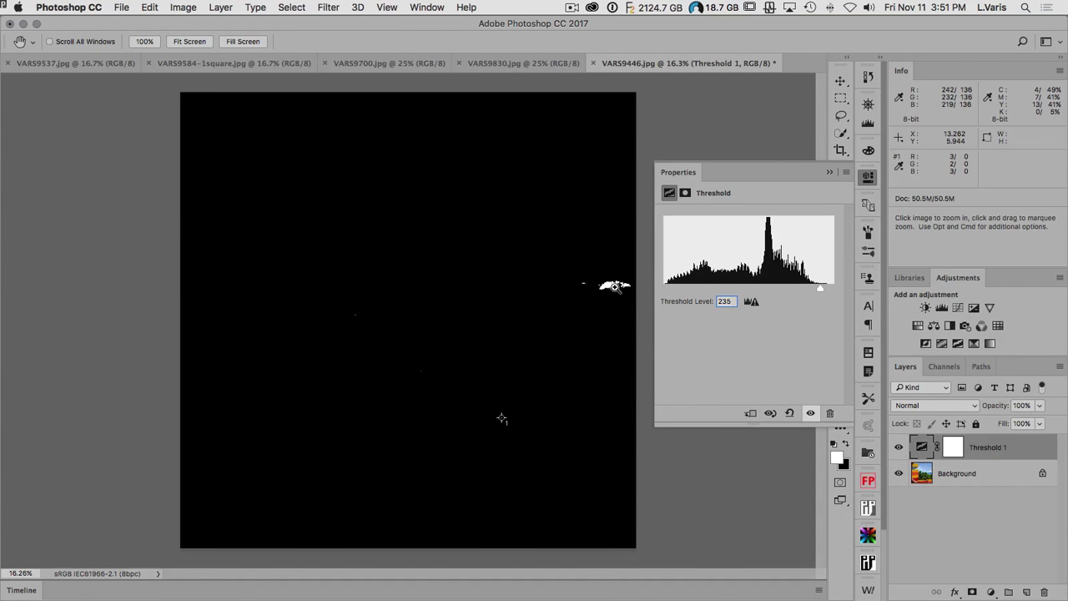
Place a second Color Sampler point inside the largest white patch, in the cloud highlight near the photo's edge.
scroll(615, 287, "up", 2)
scroll(624, 302, "up", 3)
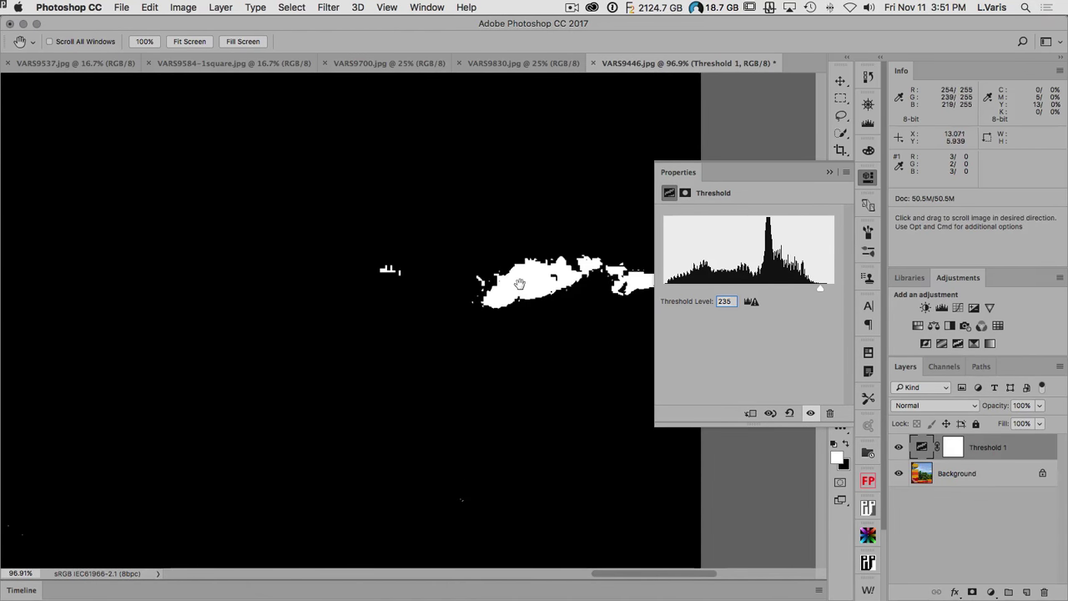
left_click(867, 180)
left_click(840, 167)
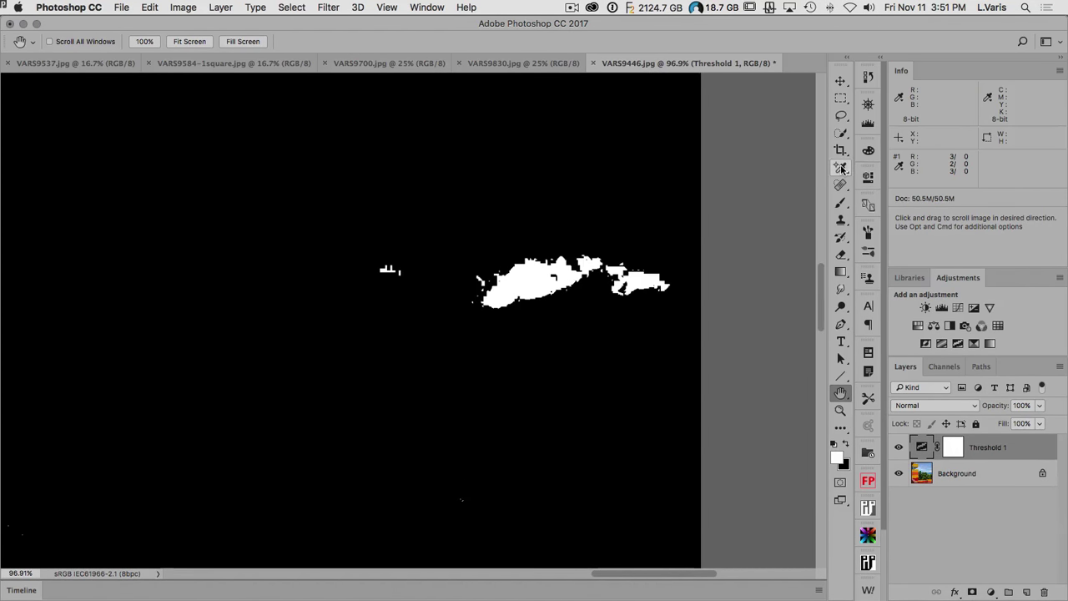
left_click(531, 281)
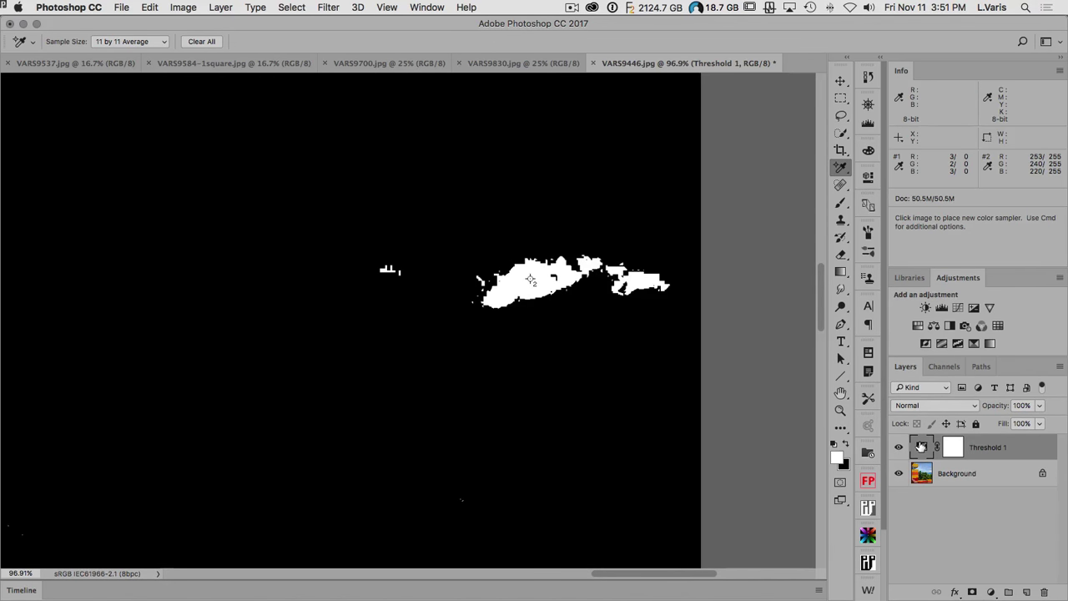
Delete the Threshold adjustment layer and inspect the sampled cloud highlight and palm shadow in the photo.
left_click_drag(922, 446, 1044, 588)
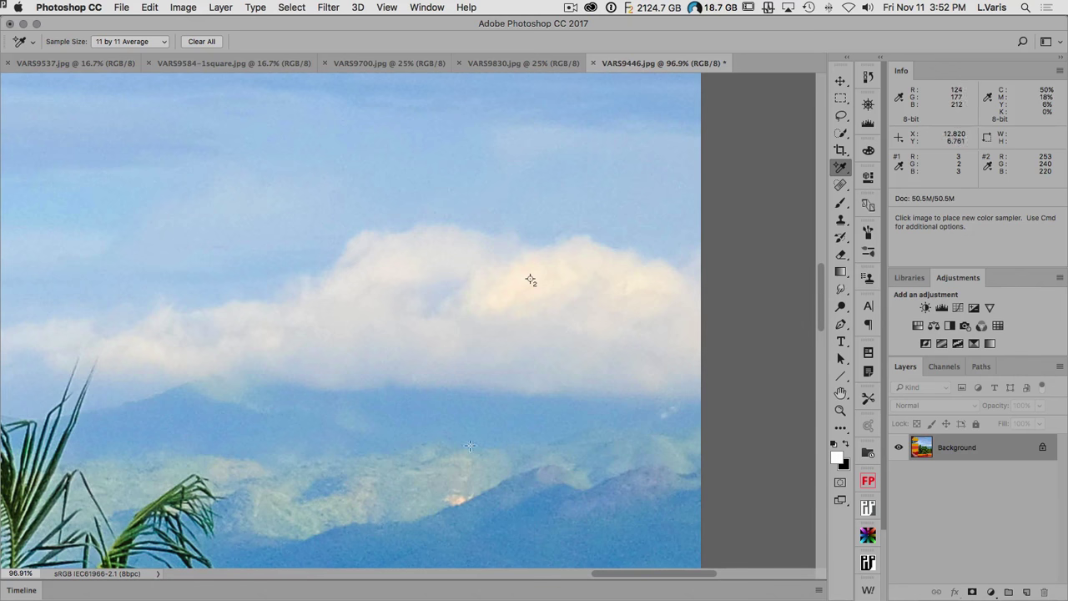
left_click_drag(448, 451, 598, 201)
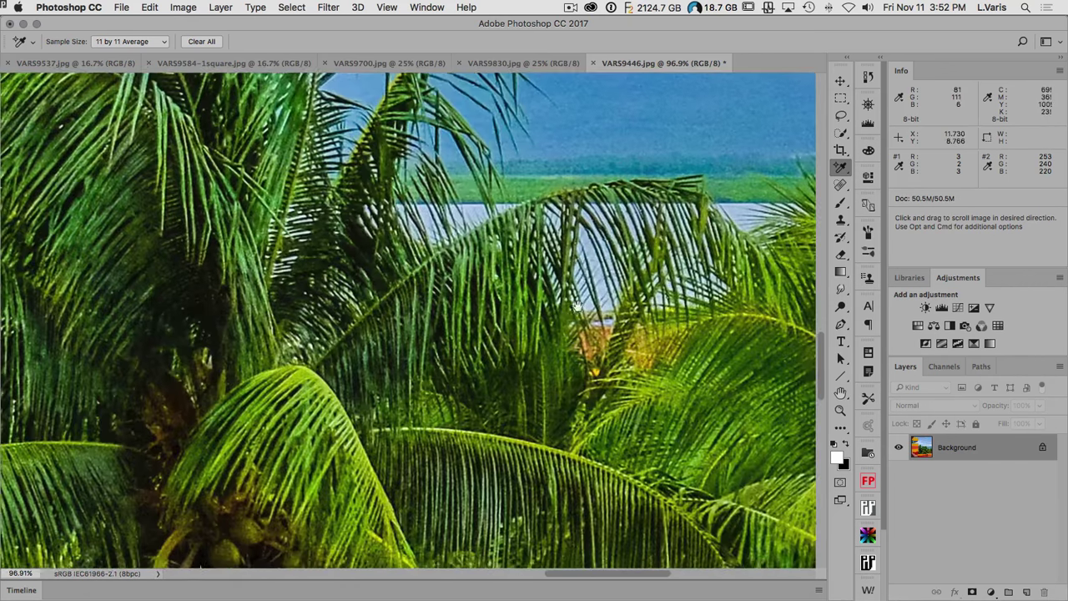
left_click_drag(578, 306, 625, 179)
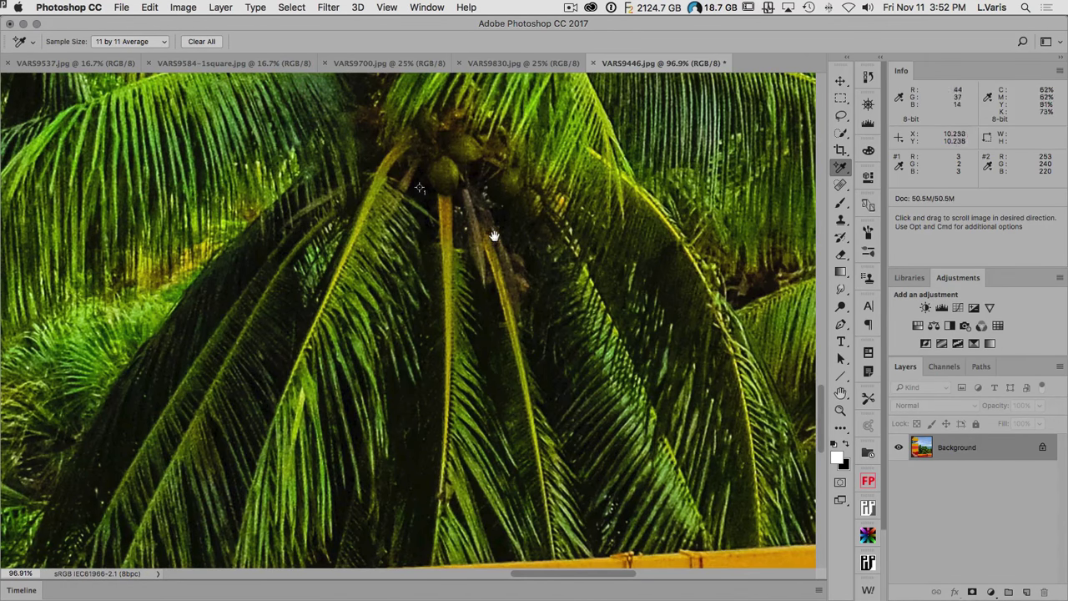
double_click(840, 392)
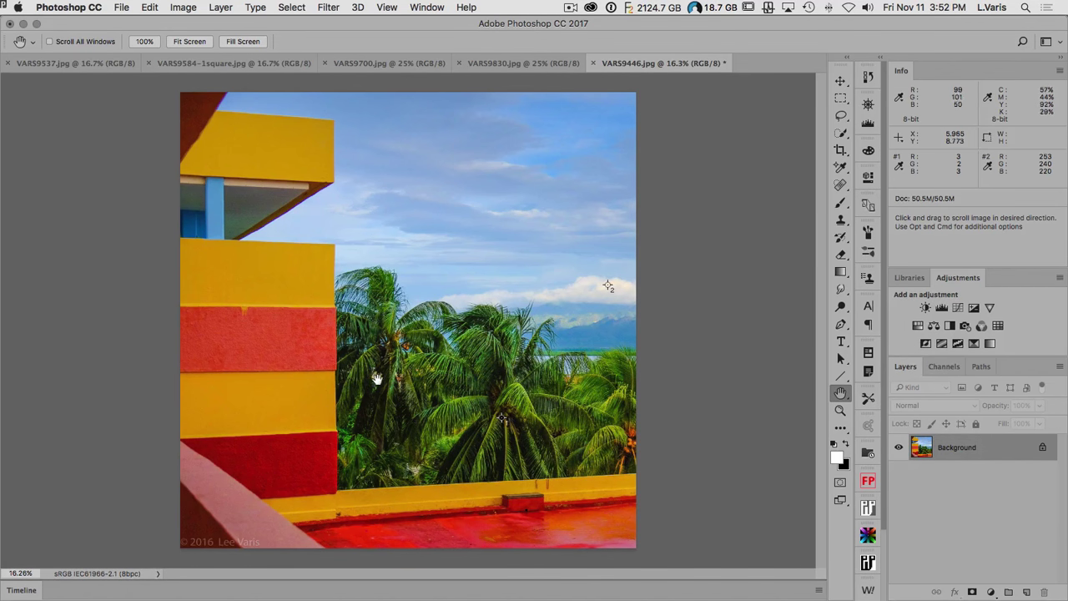
Add a Curves adjustment layer and raise the RGB curve's black point until the shadow sampler reads R 15, G 14, B 15.
left_click(958, 308)
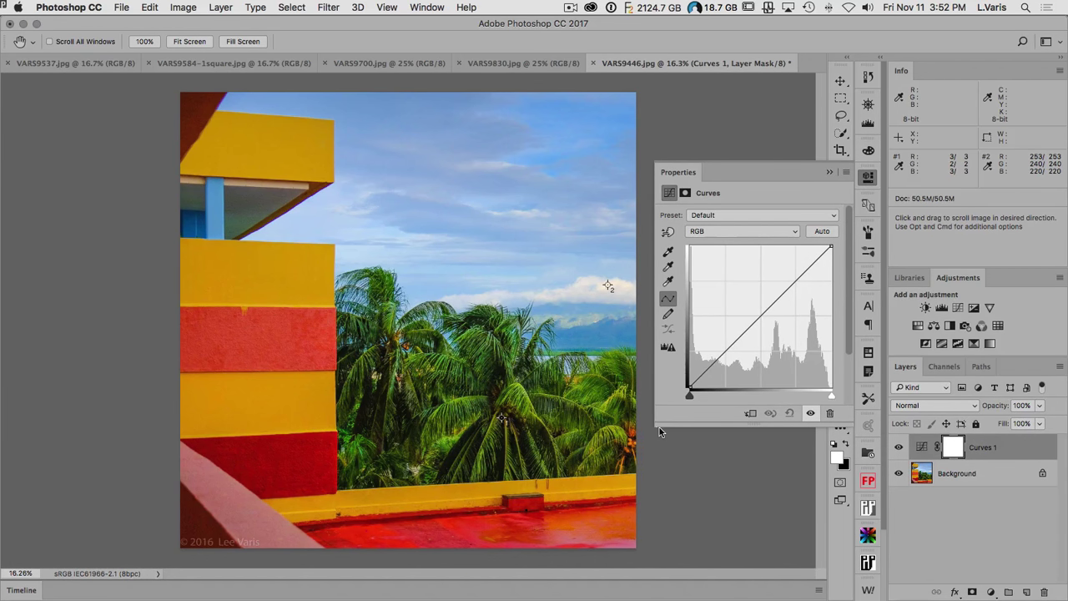
left_click_drag(656, 427, 599, 464)
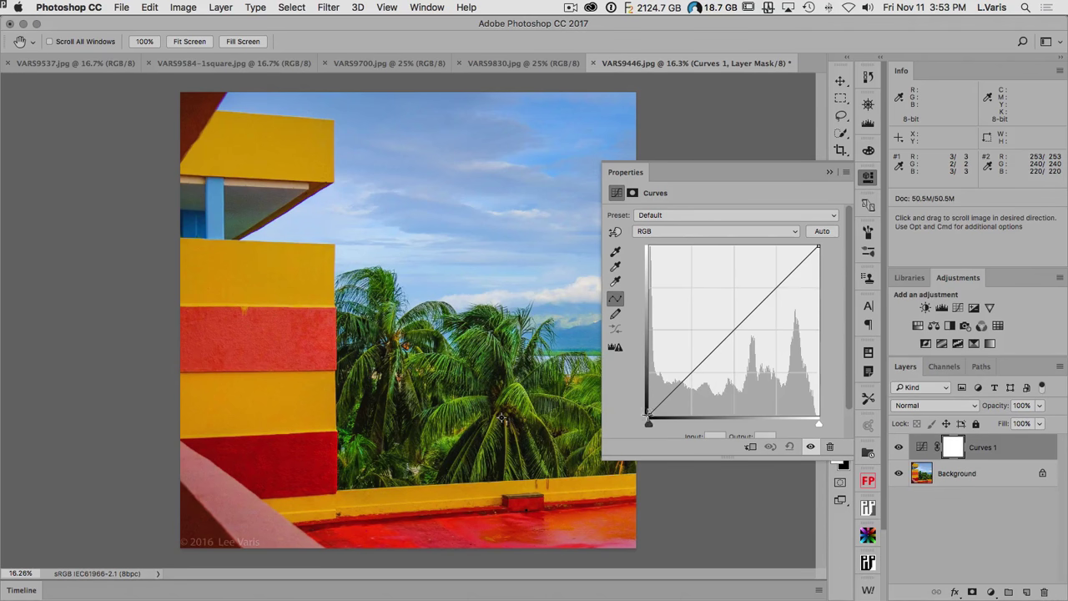
left_click_drag(648, 414, 647, 413)
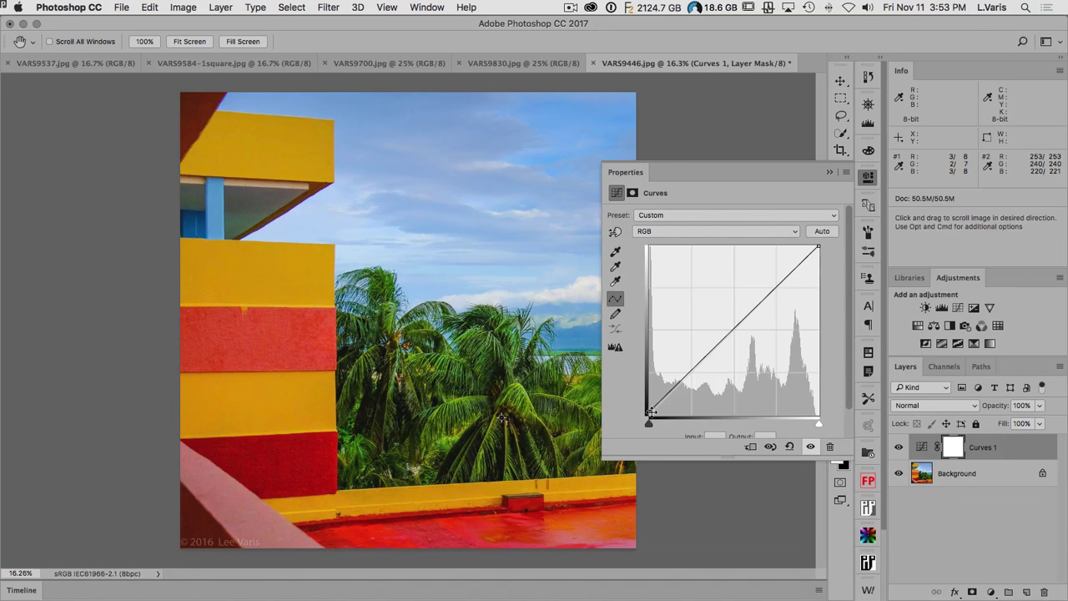
left_click_drag(651, 410, 647, 408)
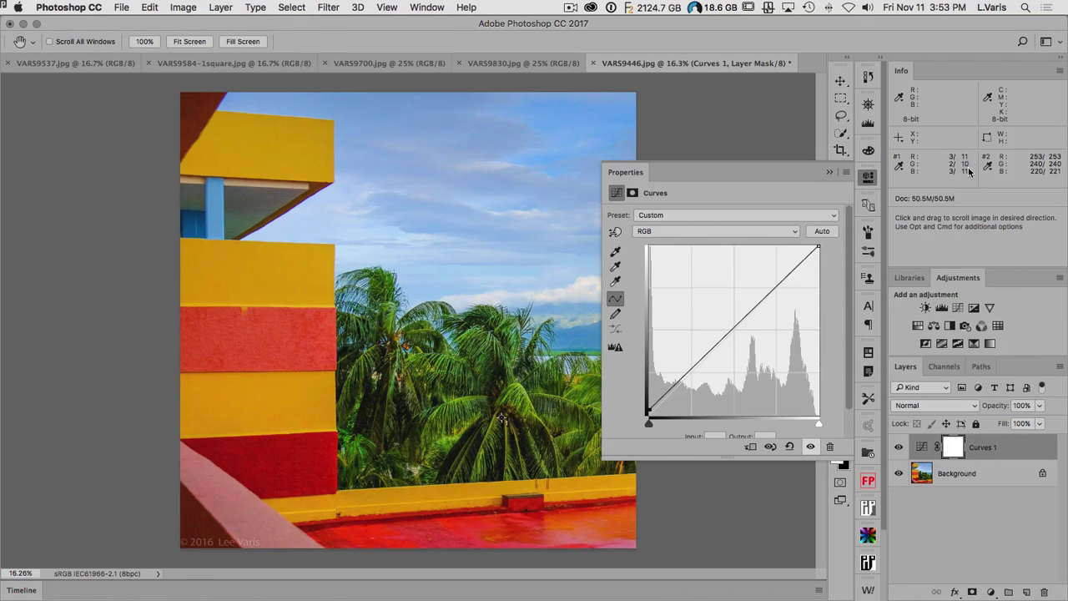
key("Up")
key("Up")
key("Up")
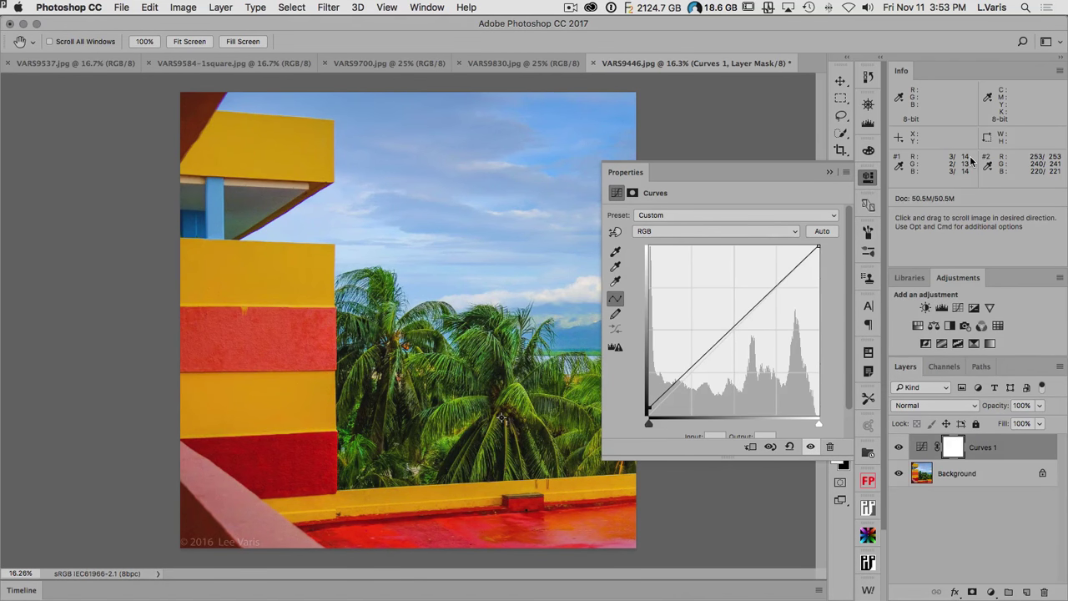
key("Up")
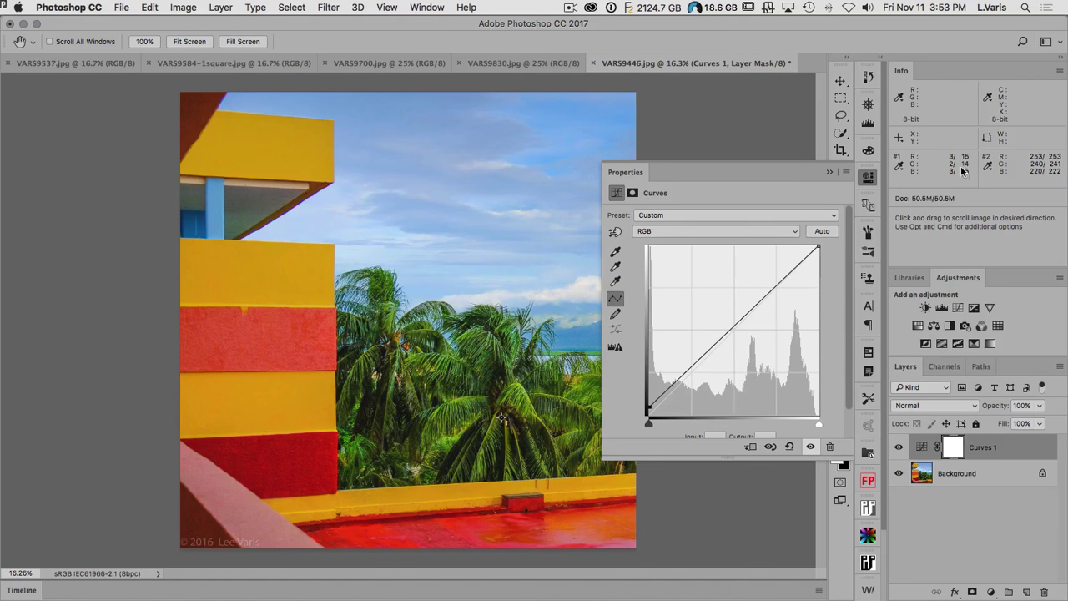
Raise the Green curve's black point by one level so the shadow sampler's green value becomes 15.
left_click(723, 237)
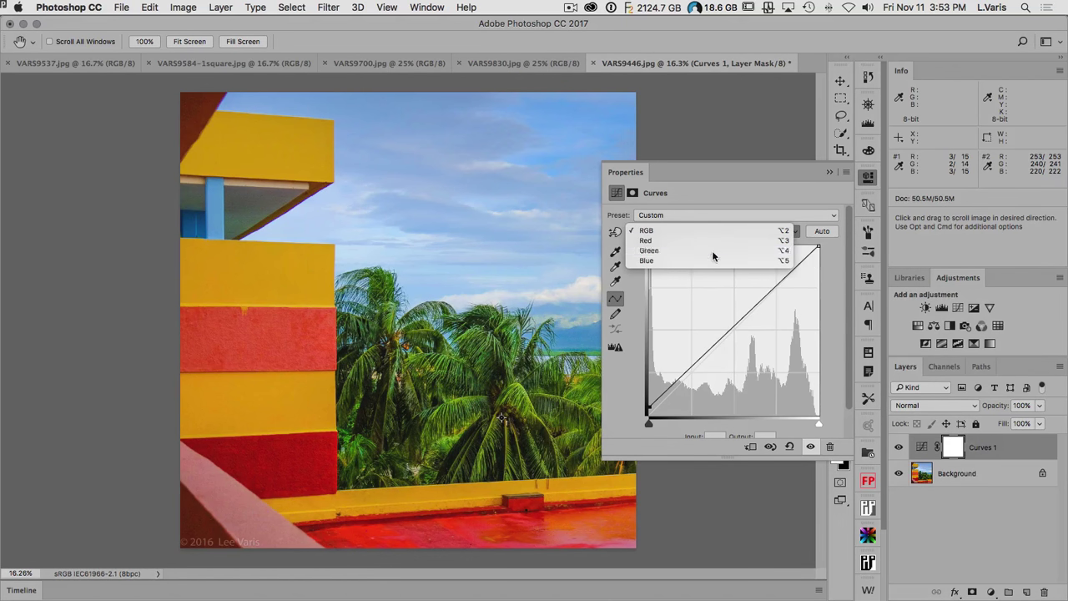
left_click(712, 250)
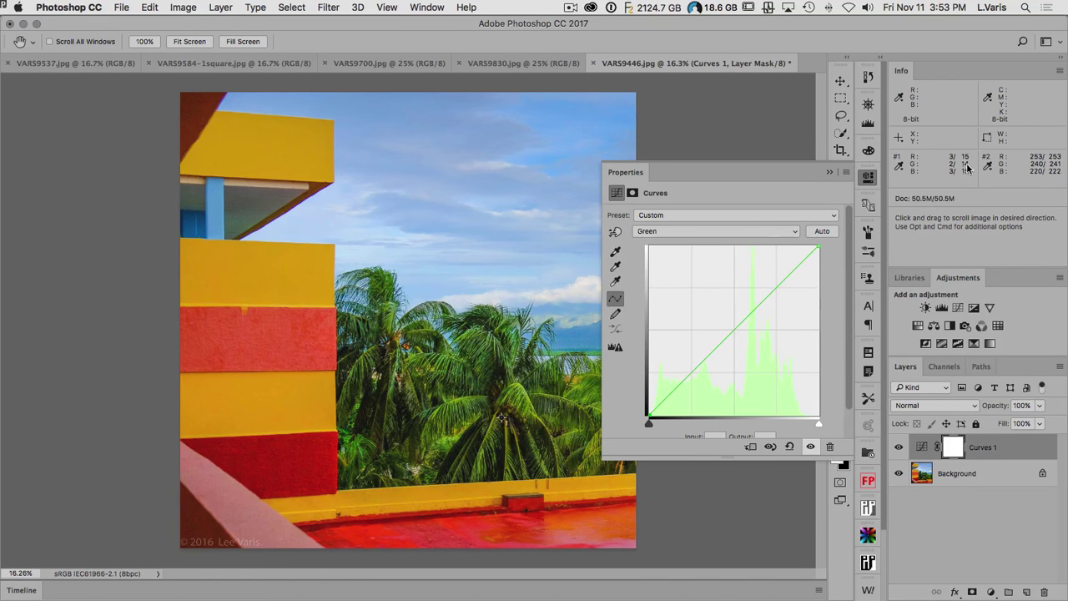
key("Up")
left_click(733, 232)
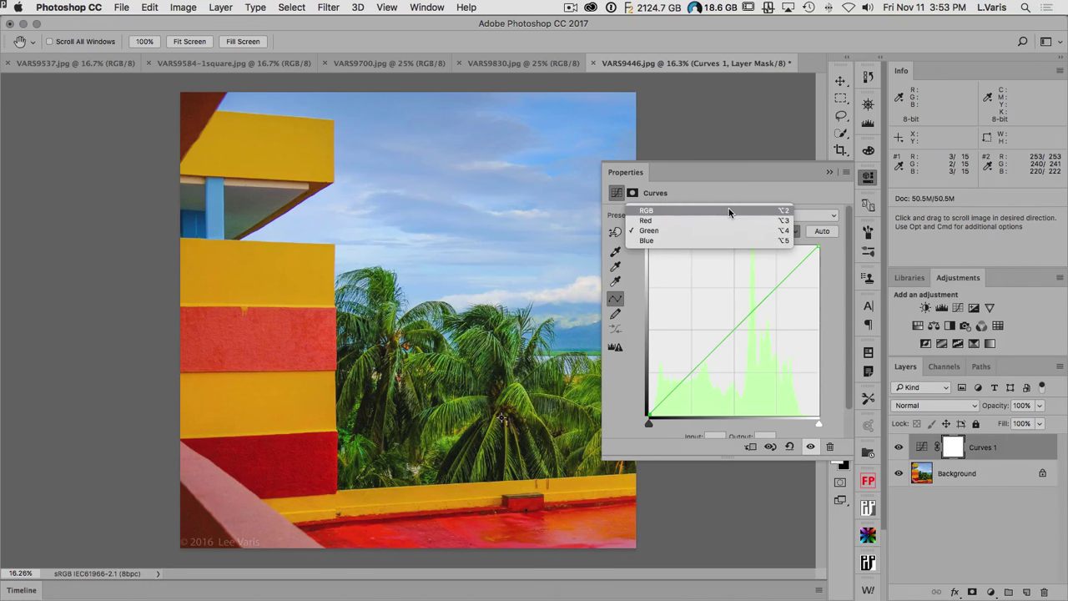
Lower the Red curve's white point until the cloud highlight sampler's red value reads 245.
left_click(728, 208)
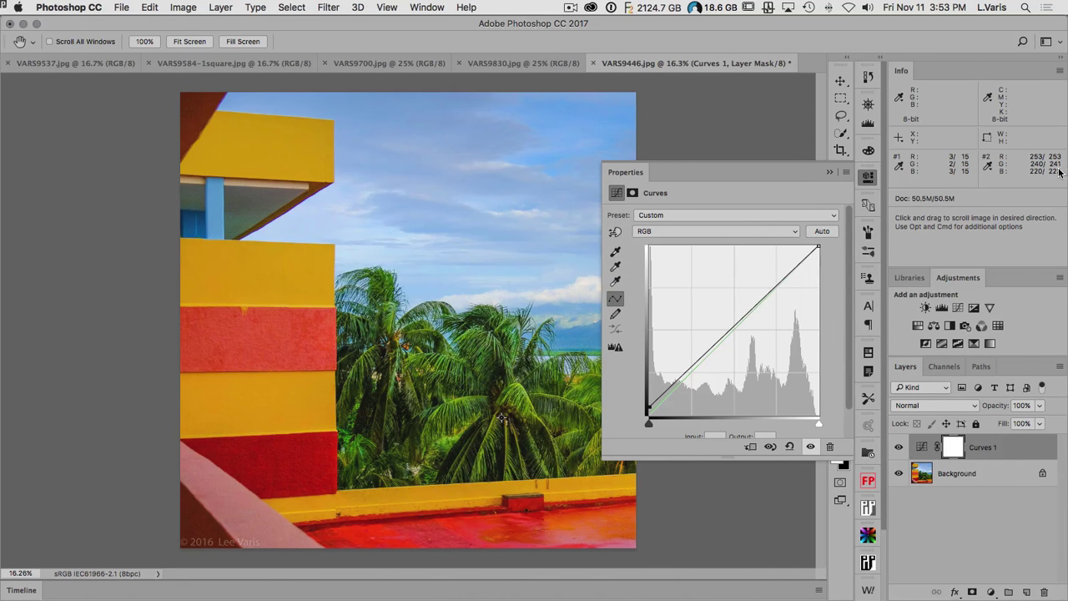
left_click(766, 231)
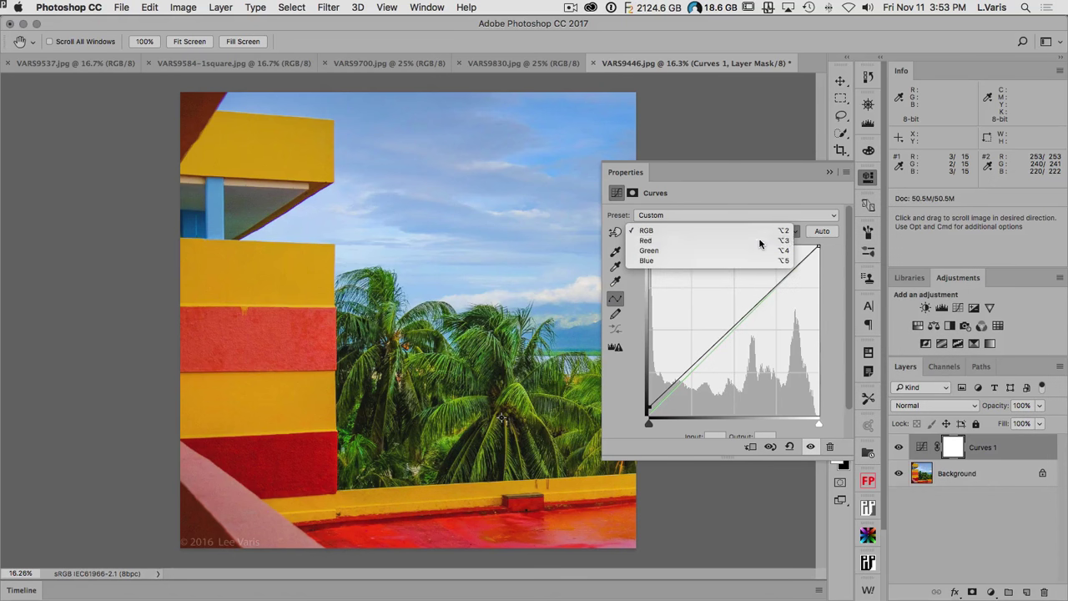
left_click(763, 240)
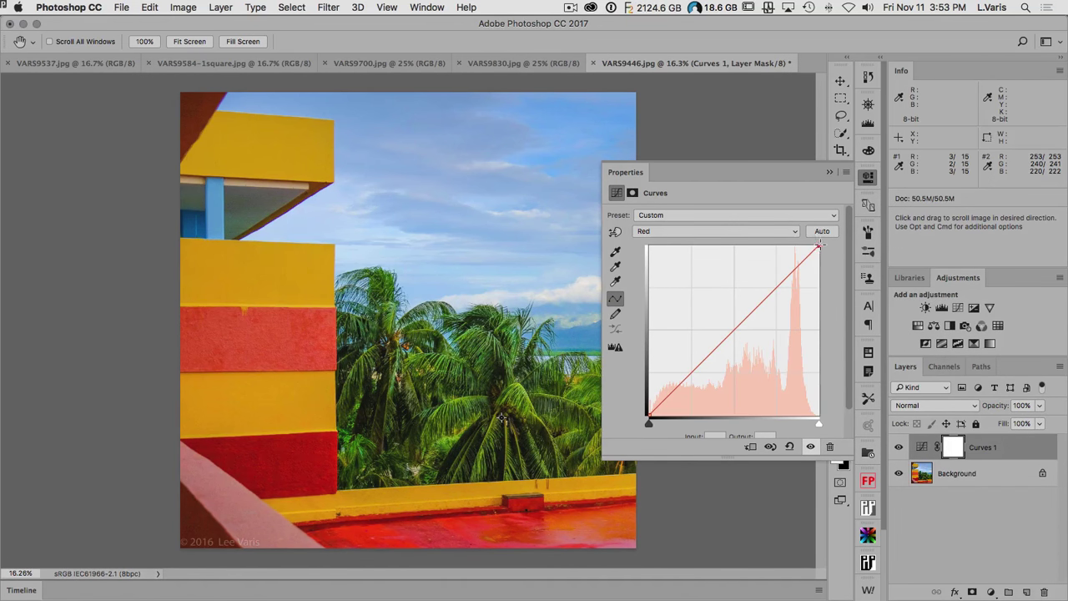
left_click_drag(819, 246, 823, 249)
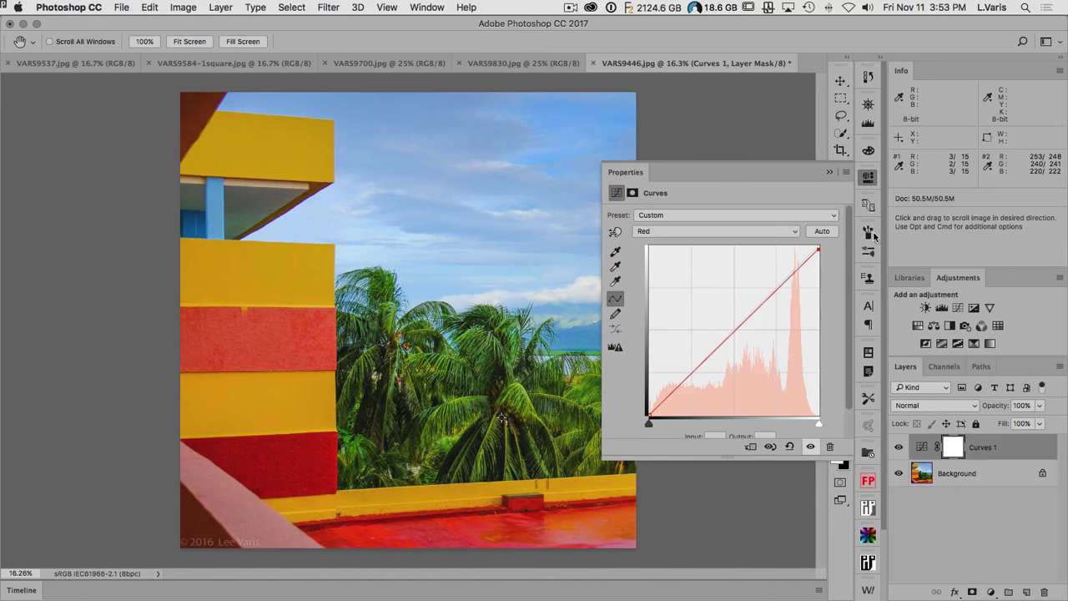
key("Down")
key("Down")
key("Down")
Shift the Green curve's white point inward until the cloud highlight sampler's green value reads 245.
left_click(755, 232)
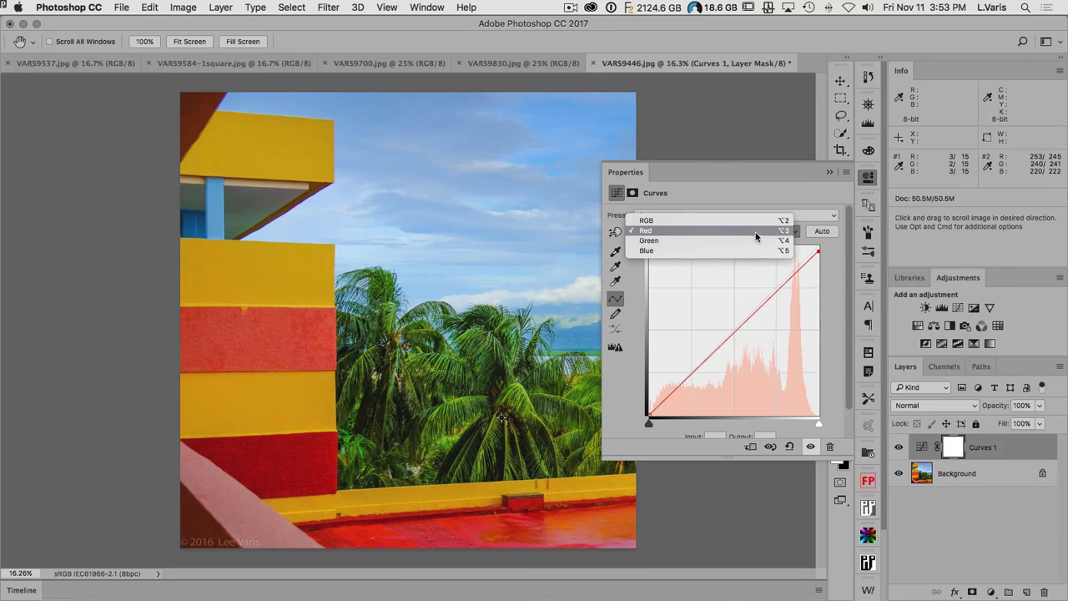
key("alt+4")
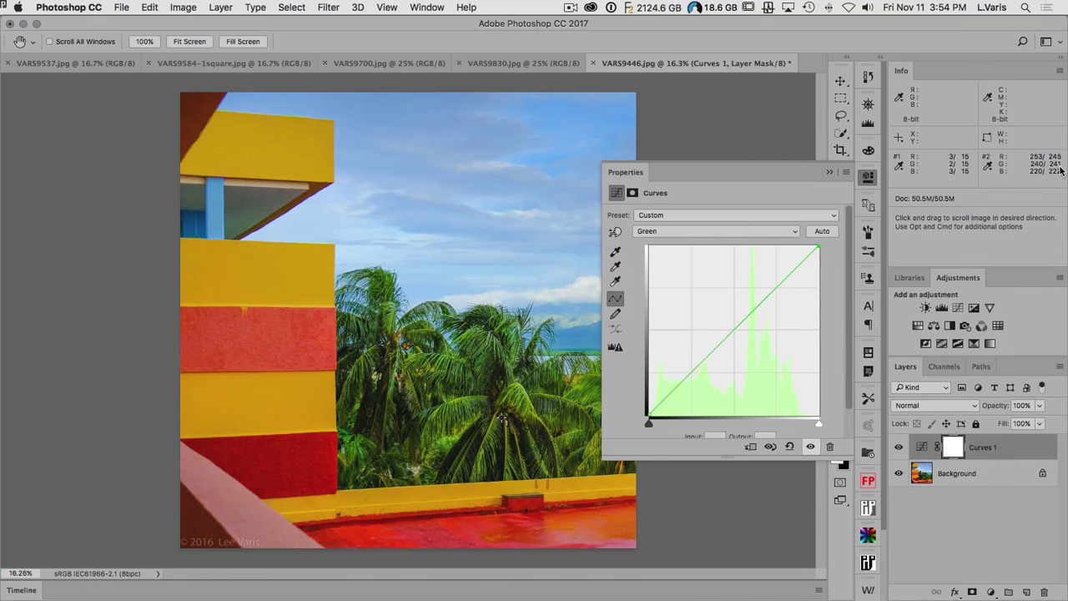
key("Left")
key("Left")
key("Left")
key("Left")
Shift the Blue curve's white point inward until the cloud highlight sampler's blue value reads 245, and close the curve settings.
left_click(784, 234)
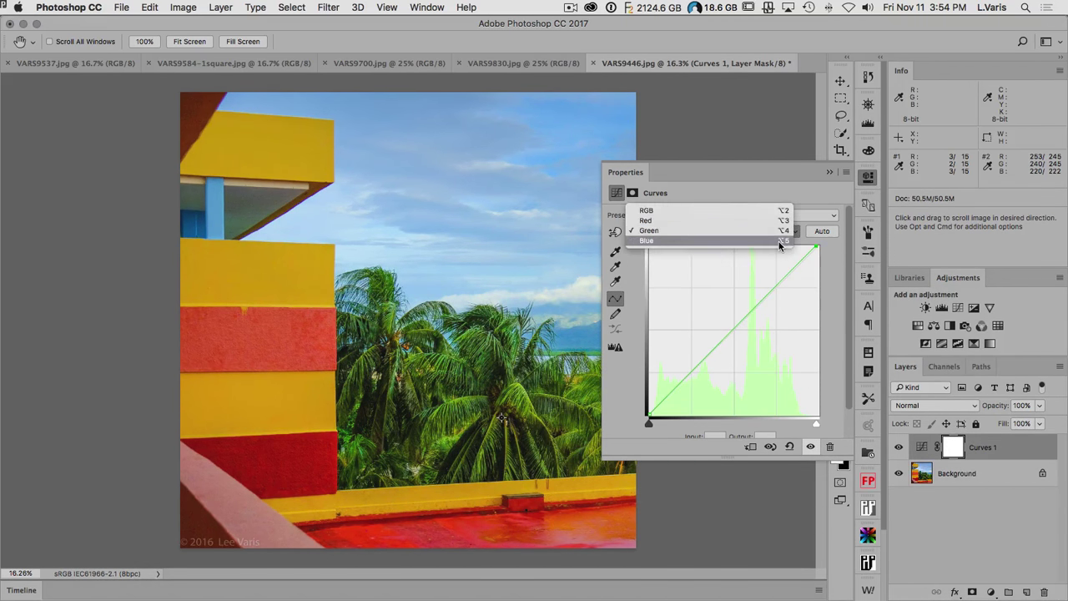
left_click(779, 241)
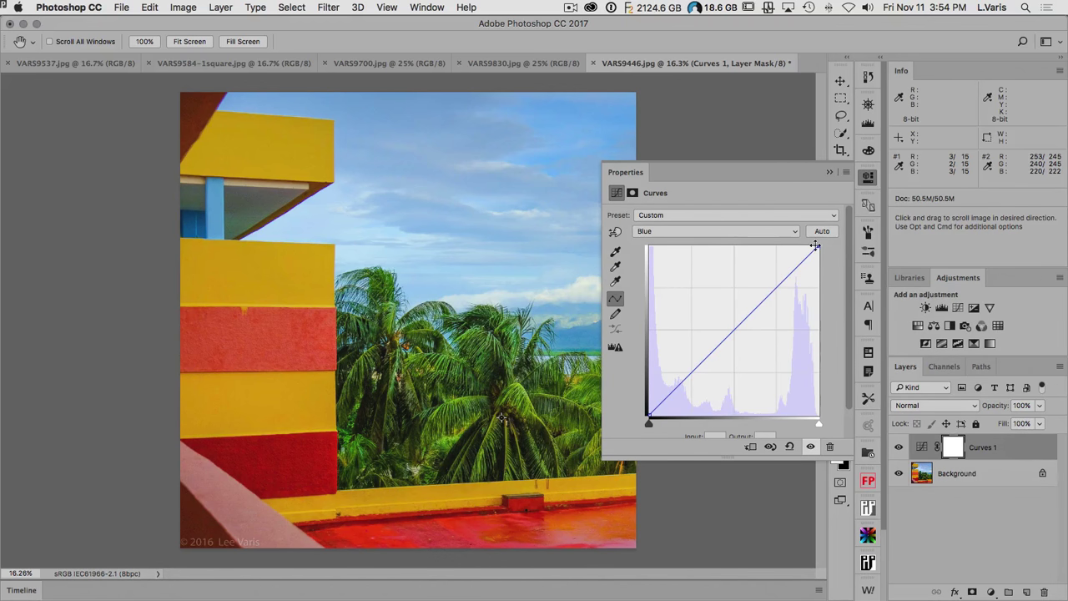
left_click_drag(817, 247, 802, 246)
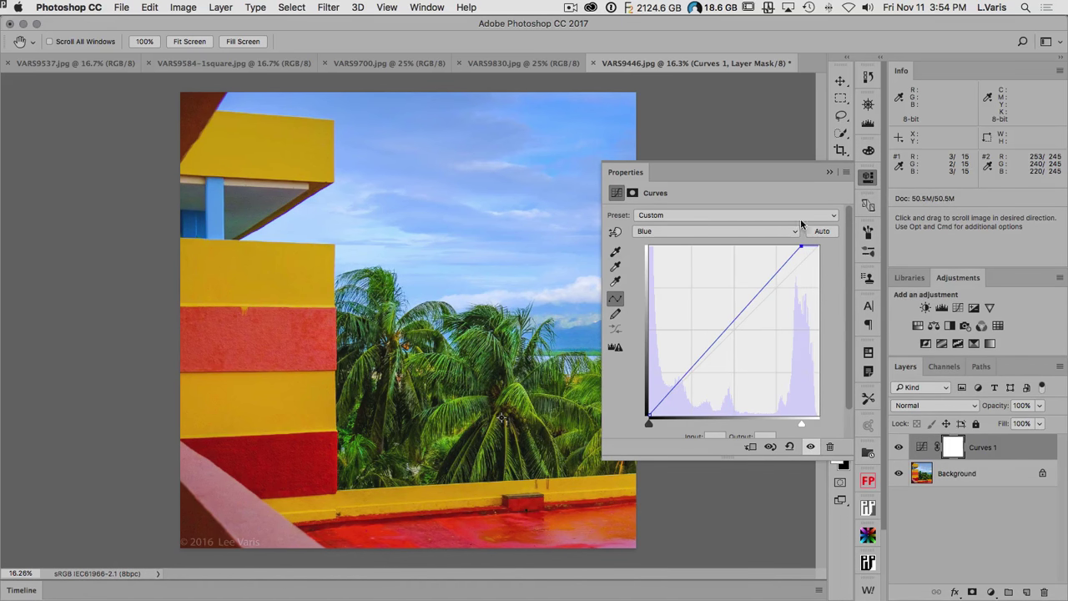
left_click(869, 178)
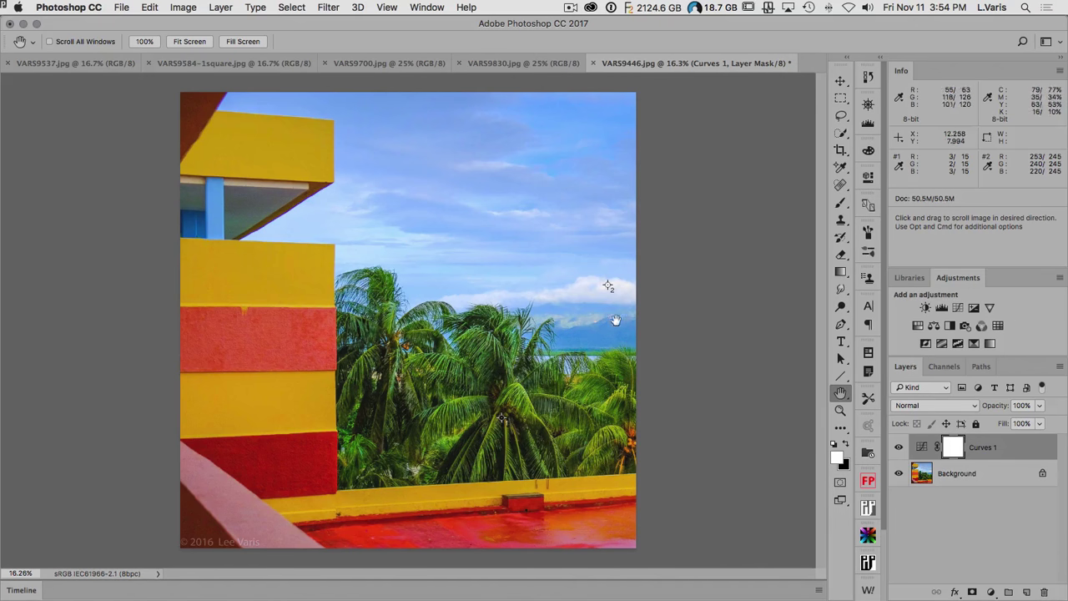
Compare the photo with and without the Curves adjustment by toggling the layer's visibility, leaving it visible.
left_click(899, 450)
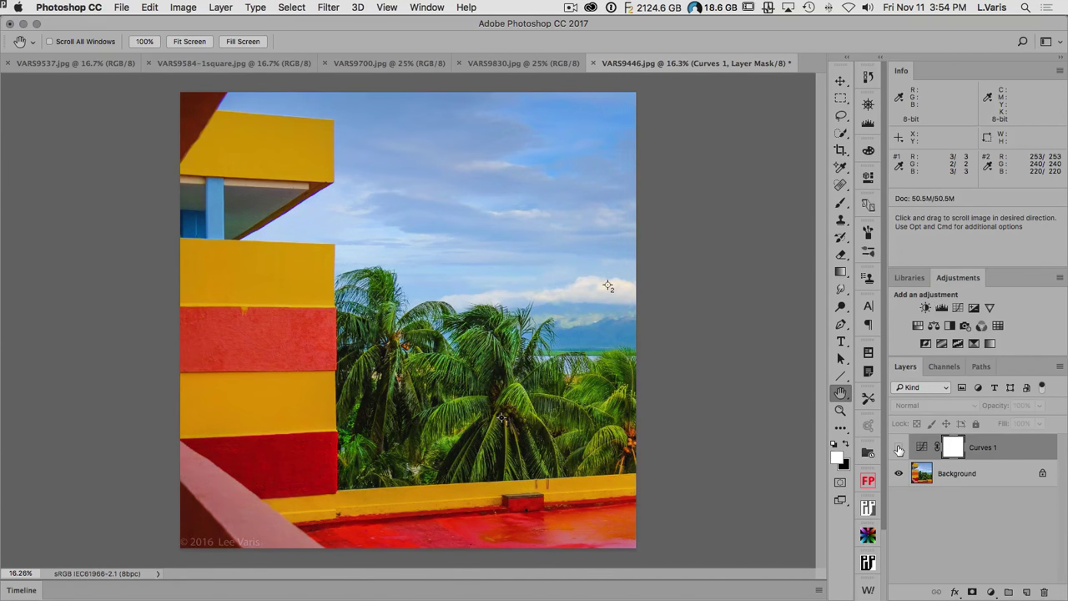
left_click(899, 450)
left_click(899, 450)
left_click(899, 450)
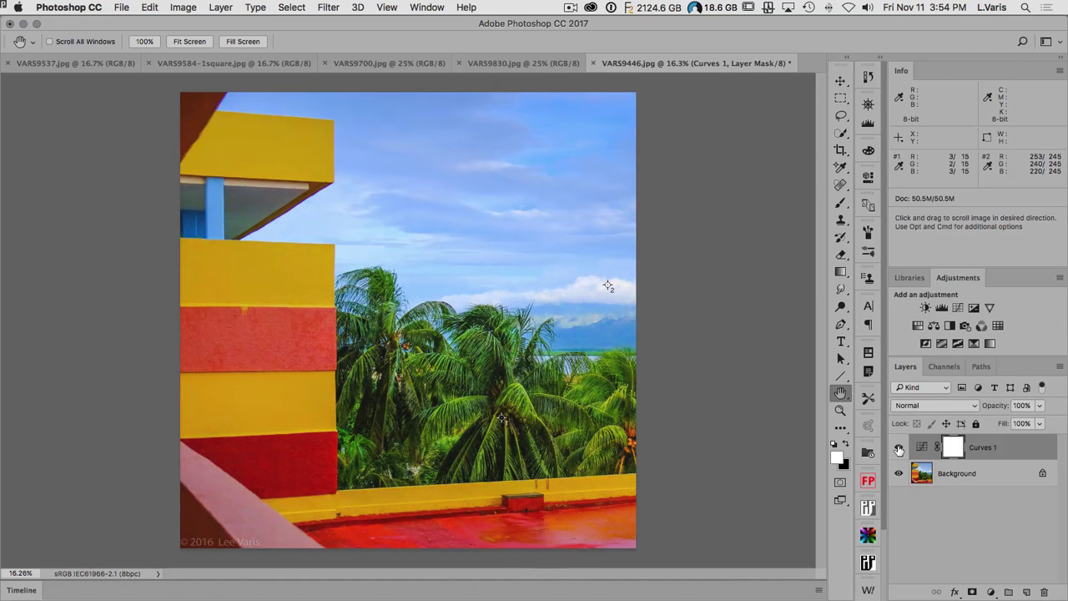
left_click(899, 450)
left_click(899, 450)
left_click(899, 450)
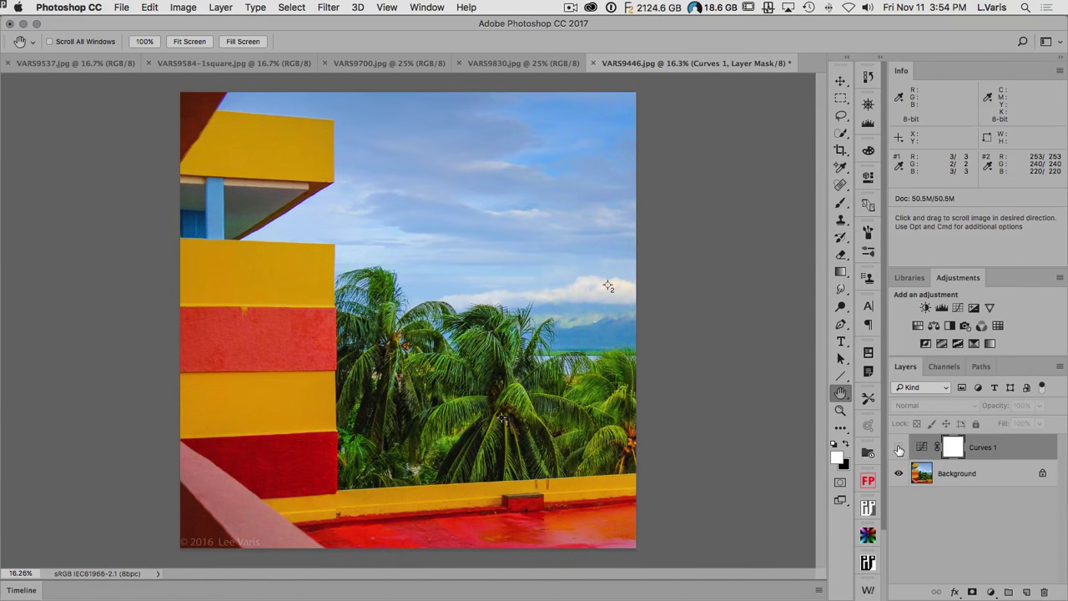
left_click(899, 450)
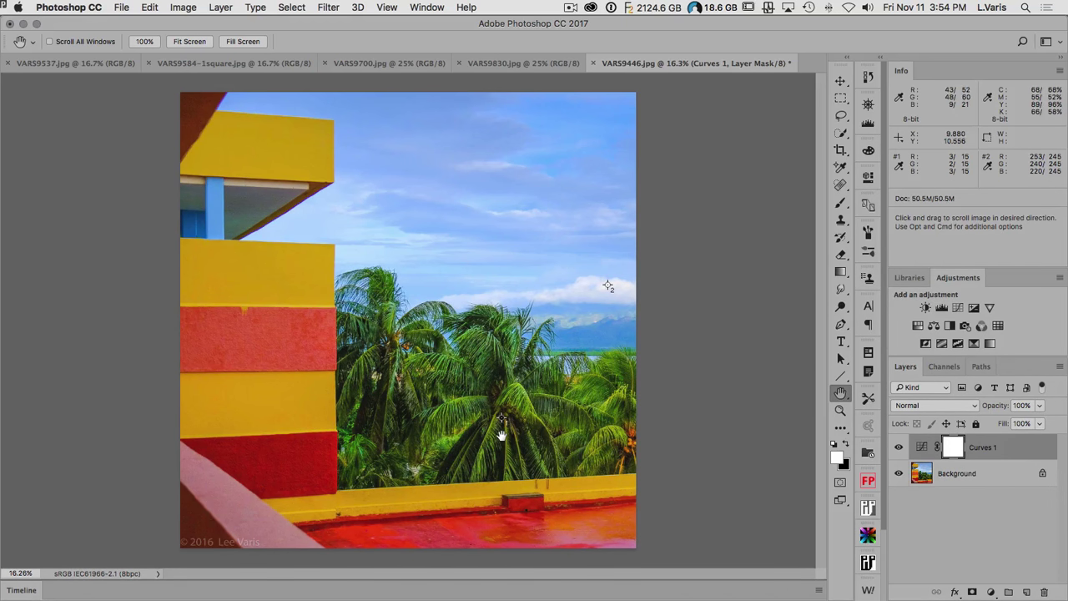
Flatten the Curves adjustment into the Background layer and open the Convert to Profile settings.
left_click(1059, 368)
left_click(987, 520)
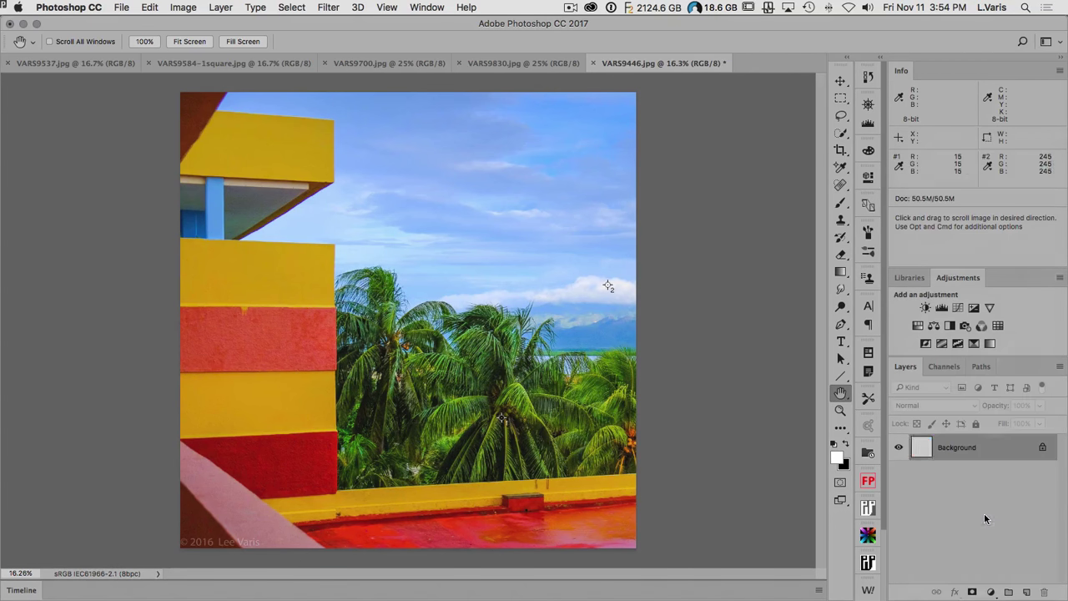
left_click(185, 7)
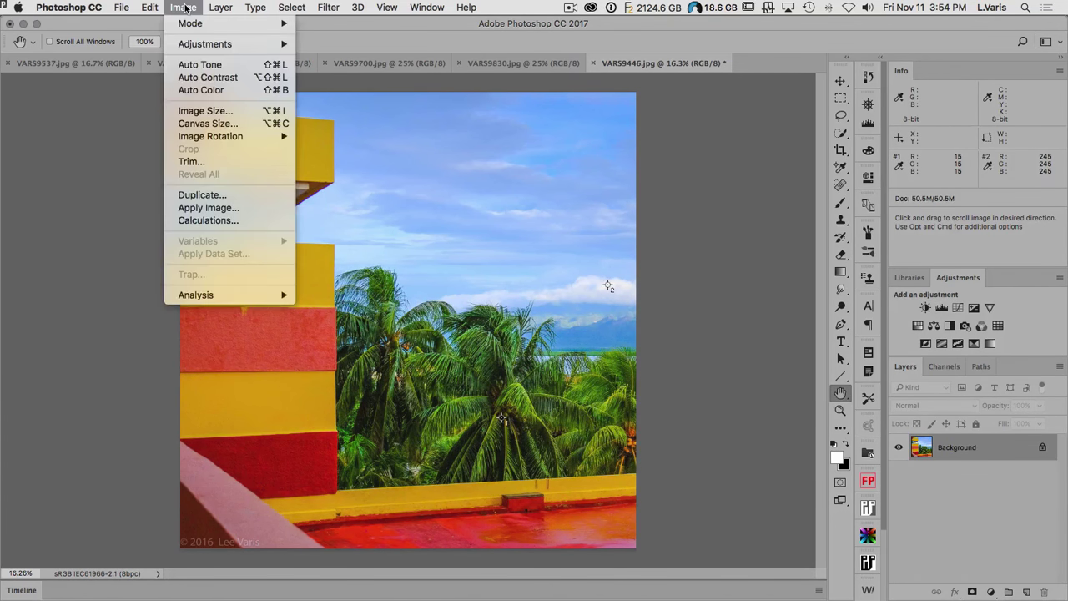
mouse_move(190, 26)
mouse_move(150, 7)
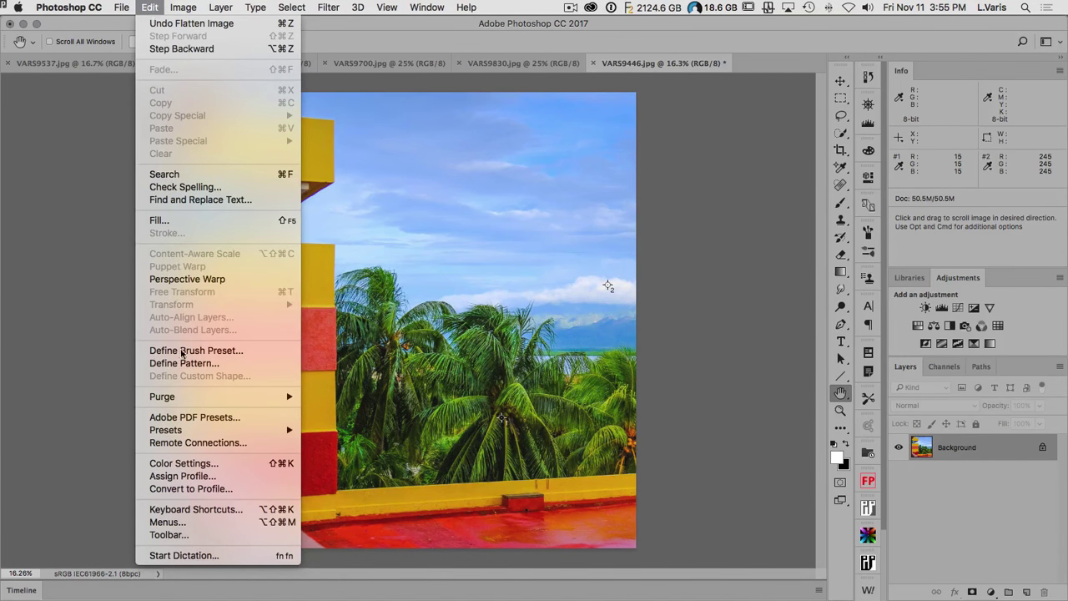
left_click(203, 489)
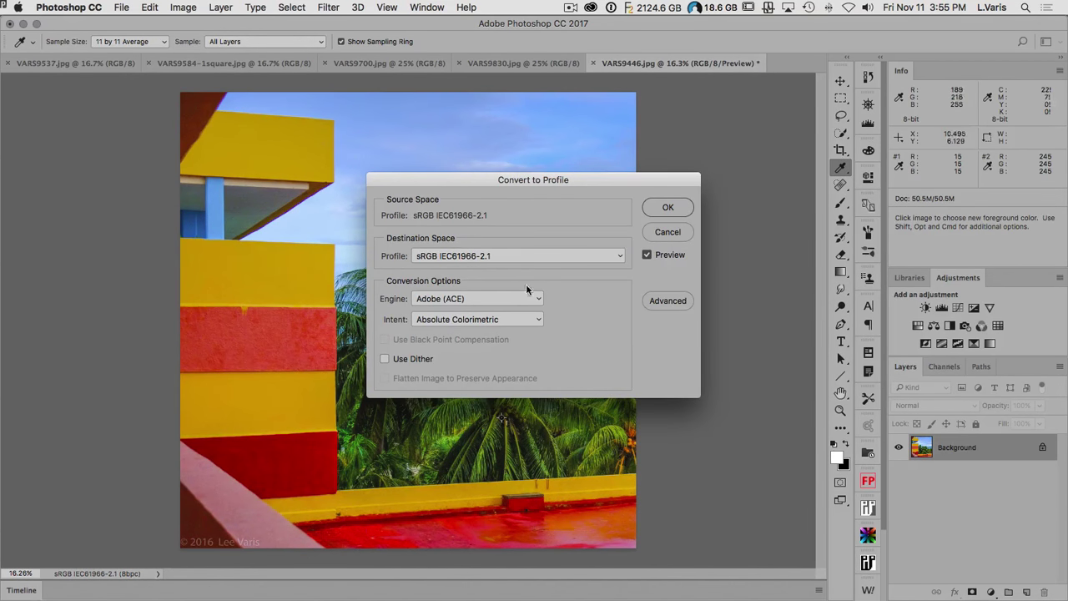
Set the destination profile of the conversion to U.S. Web Coated (SWOP) v2.
left_click(616, 255)
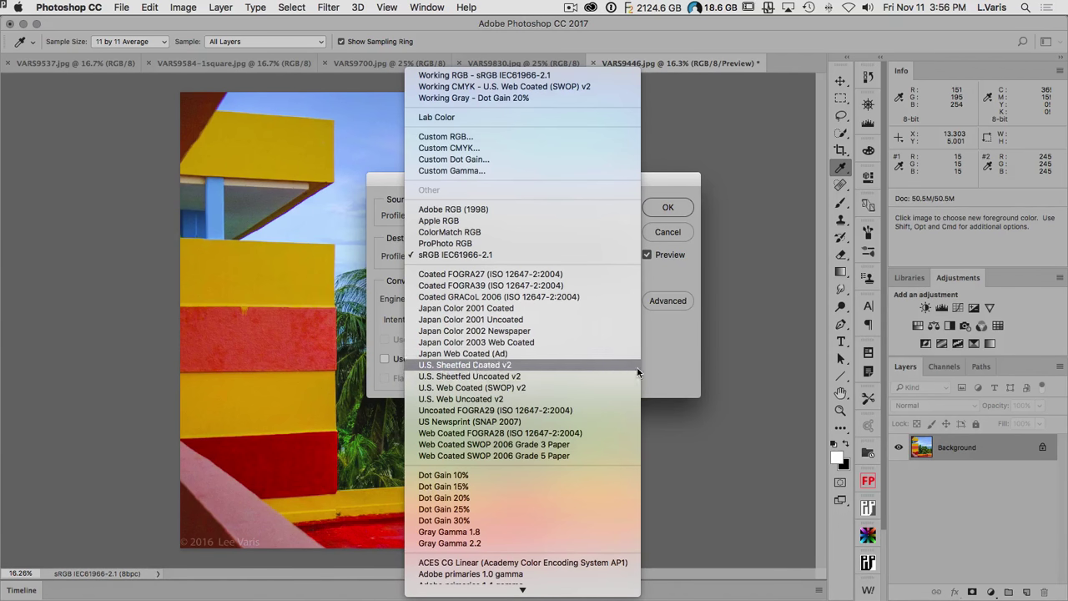
left_click(663, 185)
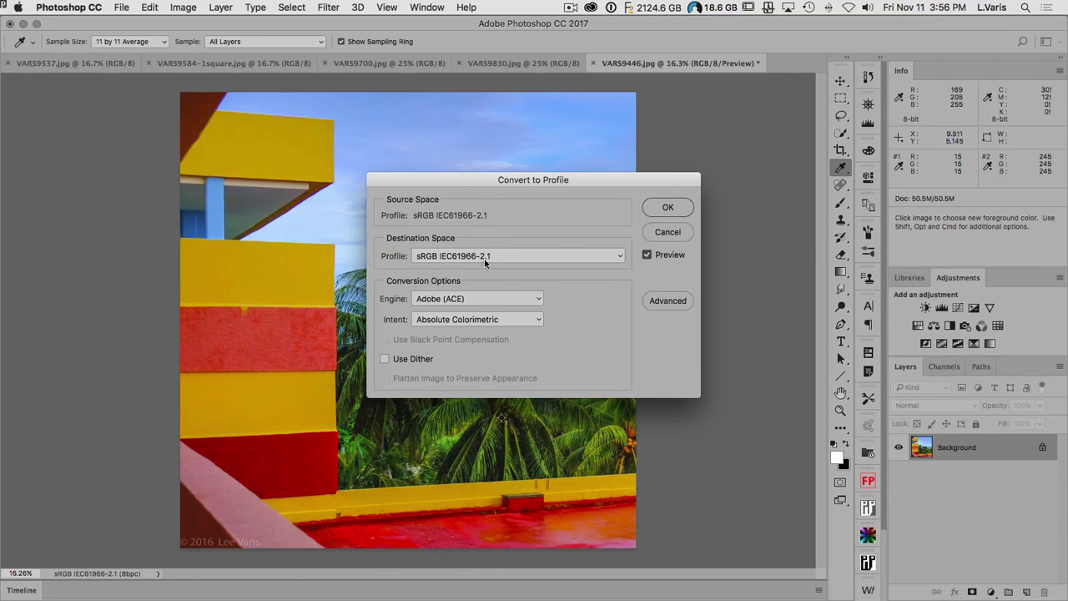
left_click(560, 255)
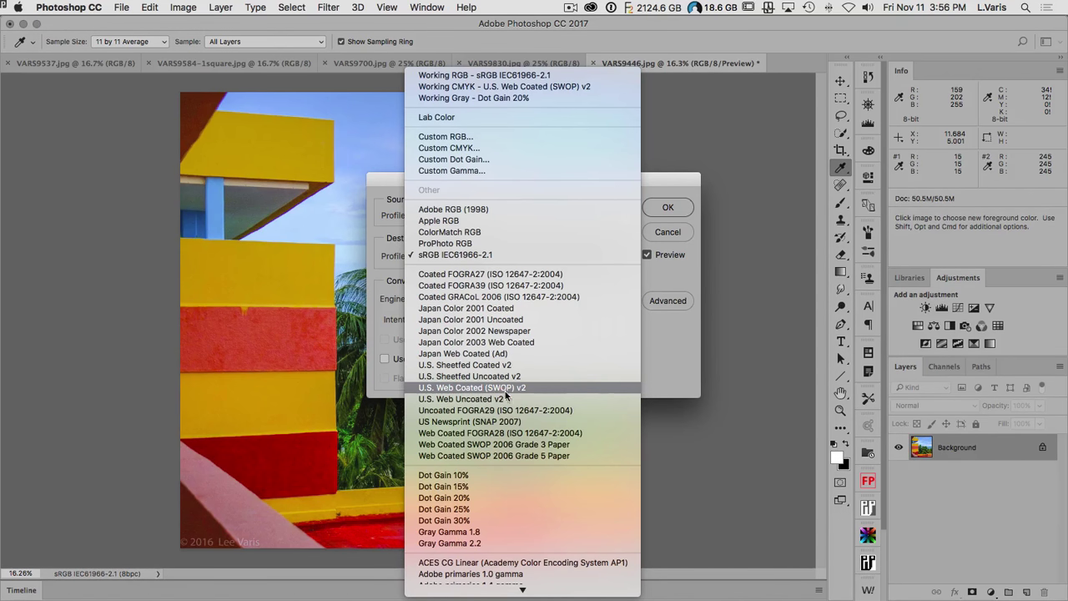
left_click(537, 388)
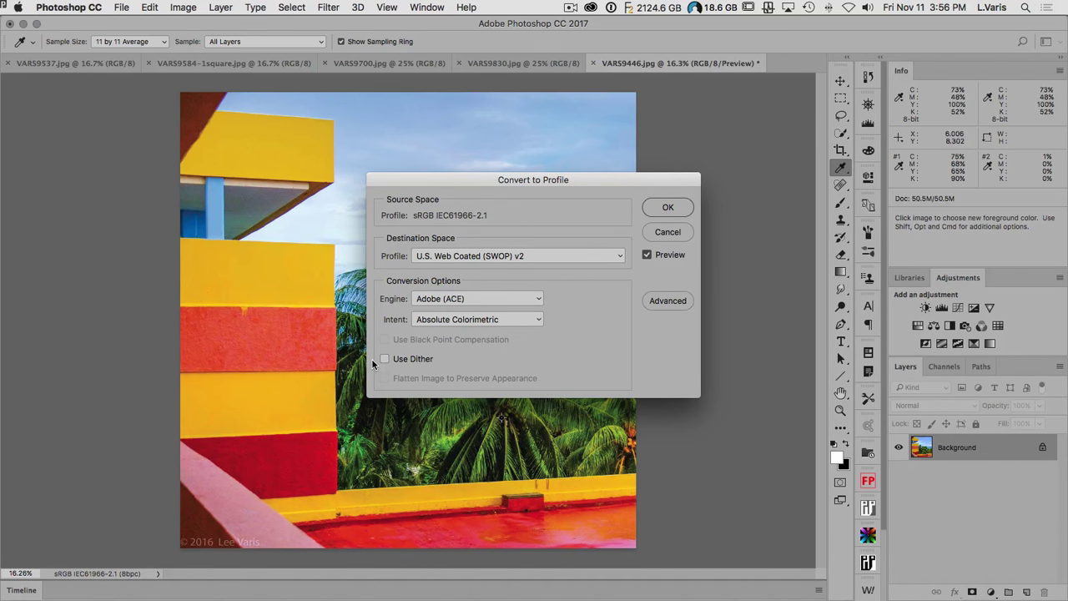
Set the intent to Relative Colorimetric with black point compensation, enable Use Dither, and convert the photo to the CMYK profile.
left_click(482, 318)
left_click(487, 309)
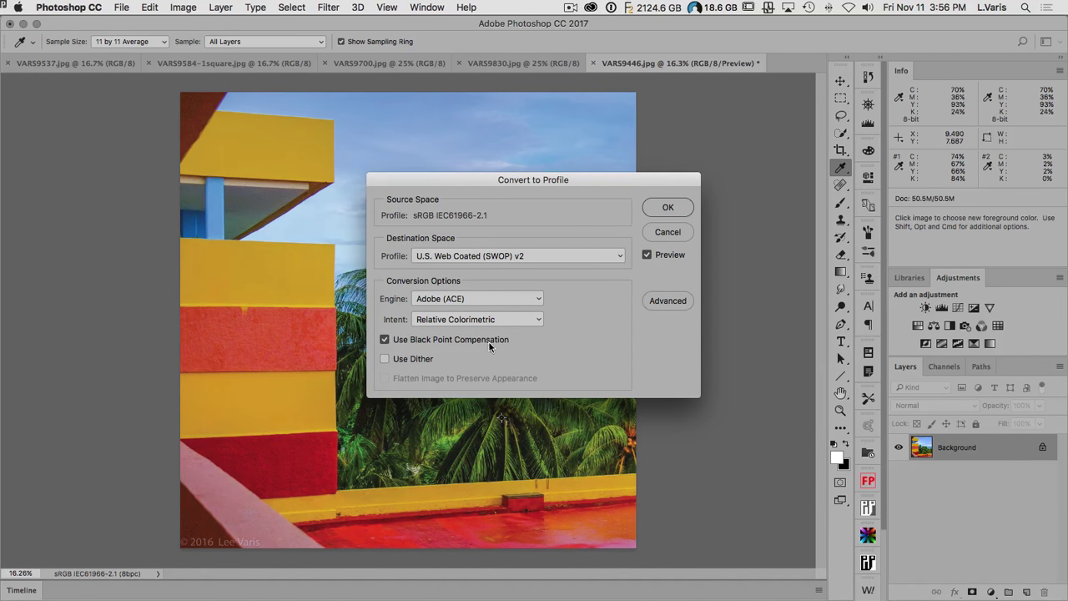
left_click(385, 359)
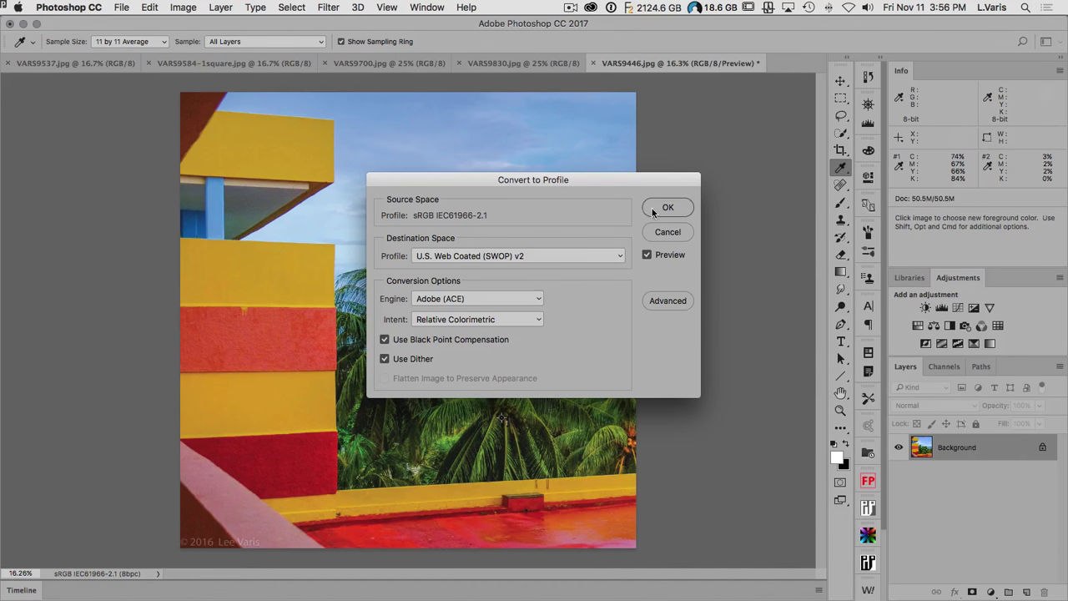
left_click_drag(601, 180, 650, 162)
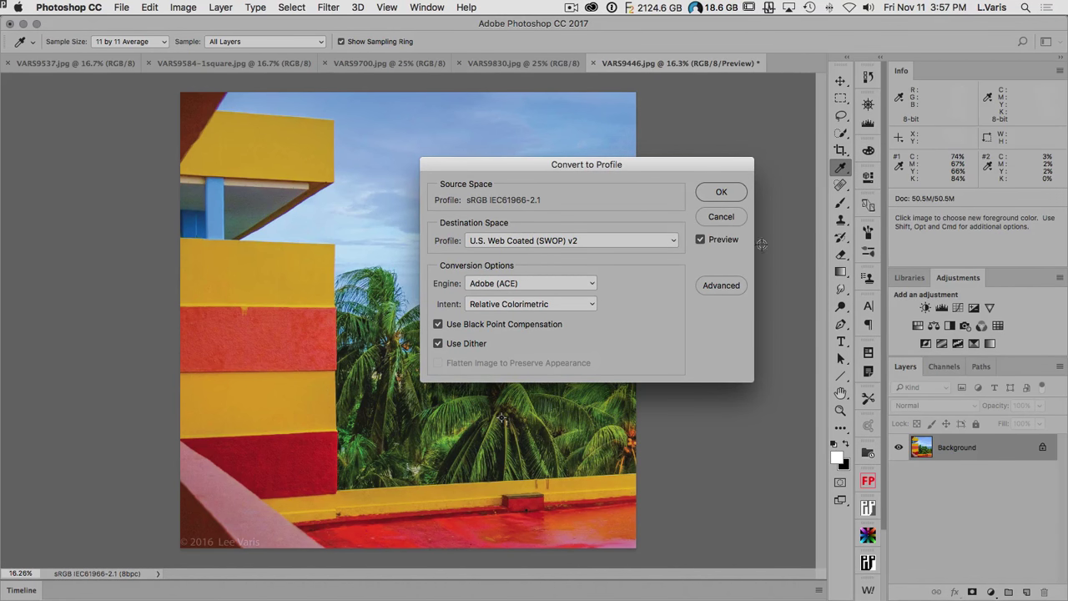
left_click(708, 192)
key("space")
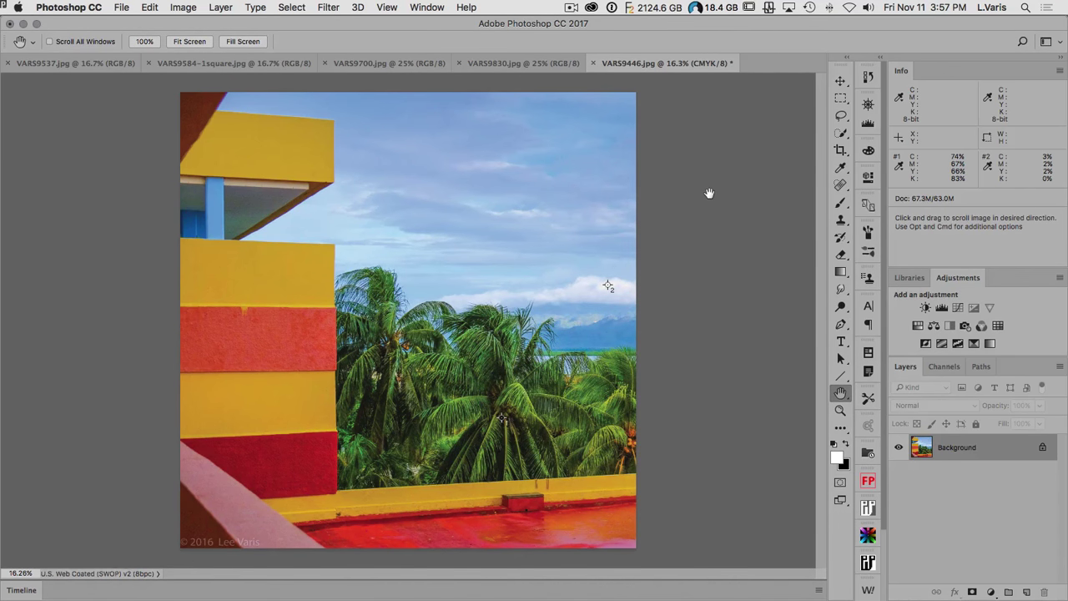
Examine the Cyan, Magenta, Yellow and Black channels one at a time and return to the CMYK composite.
left_click(943, 366)
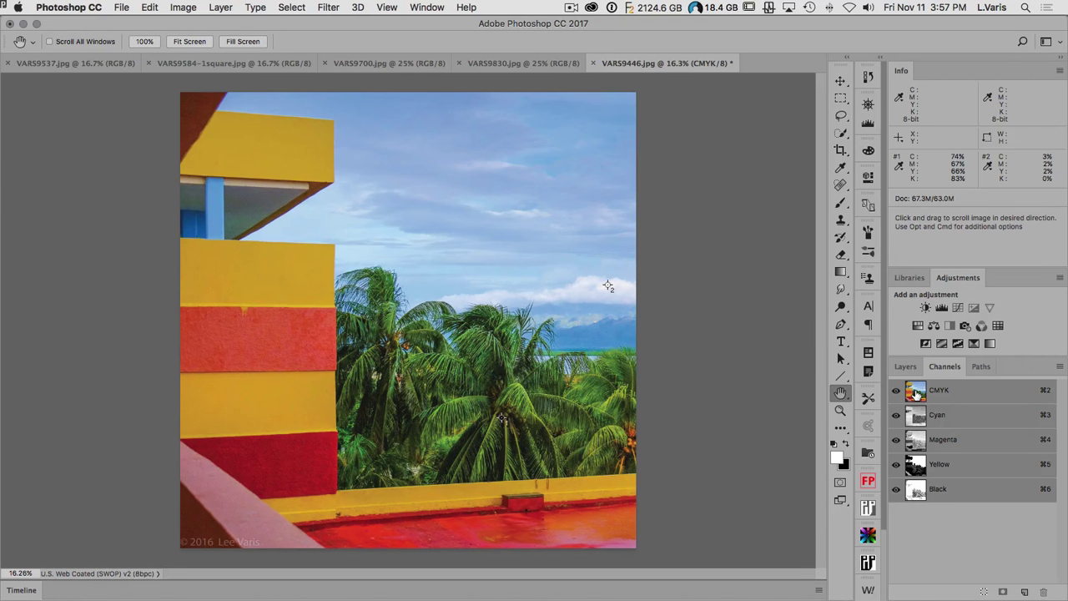
left_click(919, 417)
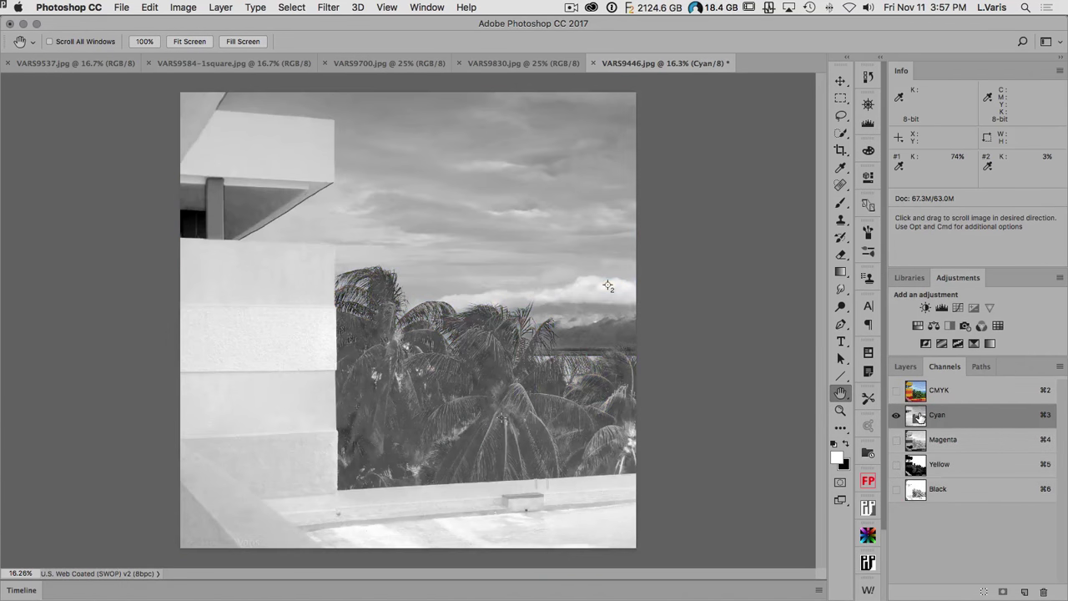
left_click(918, 441)
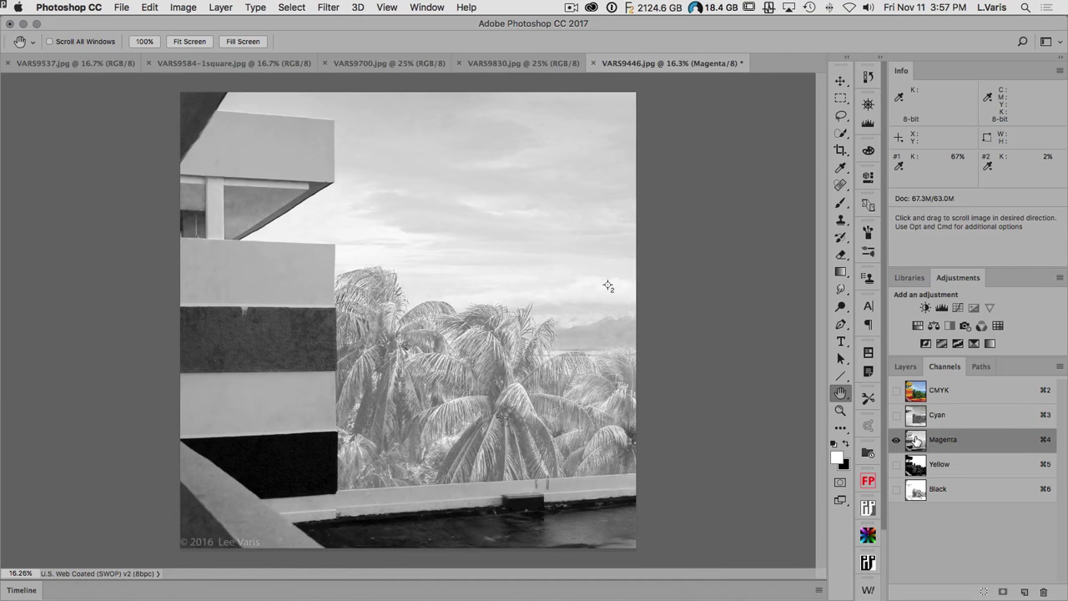
left_click(915, 469)
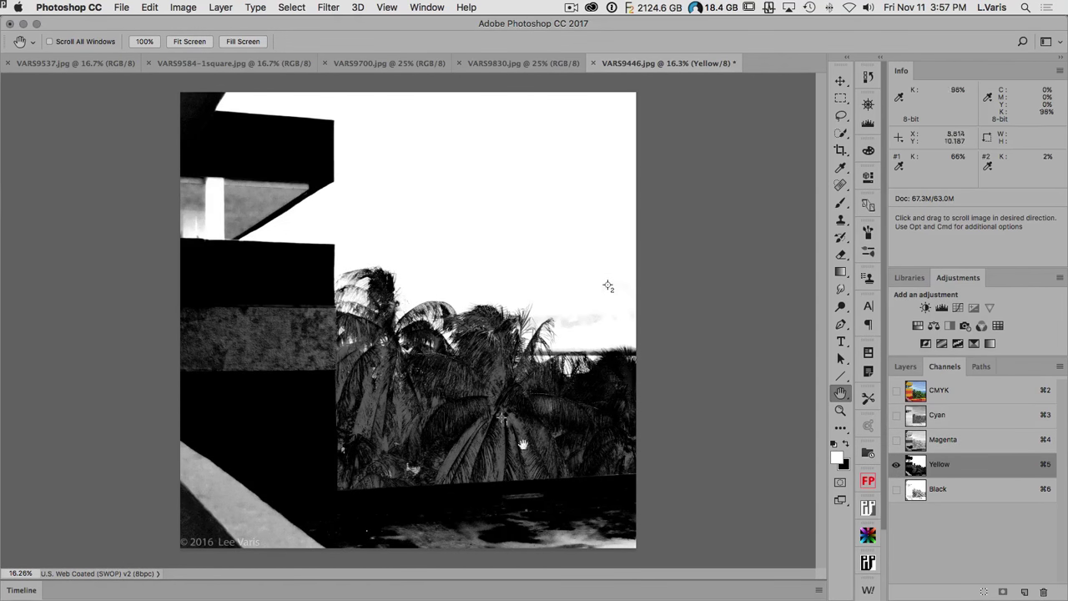
left_click(916, 492)
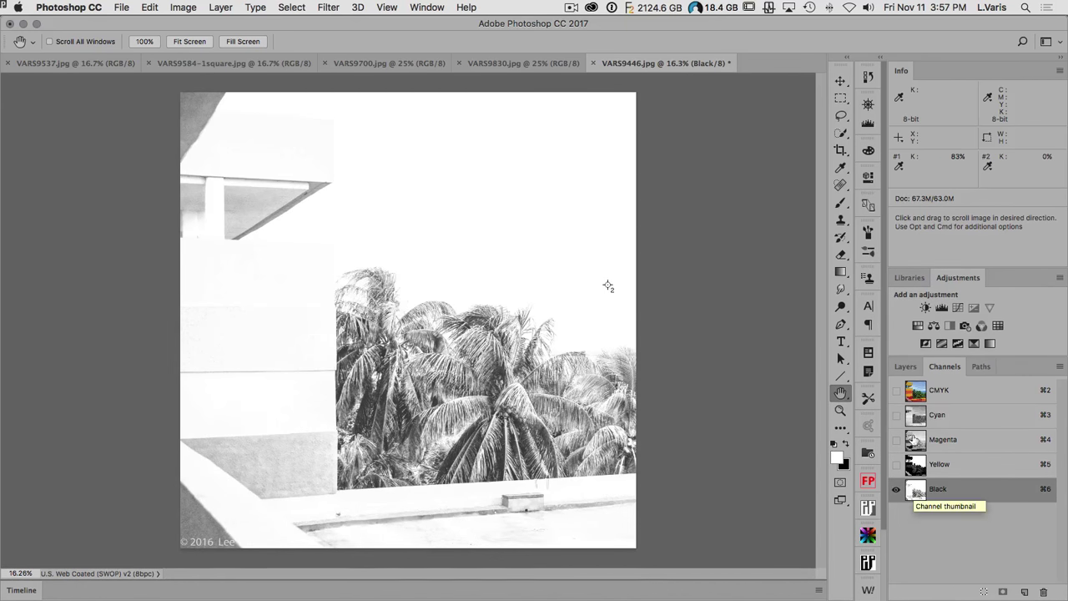
left_click(909, 387)
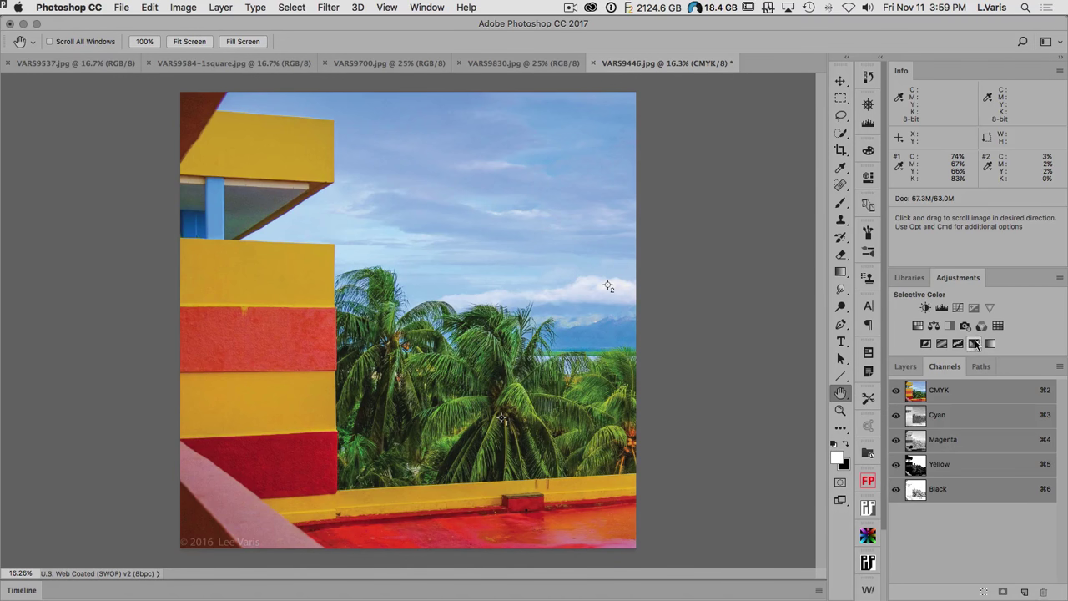
Add a Selective Color adjustment layer above the Background and choose Blacks as its color range.
left_click(974, 345)
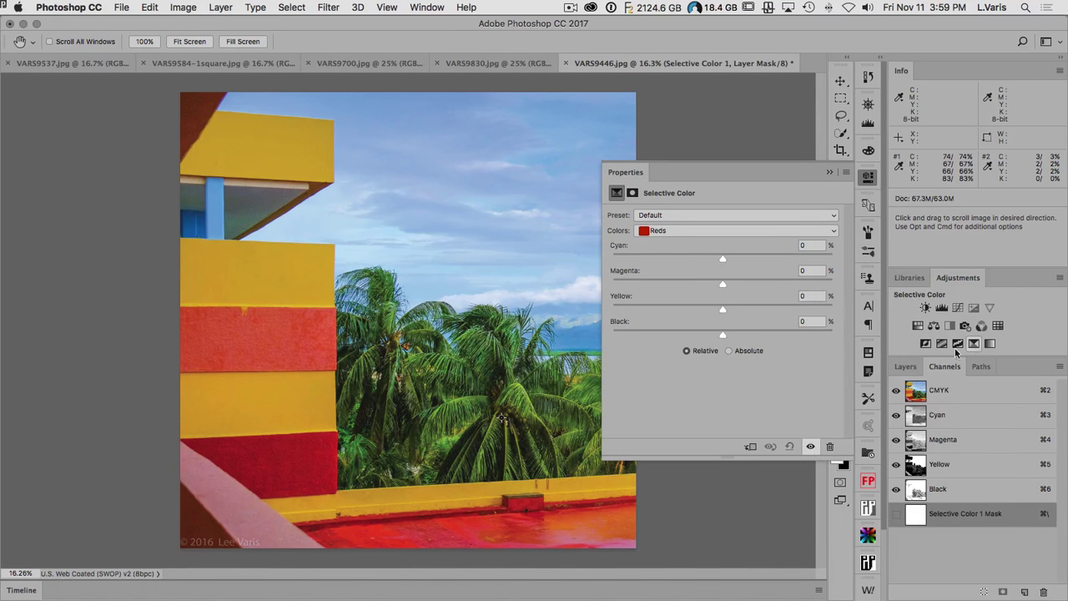
left_click(909, 368)
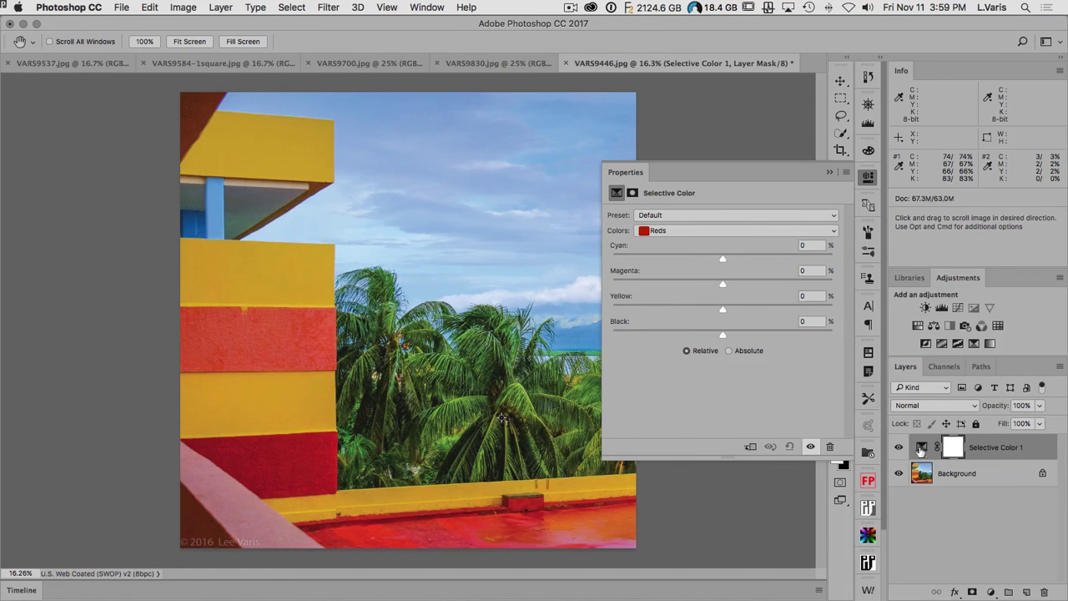
left_click(708, 231)
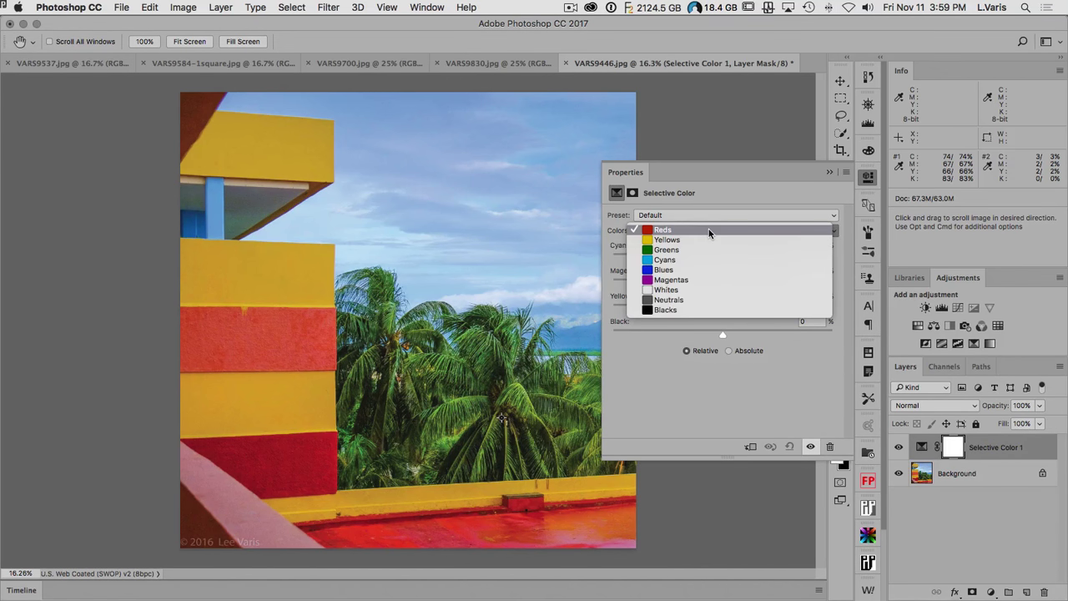
left_click(697, 311)
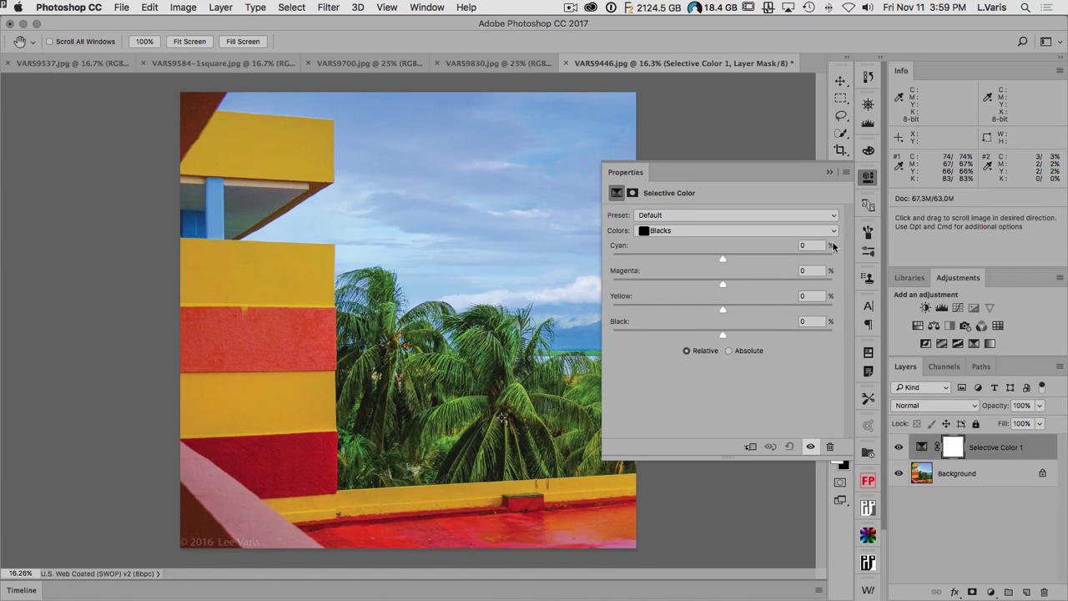
Use the Absolute method, set Black to +17% for the Blacks, and compare the photo with and without the adjustment.
left_click(729, 351)
left_click(688, 351)
left_click(730, 351)
left_click_drag(722, 338, 742, 338)
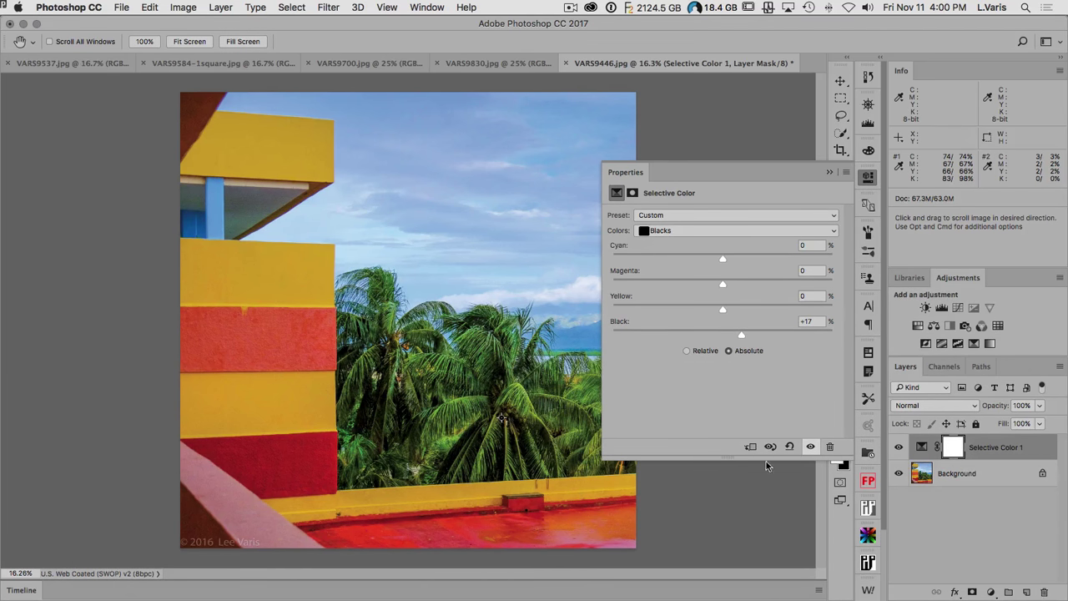
left_click(810, 447)
left_click(810, 447)
Set the readout of color sampler #1 to Total Ink.
left_click(901, 168)
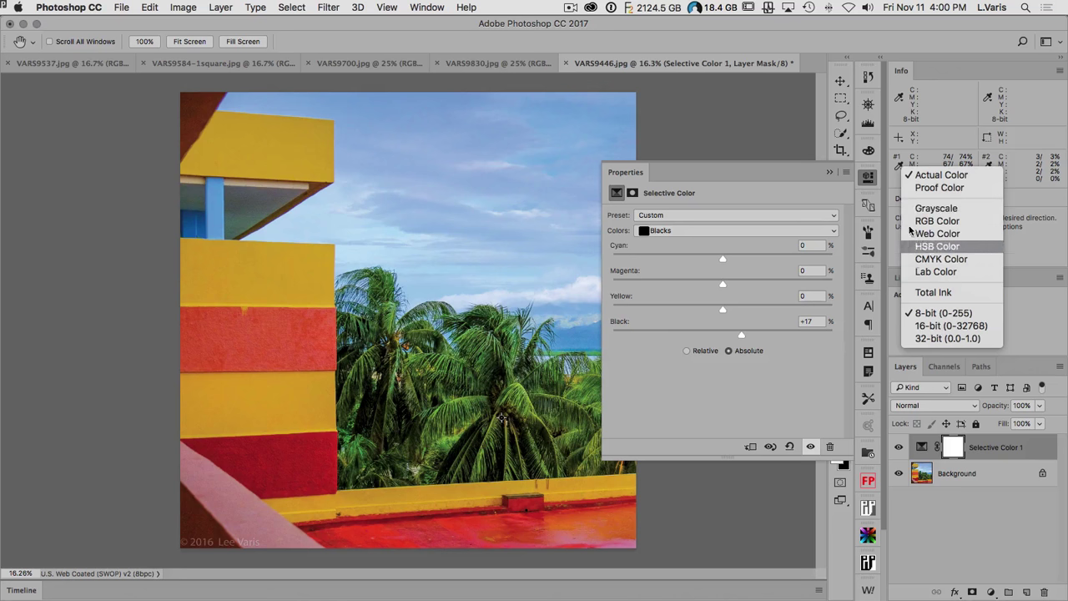
left_click(901, 170)
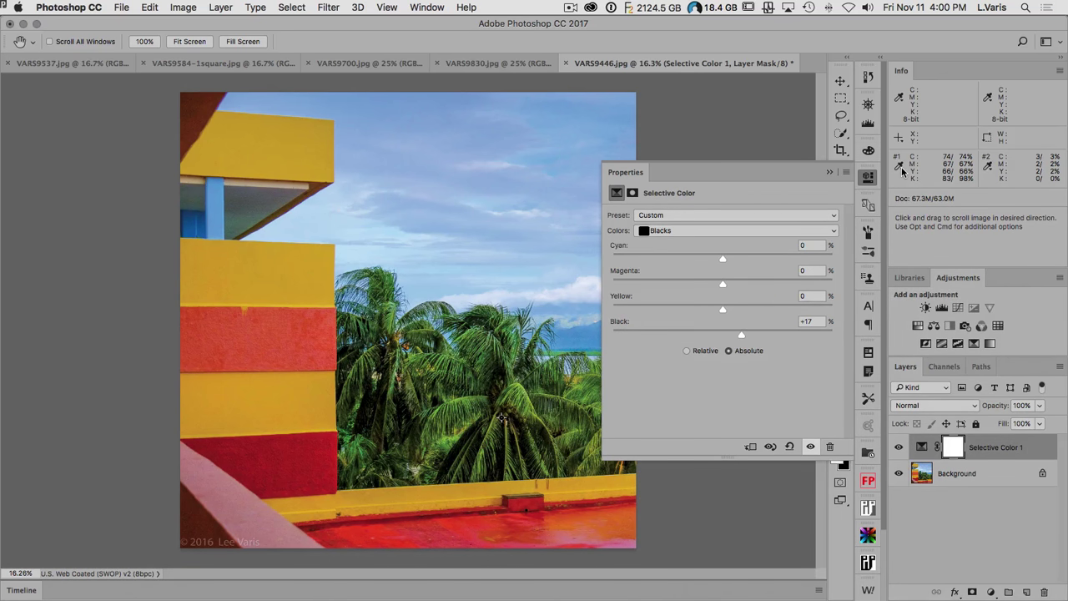
left_click(902, 171)
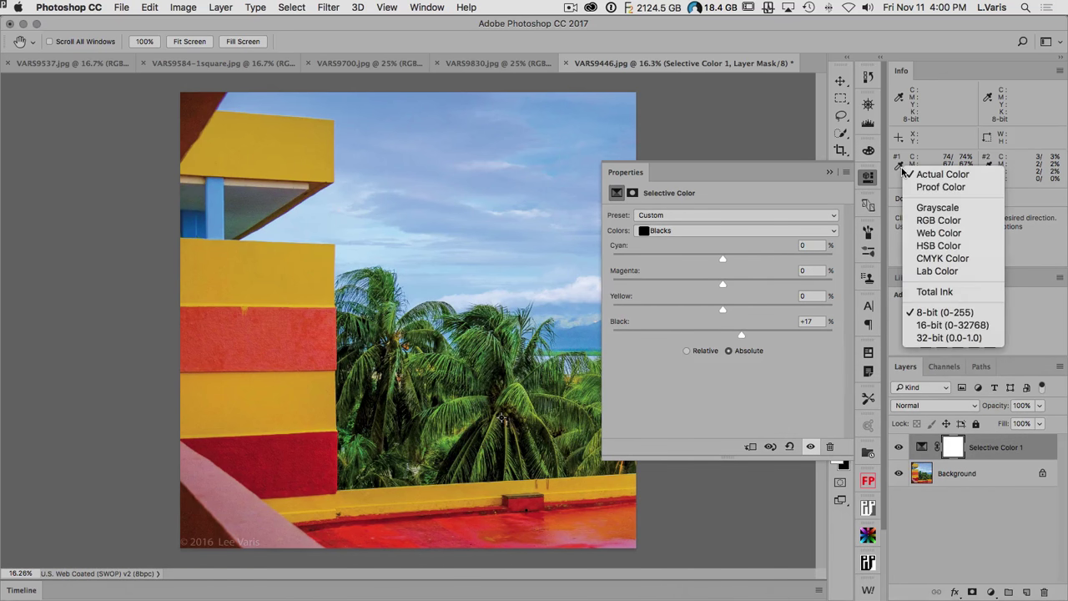
left_click(922, 290)
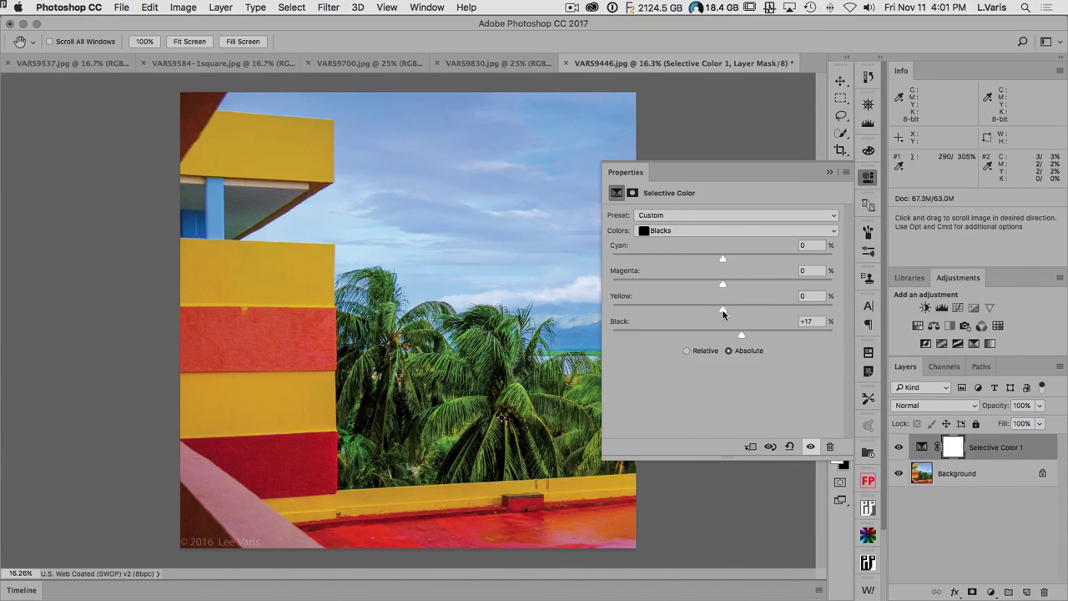
Reduce Cyan, Magenta and Yellow in the Blacks to -5% each.
left_click_drag(722, 314, 716, 313)
left_click_drag(723, 259, 717, 261)
left_click_drag(722, 287, 716, 287)
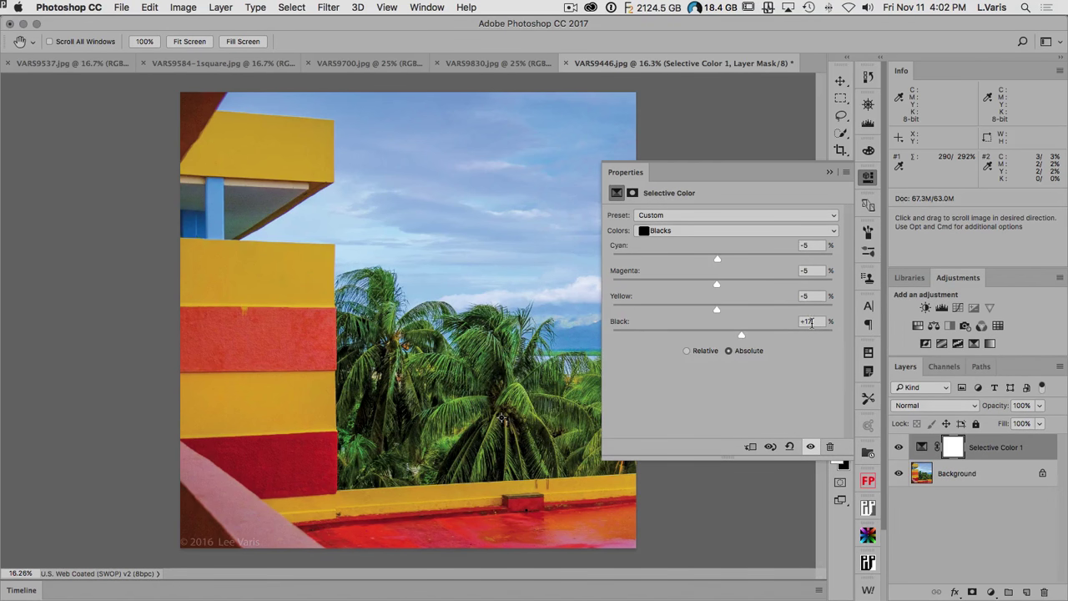
Switch sampler #1's readout to CMYK Color and compare the photo with and without the Selective Color adjustment.
left_click(900, 165)
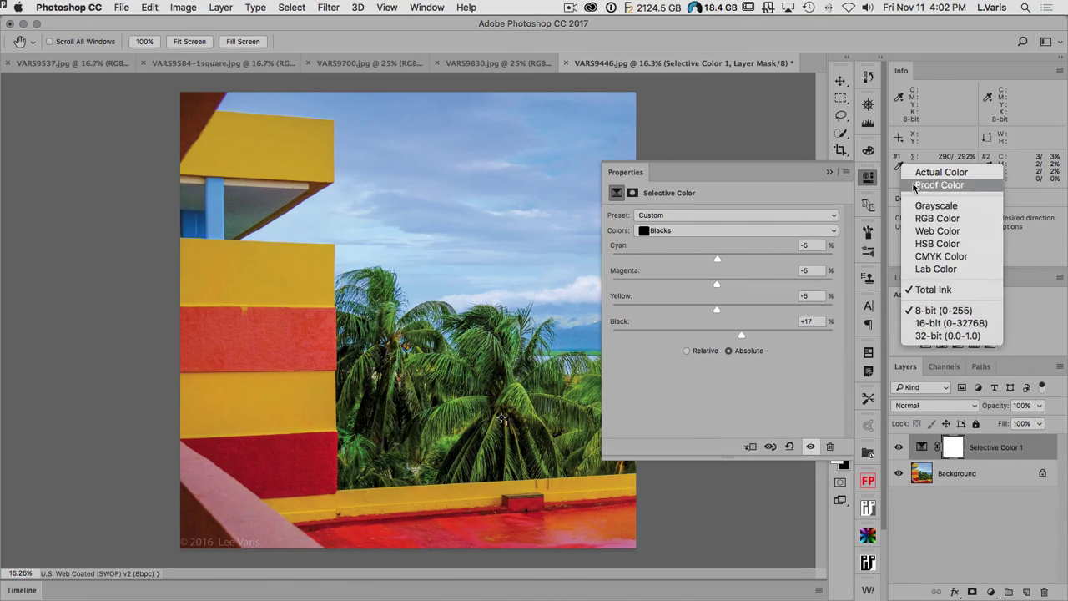
left_click(927, 259)
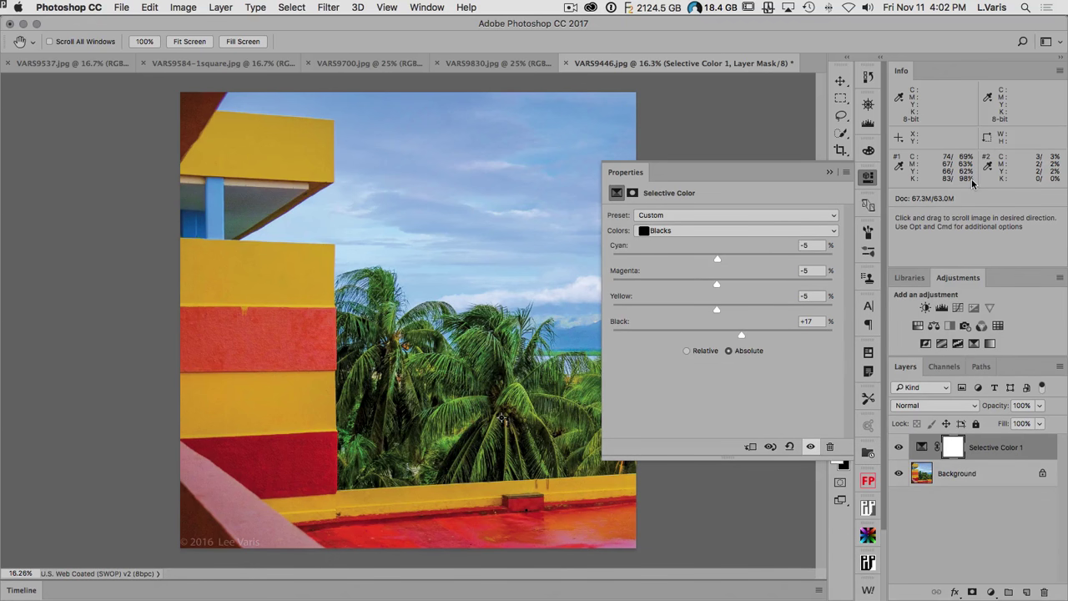
left_click(810, 447)
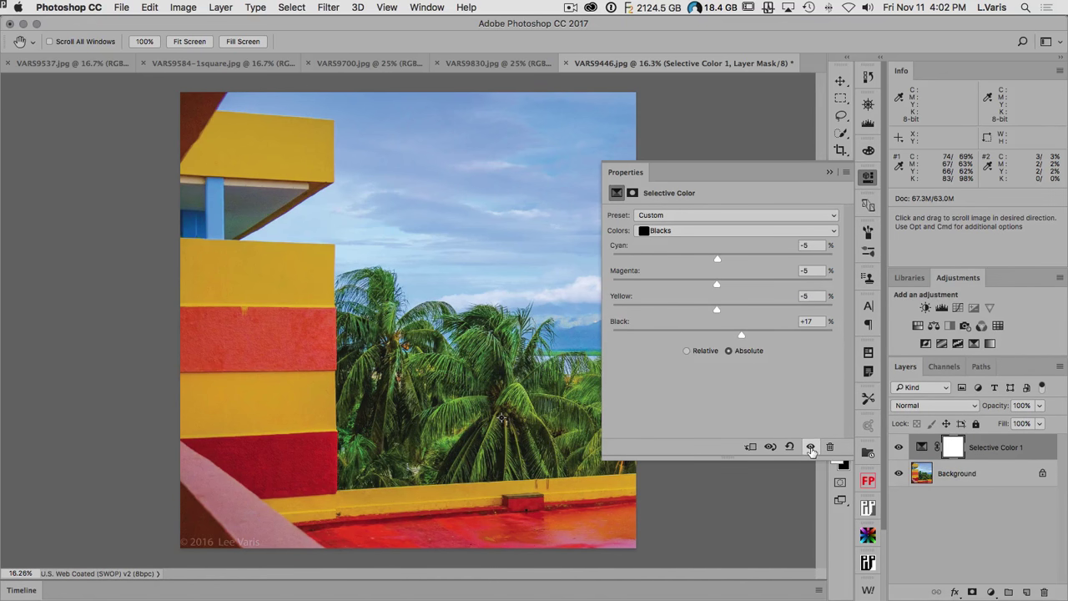
left_click(810, 446)
left_click(811, 447)
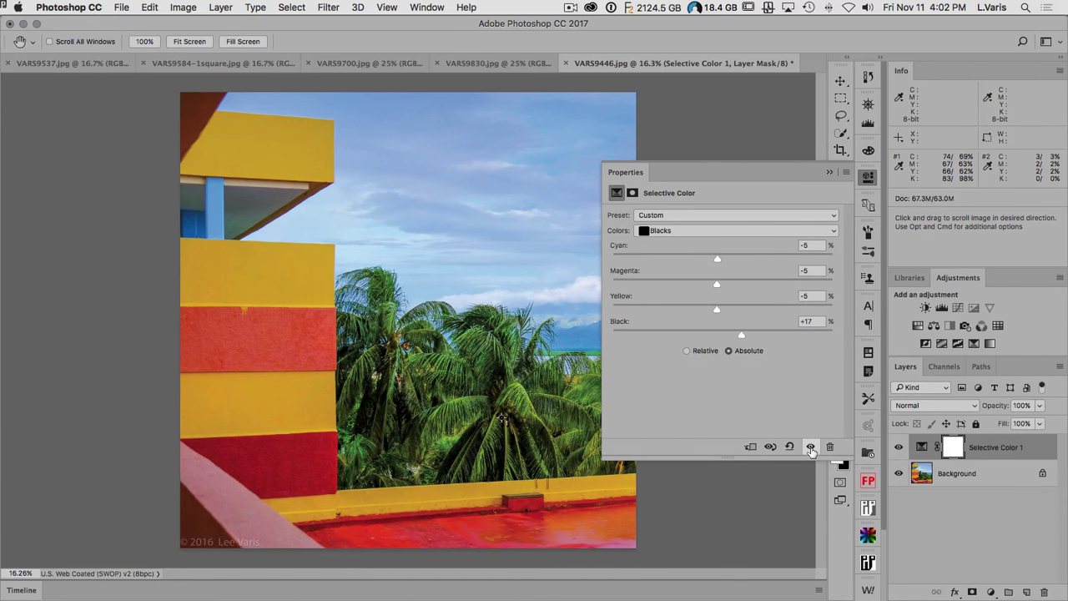
left_click(811, 449)
Return sampler #1's readout to Total Ink and check the photo with the adjustment off and on.
left_click(900, 171)
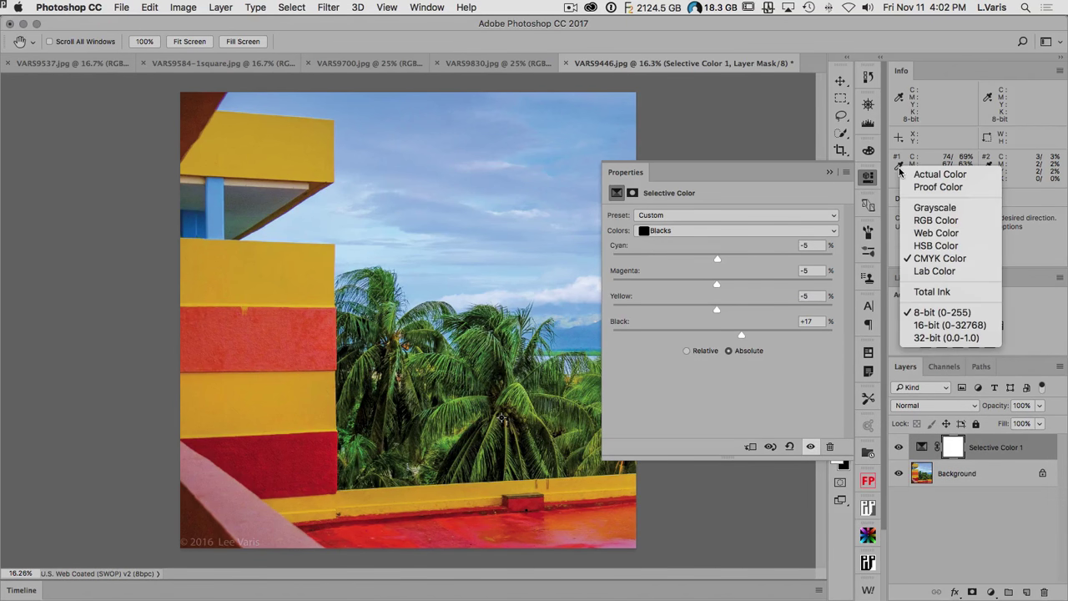
left_click(926, 292)
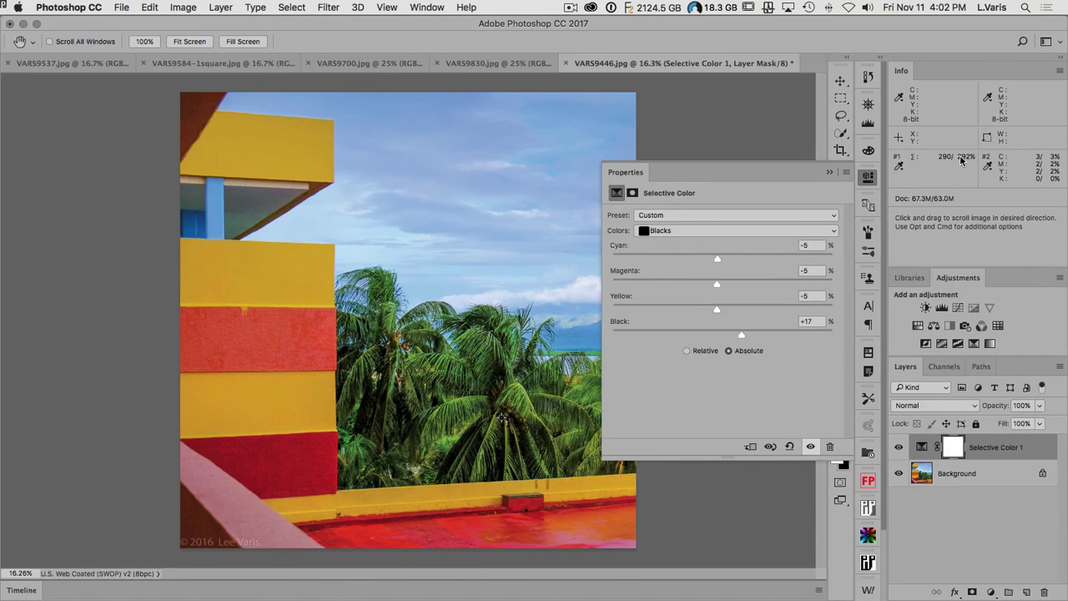
left_click(810, 447)
left_click(810, 446)
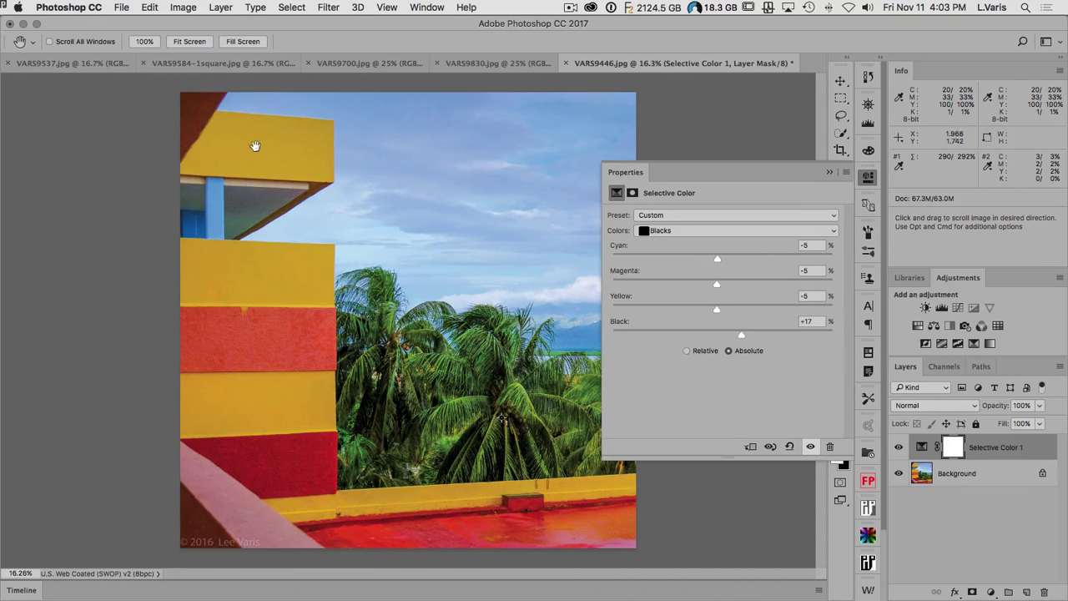
Choose the Yellows range in Selective Color and place a color sampler on the uppermost yellow wall.
left_click(718, 234)
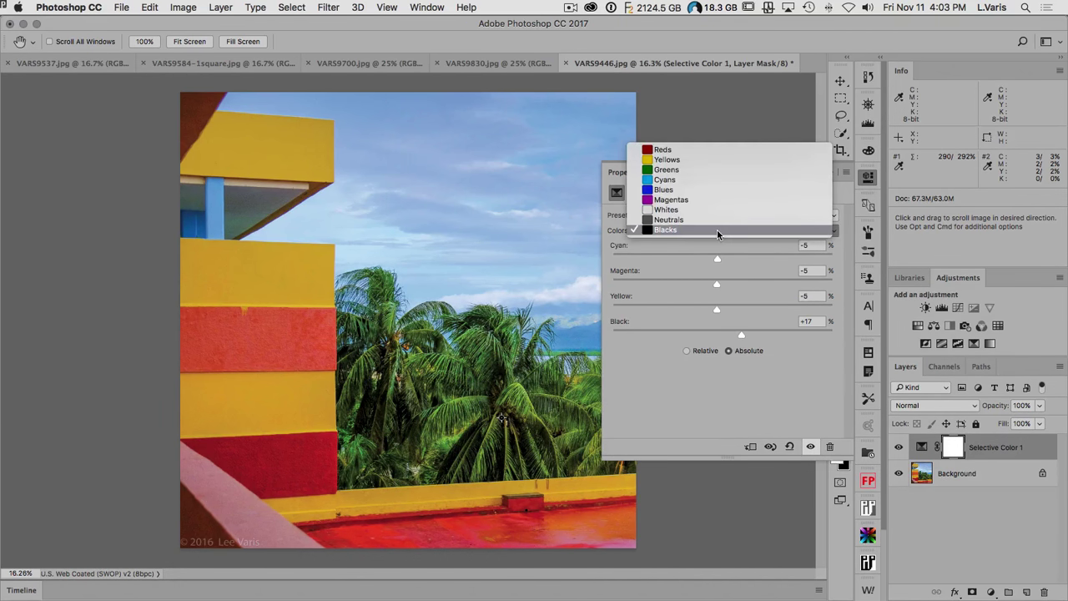
left_click(696, 162)
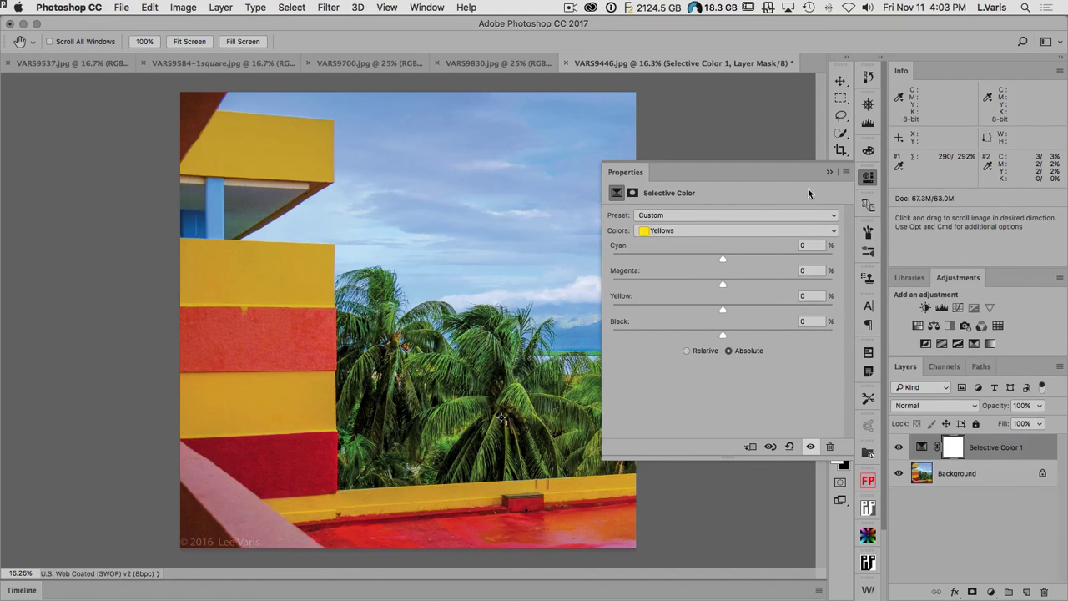
left_click(868, 177)
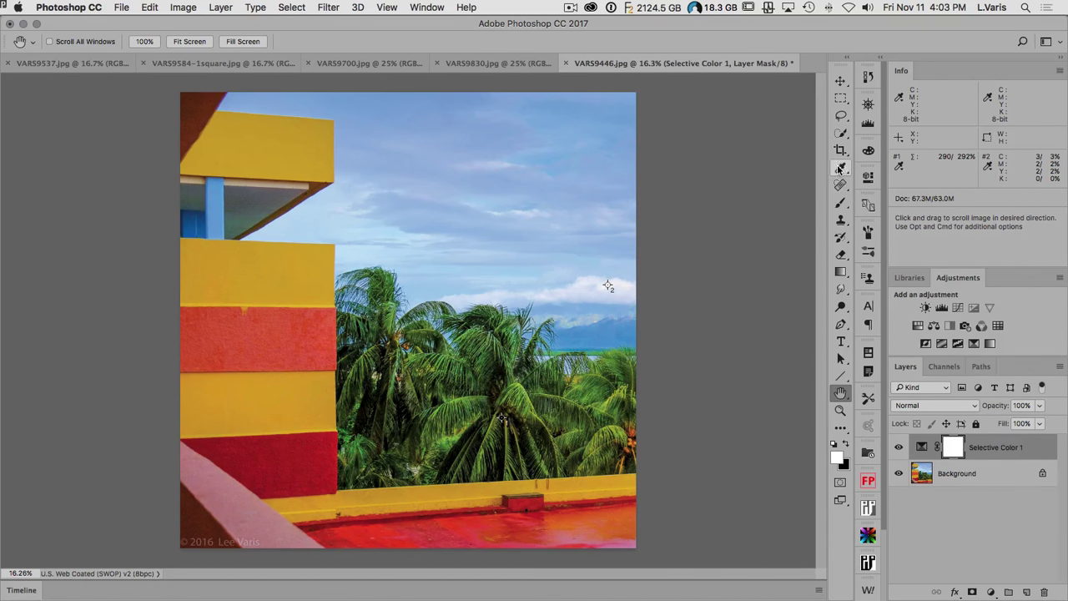
left_click_drag(840, 168, 899, 191)
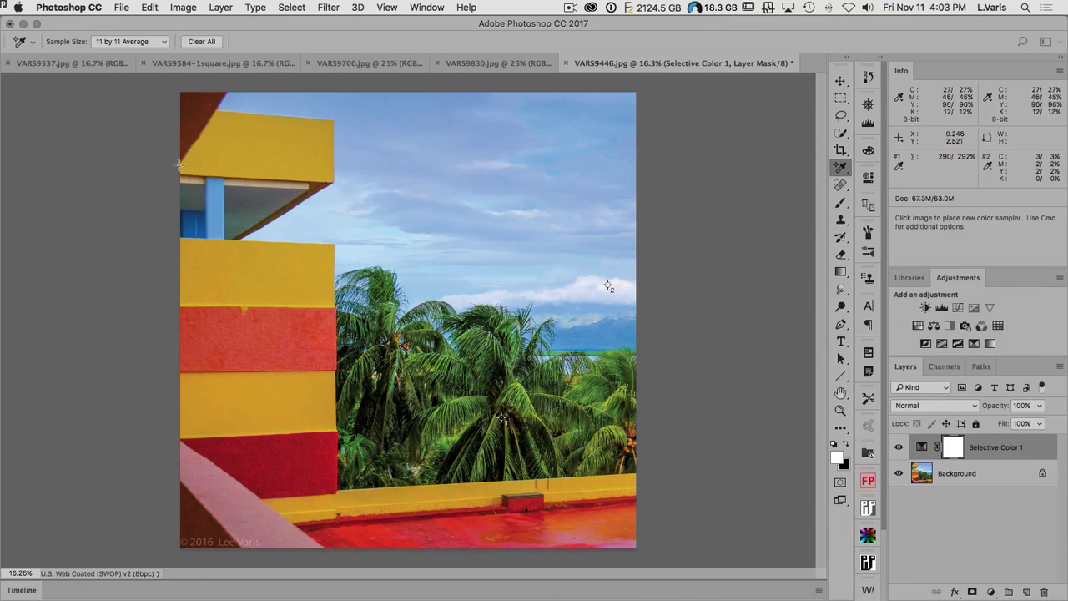
left_click(261, 154)
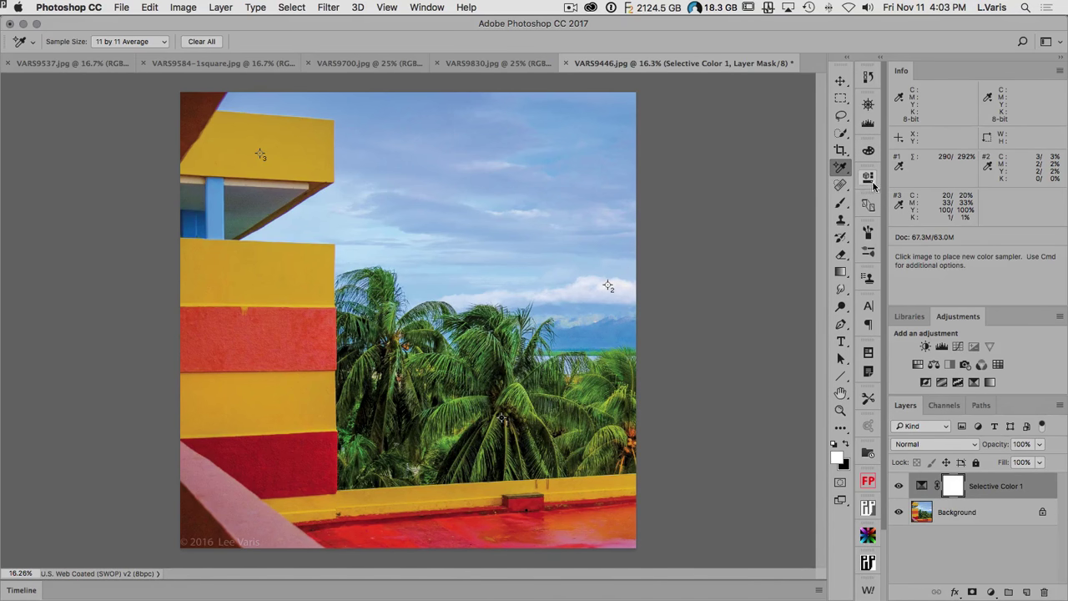
Set Cyan to -21% and Black to -15% for the Yellows in the Selective Color adjustment.
double_click(921, 485)
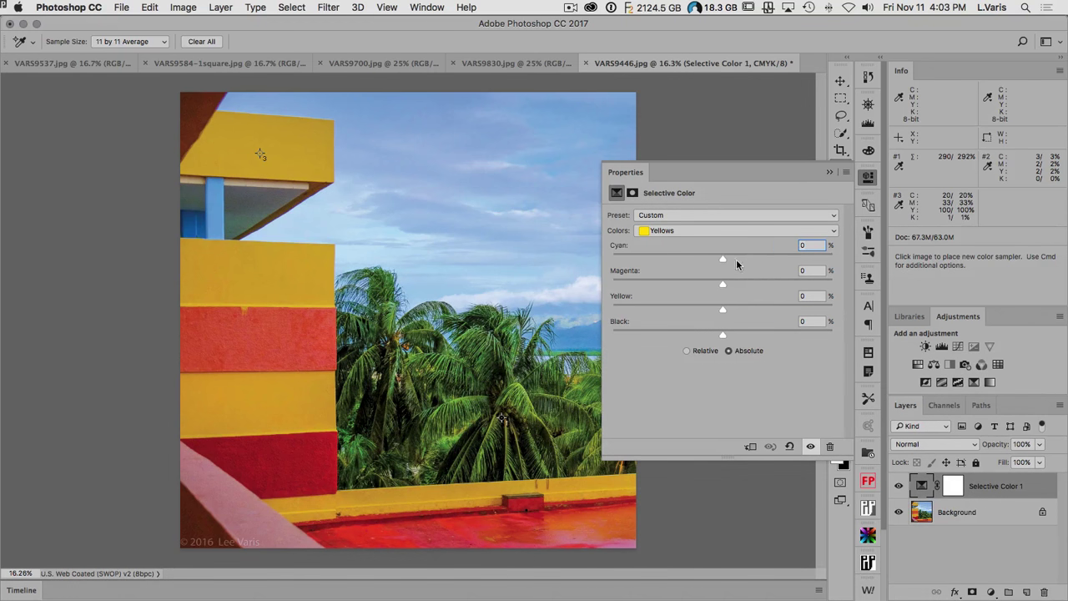
left_click_drag(721, 261, 673, 264)
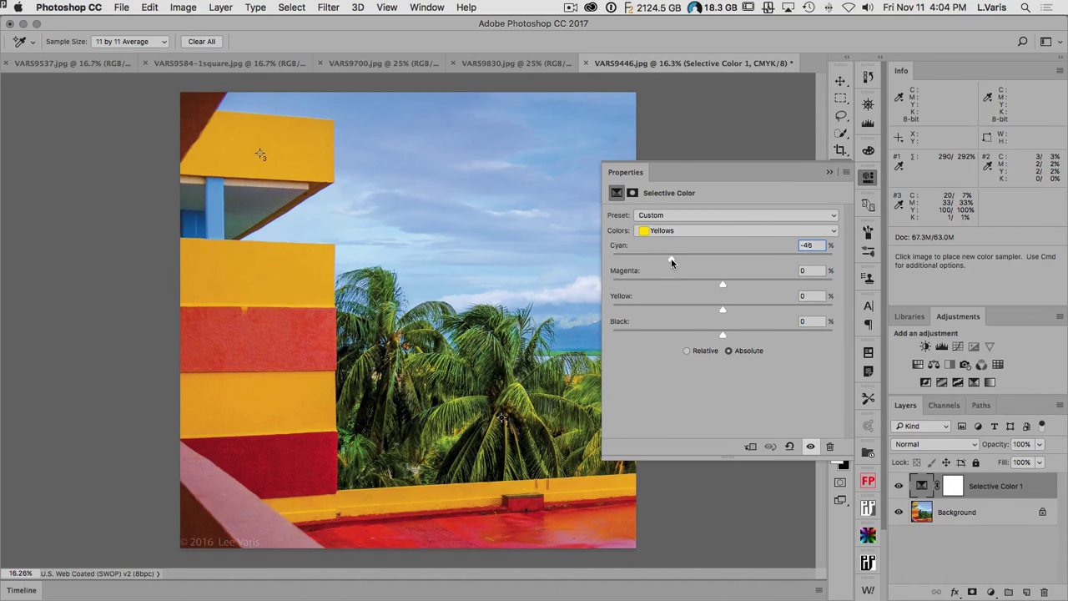
left_click_drag(676, 262, 702, 261)
mouse_move(712, 337)
left_mouse_down()
mouse_move(702, 338)
mouse_move(718, 329)
mouse_move(705, 333)
left_mouse_up()
Compare the yellow walls and palms repeatedly with the Selective Color adjustment off and on.
left_click(810, 447)
left_click(811, 447)
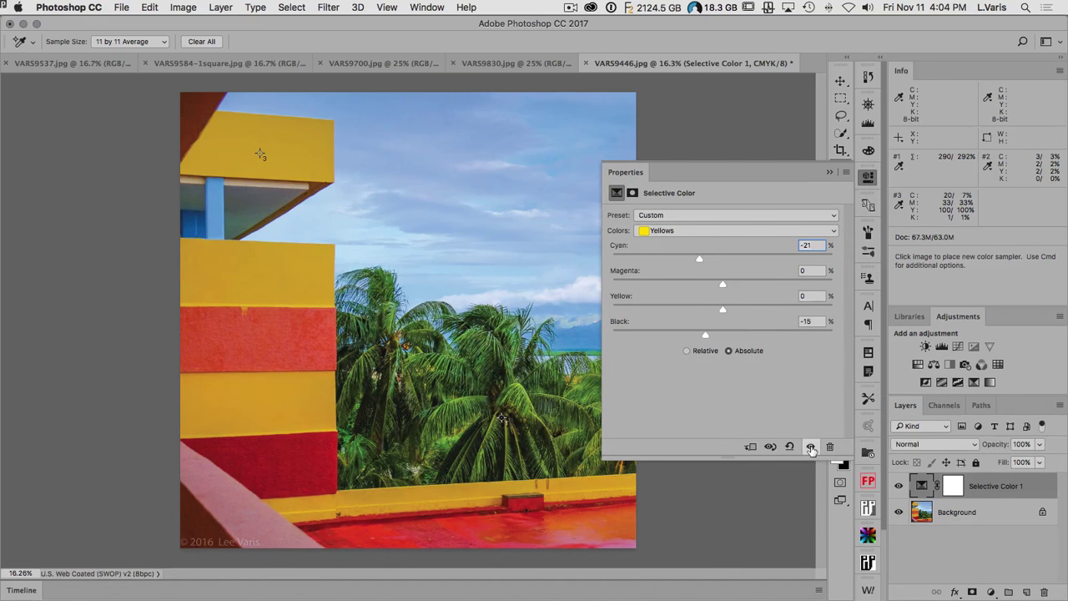
left_click(810, 447)
left_click(811, 447)
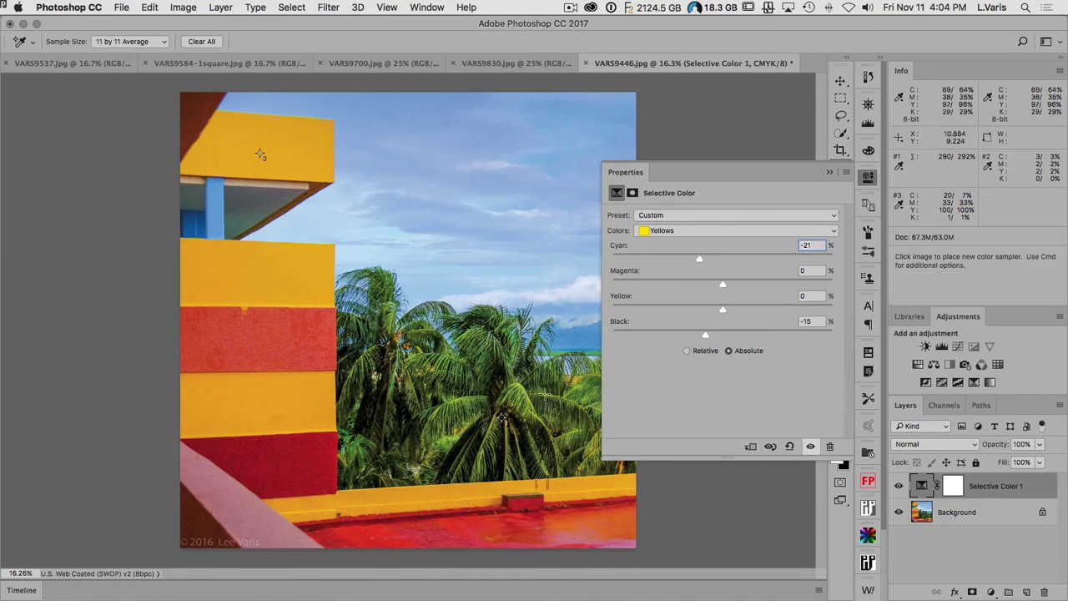
left_click(810, 446)
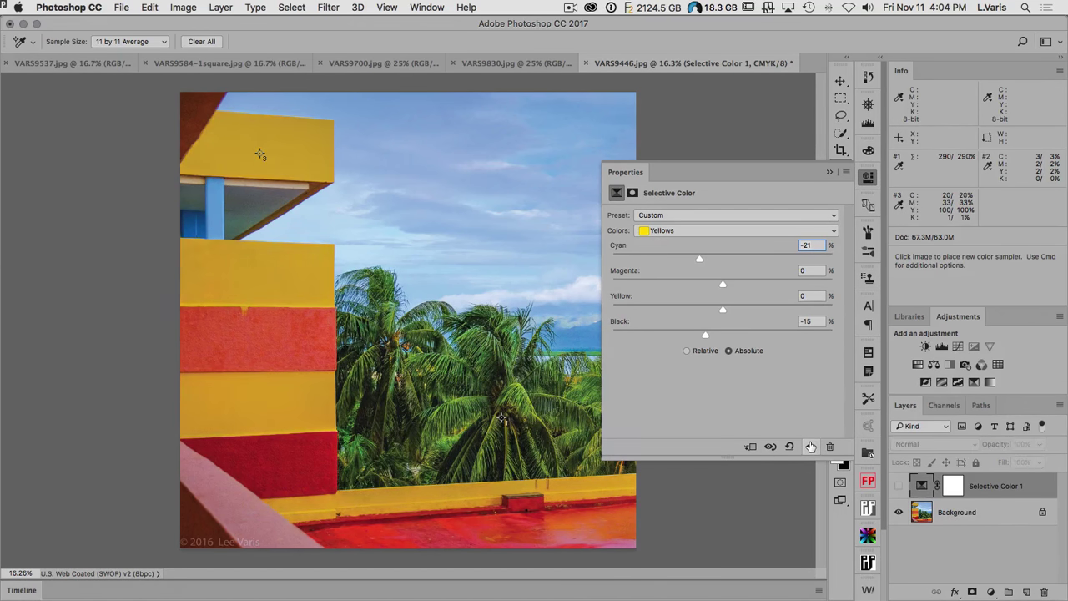
left_click(810, 447)
left_click(810, 447)
left_click(811, 447)
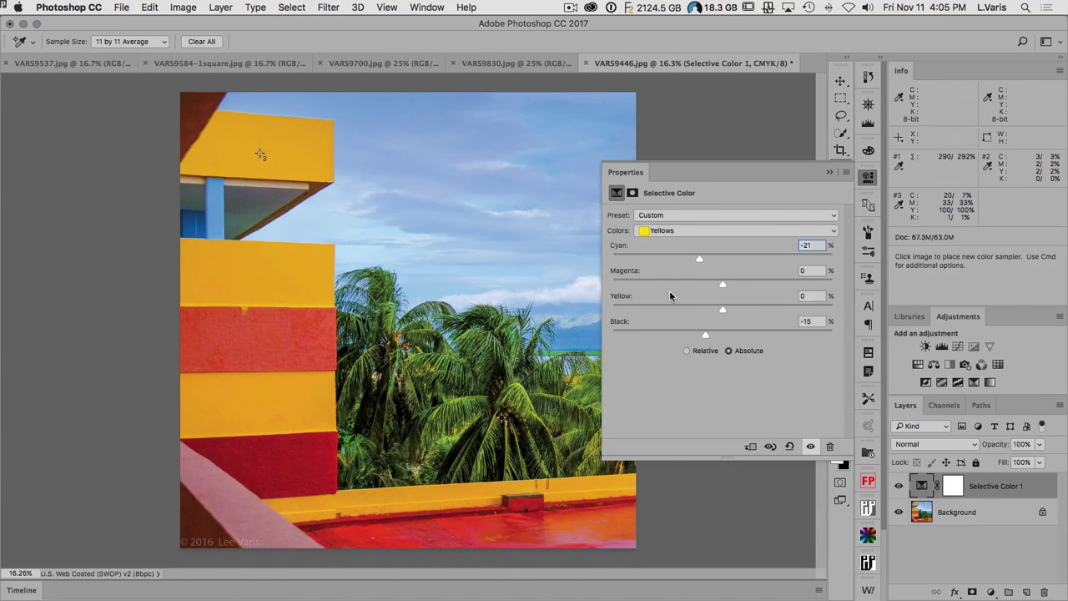
Choose the Blues range in Selective Color, add a color sampler in the sky, and move it onto the distant blue mountains.
left_click(719, 231)
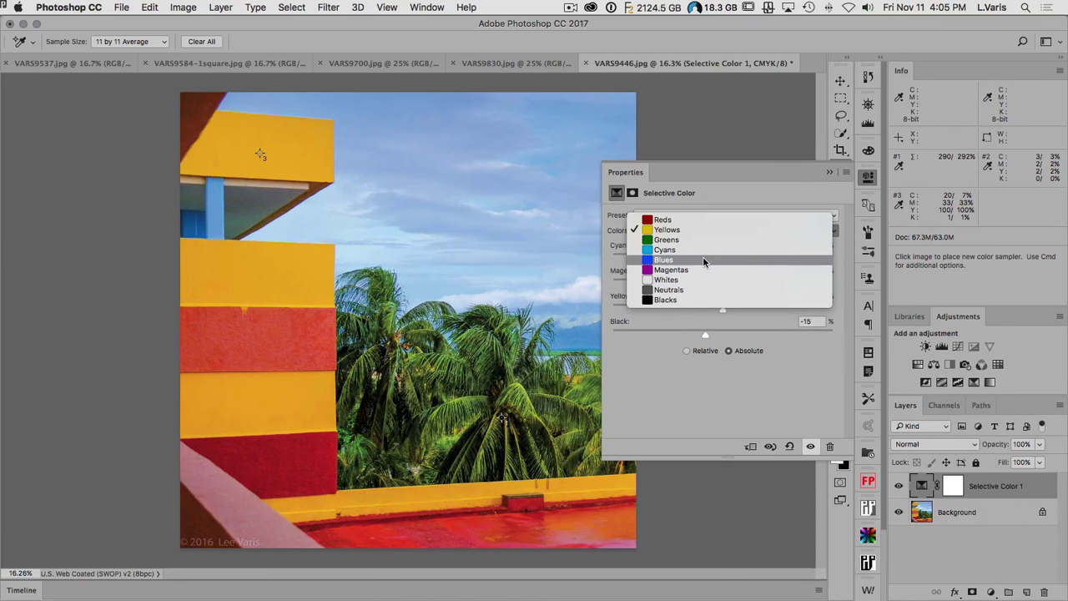
left_click(703, 259)
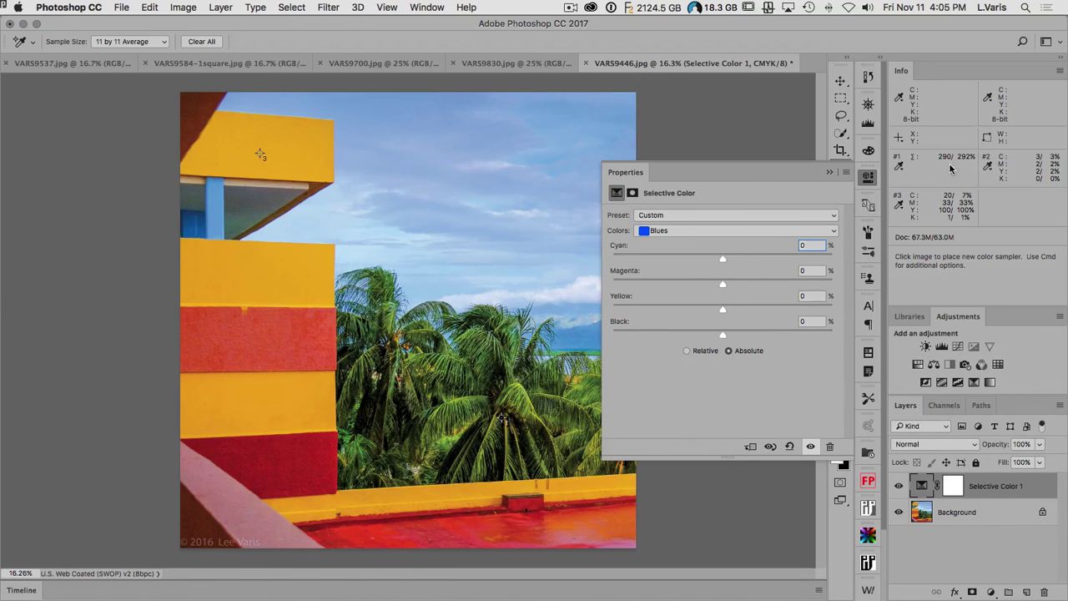
left_click(870, 182)
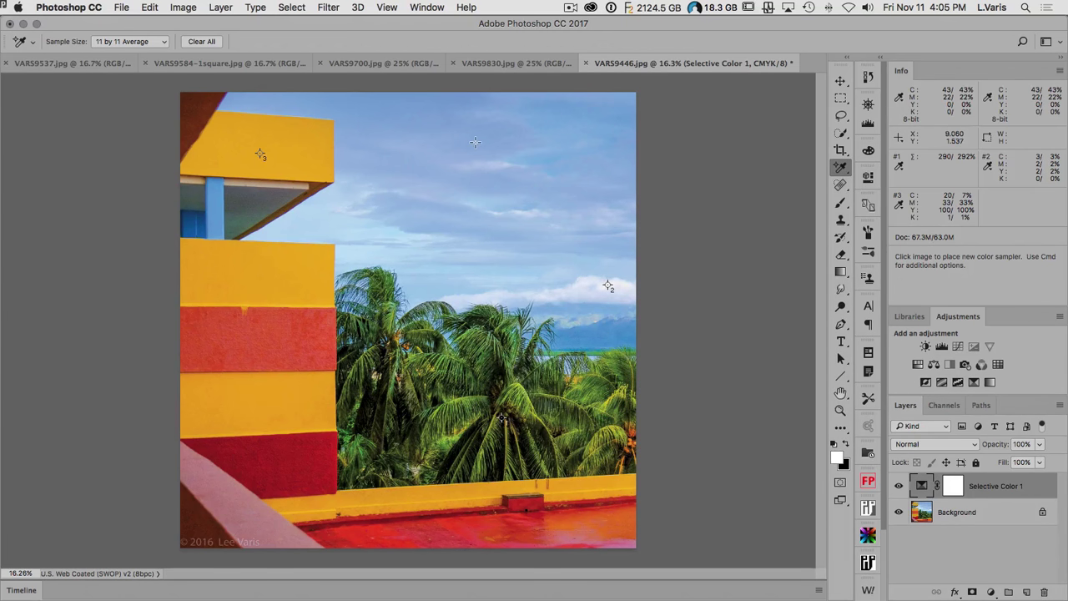
left_click(540, 159)
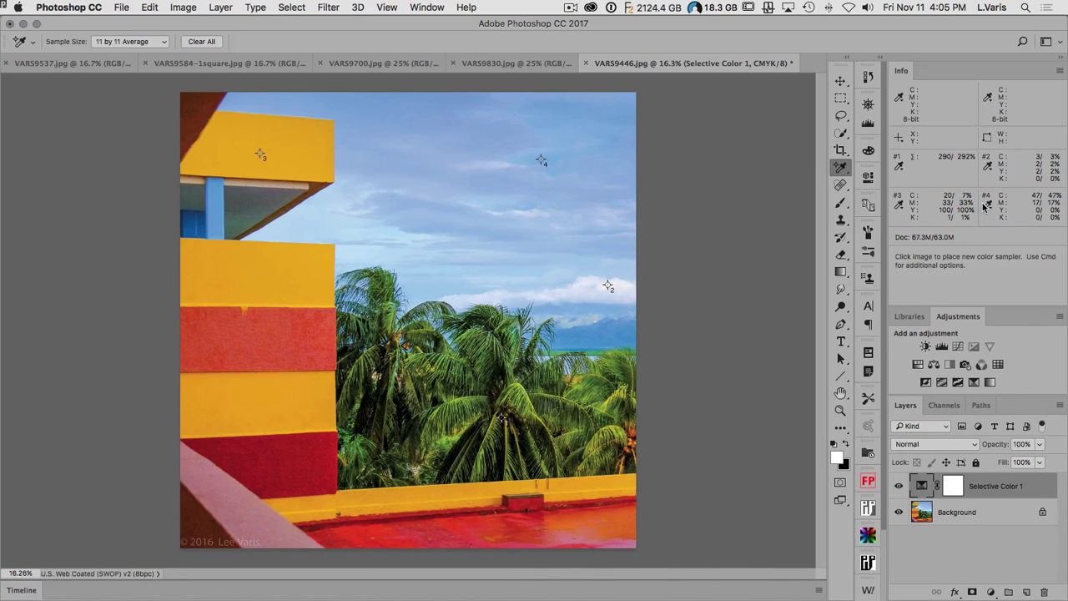
double_click(922, 486)
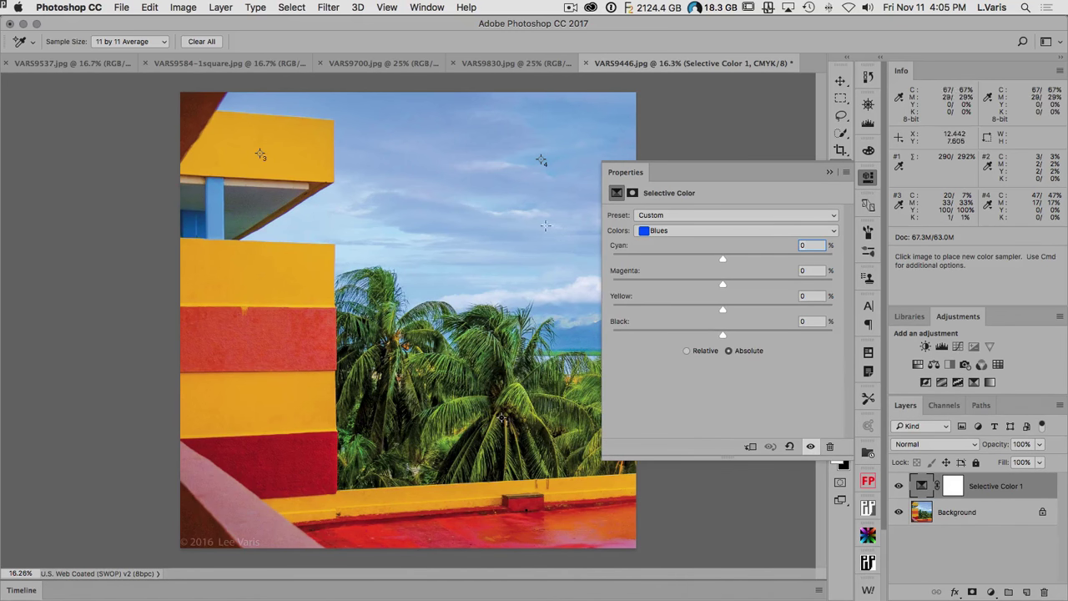
left_click_drag(541, 162, 586, 340)
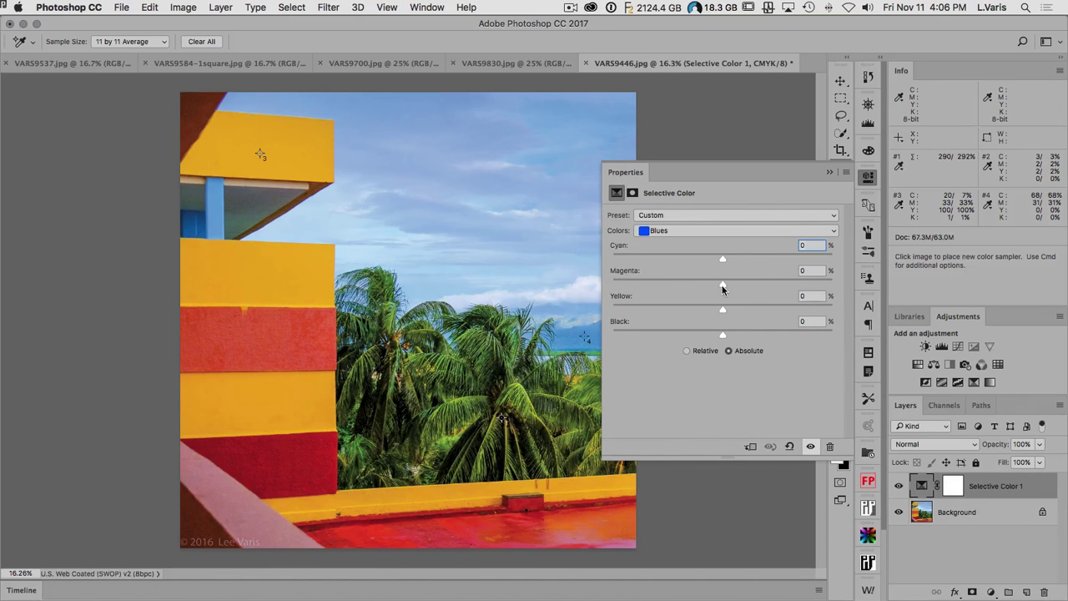
Set Magenta to -7% for the Blues in Selective Color and compare the sky with the adjustment off and on.
left_click_drag(723, 287, 720, 288)
left_click(809, 448)
left_click(810, 448)
left_click(810, 449)
left_click(810, 448)
left_click(809, 448)
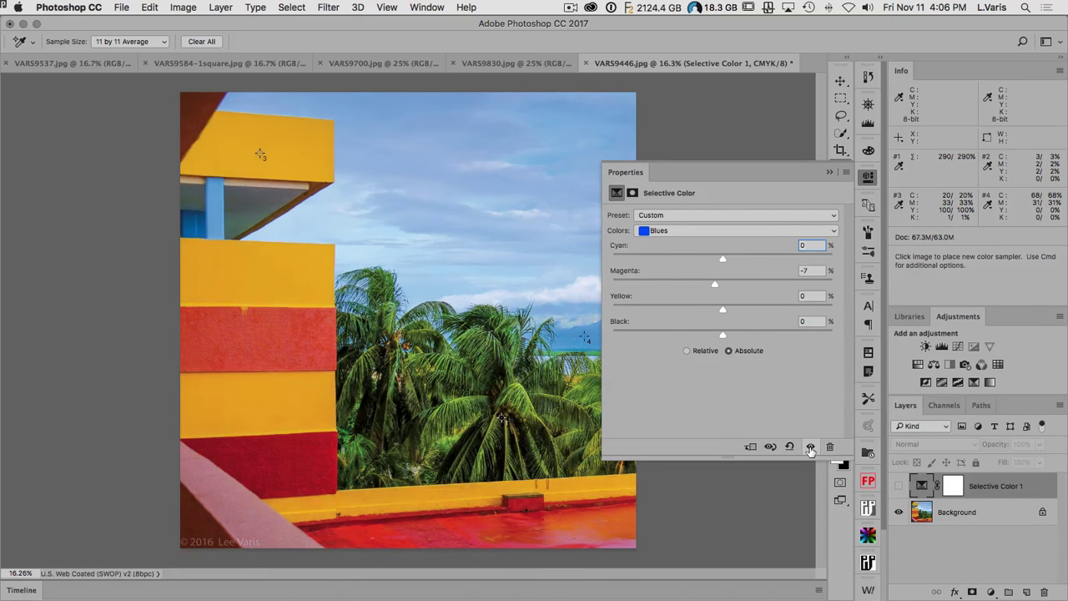
left_click(809, 448)
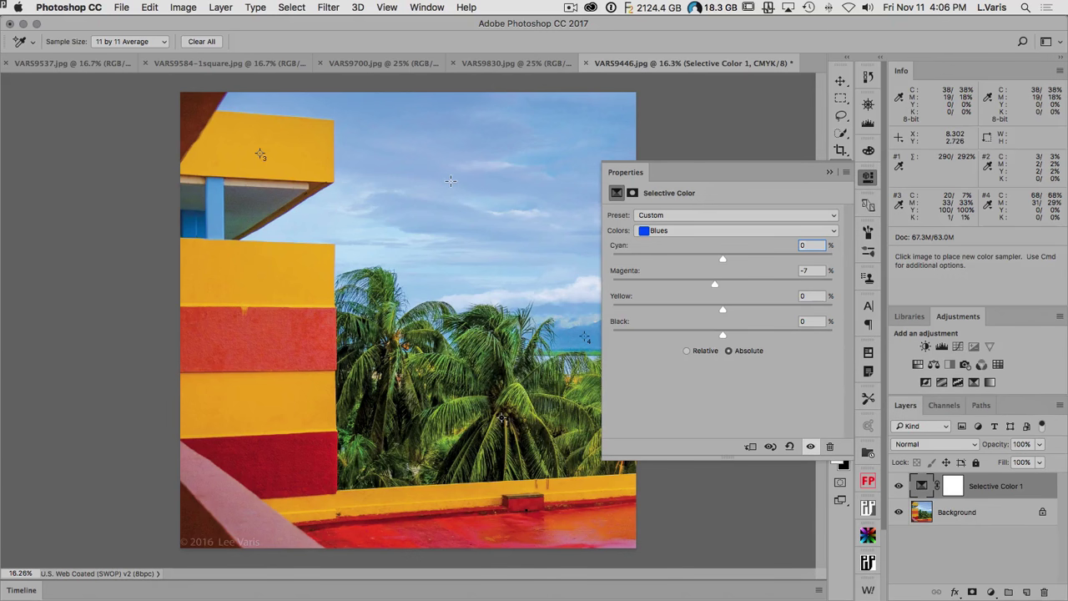
left_click(868, 180)
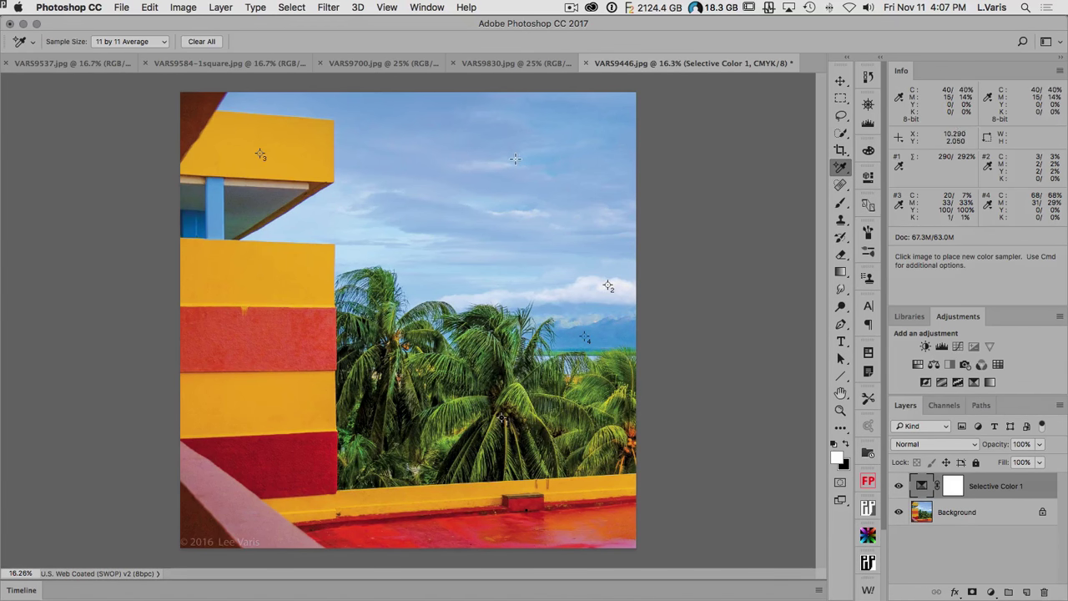
Review the Yellows and Blacks settings of the Selective Color adjustment layer.
double_click(922, 487)
left_click(739, 230)
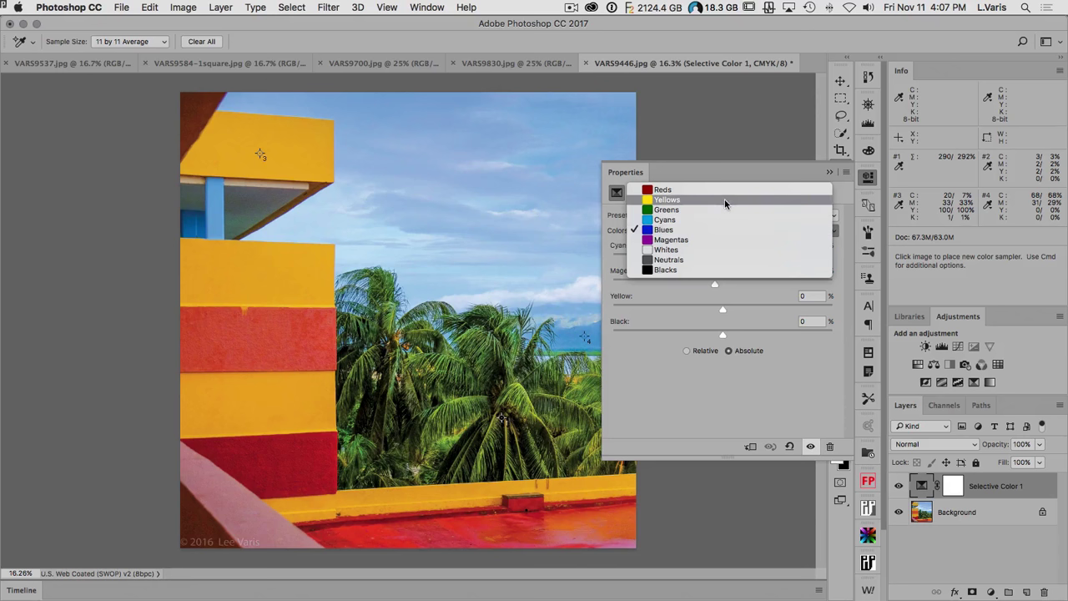
left_click(725, 199)
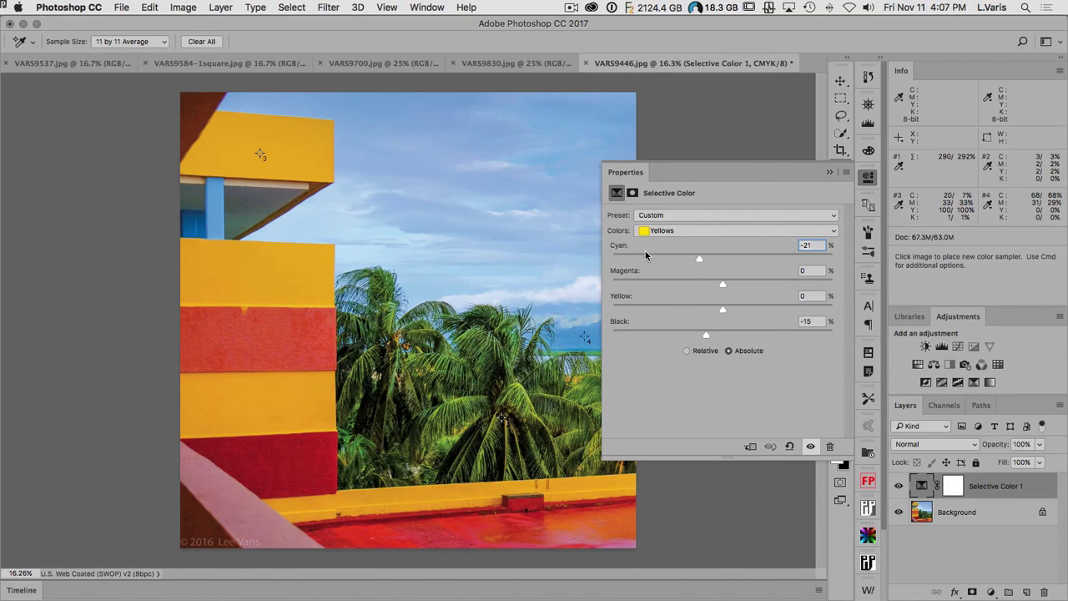
left_click(676, 231)
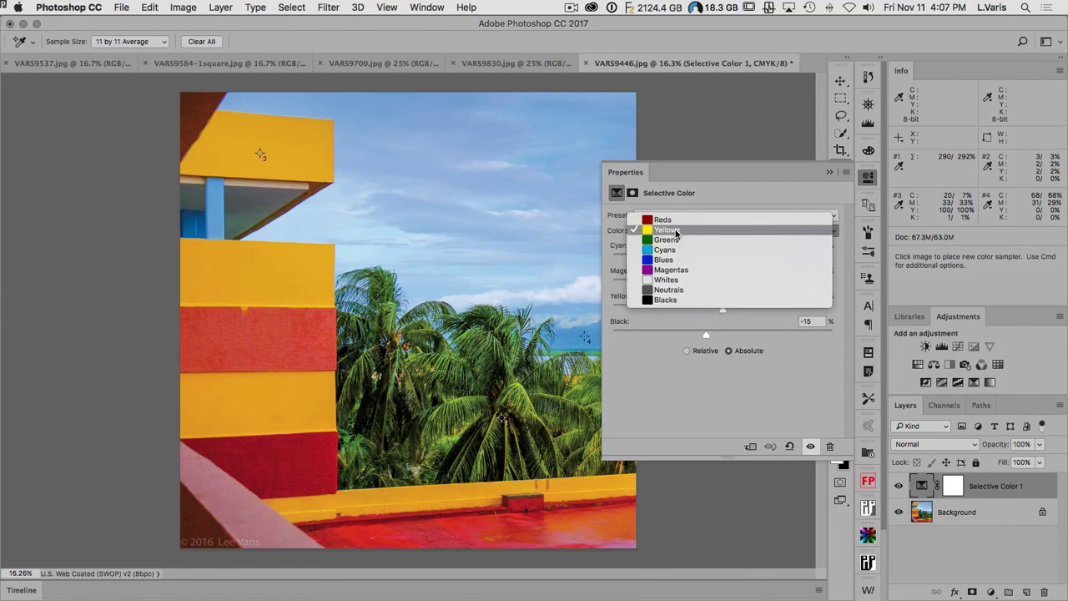
left_click(675, 301)
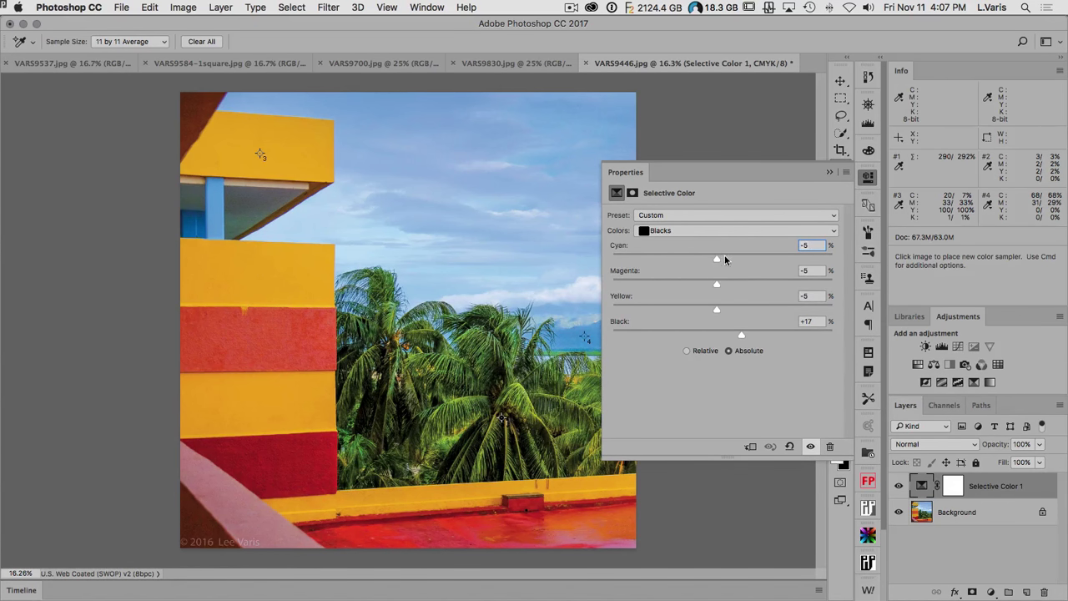
left_click(866, 177)
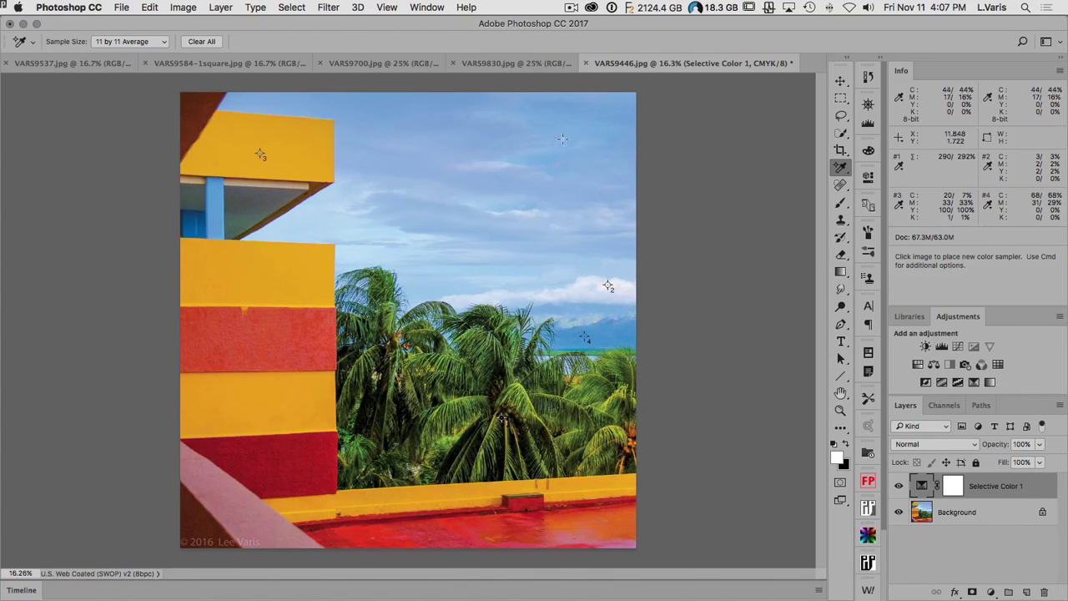
Flatten the building and palms image to merge its Selective Color adjustment.
left_click(1060, 405)
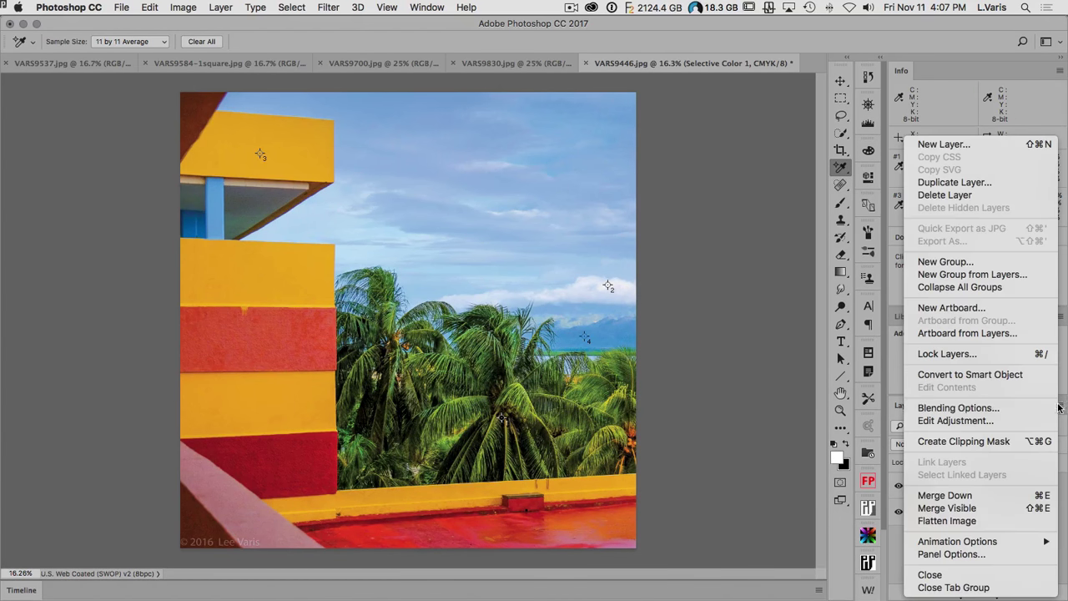
left_click(998, 521)
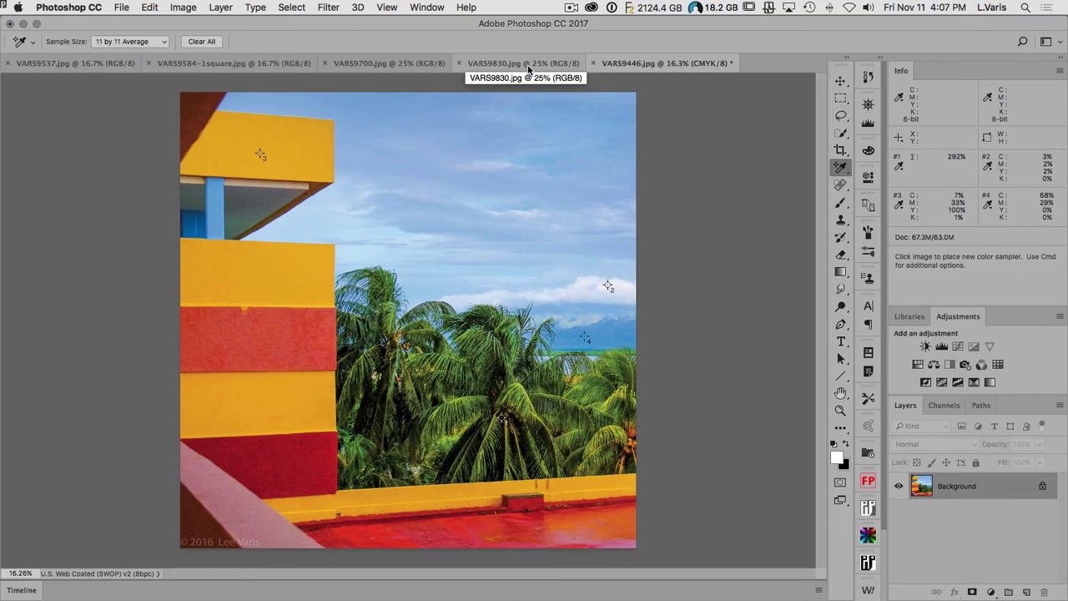
Look through the other open photos up to VARS9700.jpg and add a Threshold adjustment at level 4 to isolate its shadows.
left_click(97, 66)
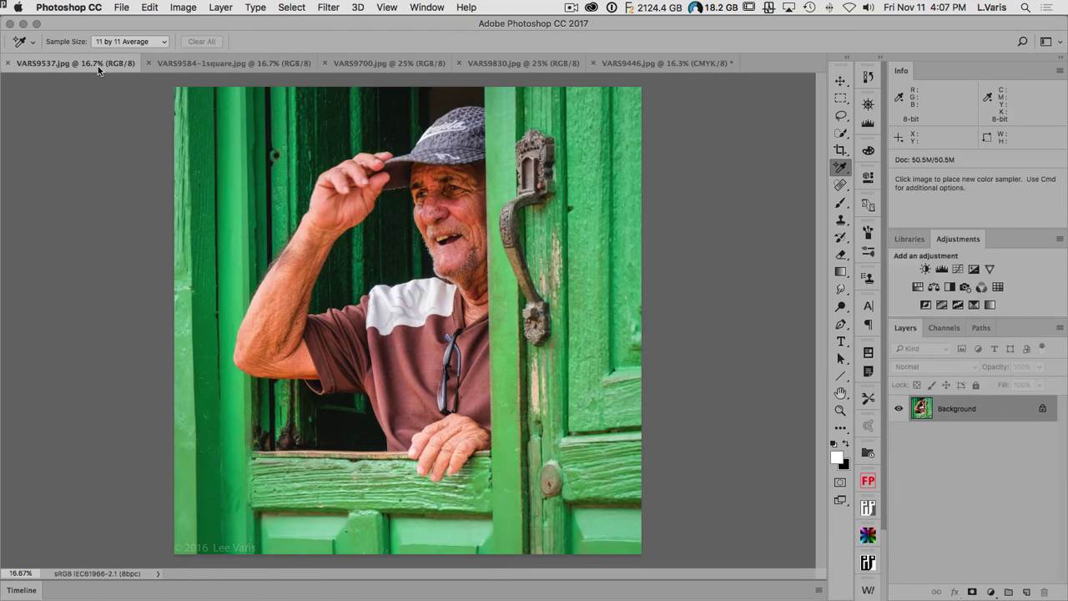
left_click(233, 66)
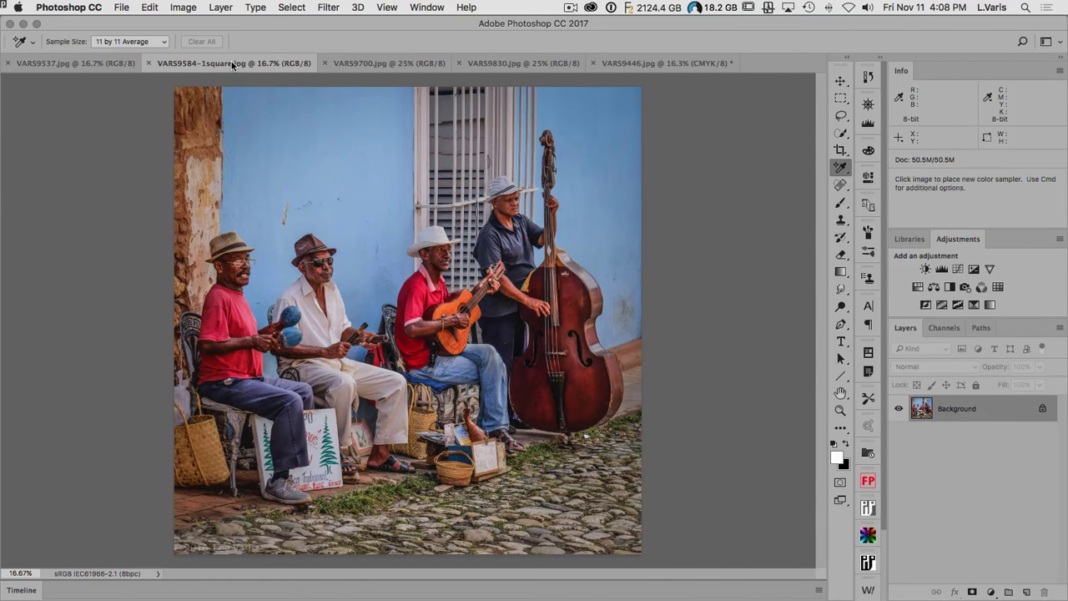
left_click(373, 66)
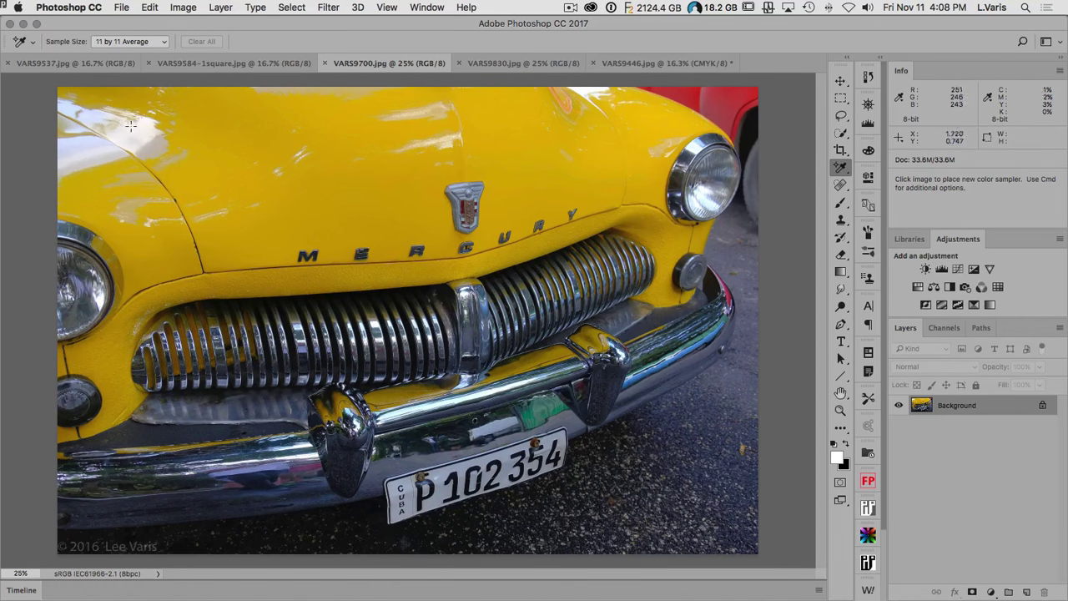
left_click(960, 307)
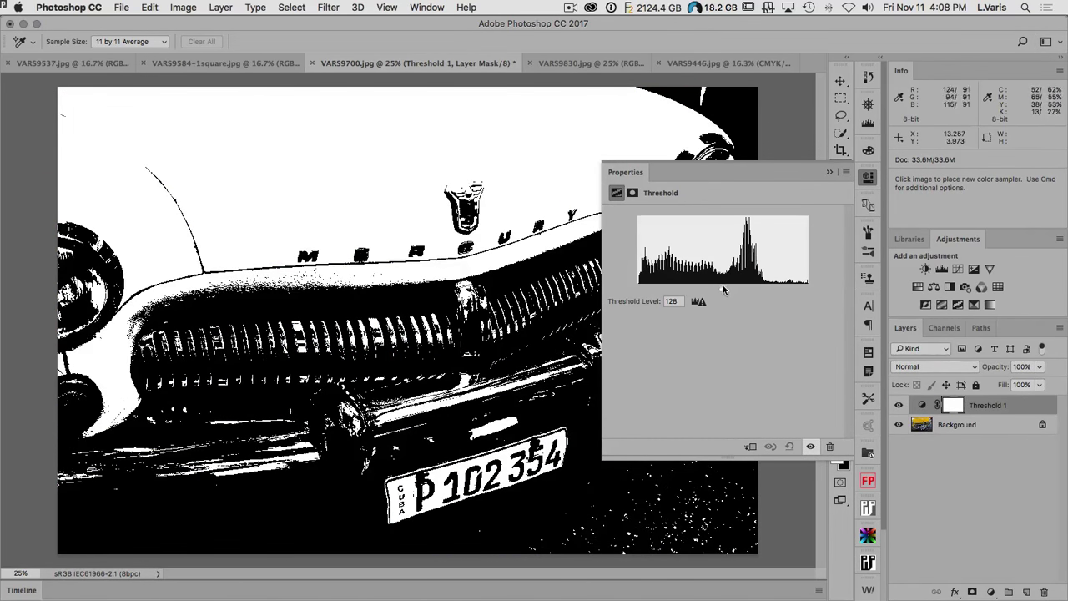
left_click_drag(724, 285, 620, 296)
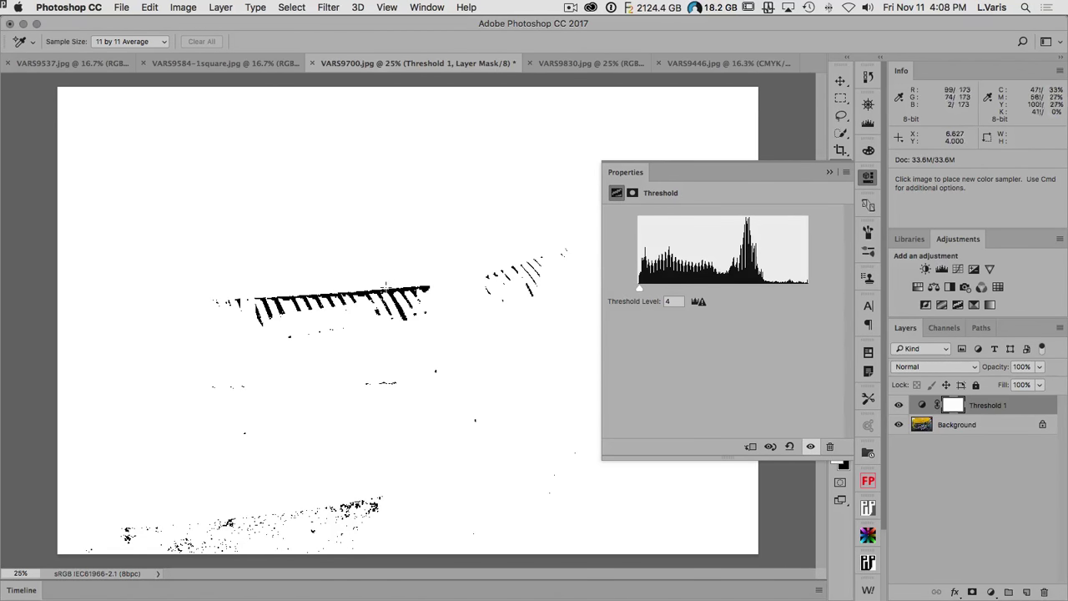
Place a color sampler on the darkest shadow along the upper edge of the car grille.
left_click(868, 176)
key("super+space")
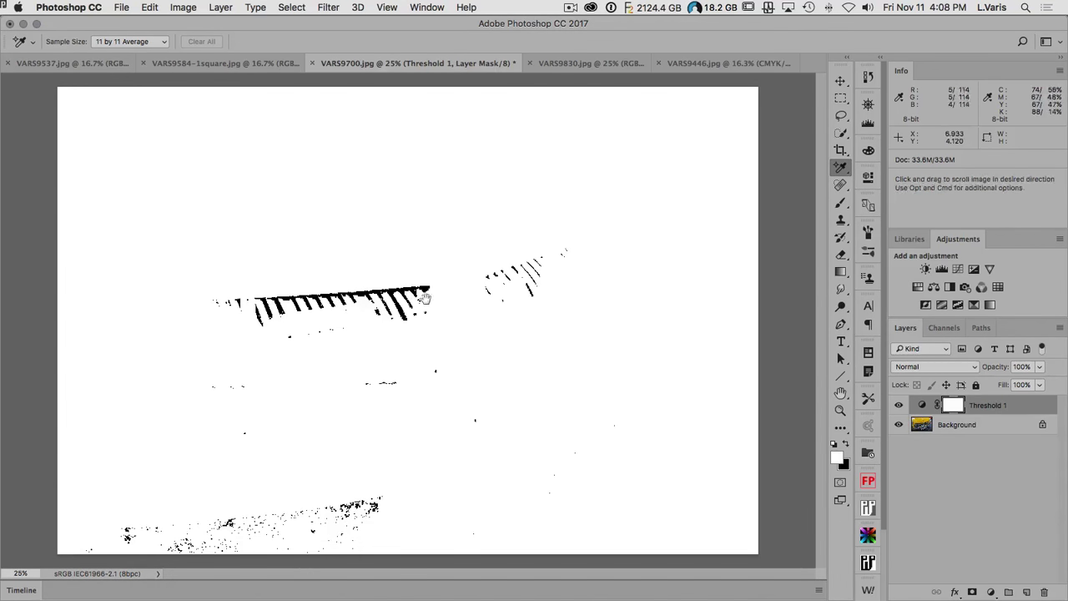
left_click_drag(389, 294, 397, 281)
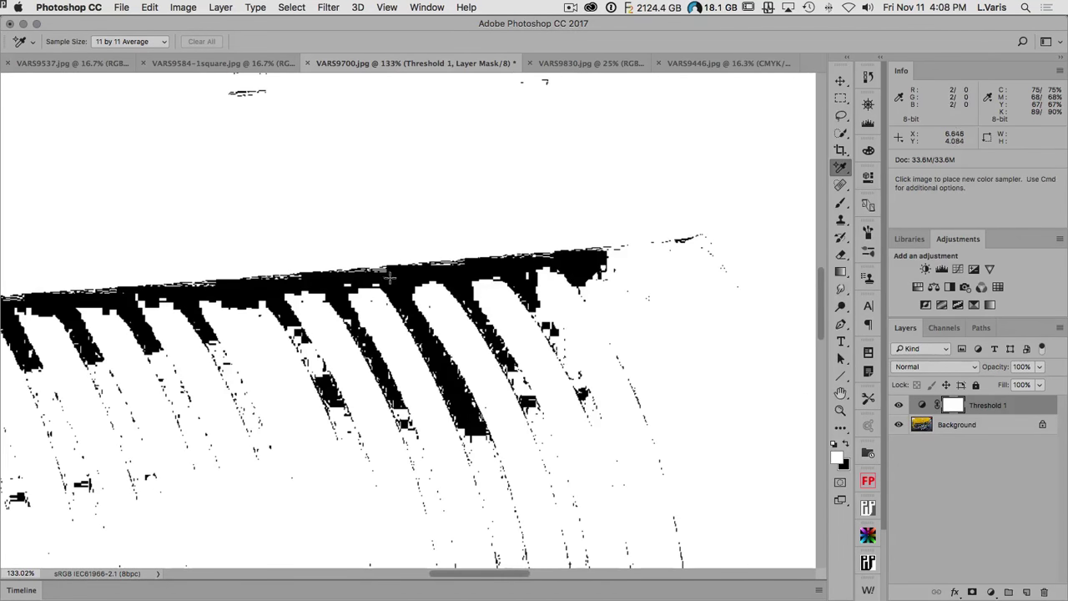
left_click(396, 281)
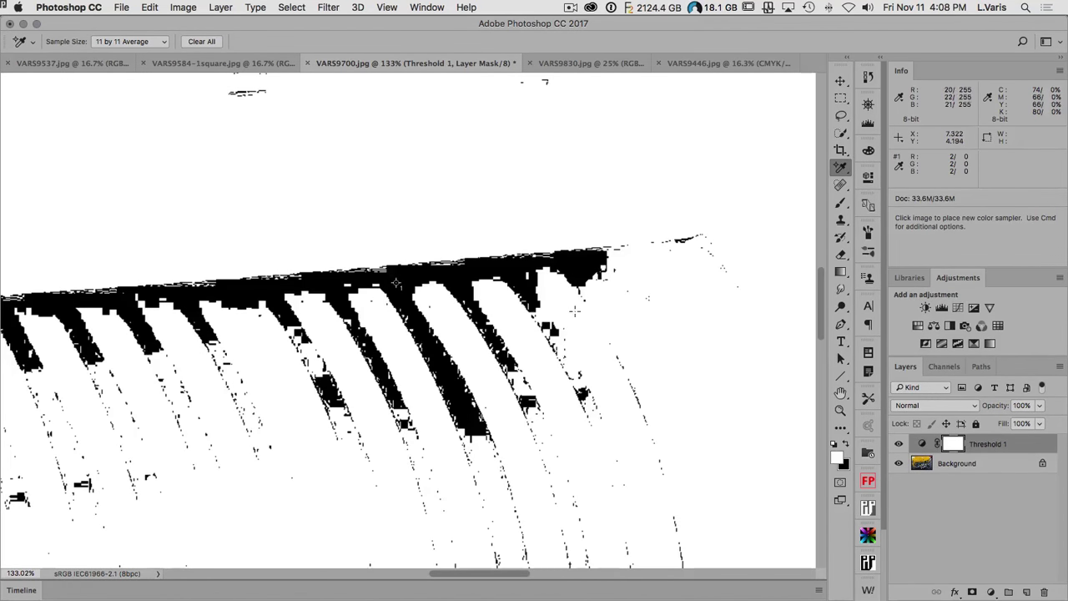
key("super+space")
double_click(841, 392)
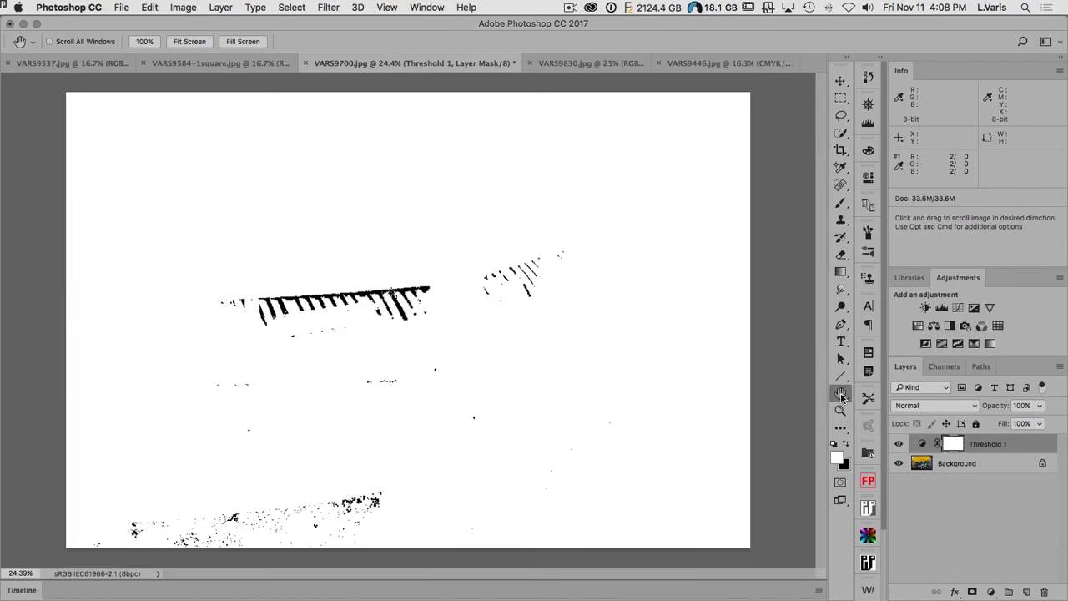
Examine the car's highlights at Threshold levels 247, 202, 250 and 253, comparing them with the unthresholded photo.
double_click(922, 444)
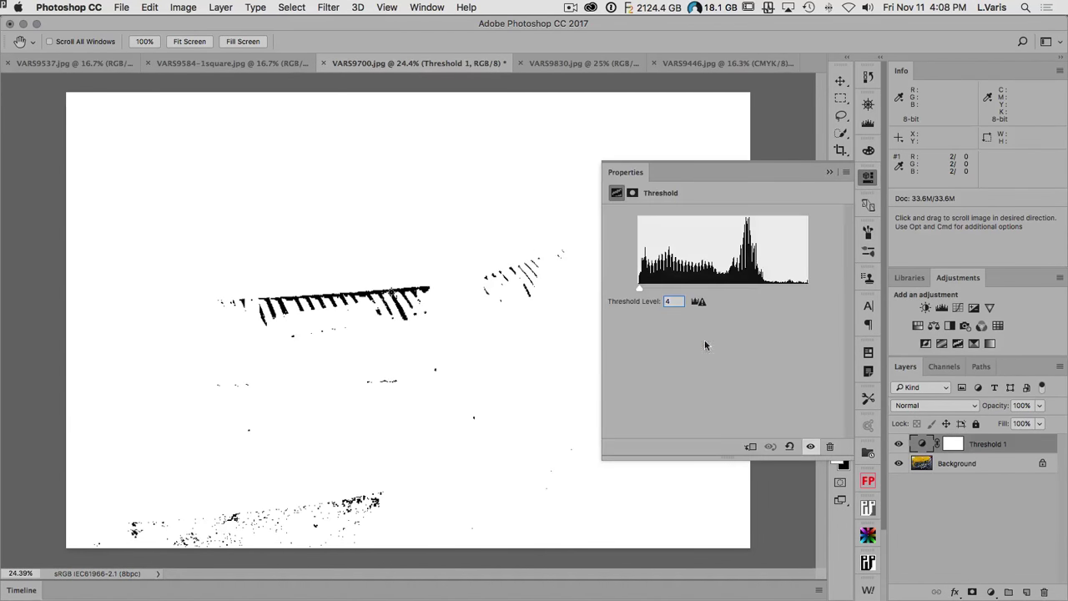
left_click_drag(656, 286, 802, 288)
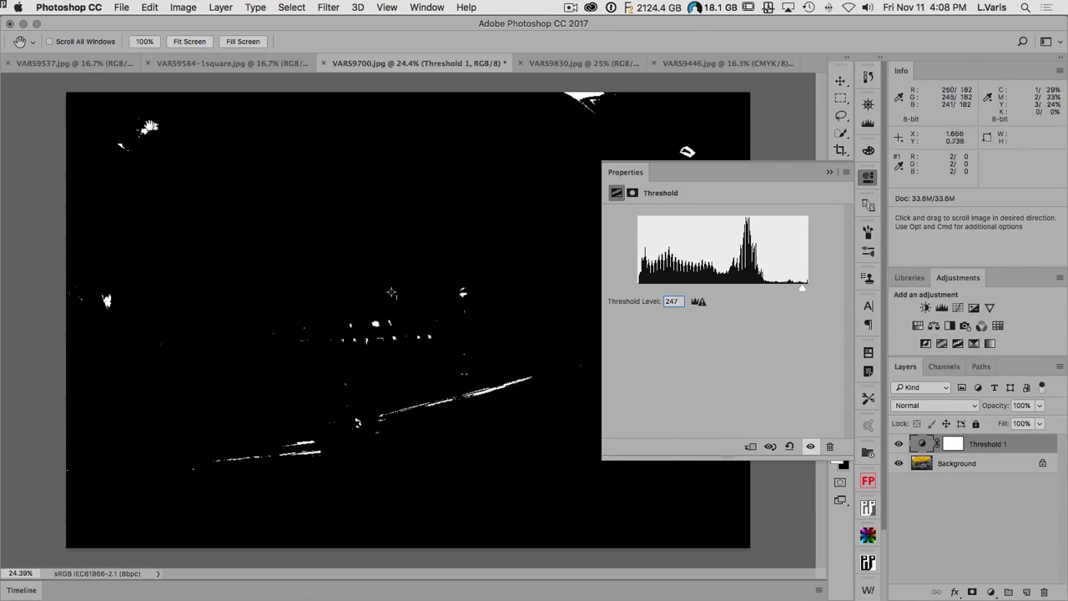
left_click_drag(802, 289, 772, 288)
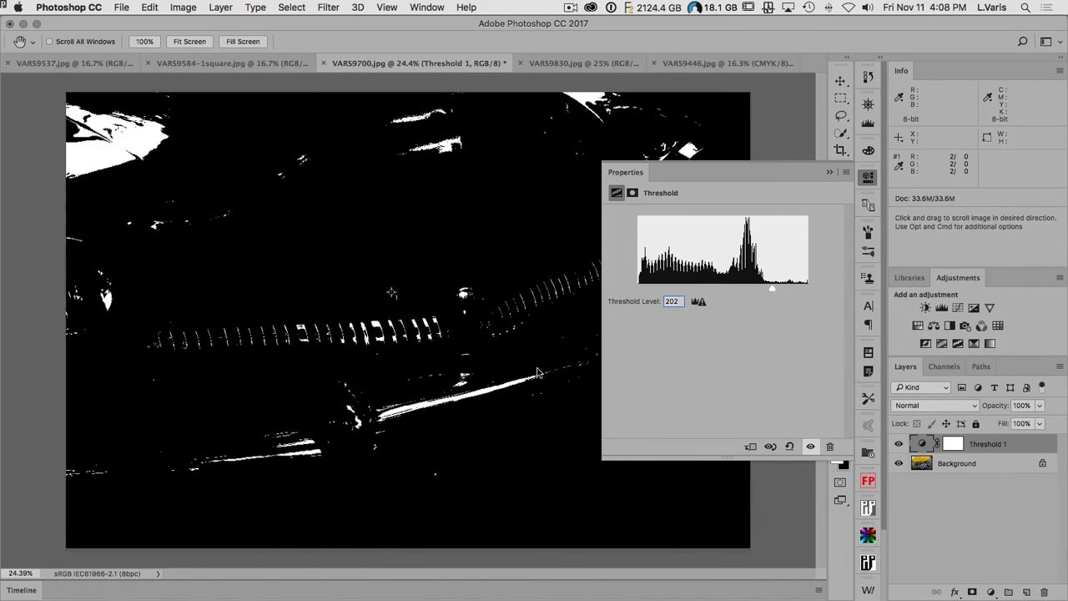
left_click(810, 448)
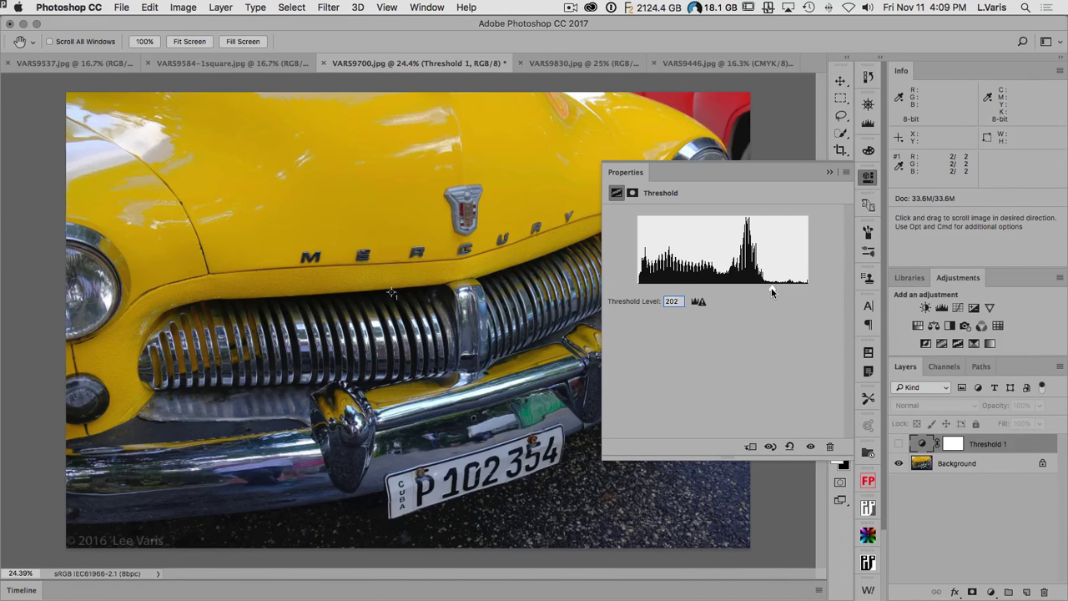
left_click_drag(771, 287, 796, 288)
left_click(810, 446)
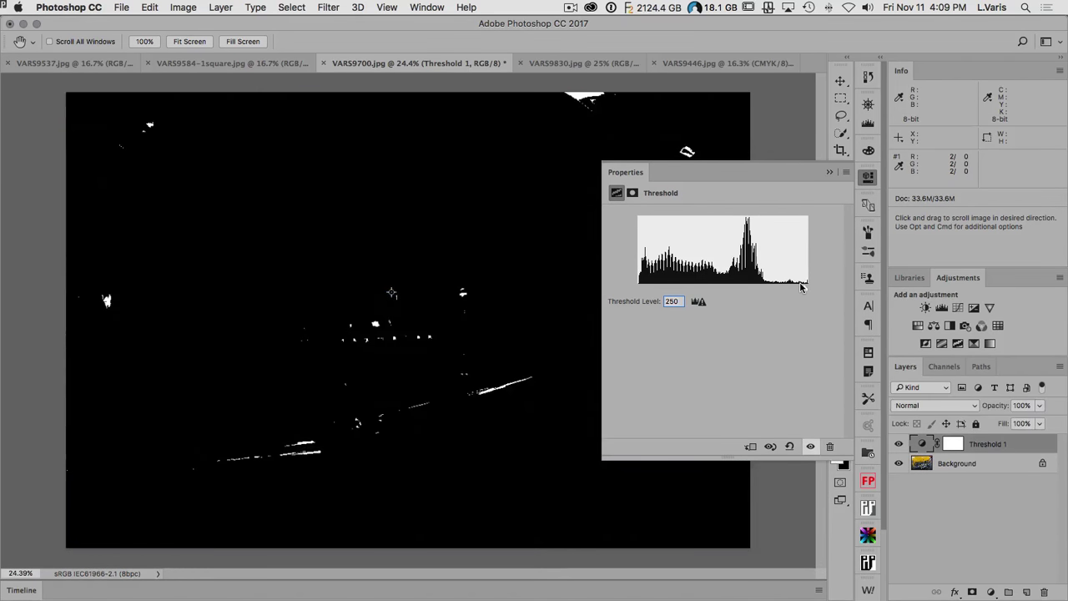
left_click_drag(801, 286, 806, 291)
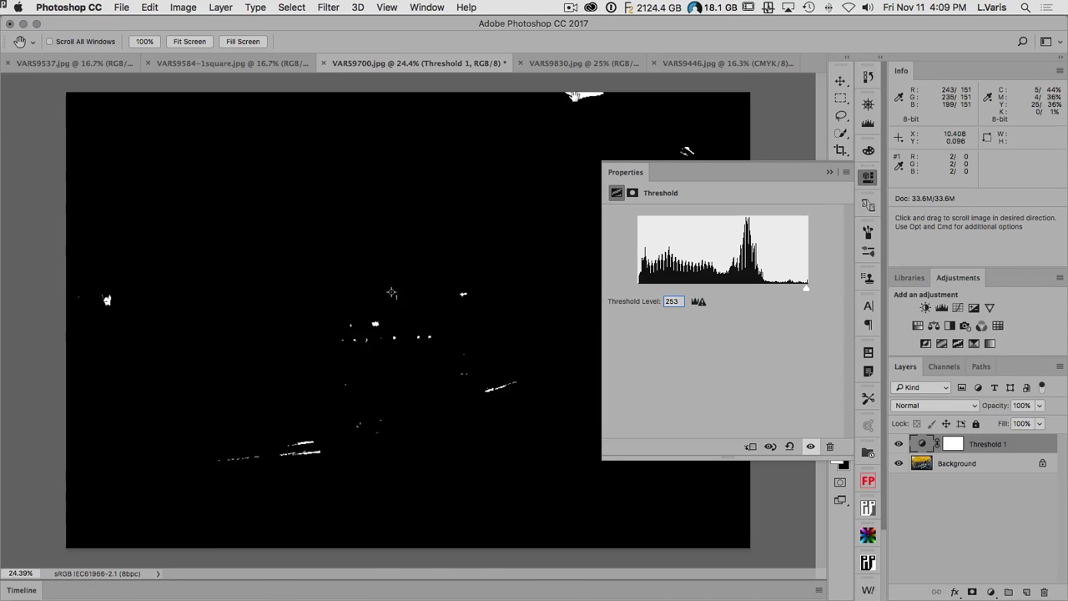
left_click(868, 179)
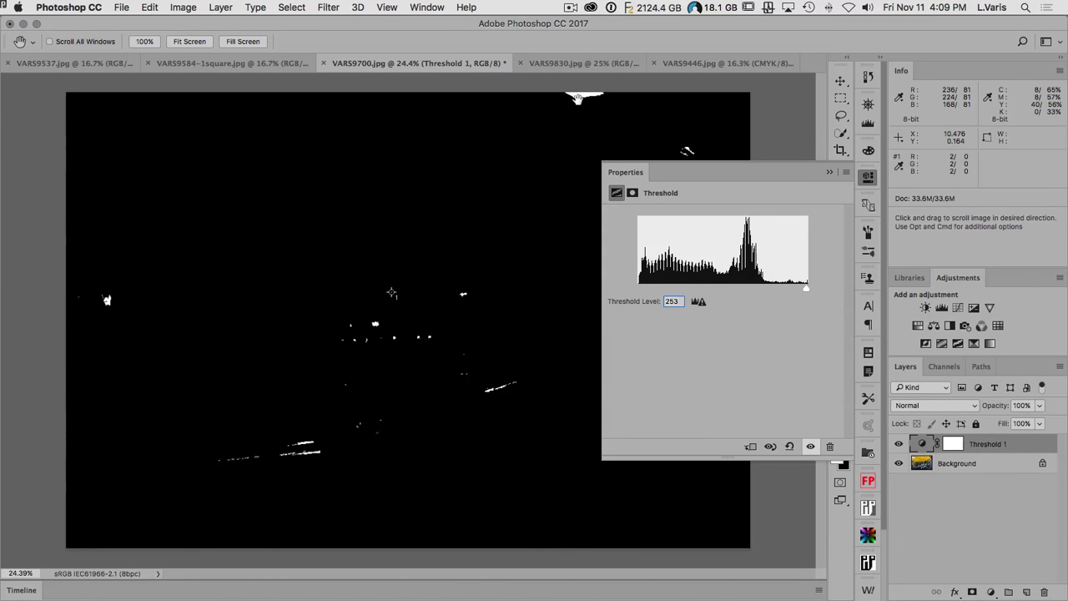
left_click(868, 176)
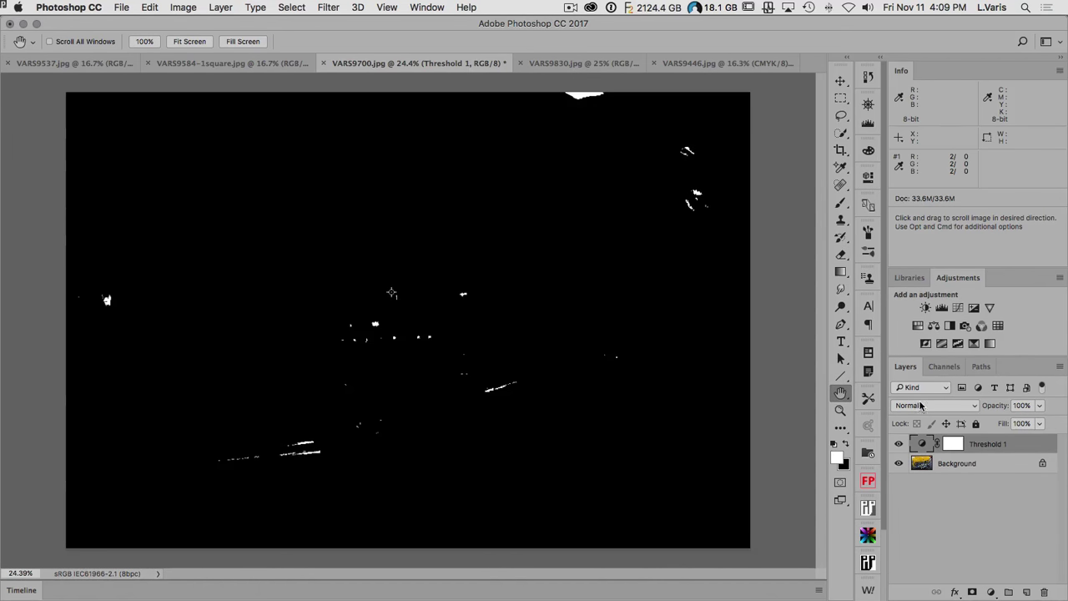
Delete the Threshold adjustment layer and switch to the Eyedropper tool.
left_click_drag(918, 444, 1043, 591)
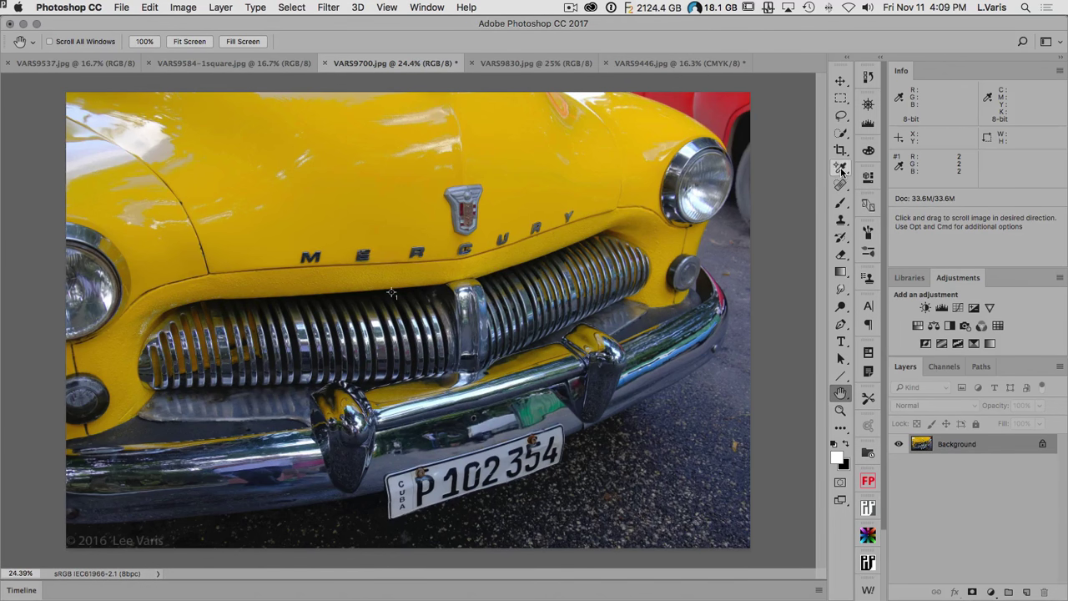
left_click_drag(841, 168, 866, 168)
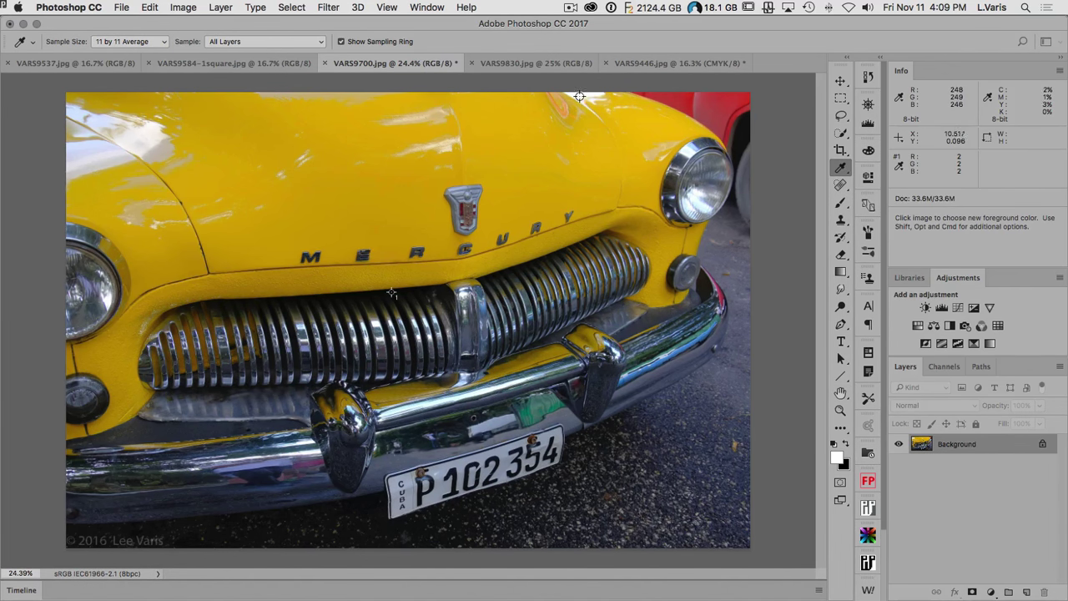
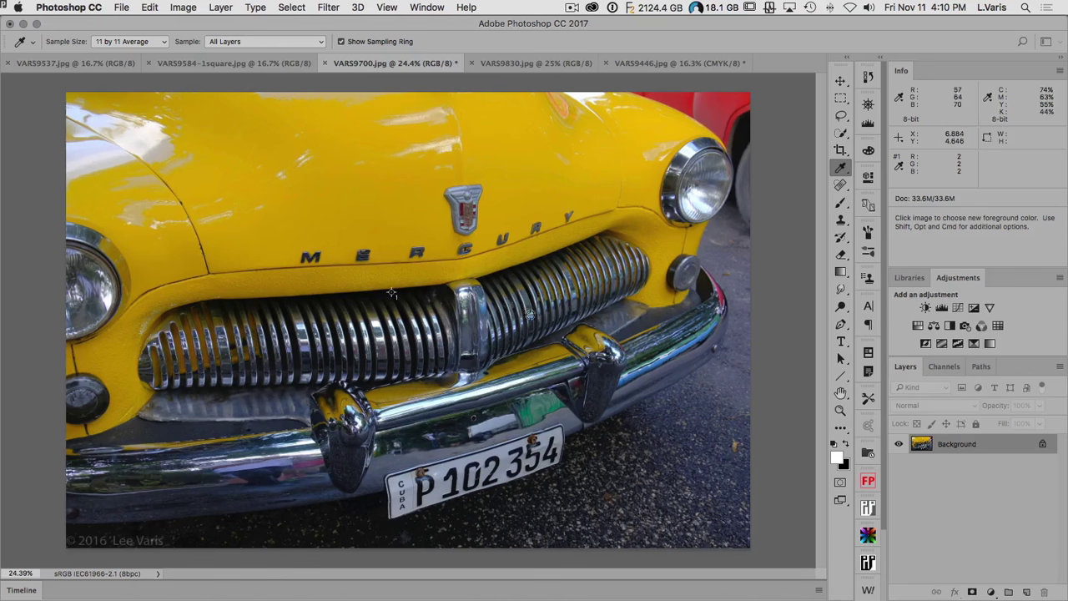
Add a Curves adjustment, lift its black point until the grille sampler's RGB values are 15, and flatten the image.
left_click(958, 308)
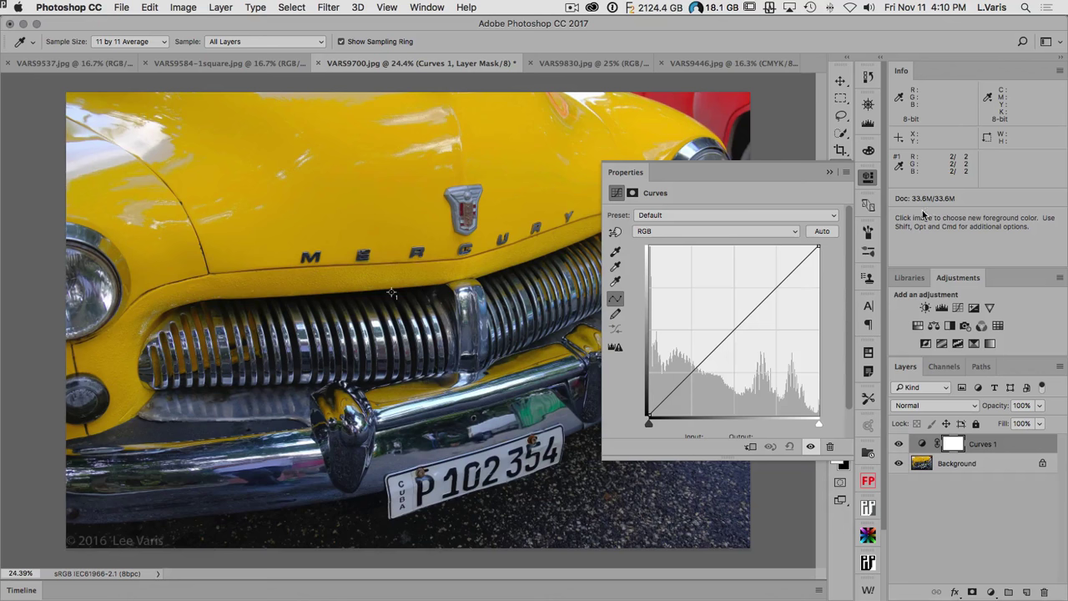
left_click(647, 413)
left_click_drag(647, 412, 644, 406)
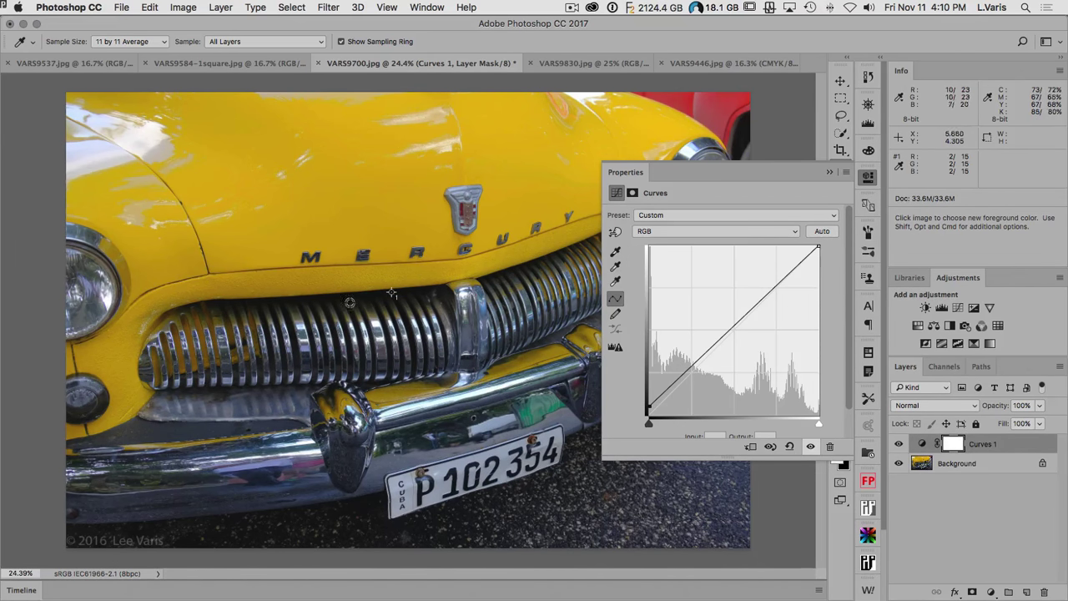
left_click(868, 176)
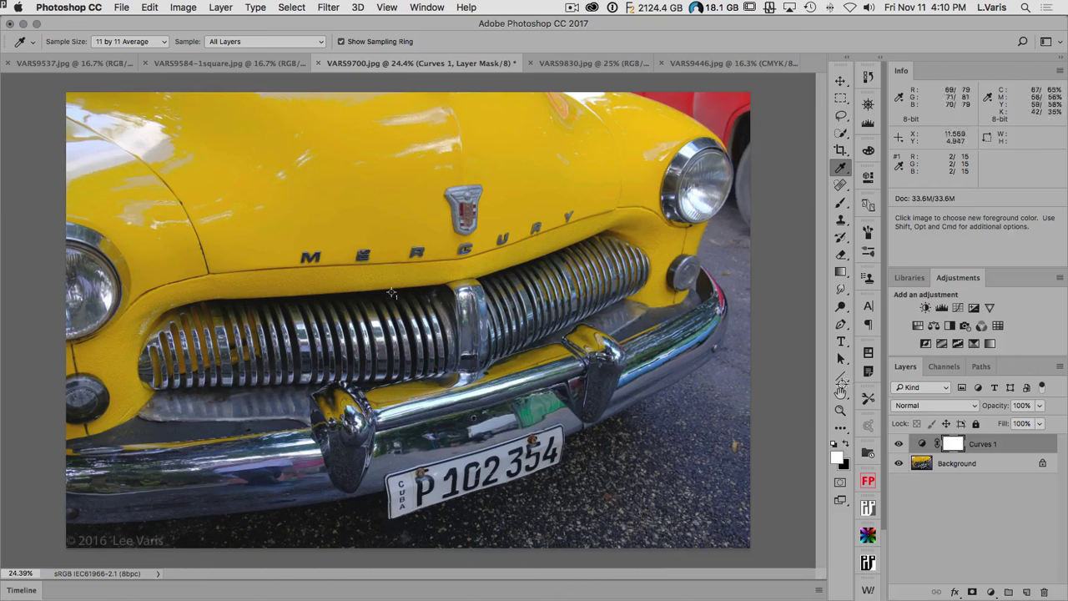
left_click(1061, 365)
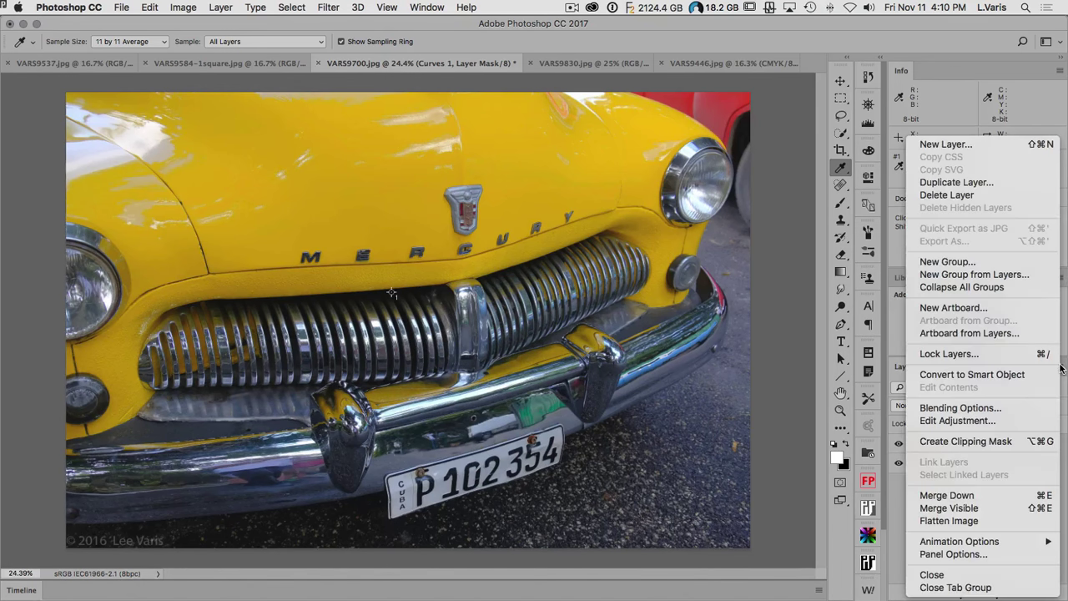
left_click(981, 520)
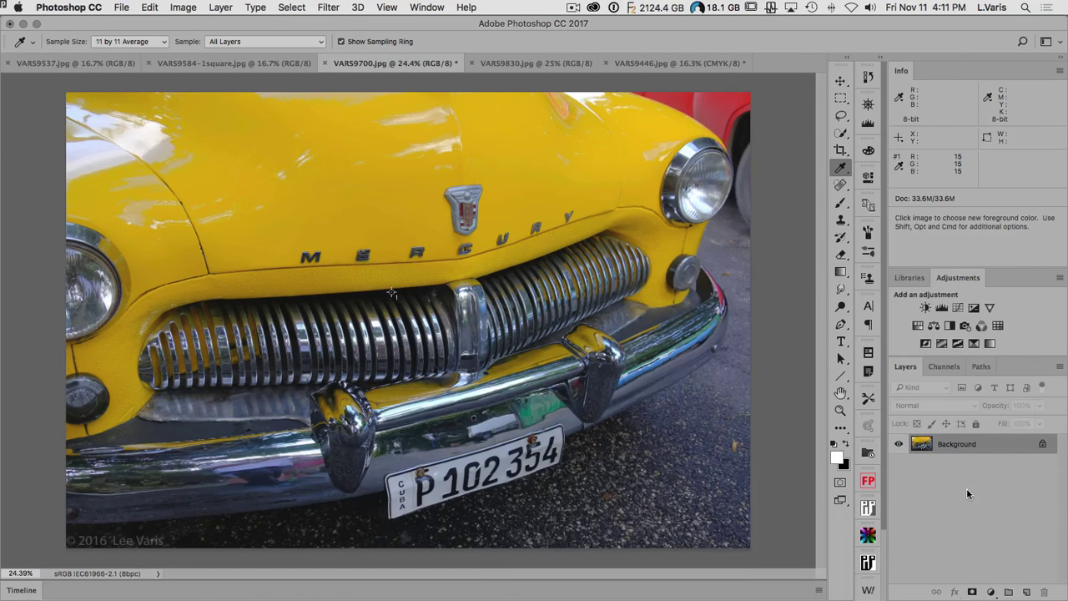
Convert the yellow car photo to CMYK color mode with the U.S. Web Coated (SWOP) v2 profile.
left_click(183, 8)
mouse_move(187, 24)
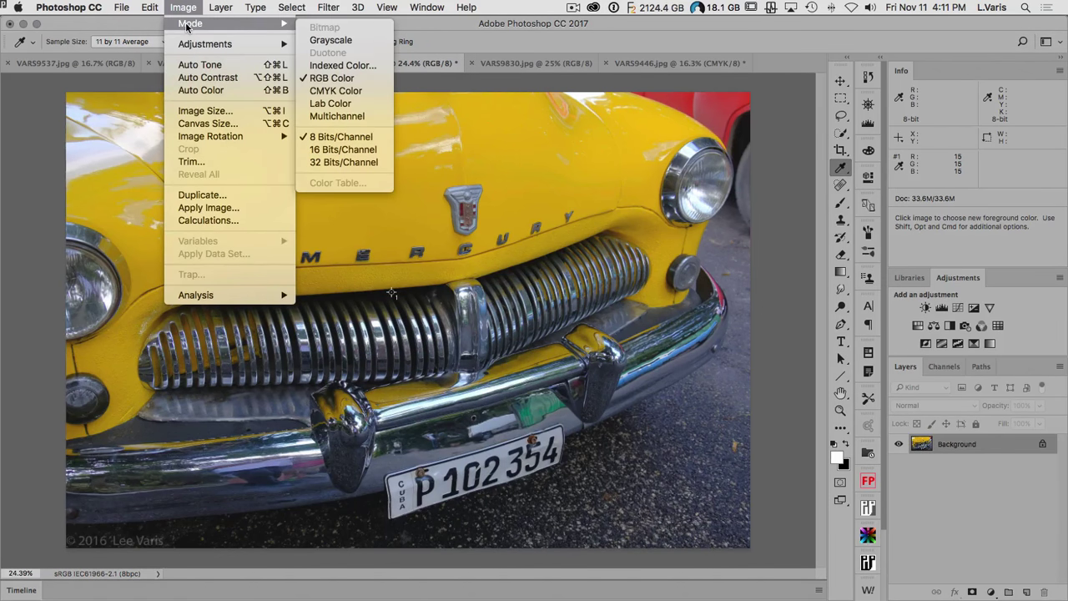
left_click(363, 90)
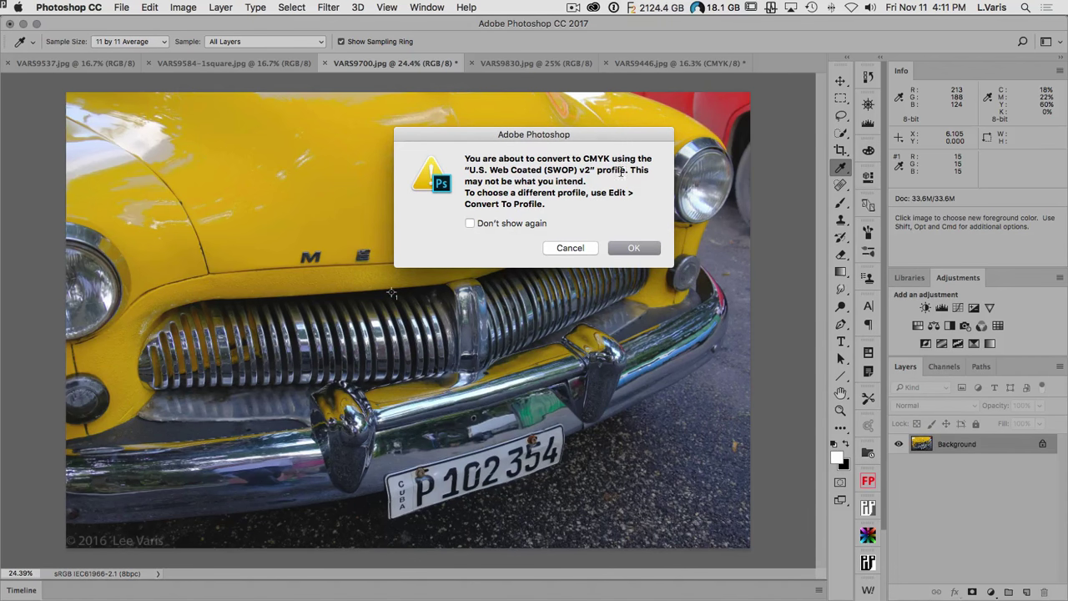
left_click(620, 247)
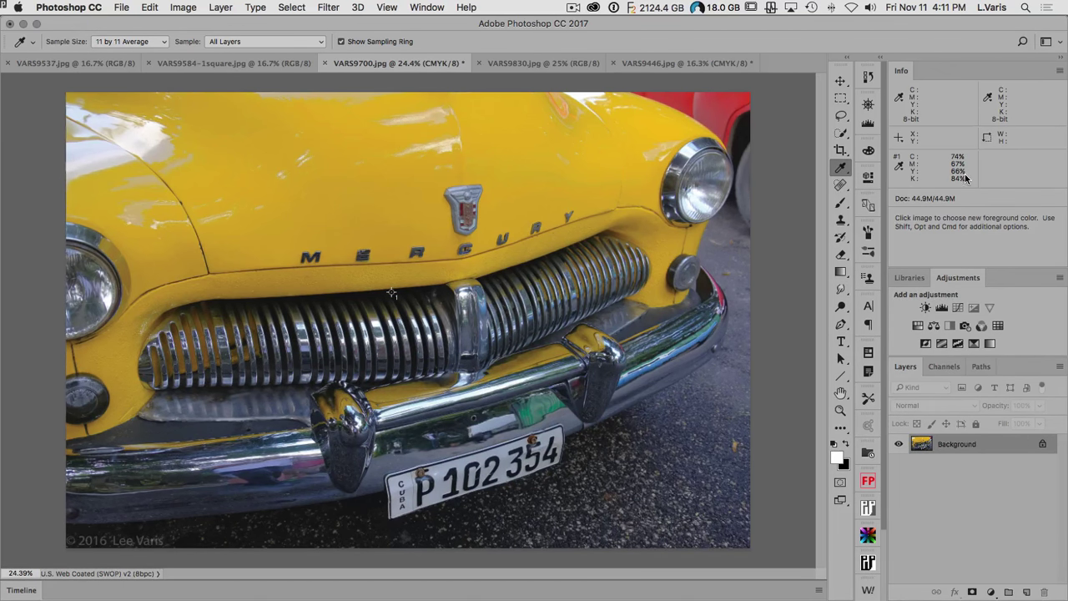
Add a Selective Color adjustment with Blacks at Cyan, Magenta and Yellow -5% and Black +17%, and compare before and after.
left_click(973, 344)
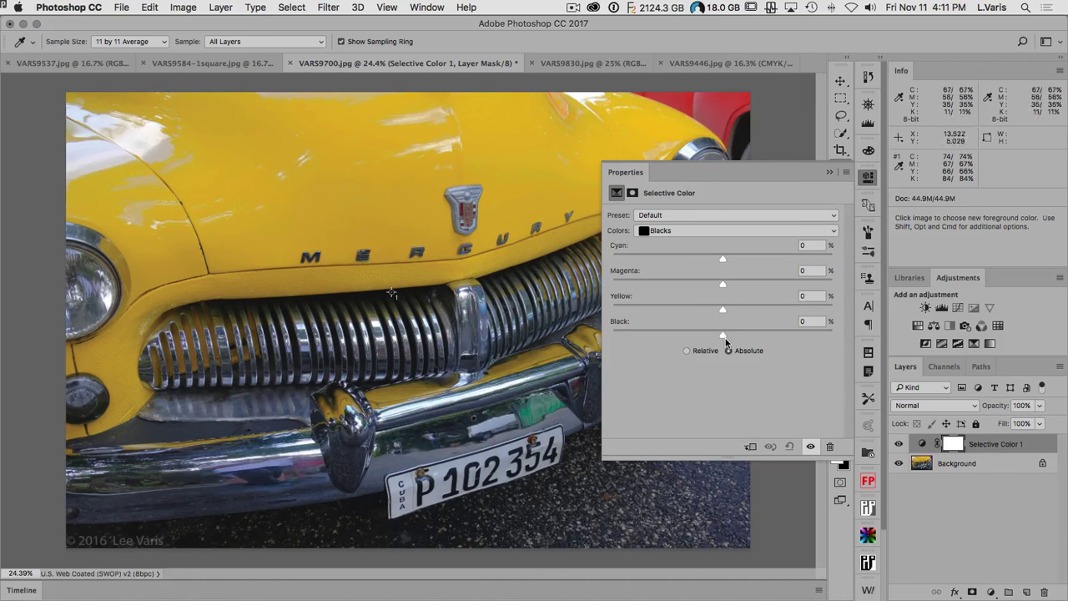
left_click_drag(724, 334, 741, 333)
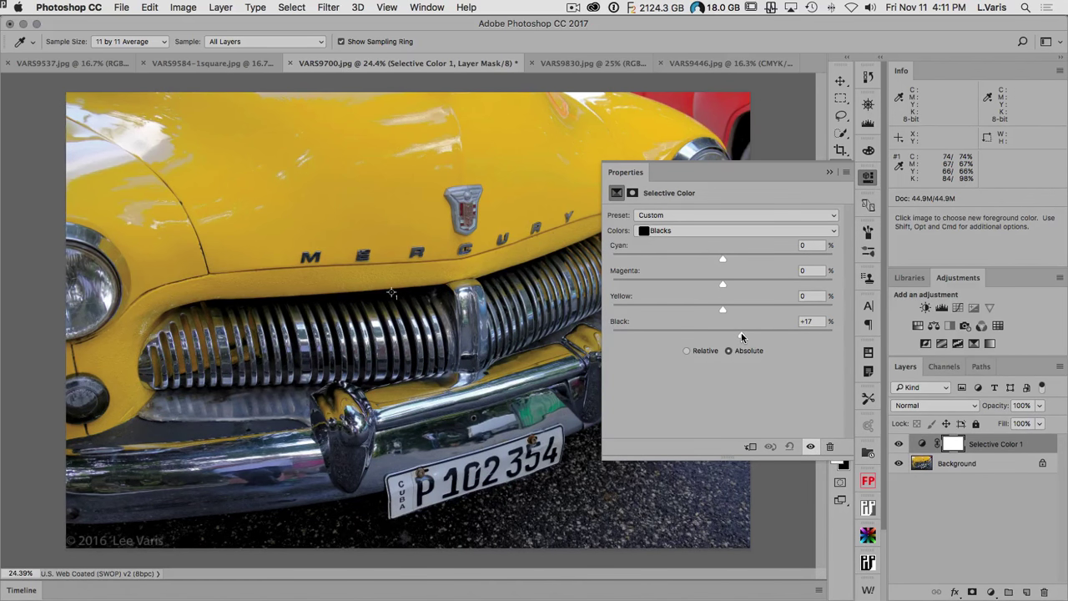
left_click_drag(722, 257, 718, 286)
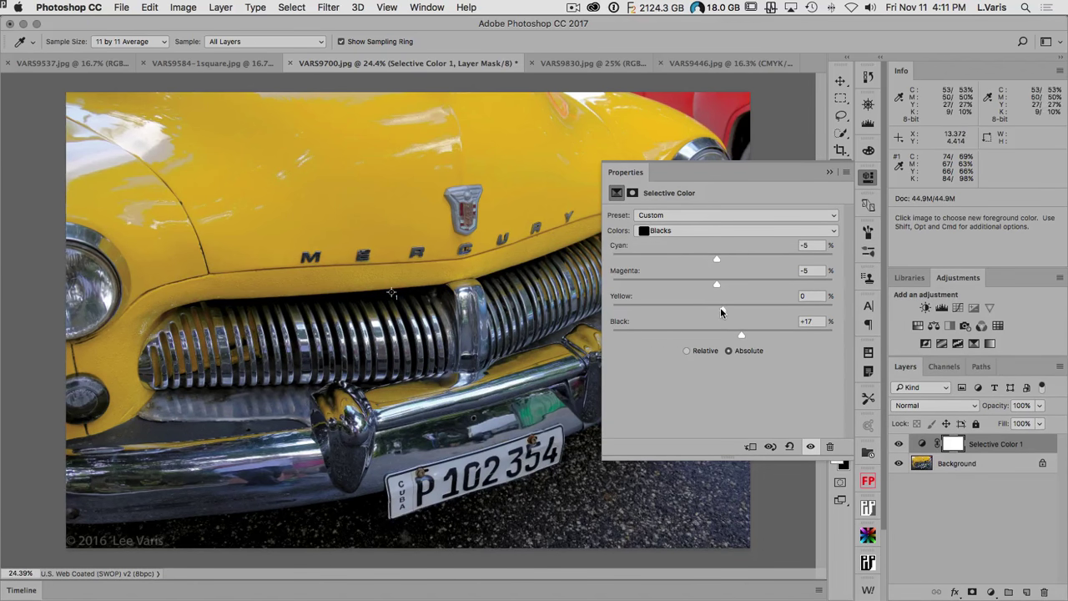
left_click_drag(723, 309, 718, 313)
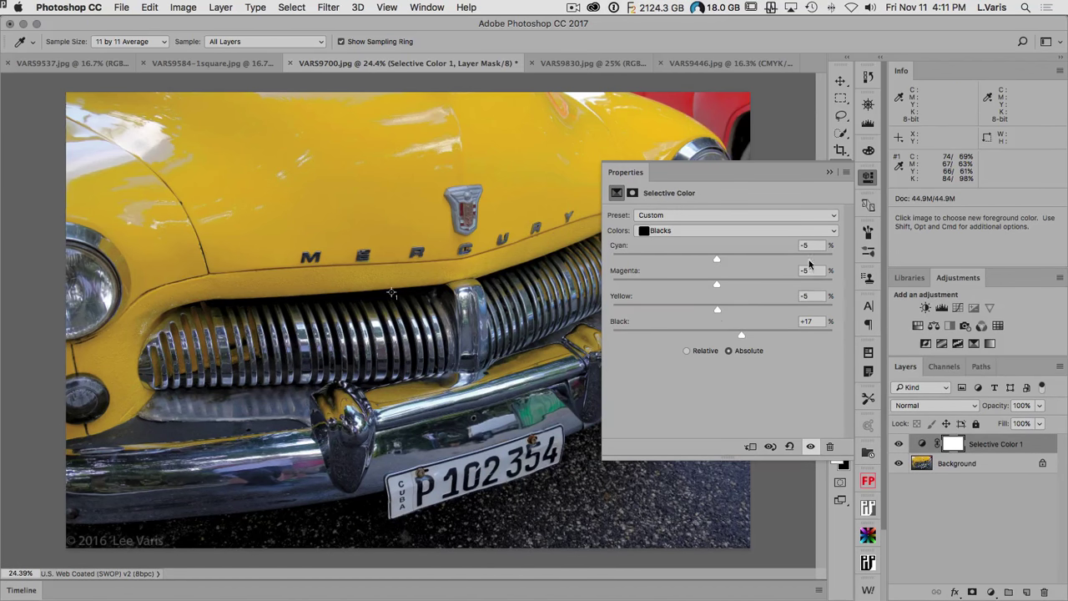
left_click(810, 447)
left_click(810, 447)
Lower Cyan to -17% for the Yellows in the Selective Color adjustment.
left_click(728, 227)
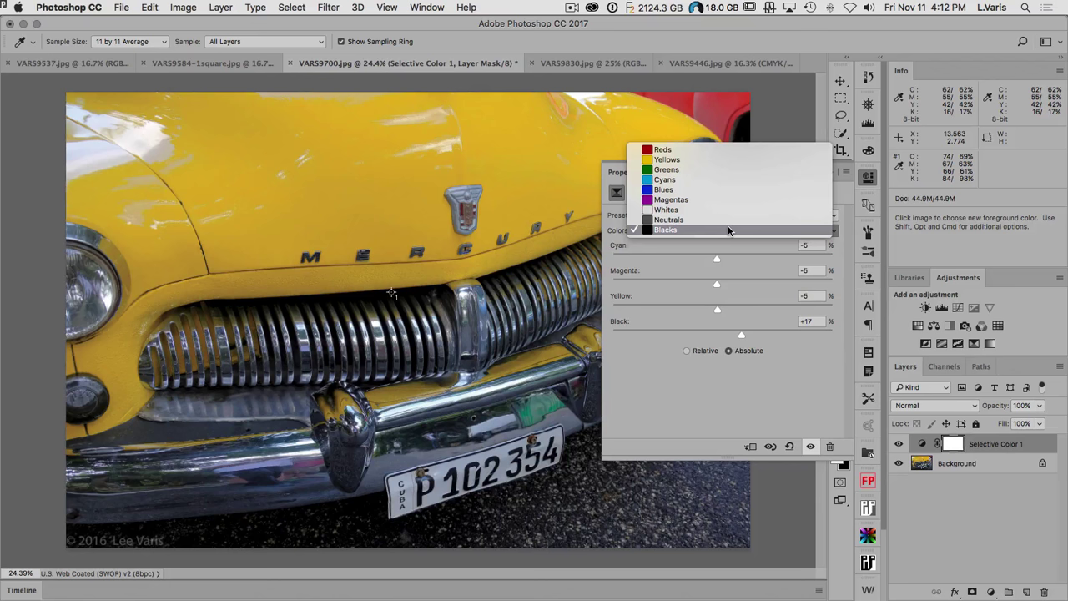
left_click(716, 160)
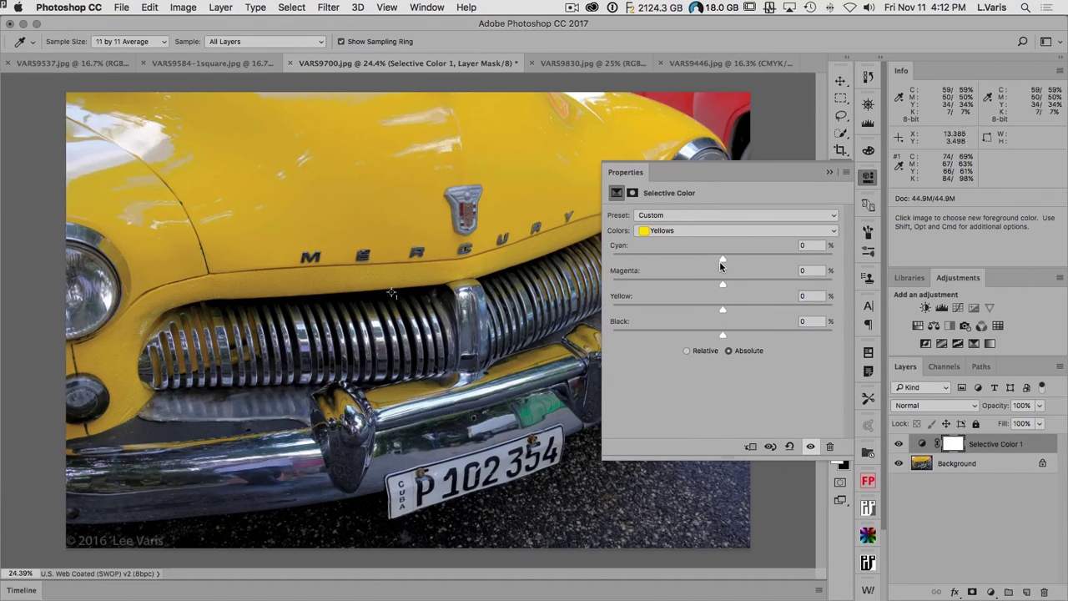
left_click_drag(722, 258, 715, 259)
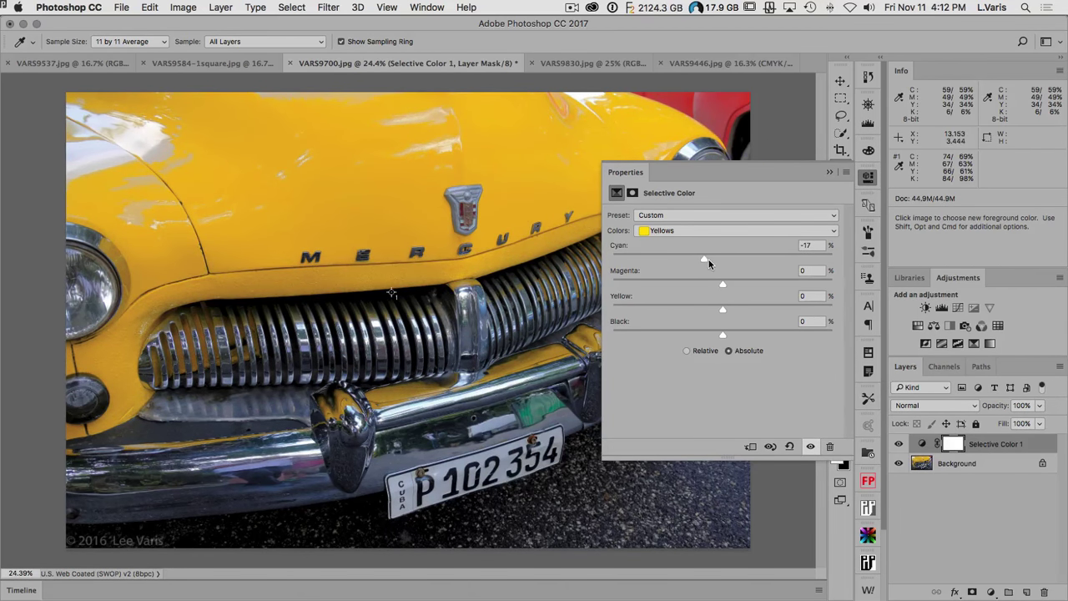
Place a second color sampler on the yellow hood, above the chrome lettering.
left_click(868, 176)
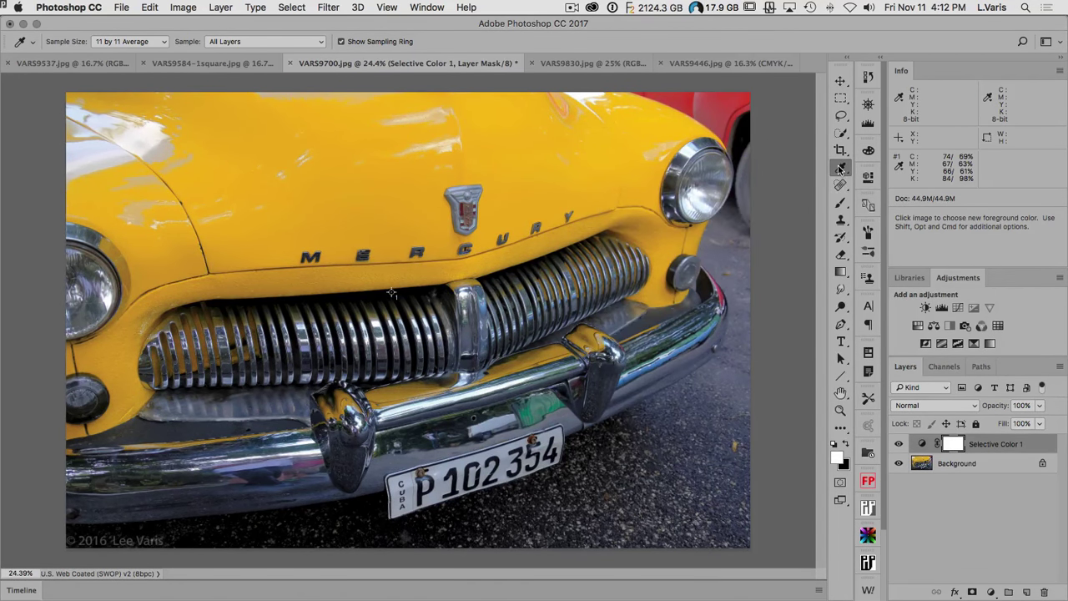
left_click_drag(841, 169, 887, 192)
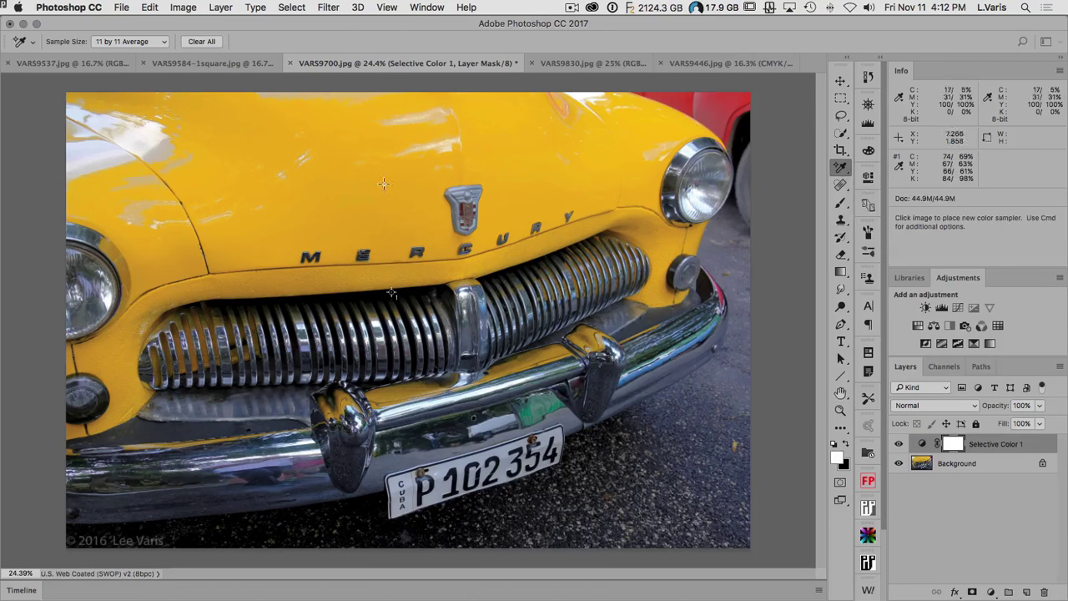
left_click(342, 201)
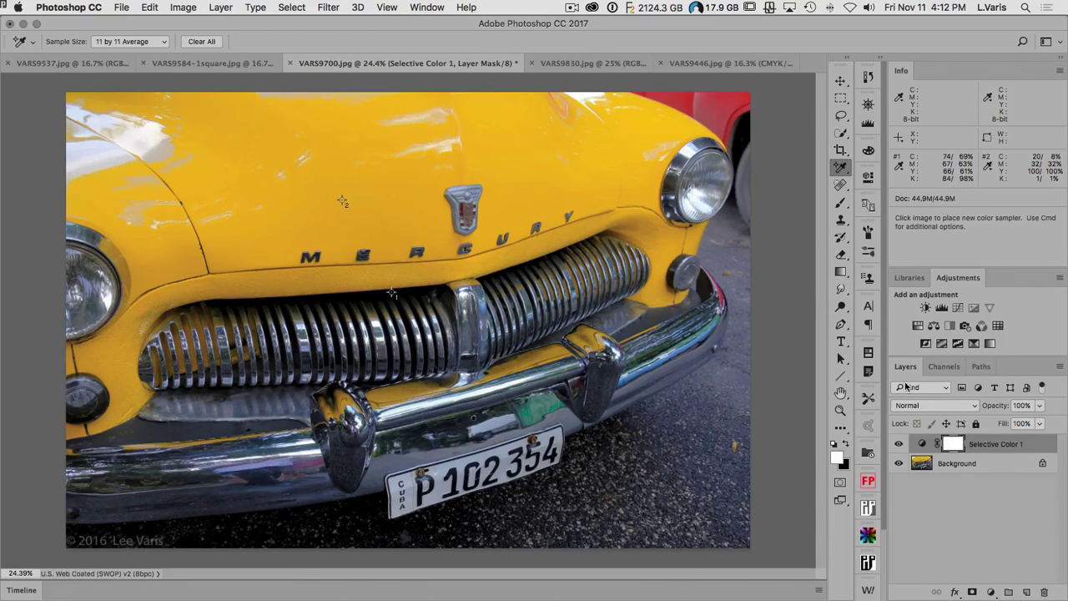
Reopen the Selective Color settings and set Cyan for the Yellows to -21%.
left_click(922, 448)
left_click_drag(723, 257, 704, 263)
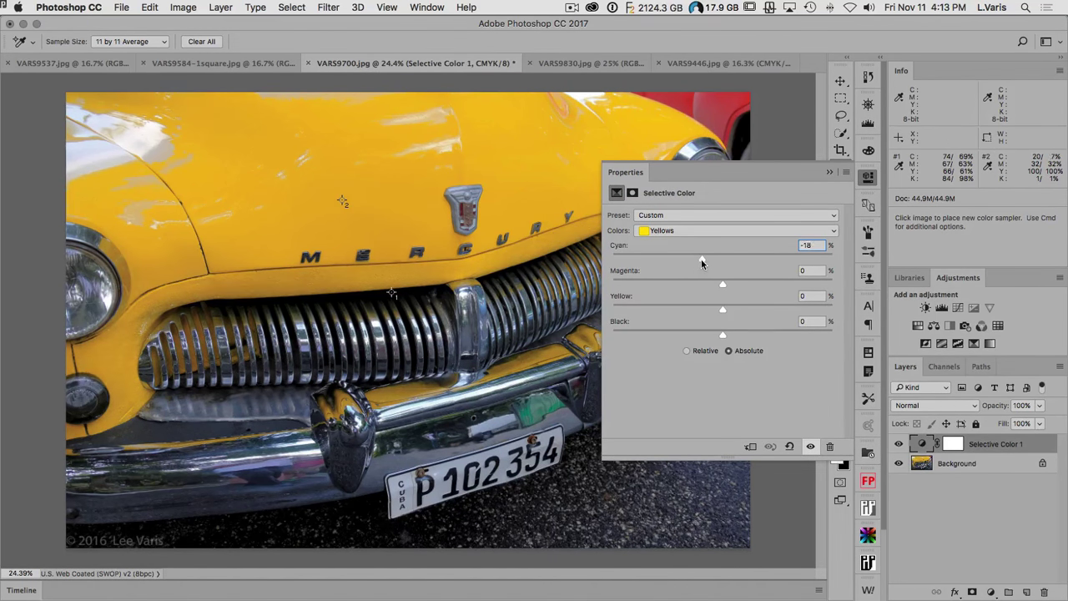
mouse_move(704, 260)
left_mouse_down()
mouse_move(690, 261)
mouse_move(699, 260)
left_mouse_up()
Compare the yellow paint and the sampler readings with and without the Selective Color adjustment.
left_click(811, 447)
left_click(811, 447)
left_click(810, 448)
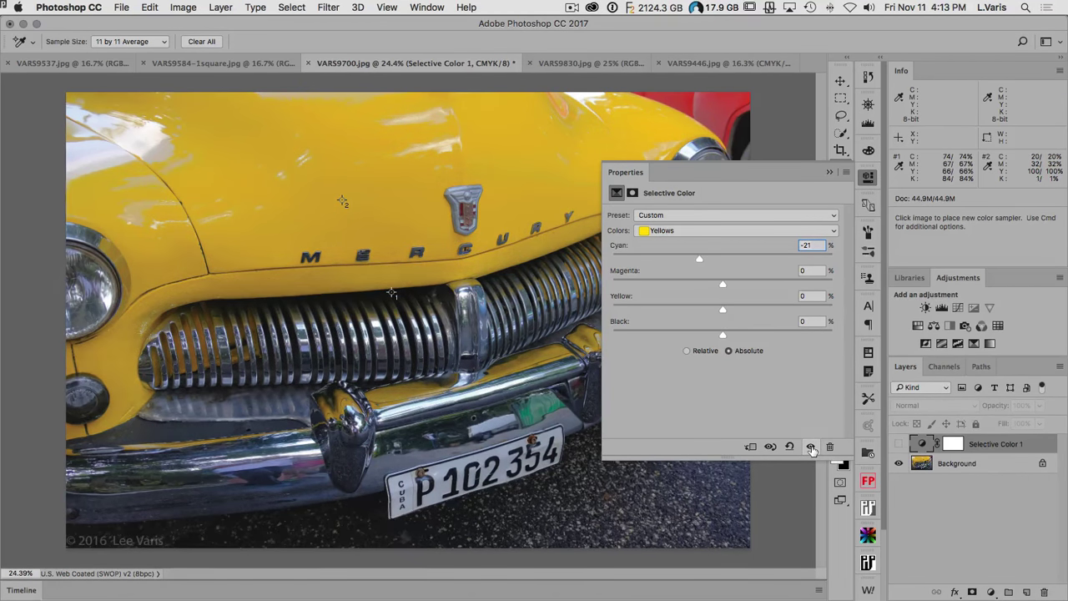
left_click(811, 448)
left_click(811, 448)
left_click(810, 448)
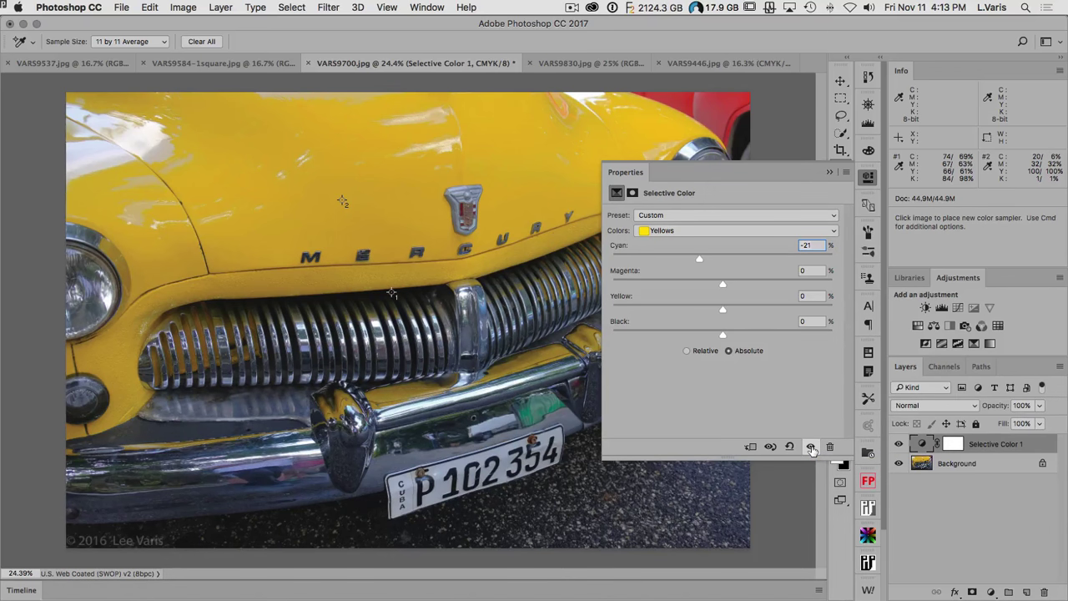
left_click(811, 447)
left_click(810, 447)
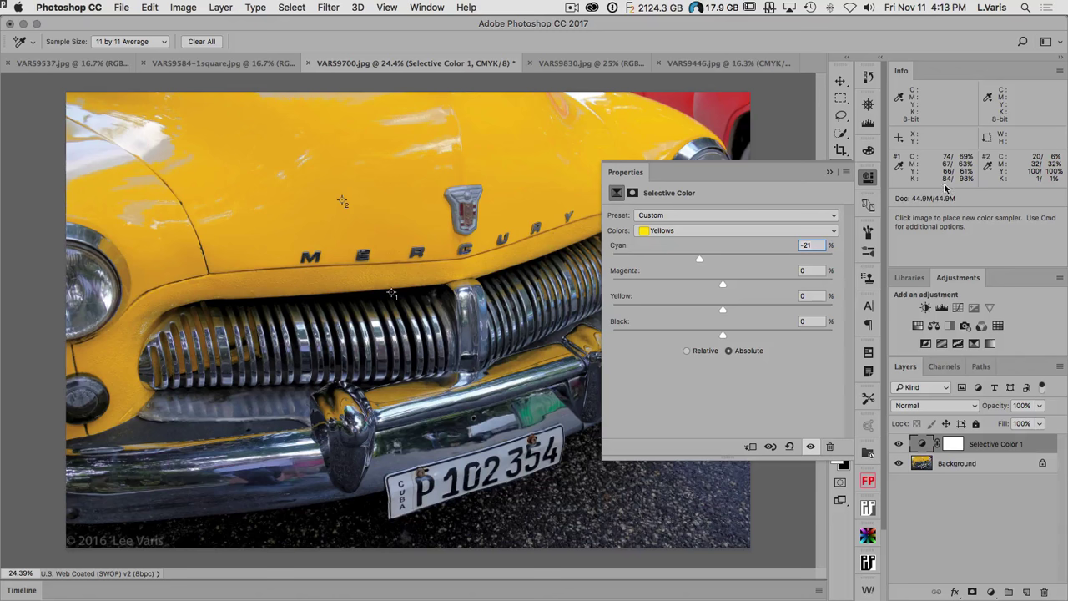
Set the grille sampler's readout to Total Ink and compare the photo with and without the Selective Color adjustment.
left_click(899, 164)
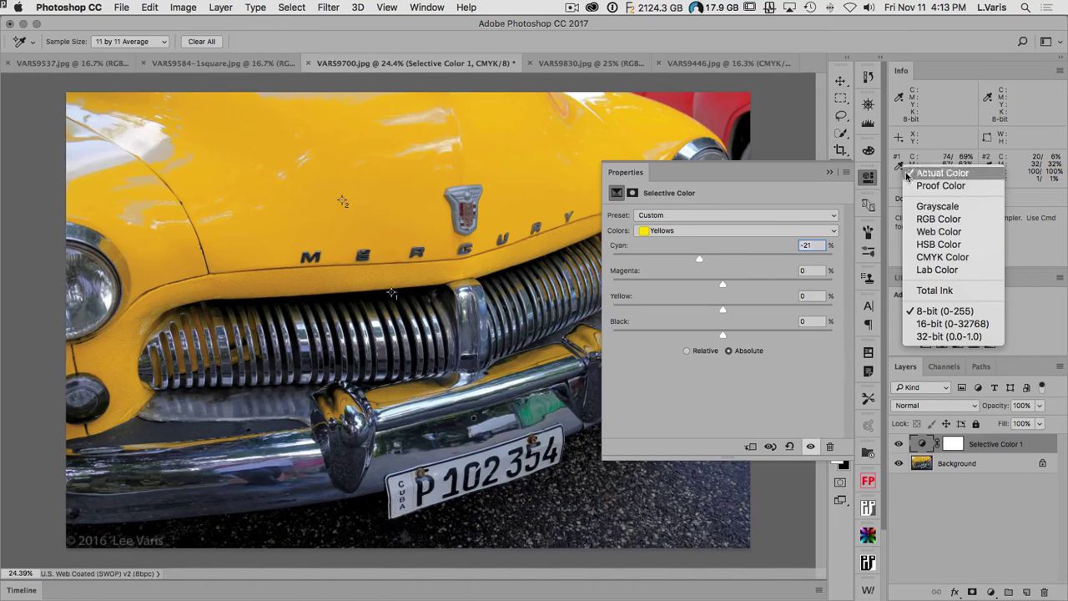
left_click(925, 292)
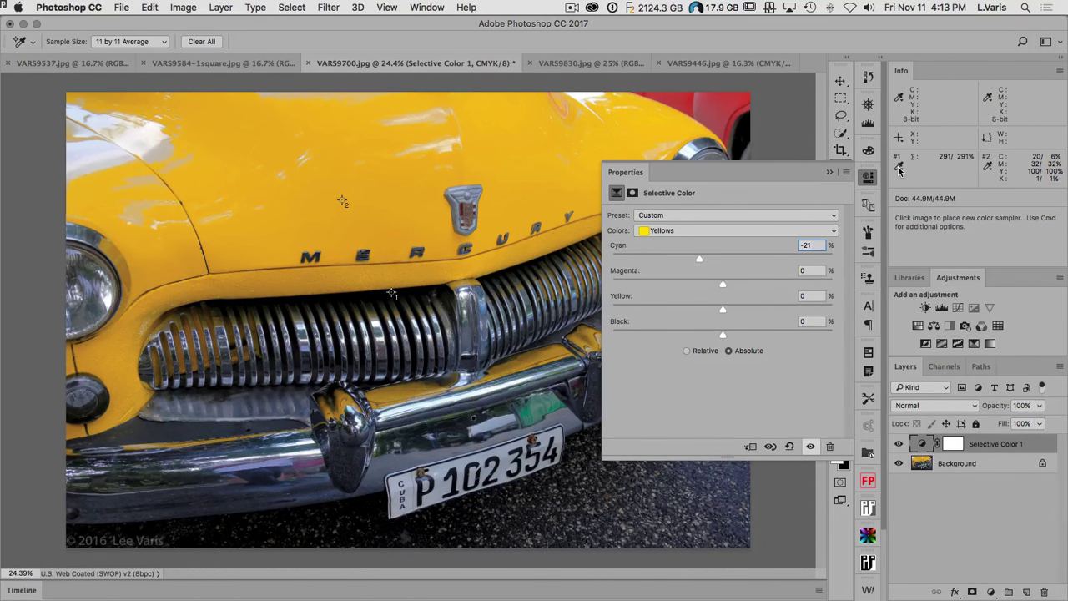
left_click(810, 447)
left_click(809, 447)
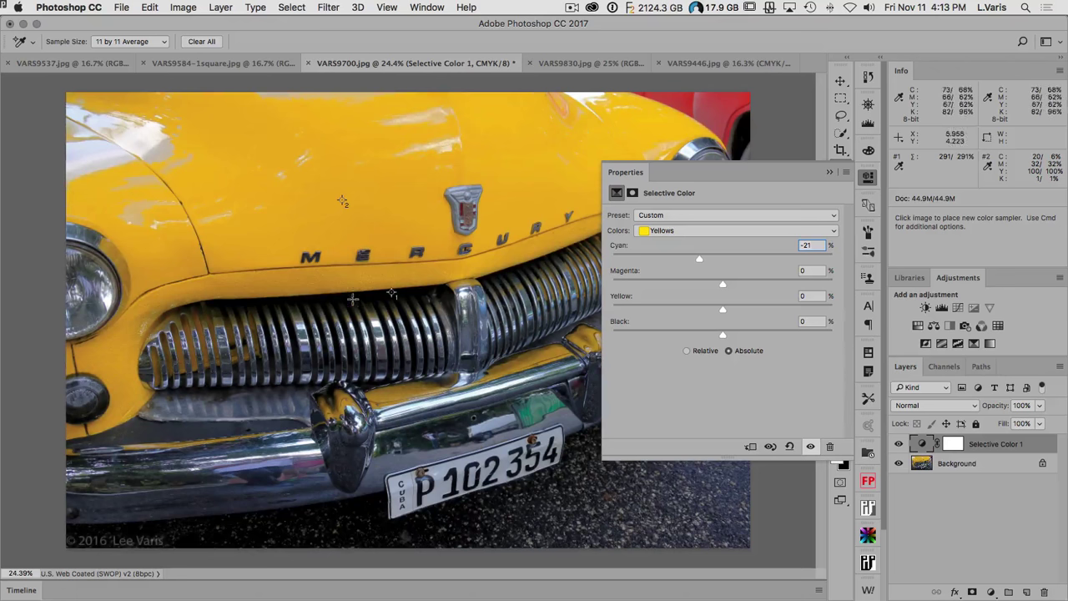
left_click(809, 446)
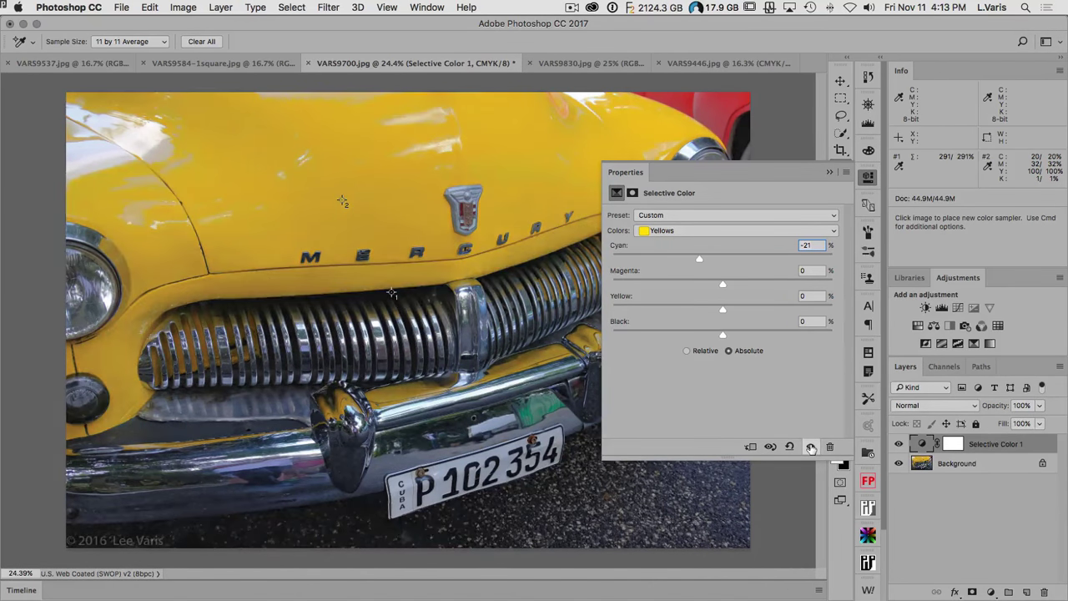
left_click(810, 447)
Close the Selective Color settings and flatten the car image.
left_click(868, 176)
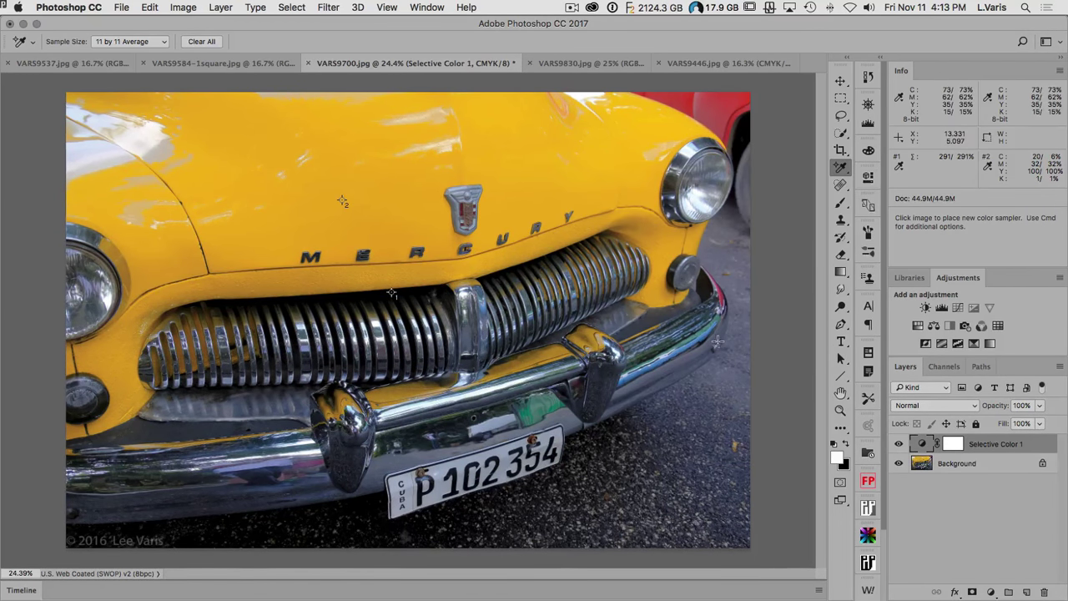
left_click(1060, 367)
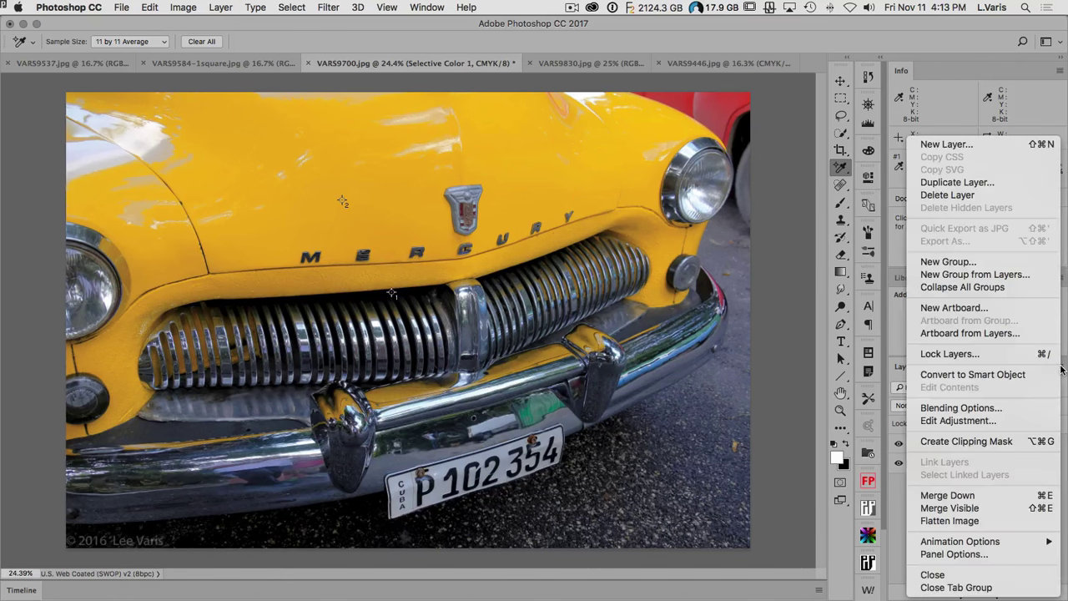
left_click(1037, 520)
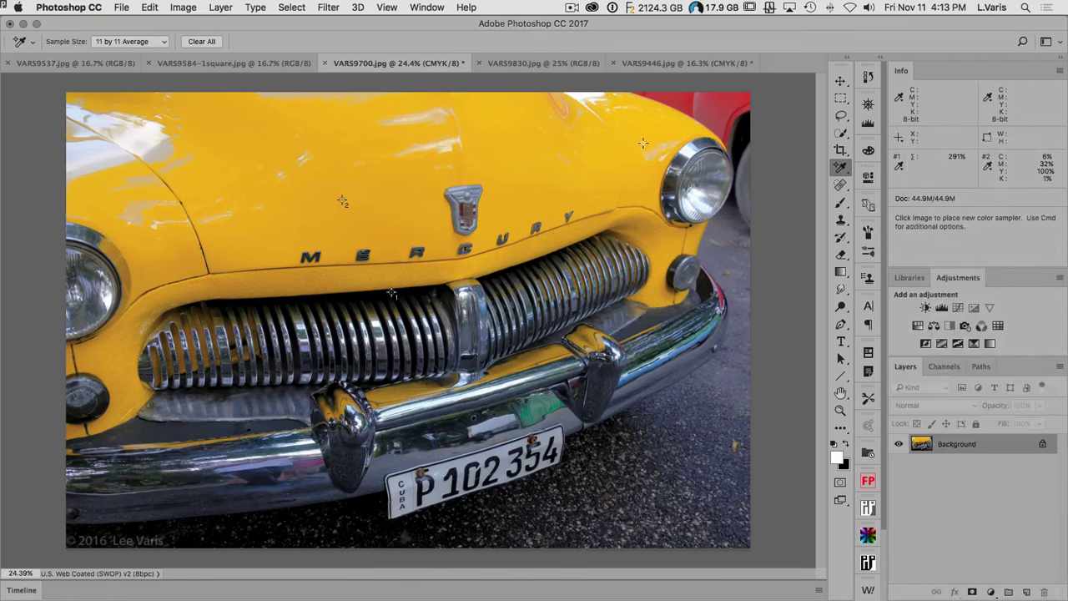
Switch to VARS9584-1square.jpg and add a Threshold adjustment, lowering its level until only the deepest shadows stay black.
left_click(233, 64)
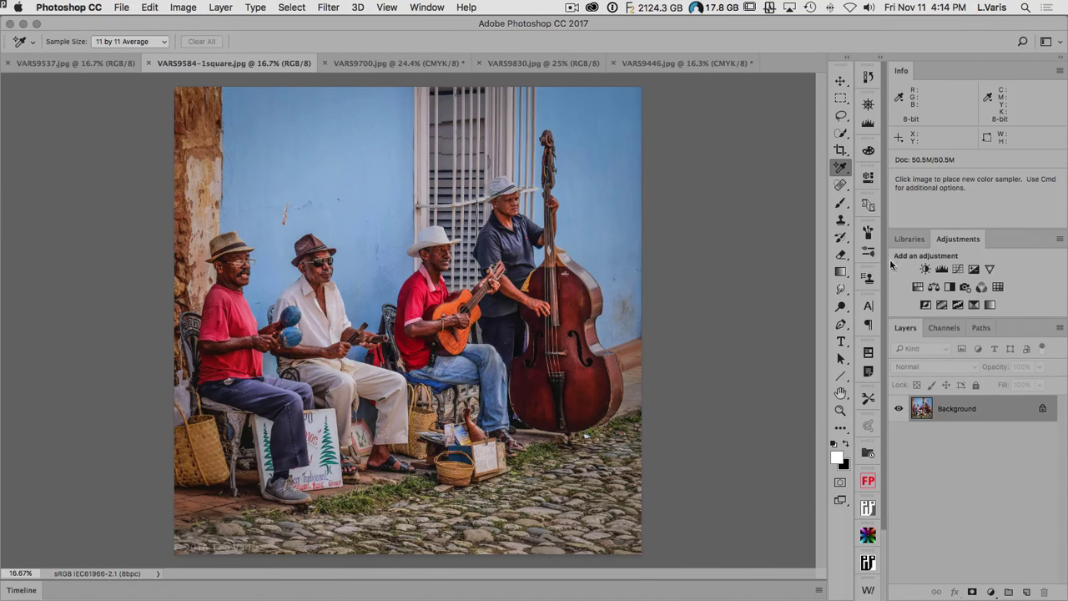
left_click(959, 306)
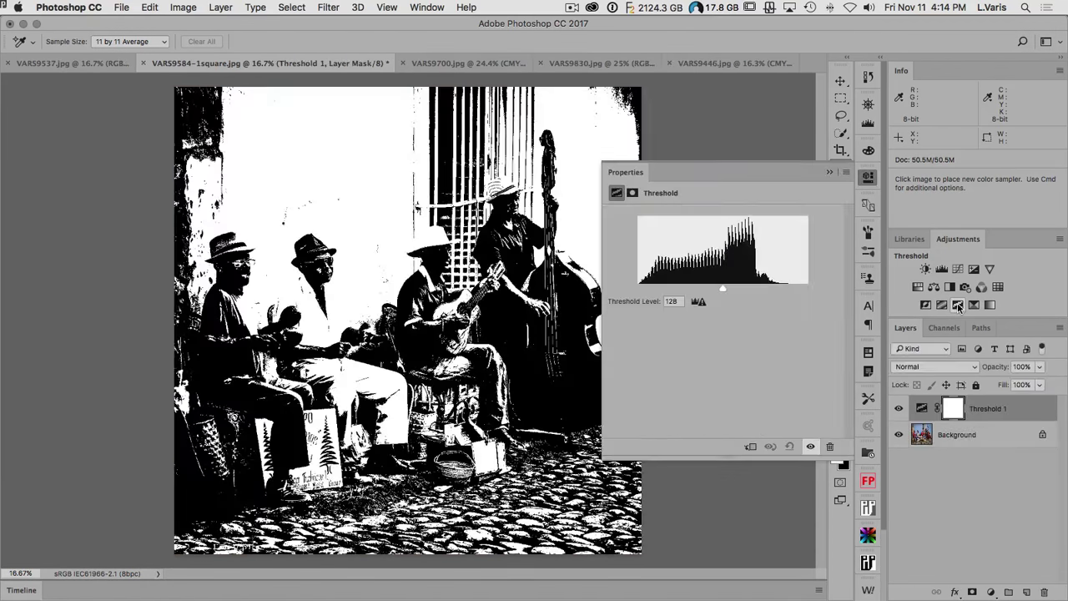
left_click_drag(717, 290, 640, 289)
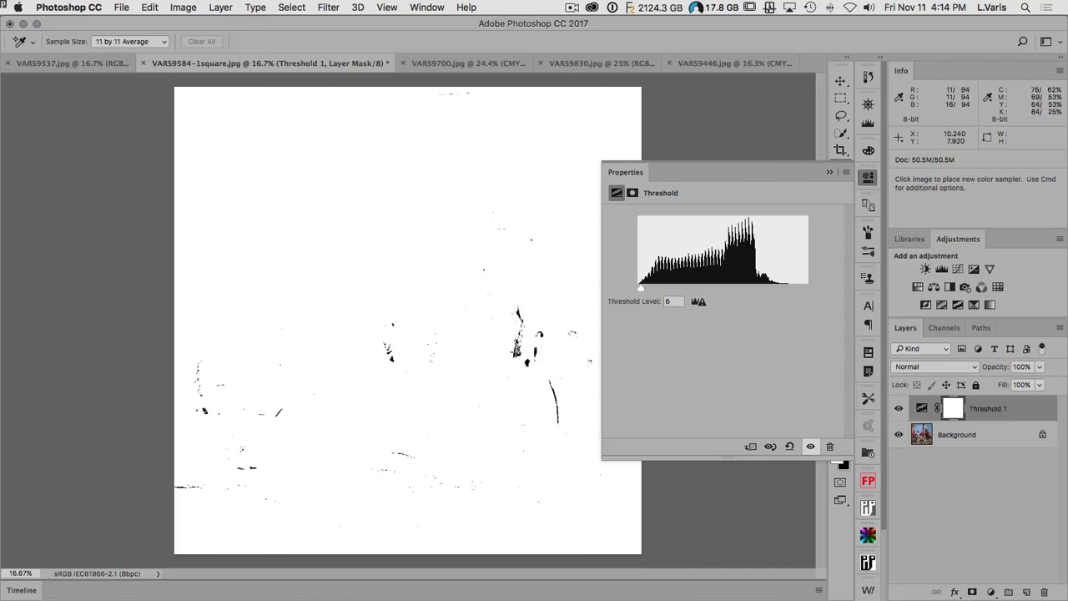
left_click_drag(641, 288, 642, 290)
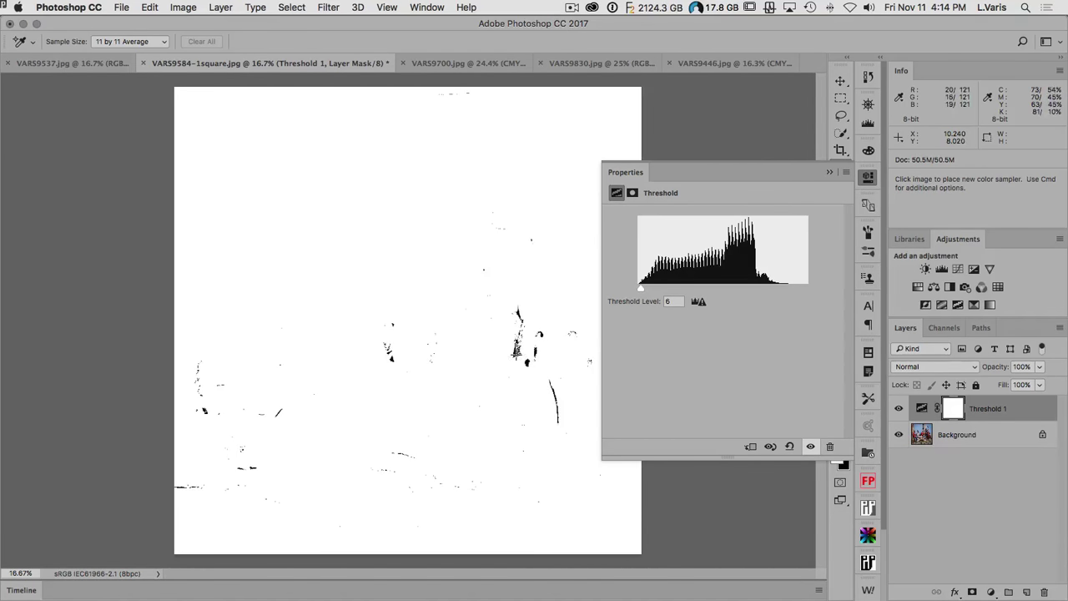
Place a color sampler on the solid black shadow beside the double bass.
left_click_drag(516, 355, 515, 355)
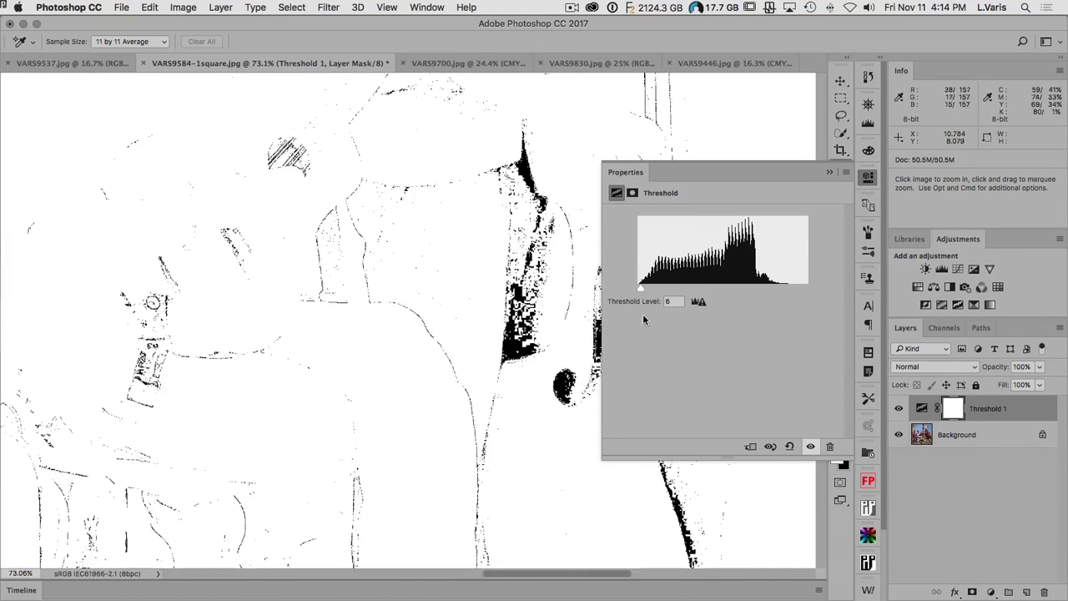
left_click(867, 178)
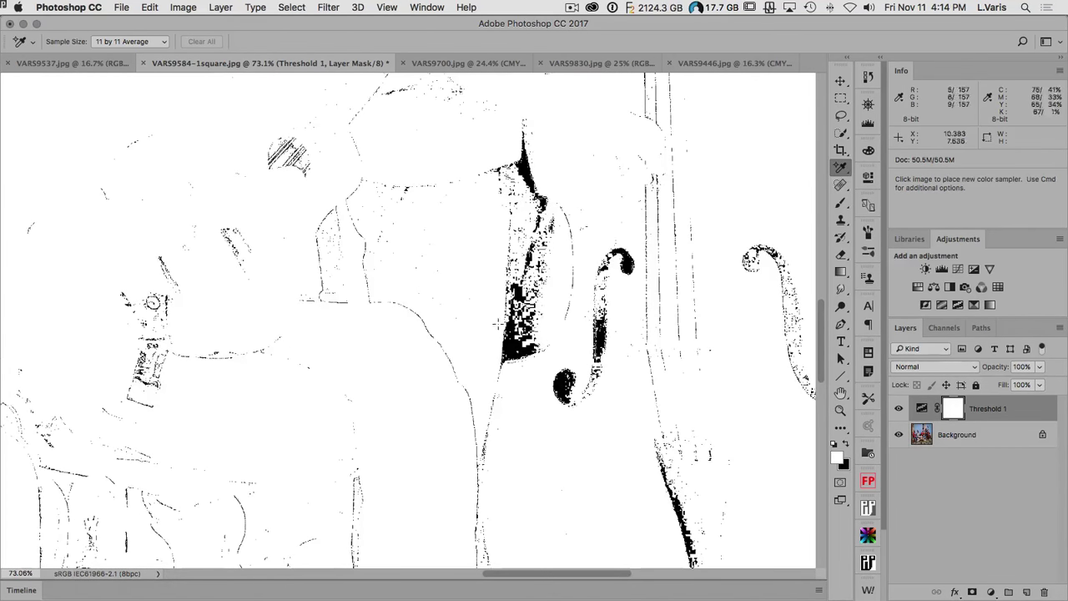
left_click(512, 347)
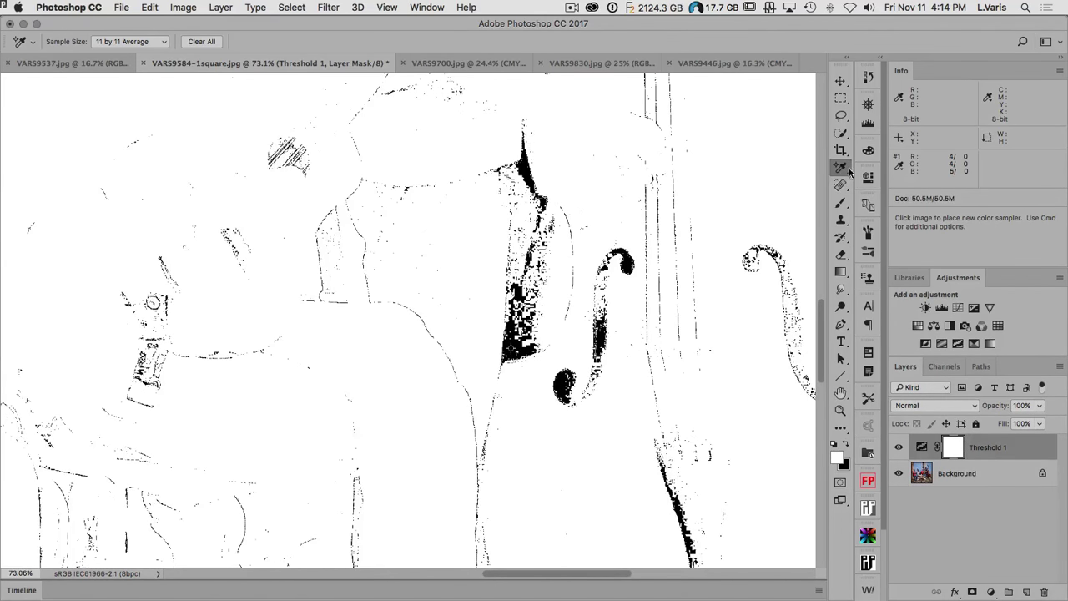
Raise the Threshold adjustment's level to 218 so that only the brightest highlights stay white.
double_click(841, 392)
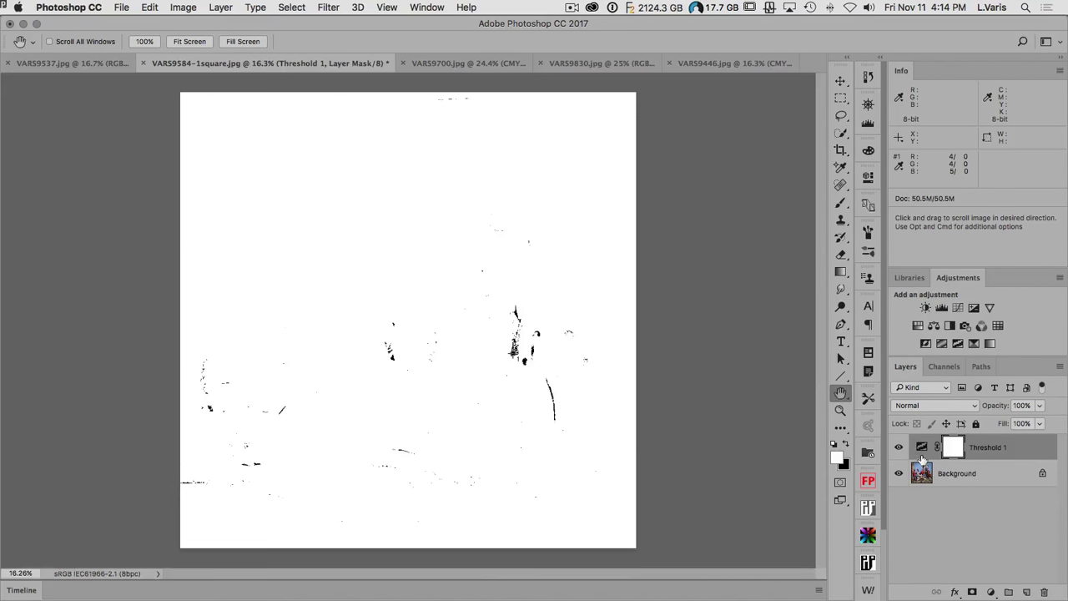
left_click(922, 449)
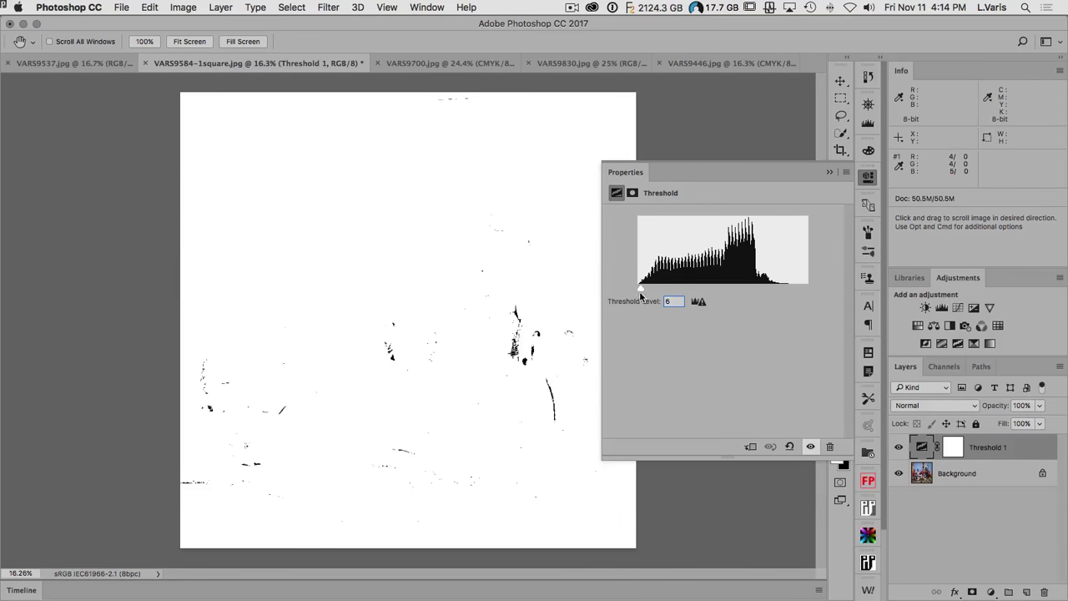
left_click_drag(642, 290, 780, 291)
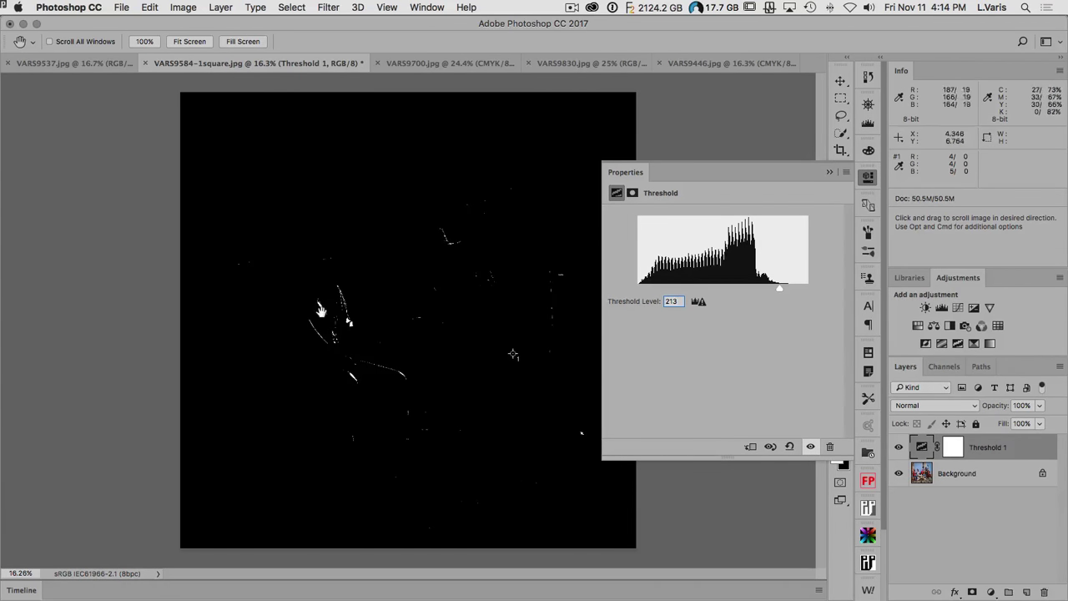
key("super+space")
left_click_drag(308, 309, 425, 352)
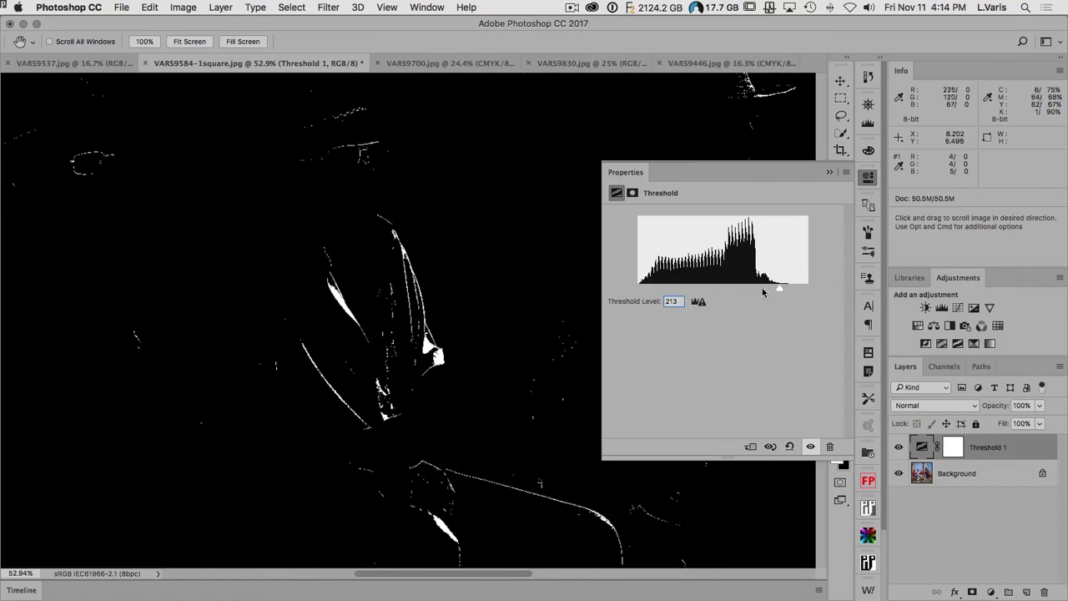
left_click_drag(779, 289, 782, 292)
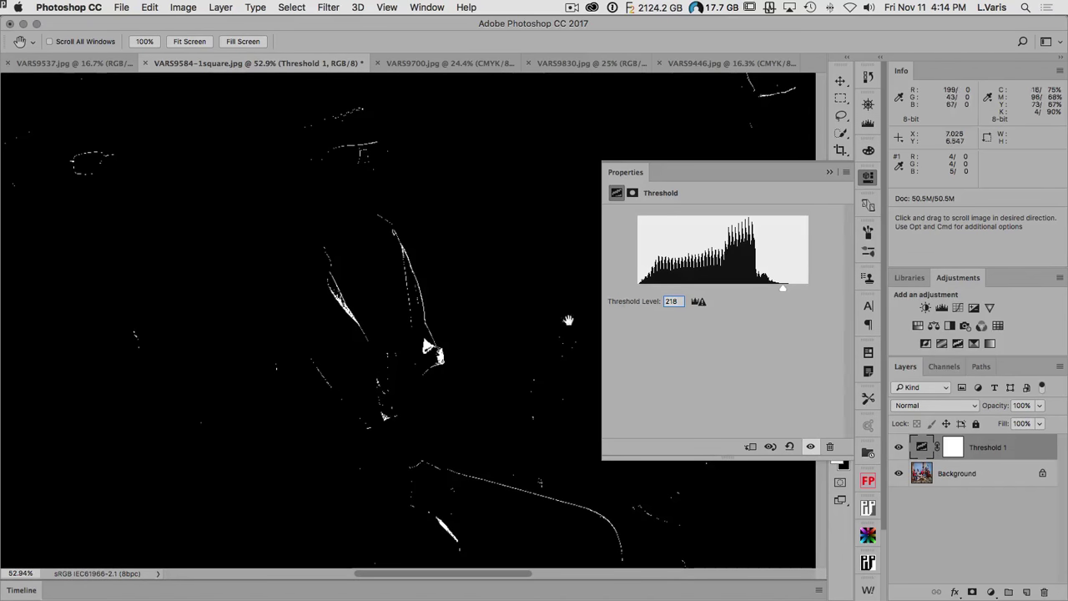
key("super+space")
left_click_drag(427, 347, 436, 345)
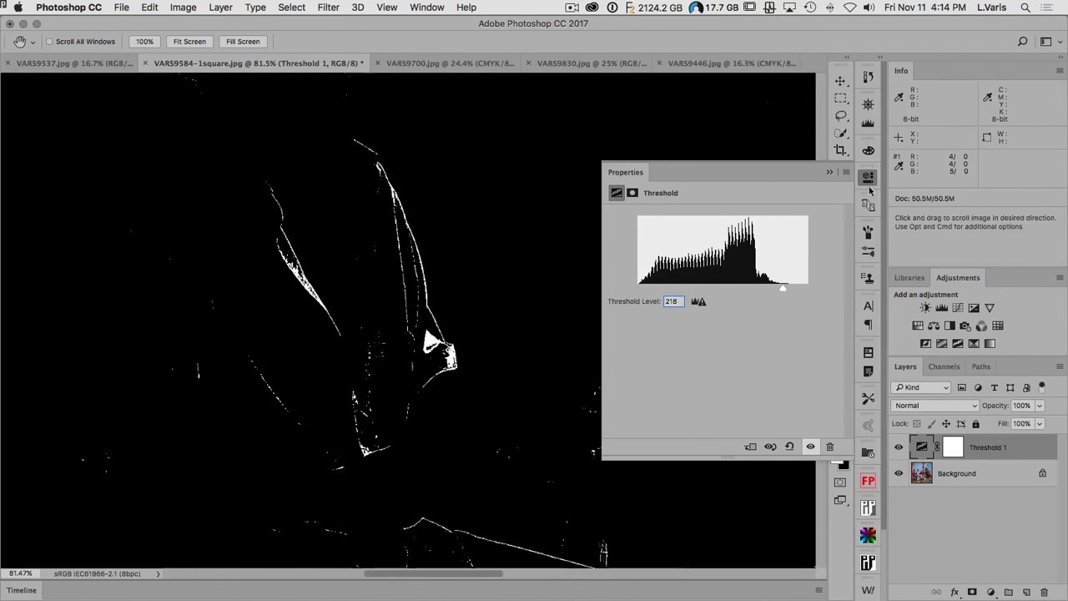
Place a second color sampler on the bright highlight of the white shirt's sleeve and delete the Threshold layer.
left_click(868, 179)
left_click(840, 167)
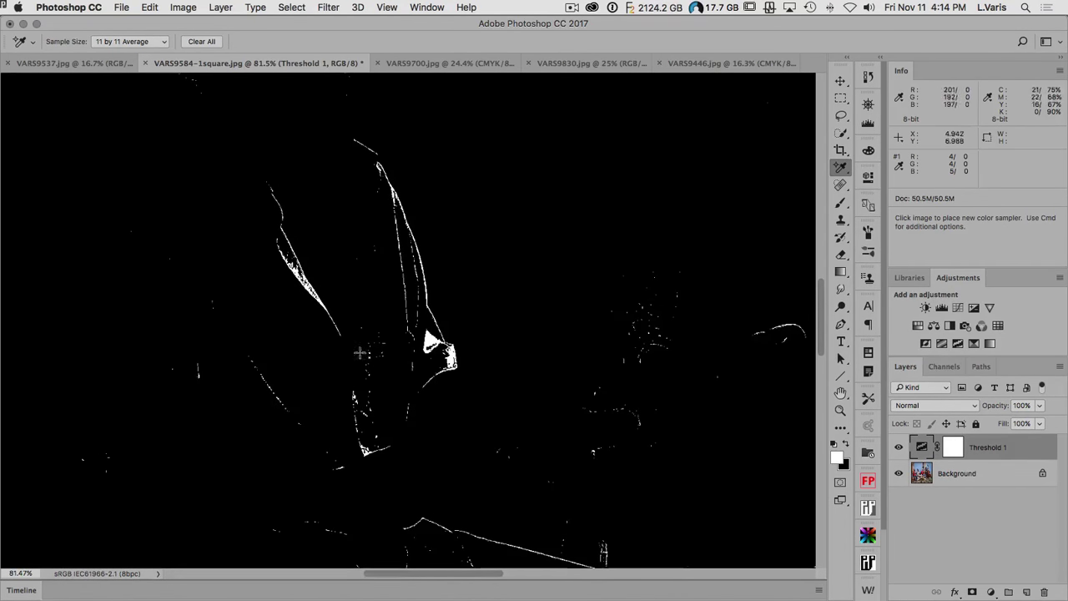
left_click(417, 340)
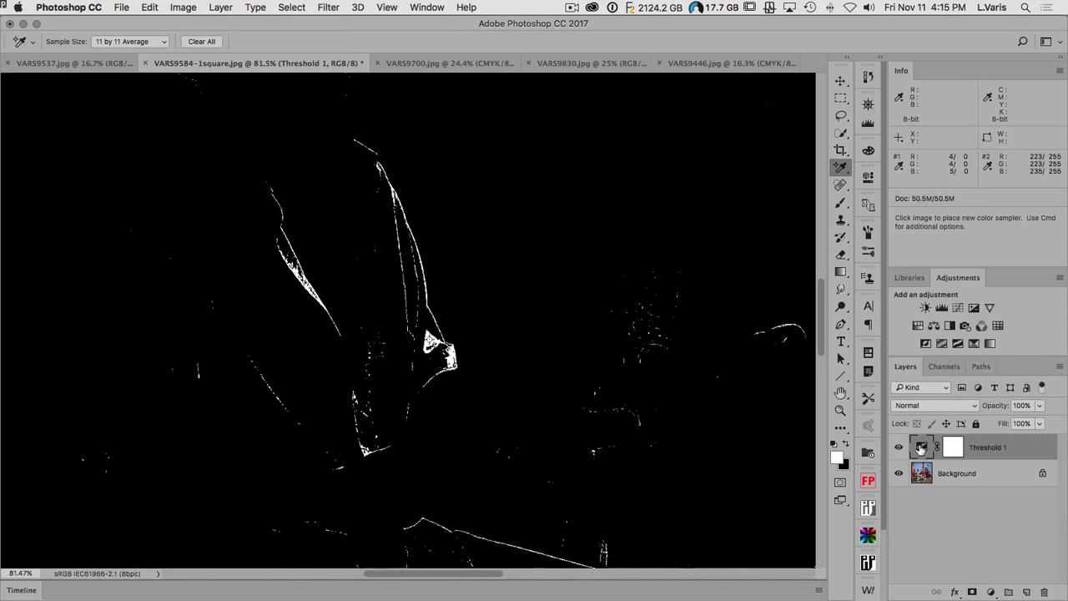
left_click_drag(921, 448, 1043, 592)
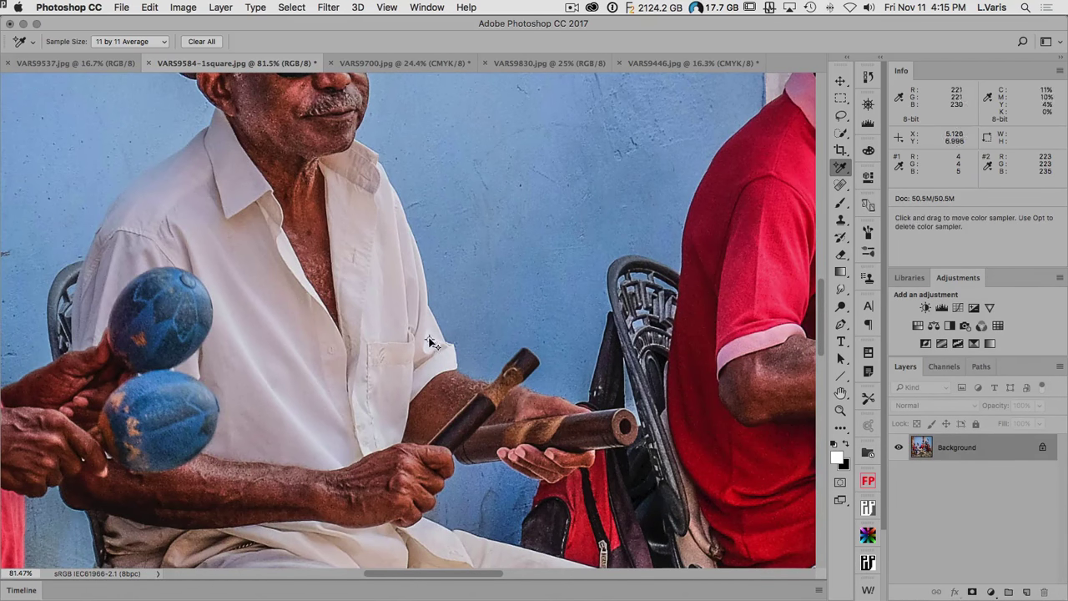
left_click_drag(431, 344, 430, 343)
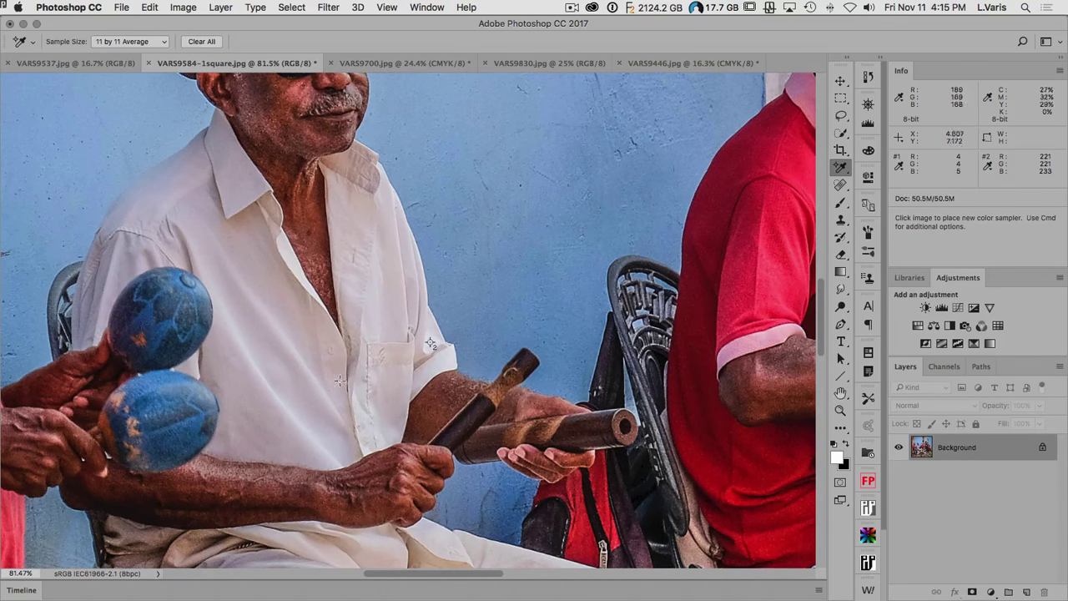
Check the shadow sampler beside the double bass and add a Curves adjustment layer above the whole photo.
key("space")
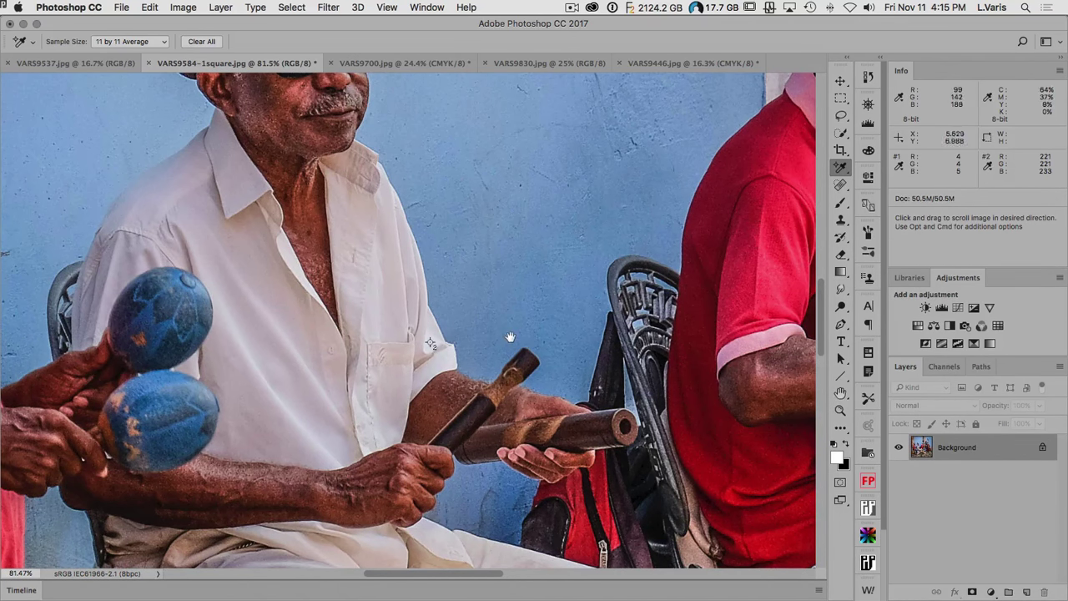
key("super+space")
key("alt")
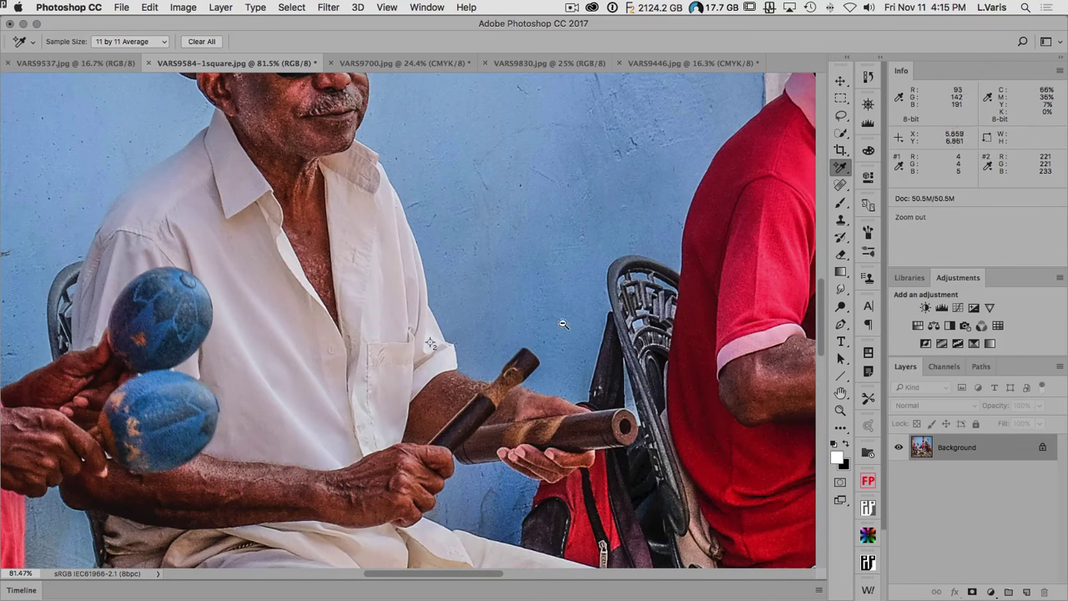
left_click_drag(677, 377, 229, 361)
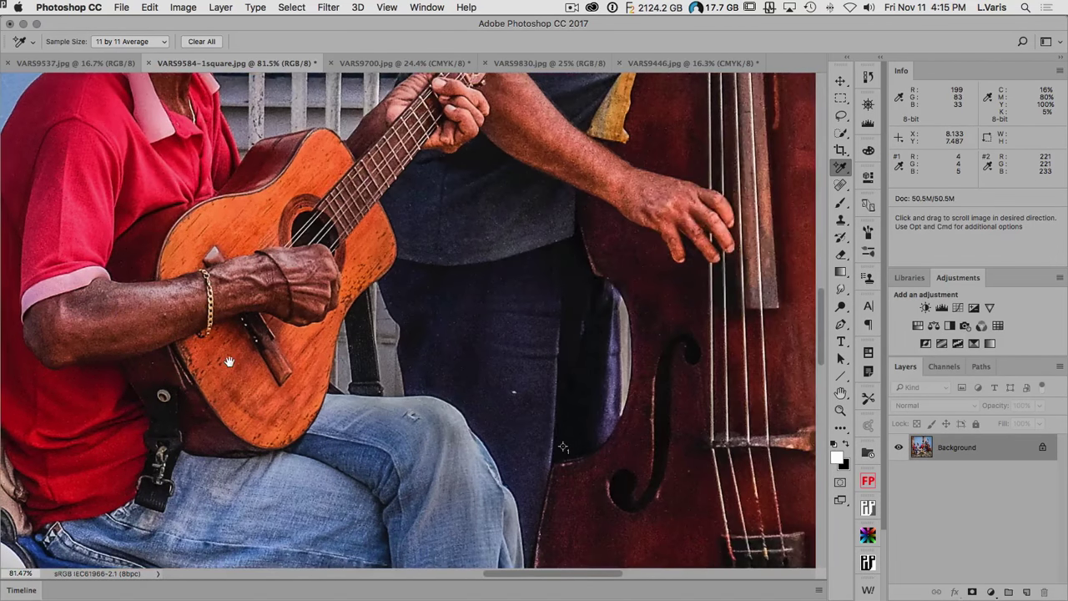
scroll(251, 359, "down", 2)
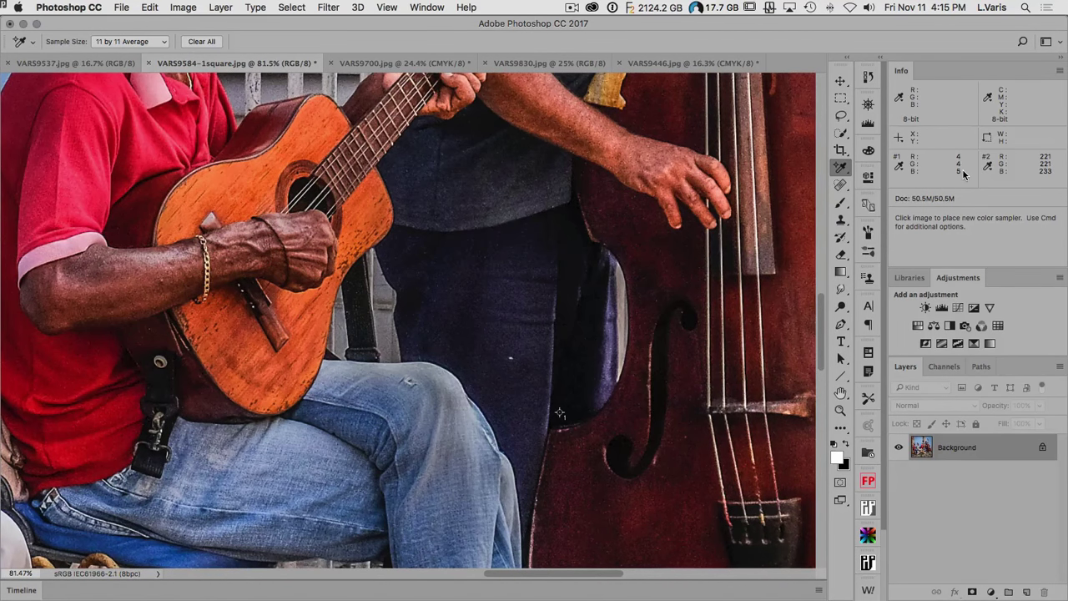
double_click(842, 394)
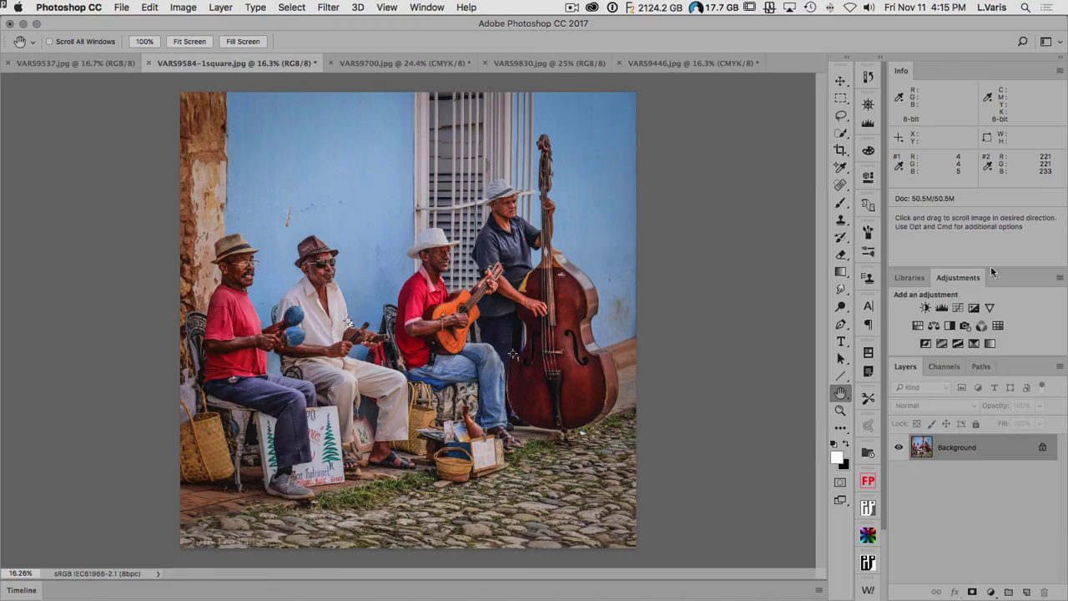
left_click(958, 309)
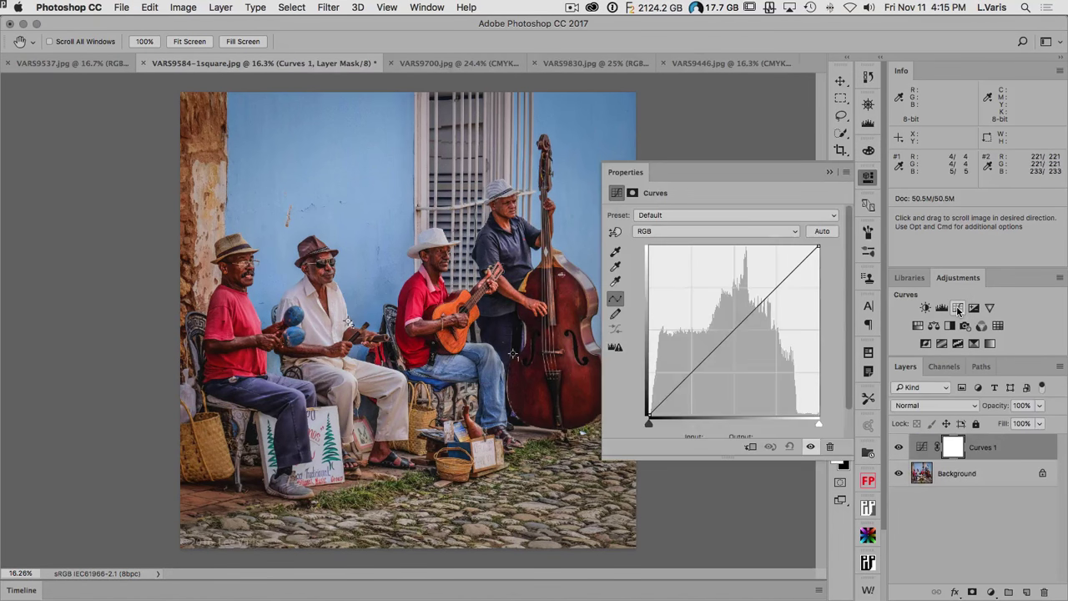
Raise the Curves black point in RGB, Green and Red until shadow sampler #1 reads 15 in all three channels.
left_click_drag(649, 420, 648, 408)
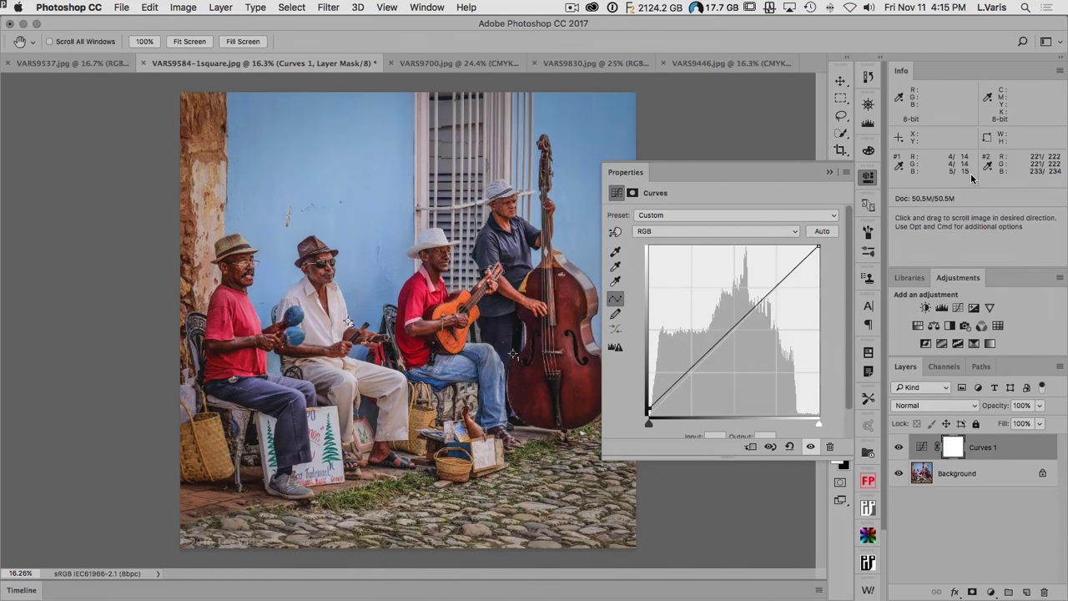
left_click(694, 231)
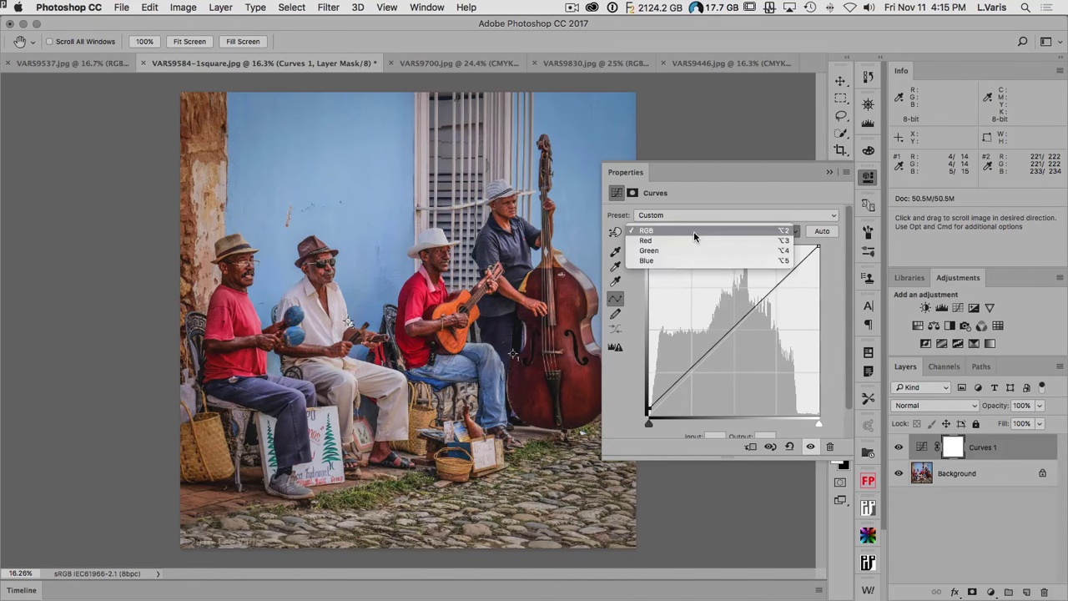
left_click(692, 251)
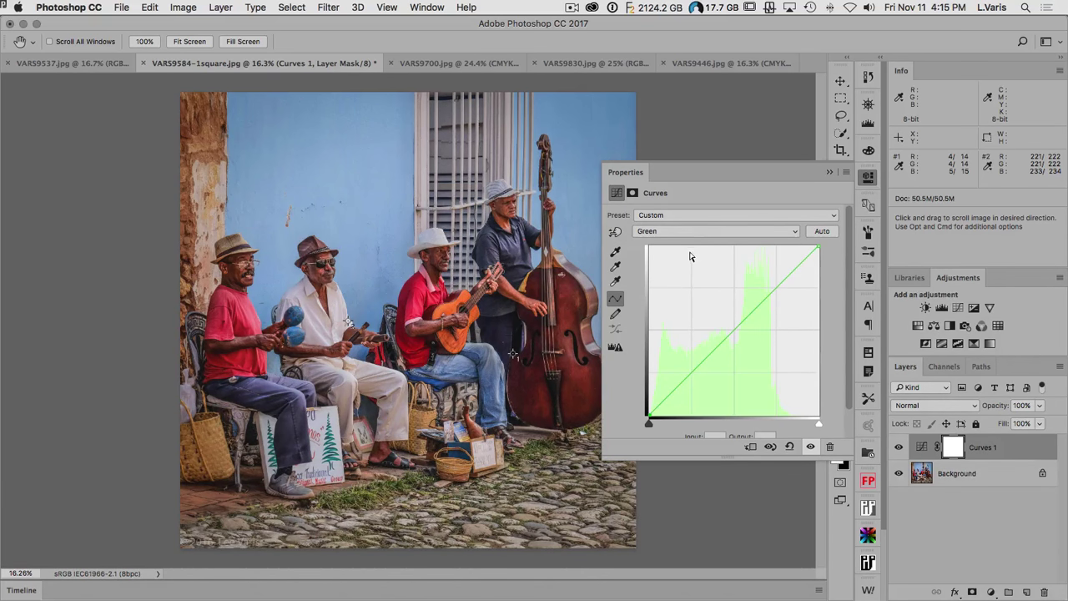
left_click(680, 234)
left_click(681, 220)
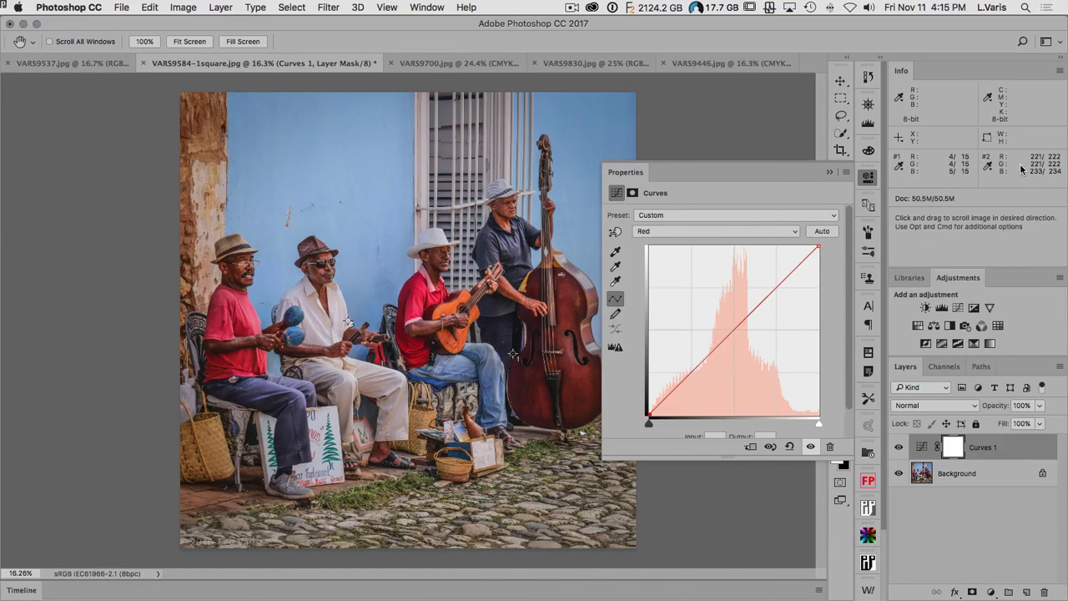
Move the composite RGB curve's white point inward until highlight sampler #2 reads 245 in blue.
left_click(733, 238)
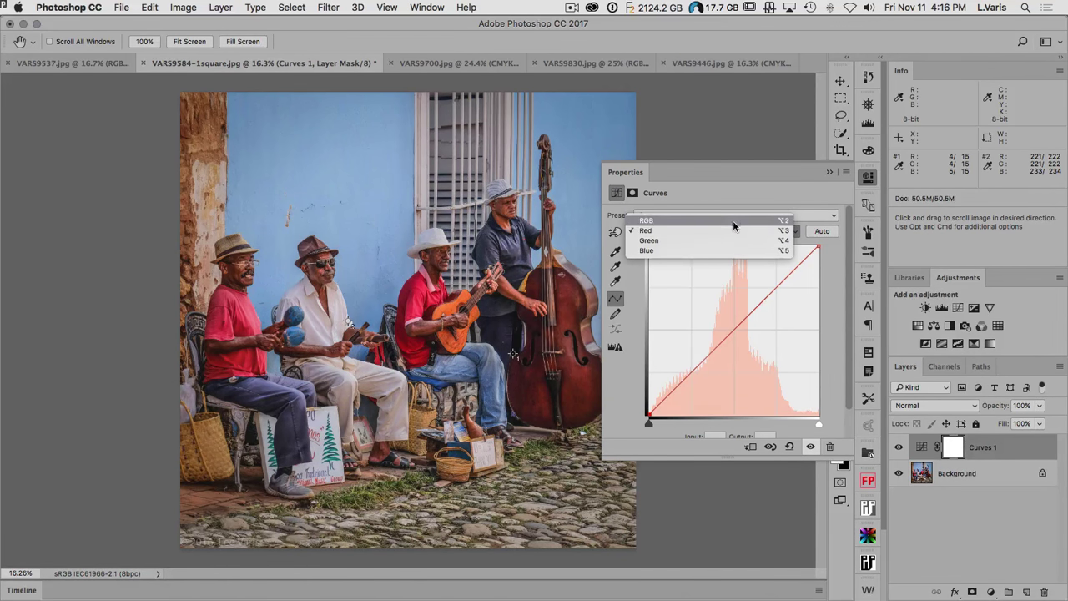
left_click(733, 220)
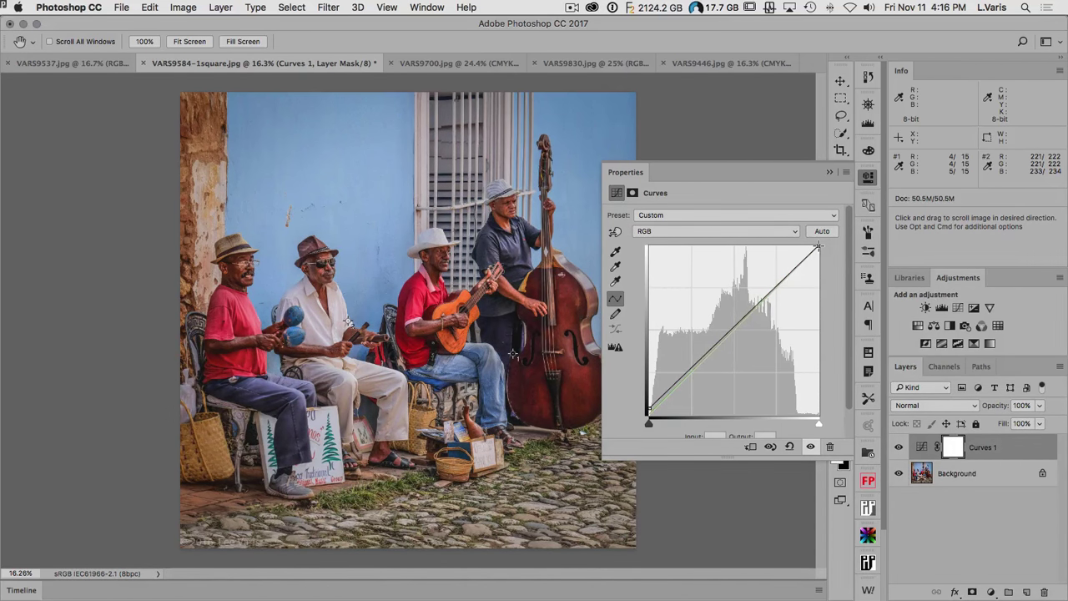
left_click_drag(818, 245, 811, 244)
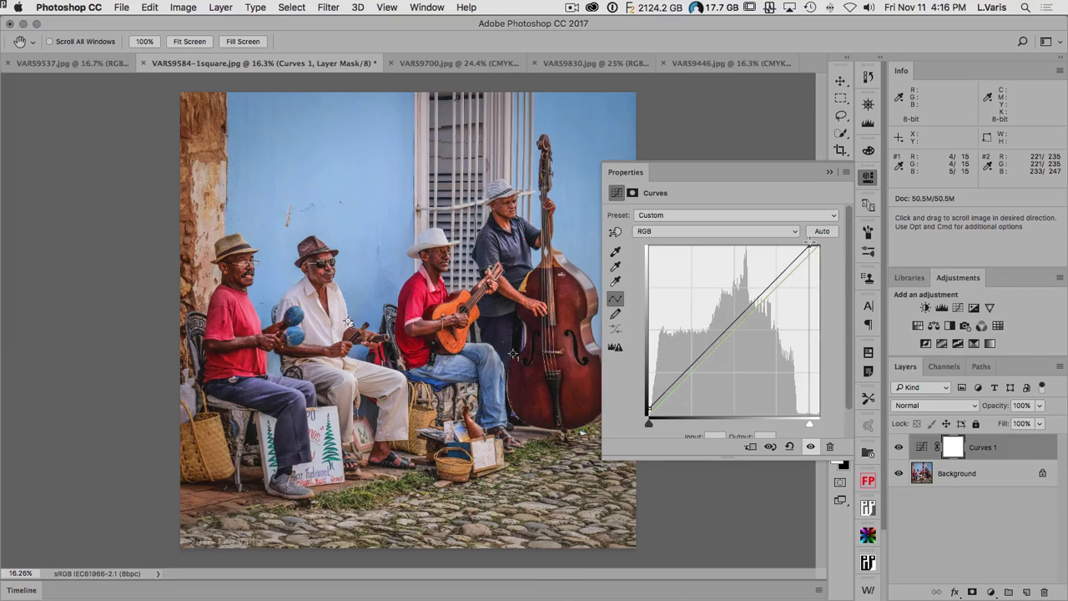
left_click_drag(810, 244, 812, 243)
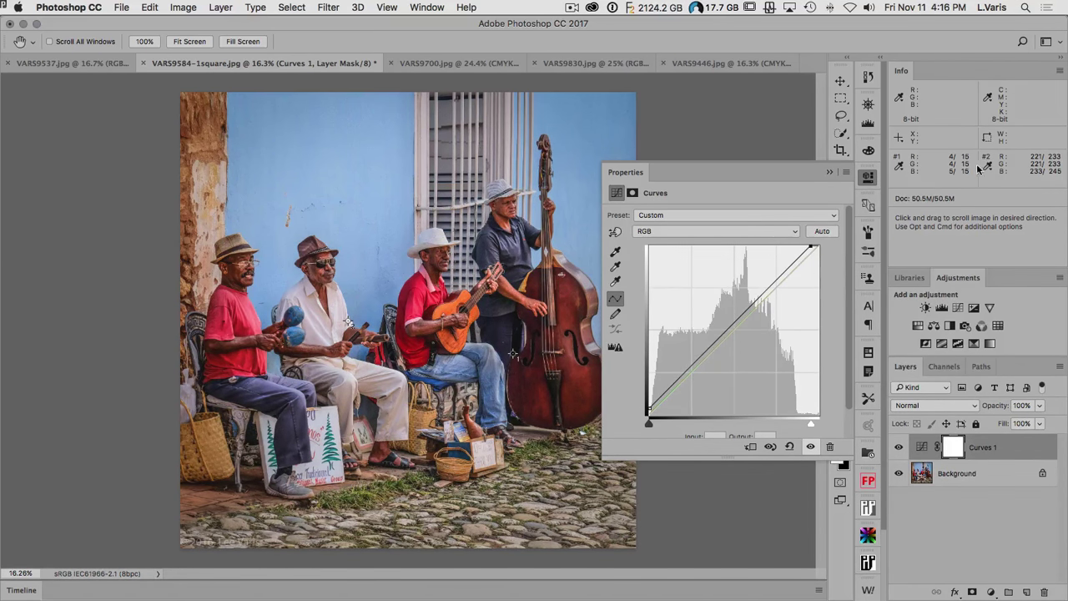
Move the Green curve's white point inward until highlight sampler #2 reads 245 in green.
left_click(792, 235)
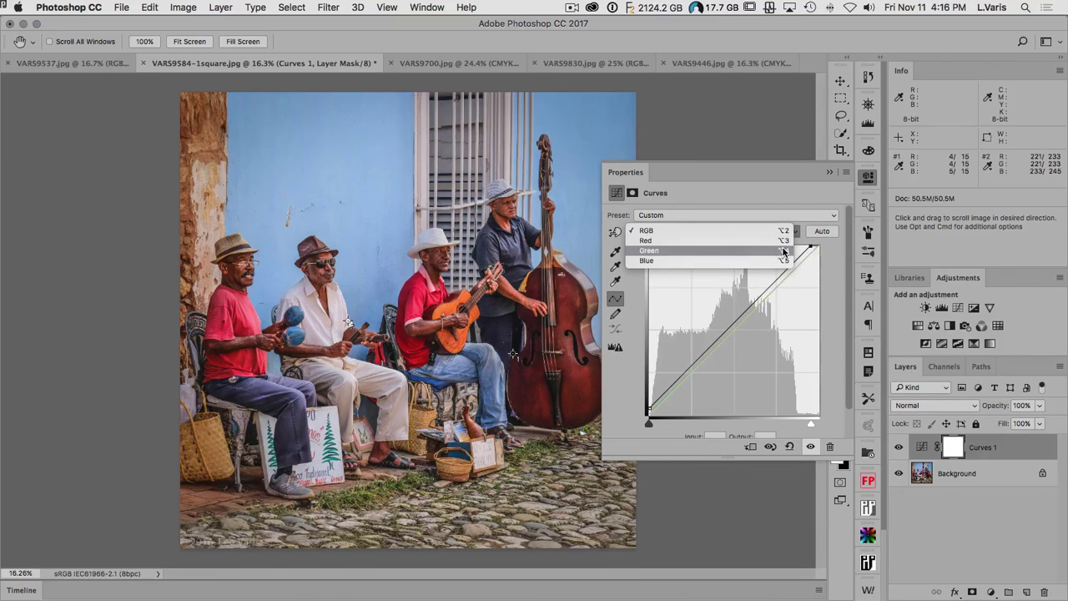
left_click(792, 250)
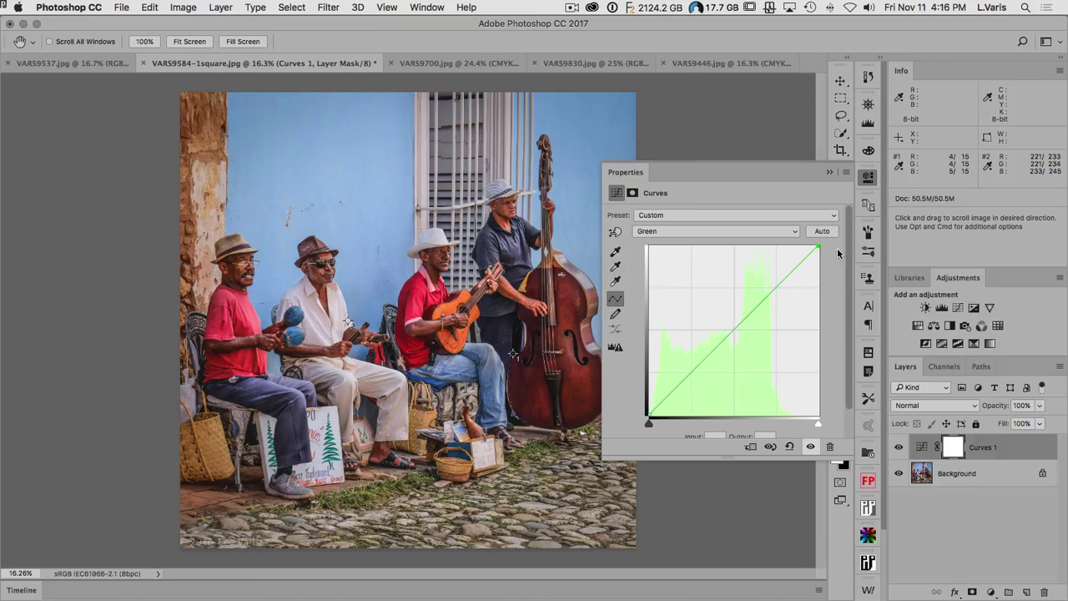
key("Left")
key("Left")
key("Left")
key("Left")
key("Left")
key("Left")
key("Left")
key("Left")
key("Left")
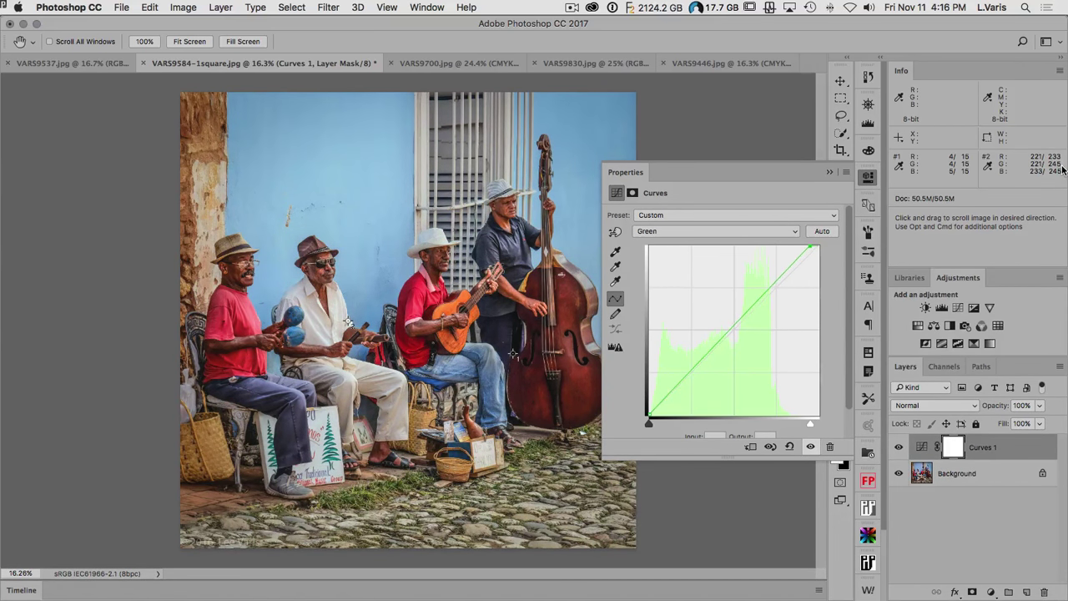
Move the Red curve's white point inward until highlight sampler #2 reads 245 in red.
left_click(754, 234)
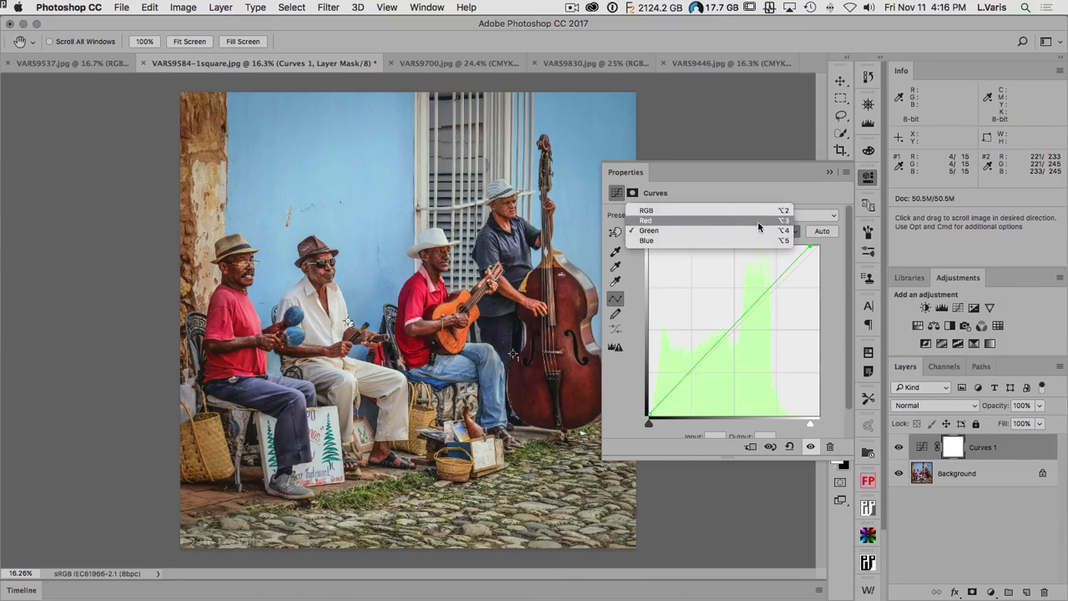
left_click(757, 221)
key("Left")
key("Left")
key("Left")
key("Left")
key("Left")
key("Left")
key("Left")
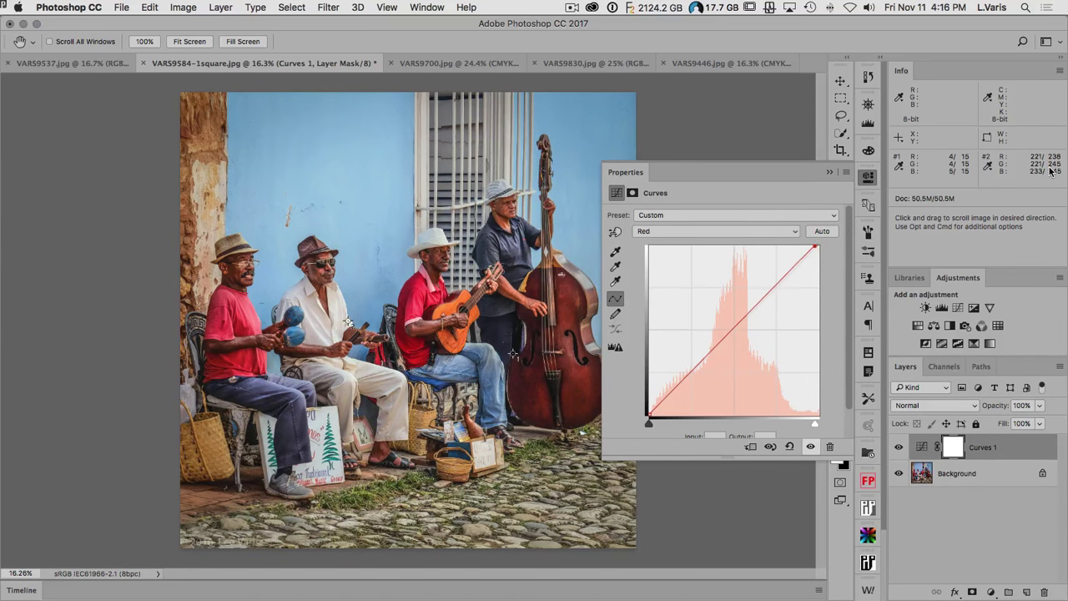
key("Left")
key("Left")
key("Left")
key("Left")
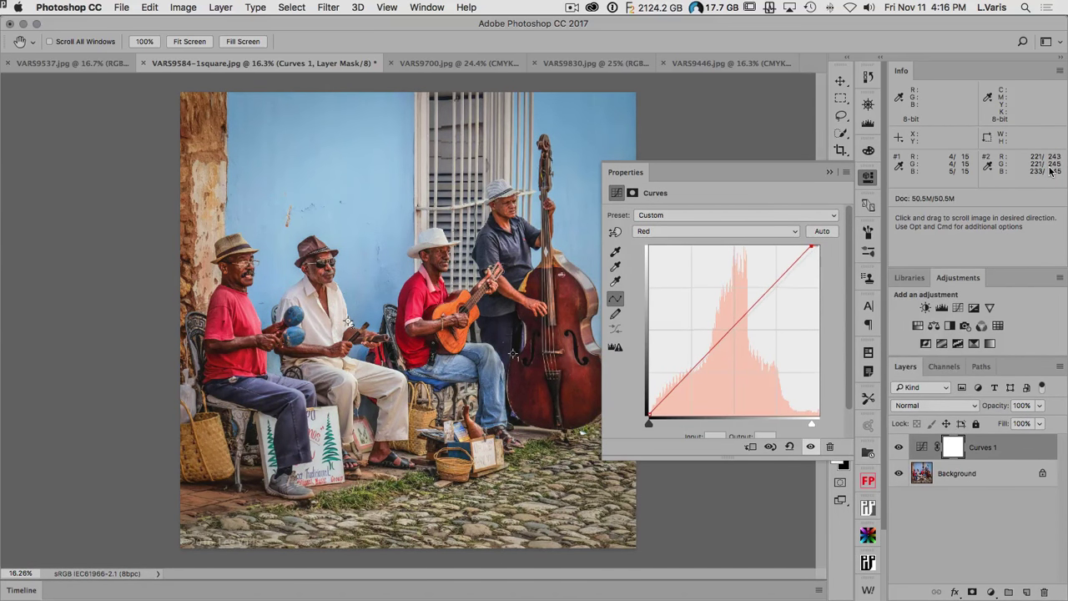
Compare the full image with and without the Curves 1 adjustment, leaving the layer visible.
left_click(869, 178)
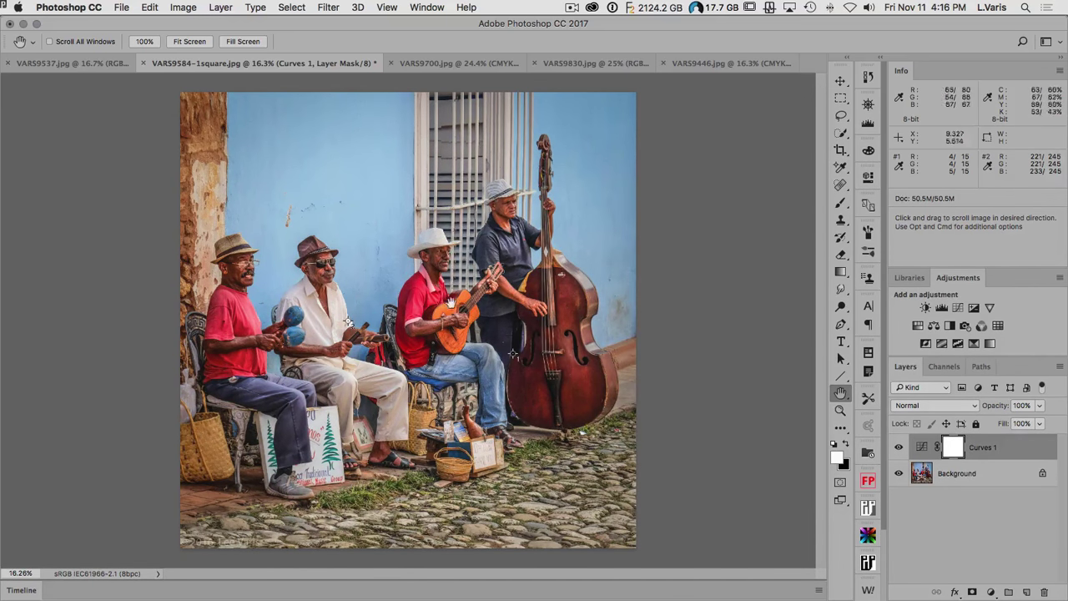
left_click(899, 449)
left_click(898, 448)
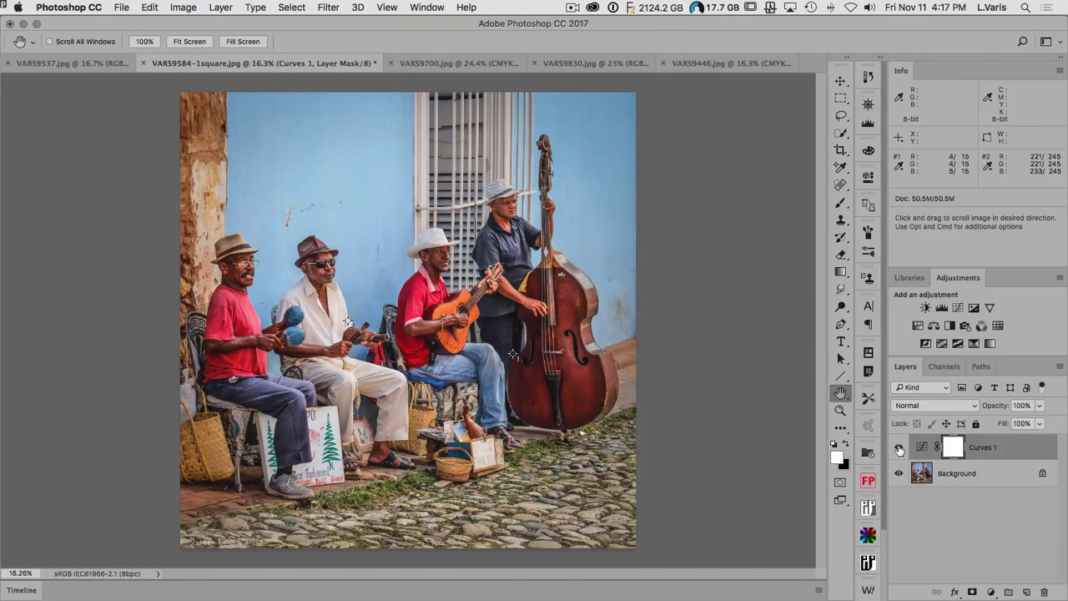
left_click(899, 448)
left_click(899, 448)
left_click(899, 448)
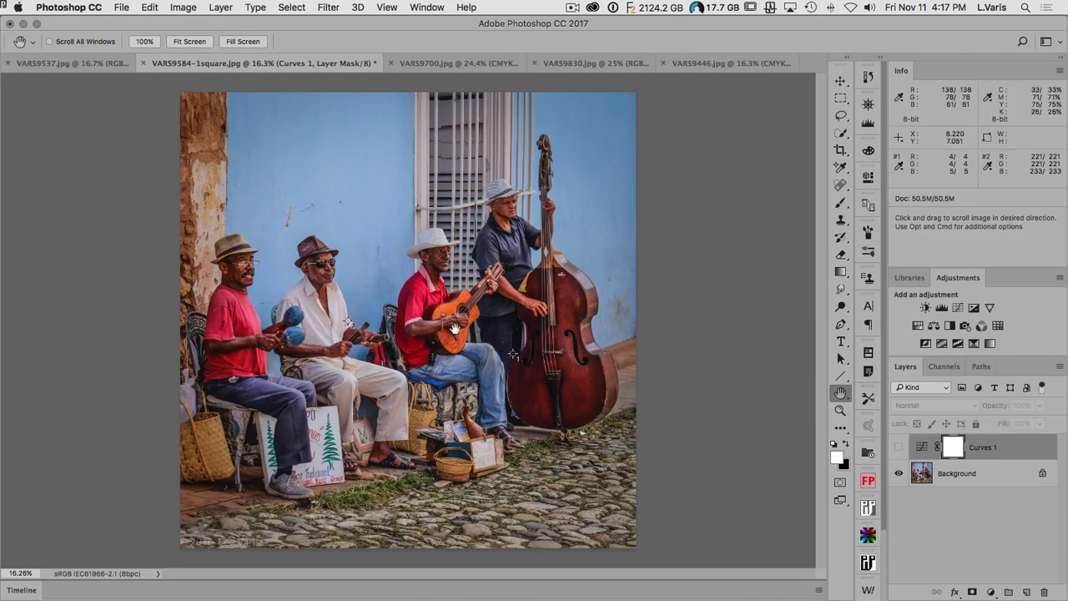
left_click(900, 448)
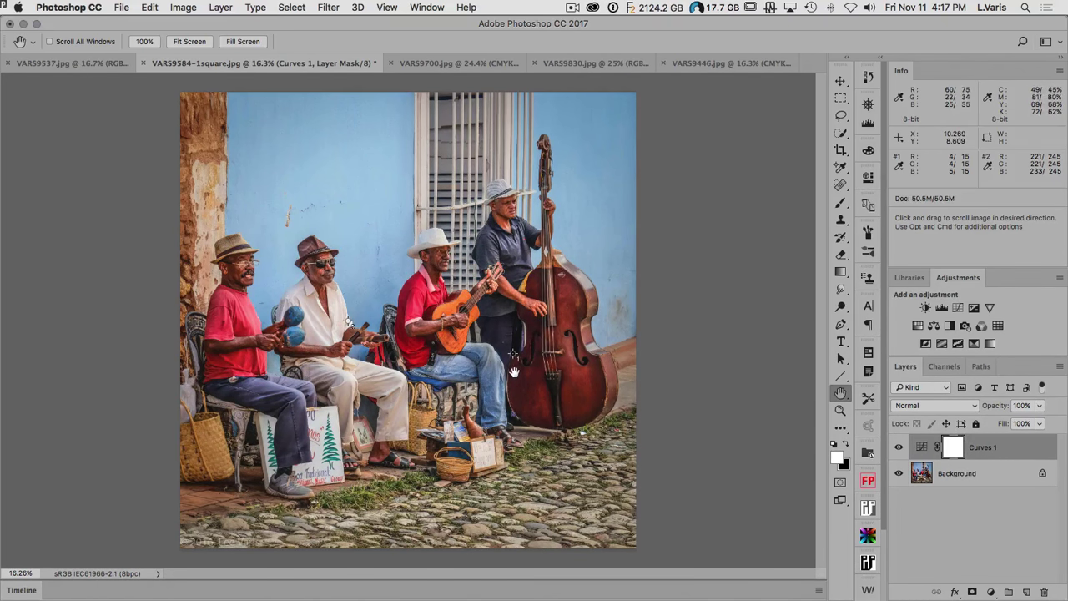
Flatten the image and convert it to CMYK Color using the U.S. Web Coated (SWOP) v2 profile.
left_click(1060, 367)
left_click(1004, 518)
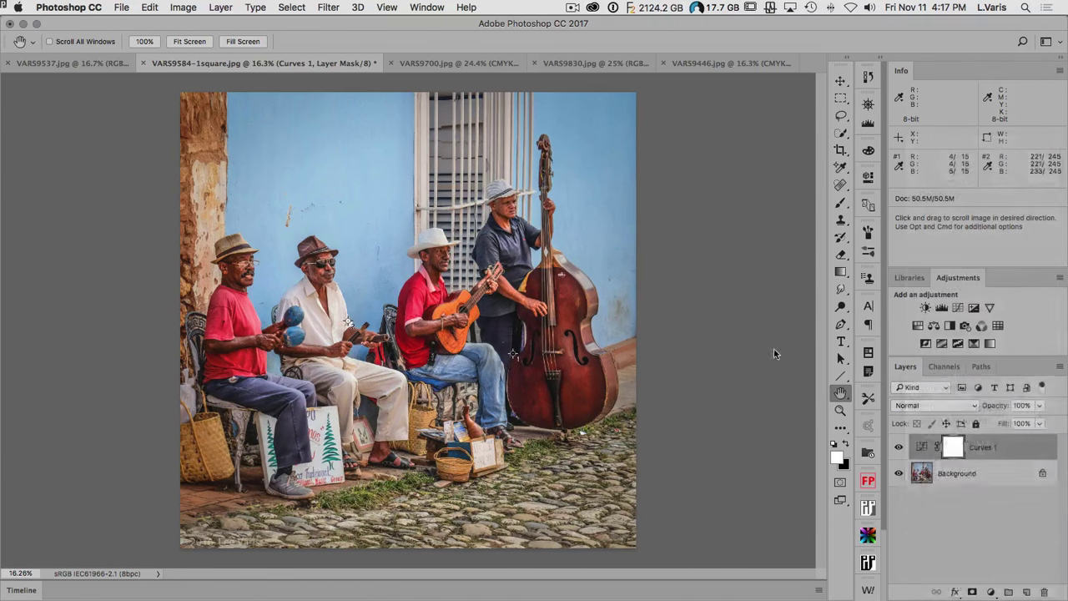
left_click(186, 10)
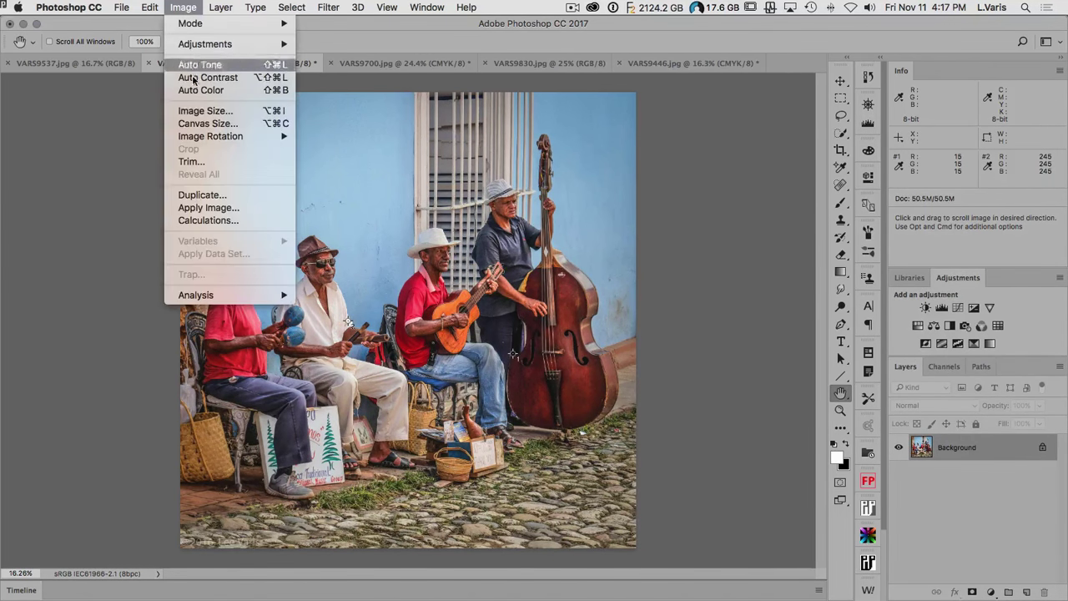
mouse_move(191, 25)
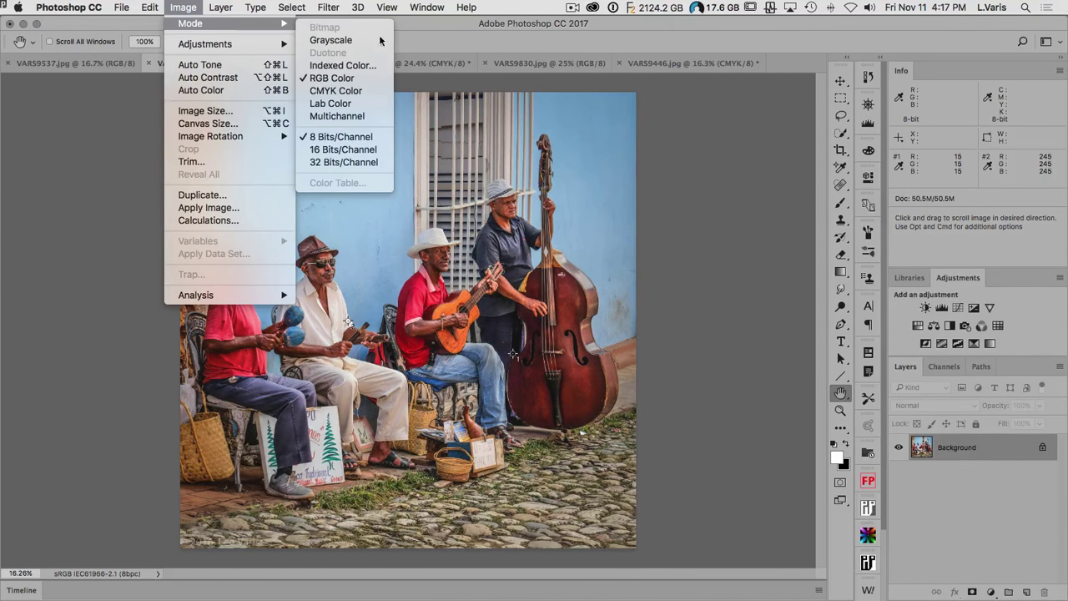
left_click(366, 90)
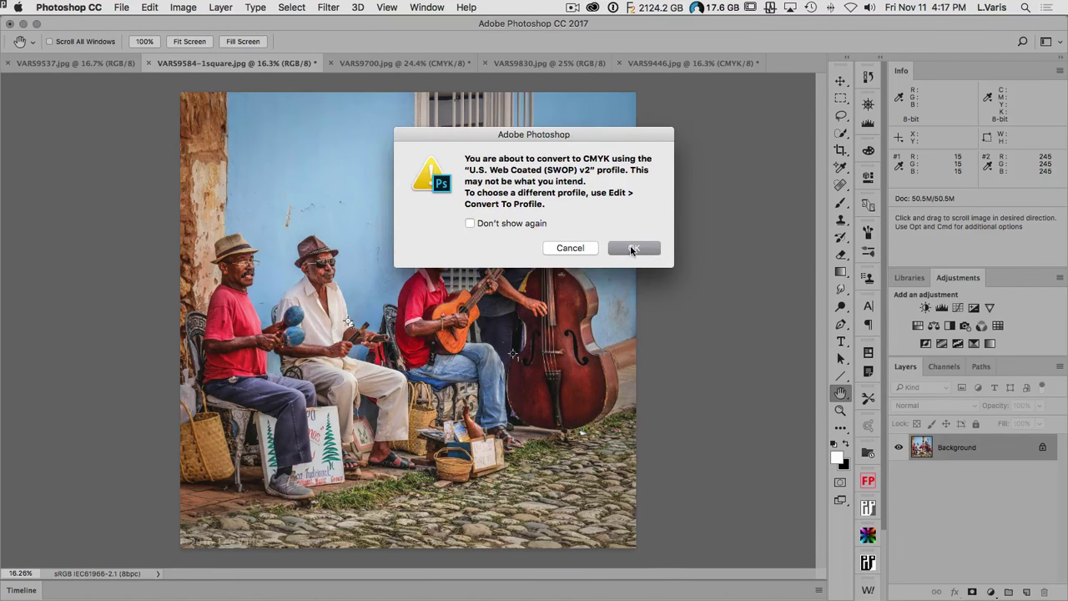
left_click(633, 248)
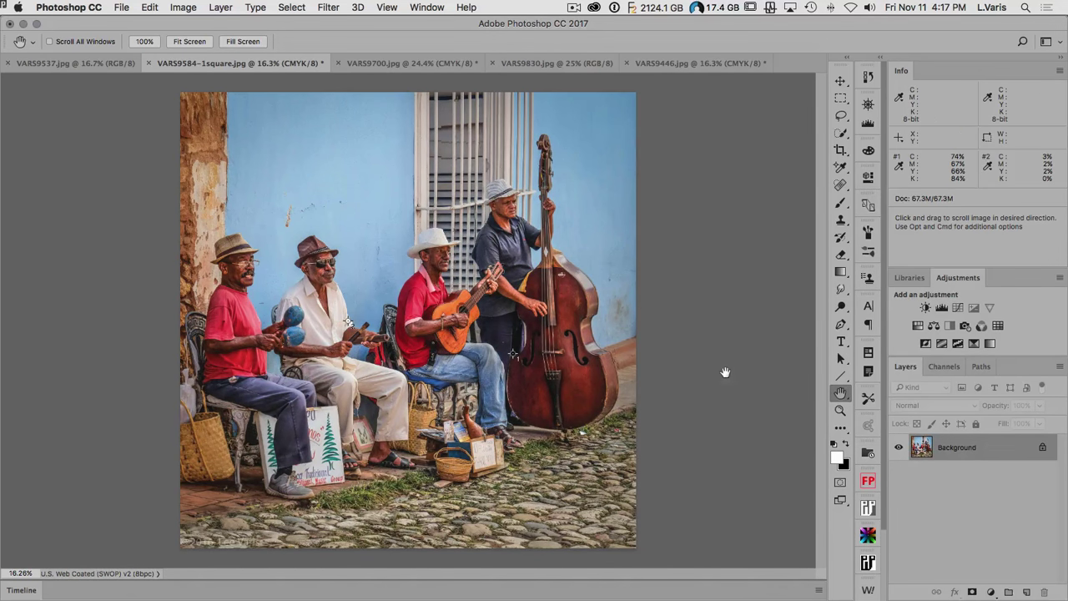
Add a Selective Color adjustment layer and set Black to +20% for the Blacks range.
left_click(974, 343)
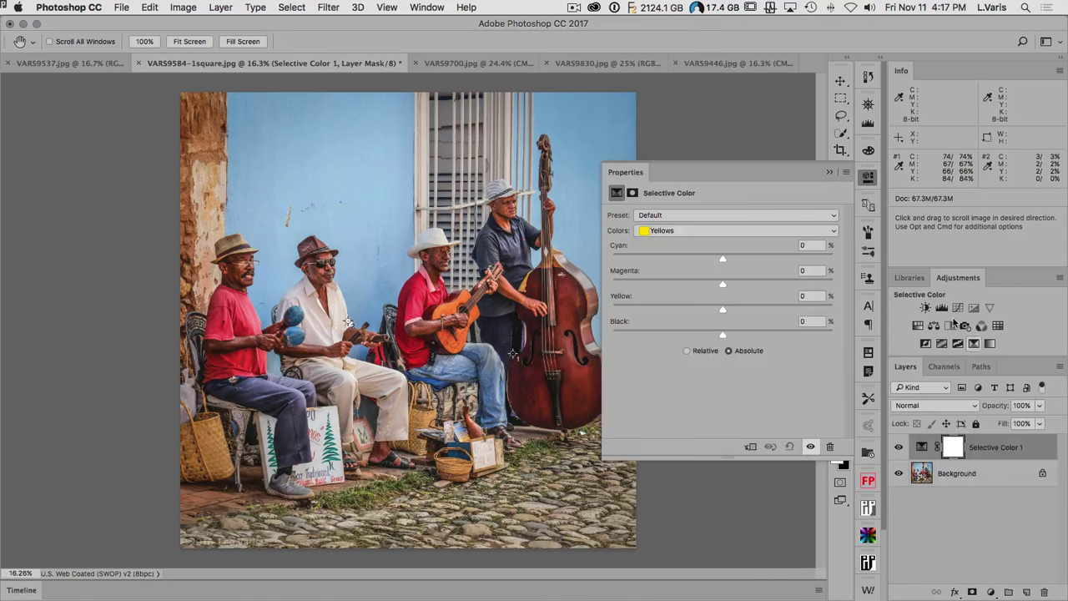
left_click(735, 228)
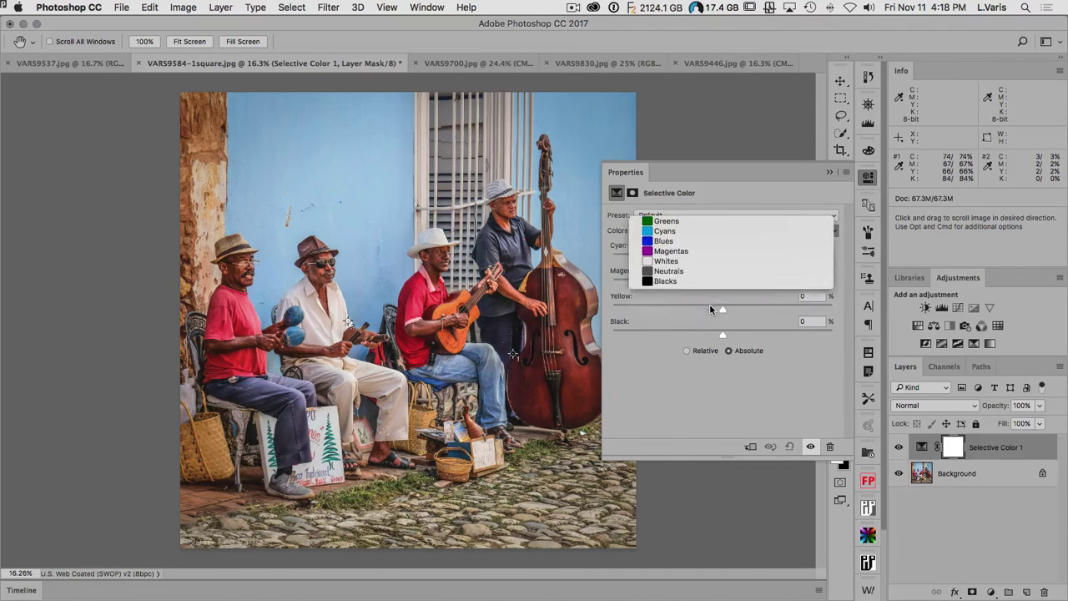
left_click(710, 281)
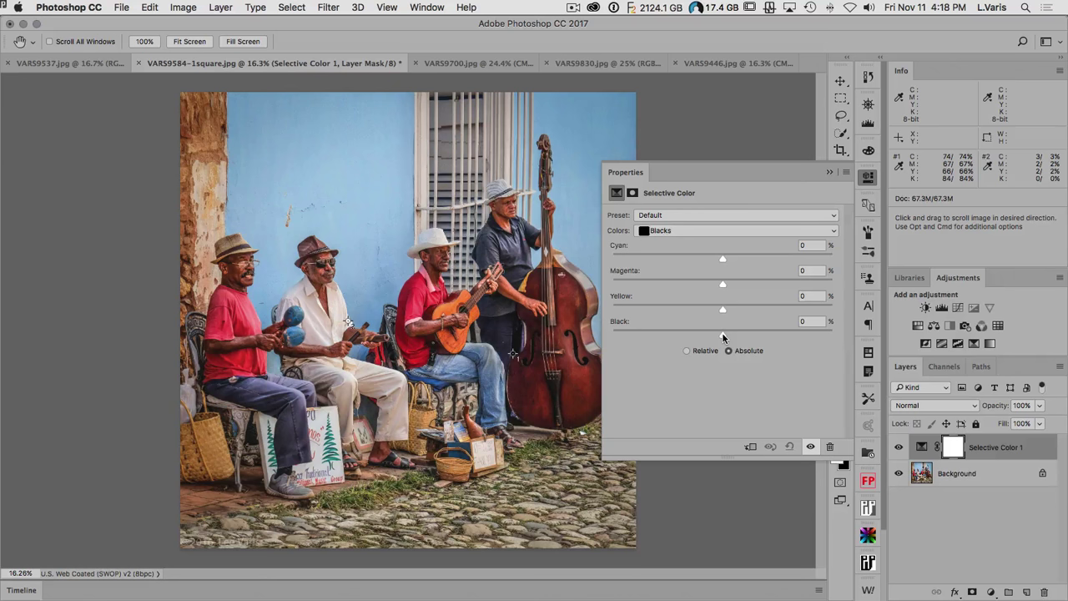
left_click_drag(723, 333, 742, 337)
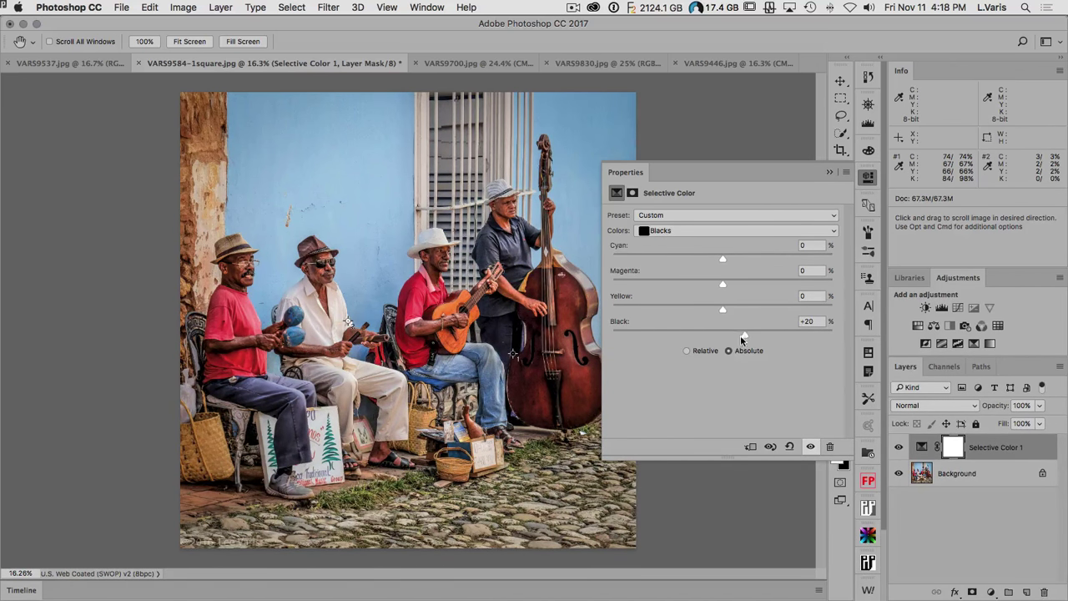
Set Cyan, Magenta and Yellow to -5% for the Blacks and switch sampler #1 to total ink.
left_click_drag(721, 257, 717, 288)
left_click(898, 164)
left_click(915, 284)
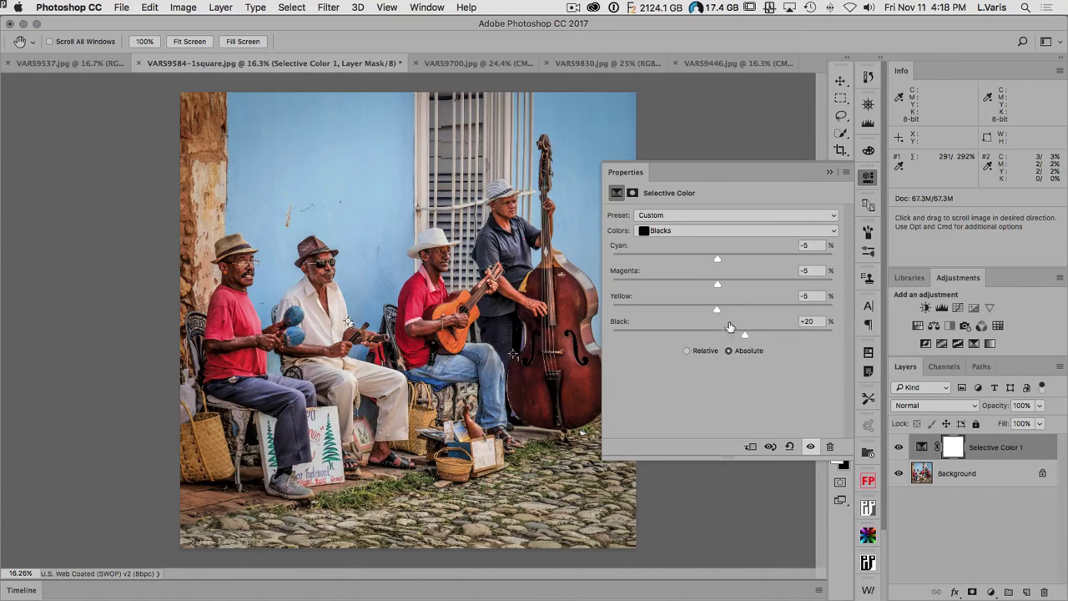
Compare the image with and without the Selective Color adjustment, keep it enabled, and flatten the image.
left_click(811, 448)
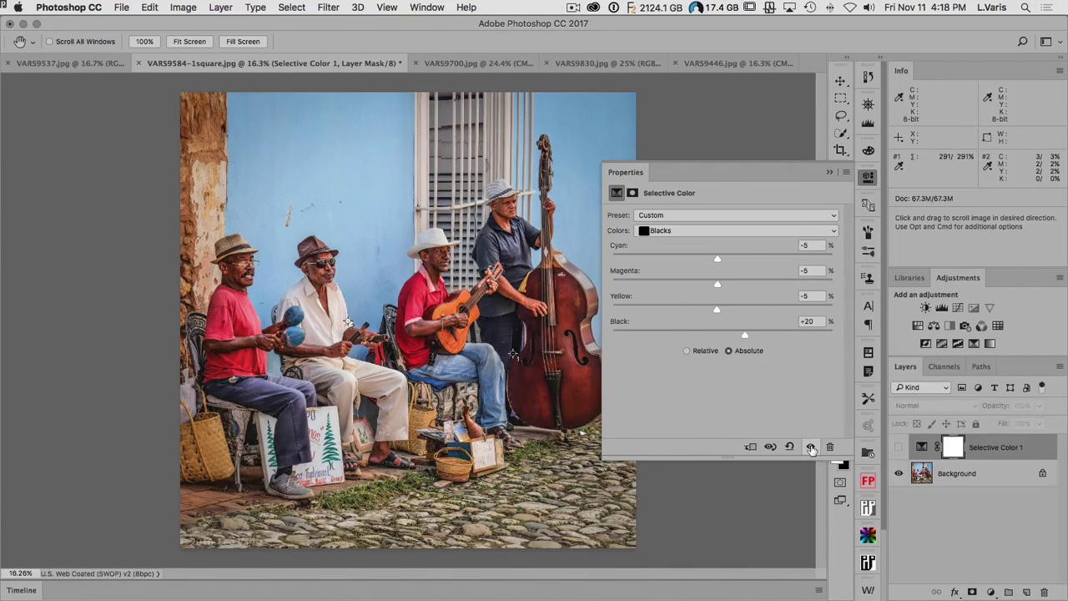
left_click(811, 448)
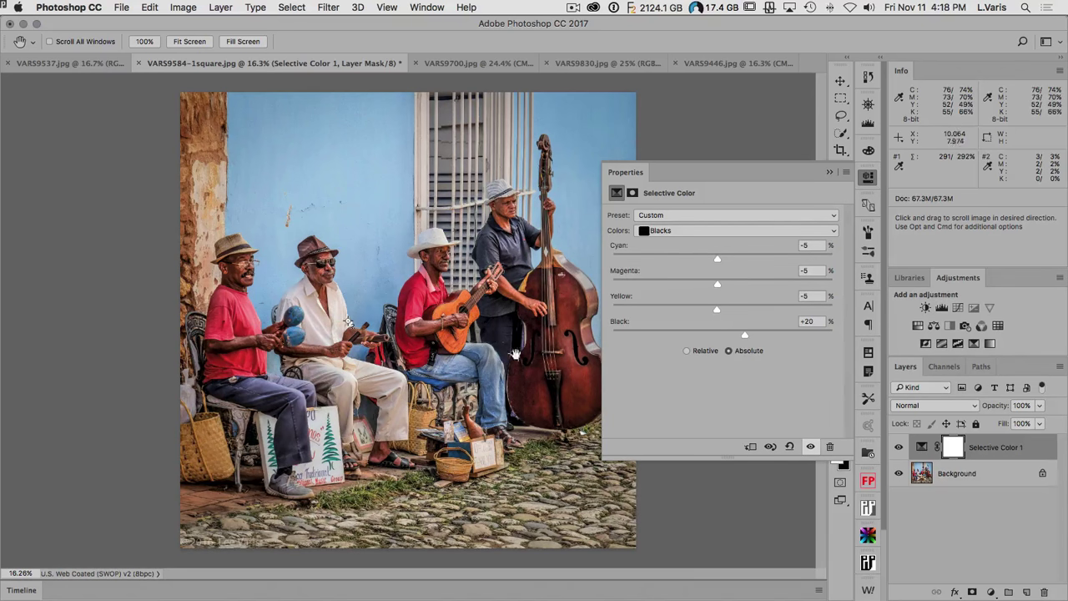
left_click(868, 180)
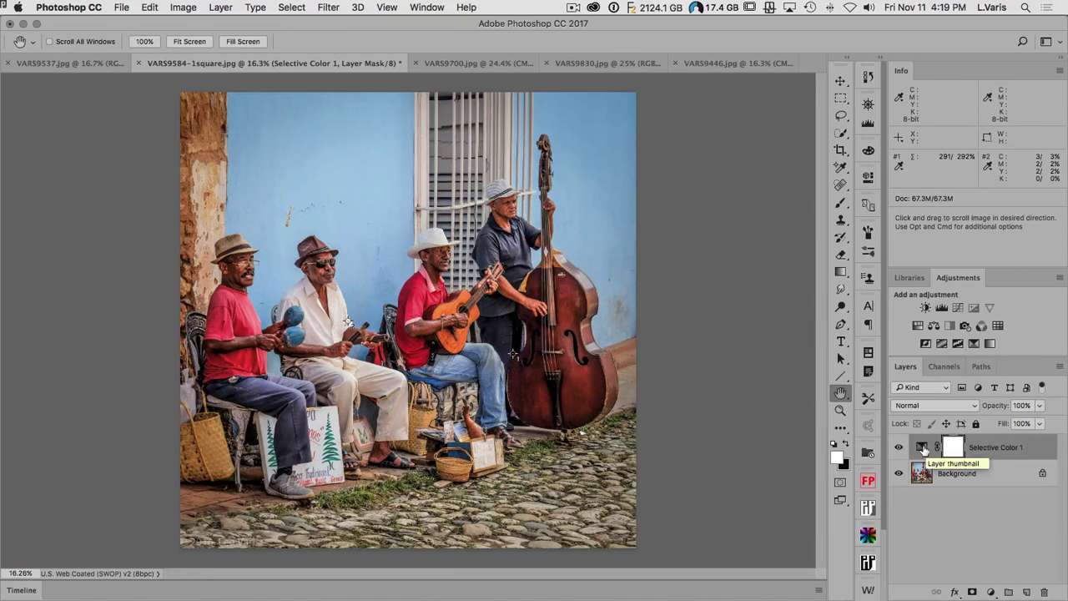
left_click(1060, 367)
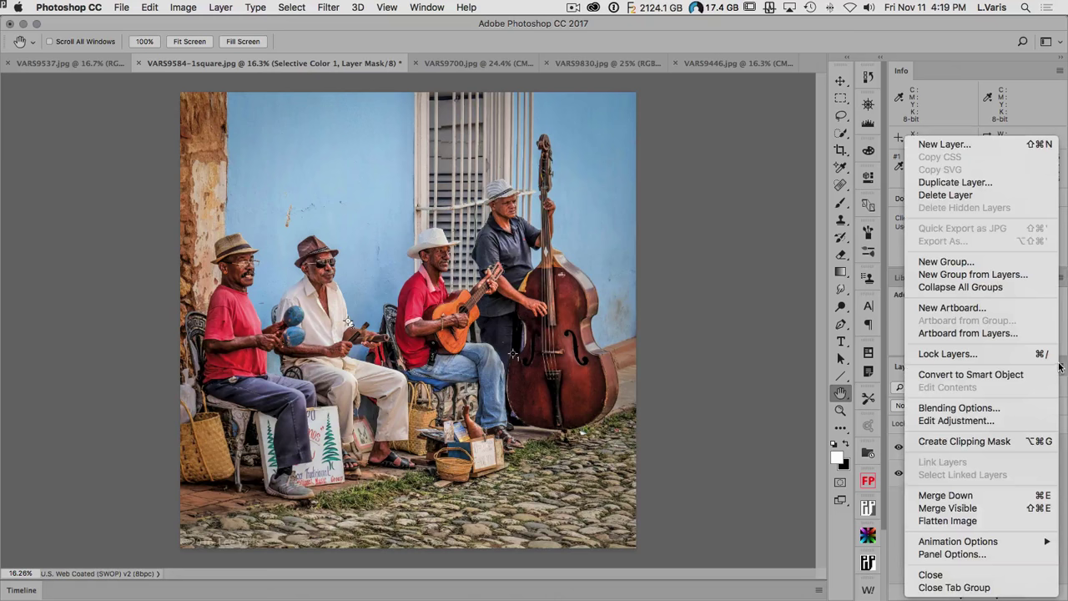
left_click(986, 519)
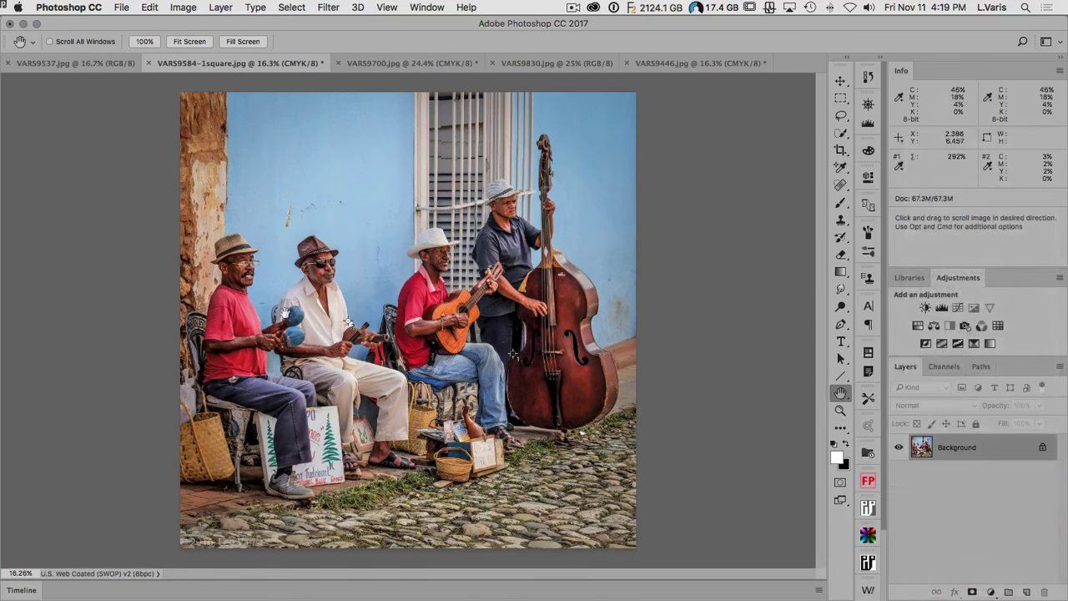
Examine the seated musicians up close at 50% magnification.
left_click(394, 301)
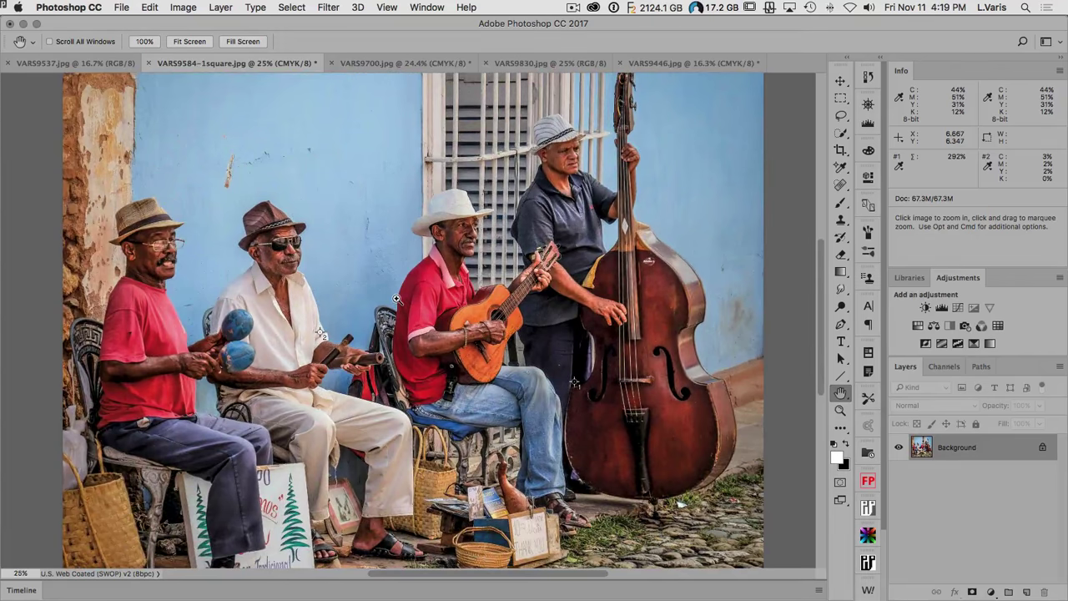
left_click(397, 299)
left_click(397, 298)
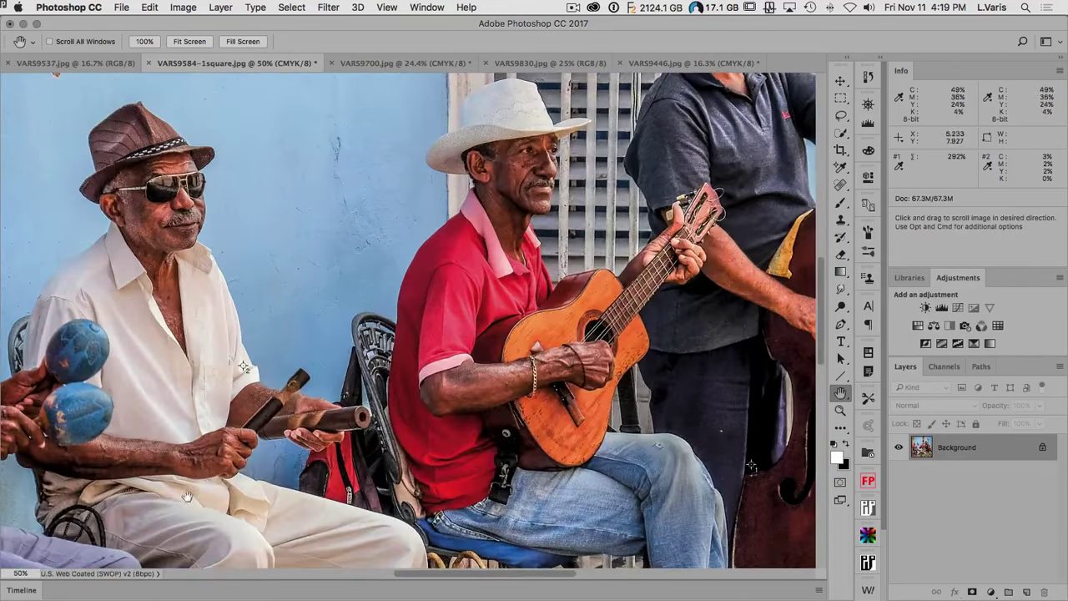
Inspect the musicians in full colour and view the Cyan, Magenta, Yellow and Black channels one at a time.
left_click_drag(476, 234, 400, 267)
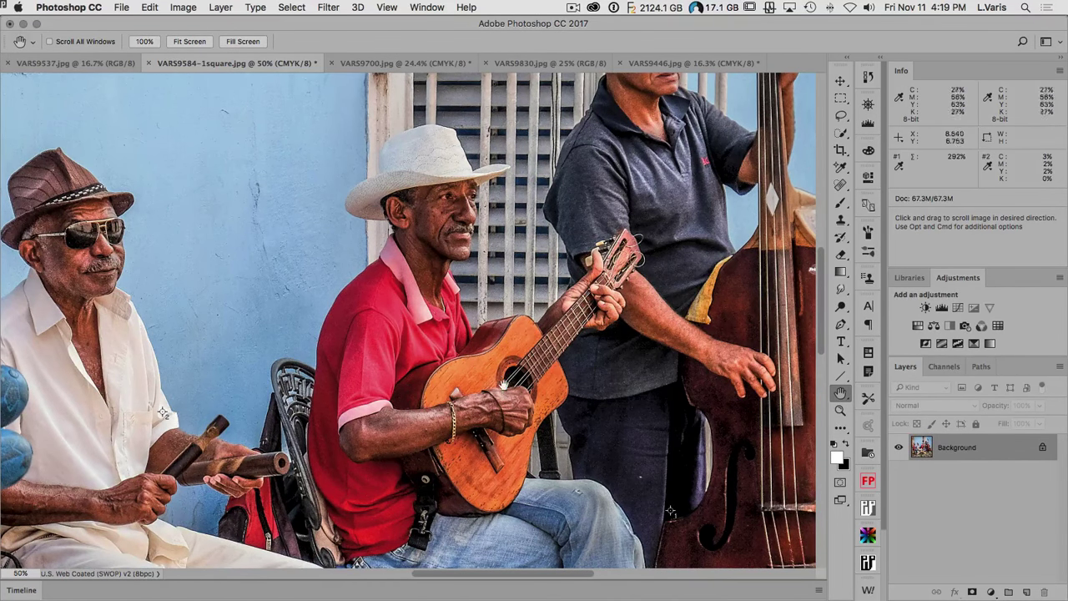
left_click_drag(507, 381, 488, 458)
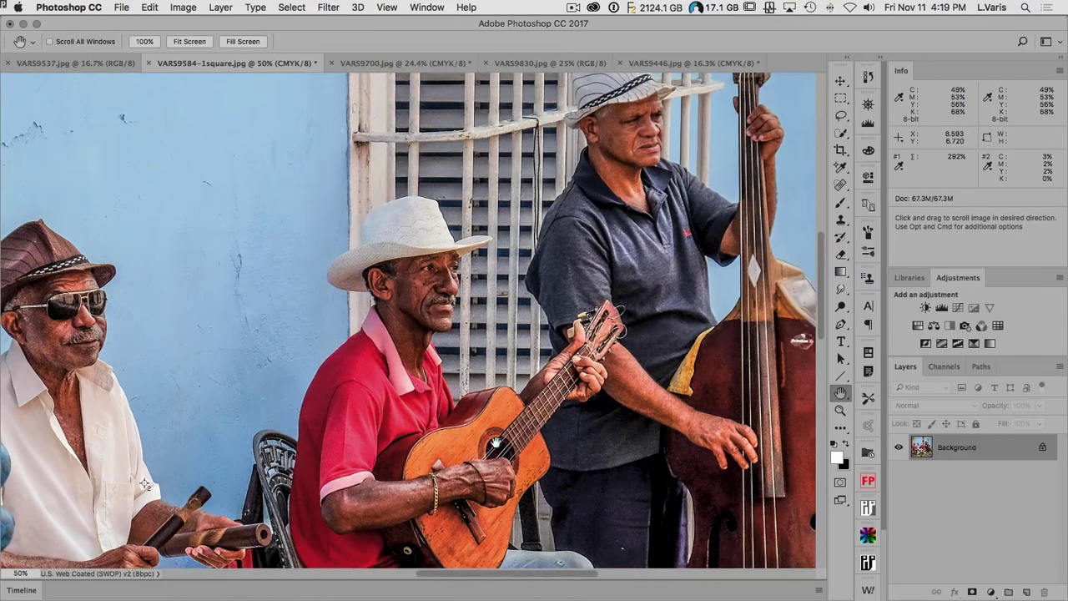
left_click_drag(608, 239, 591, 273)
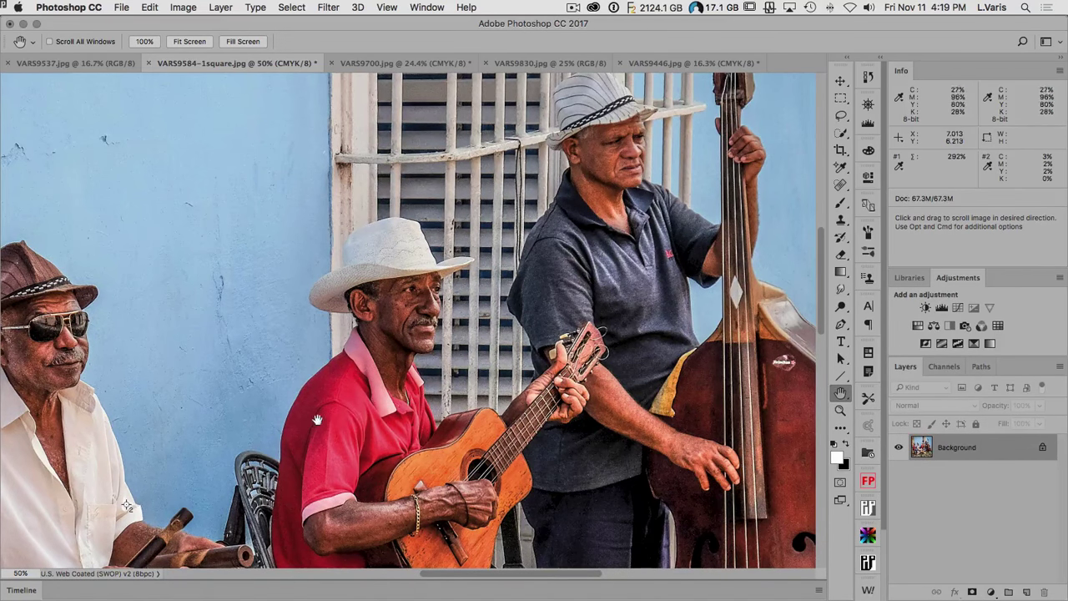
left_click(946, 368)
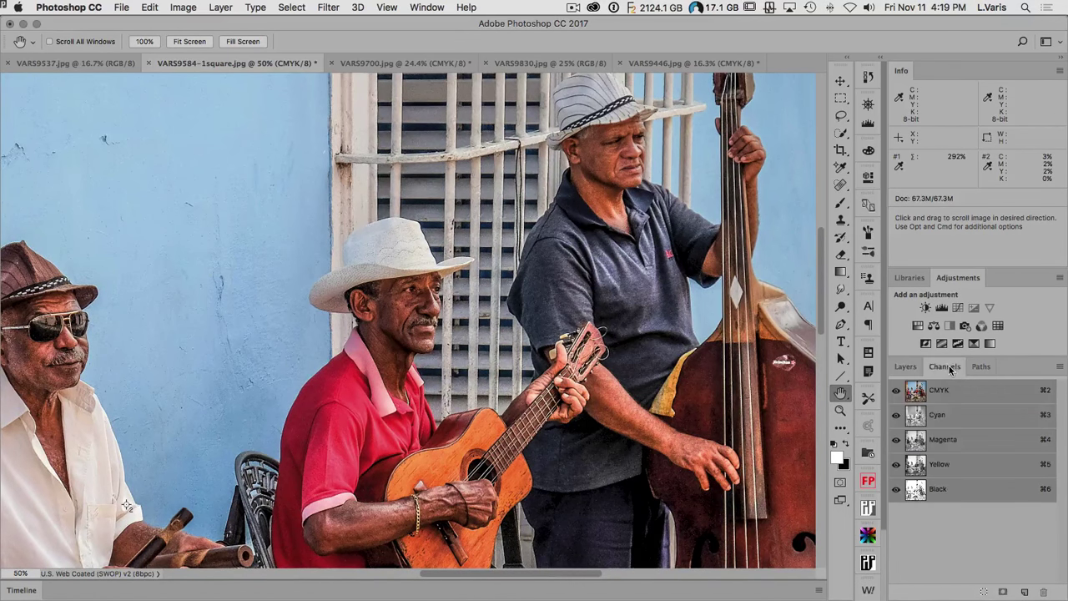
left_click(918, 419)
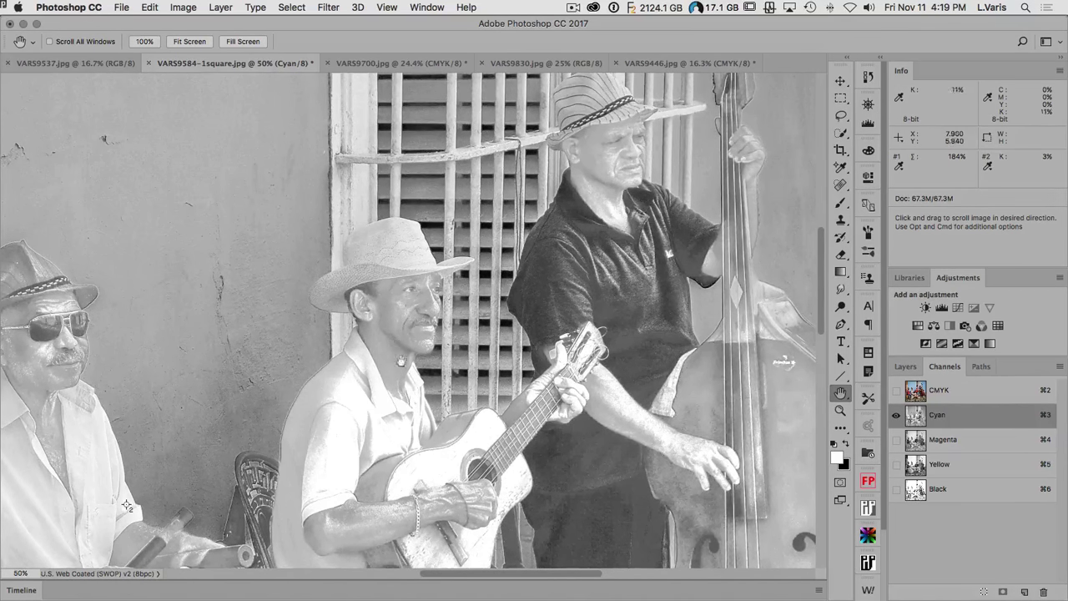
left_click(918, 444)
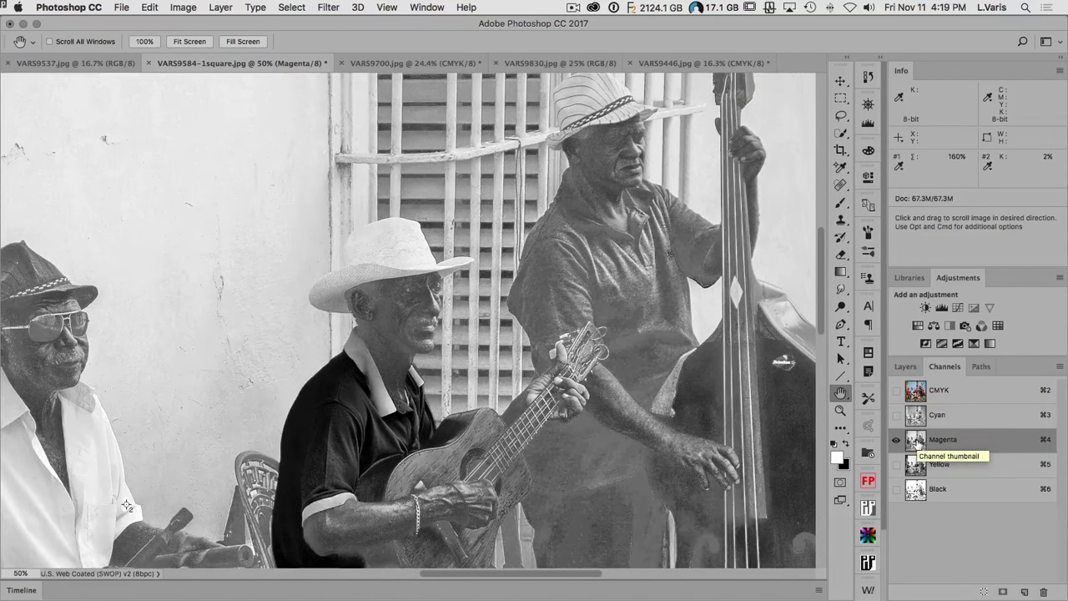
left_click(916, 463)
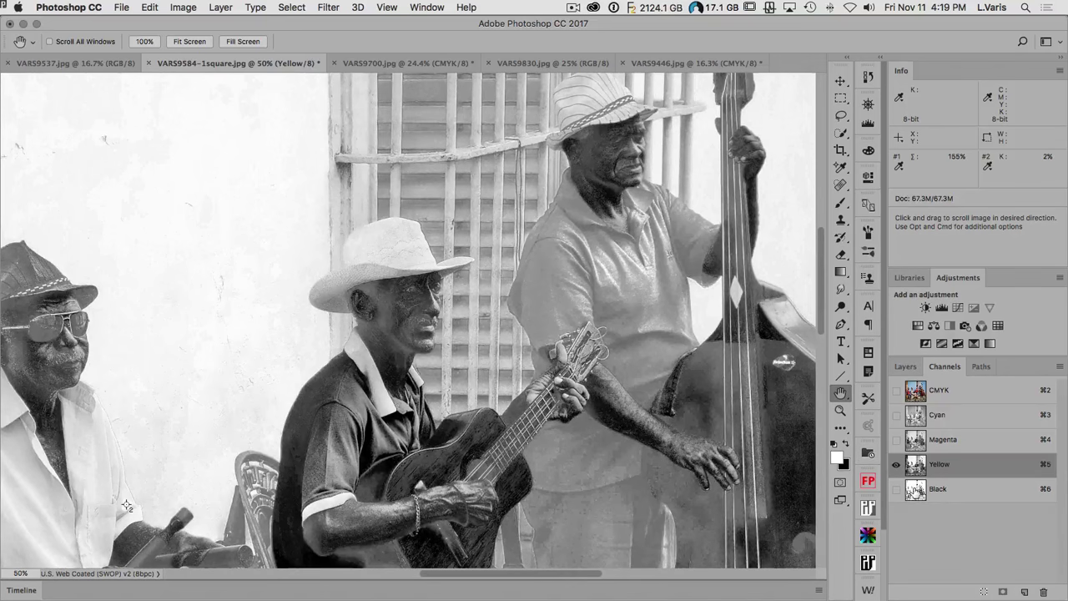
key("super+6")
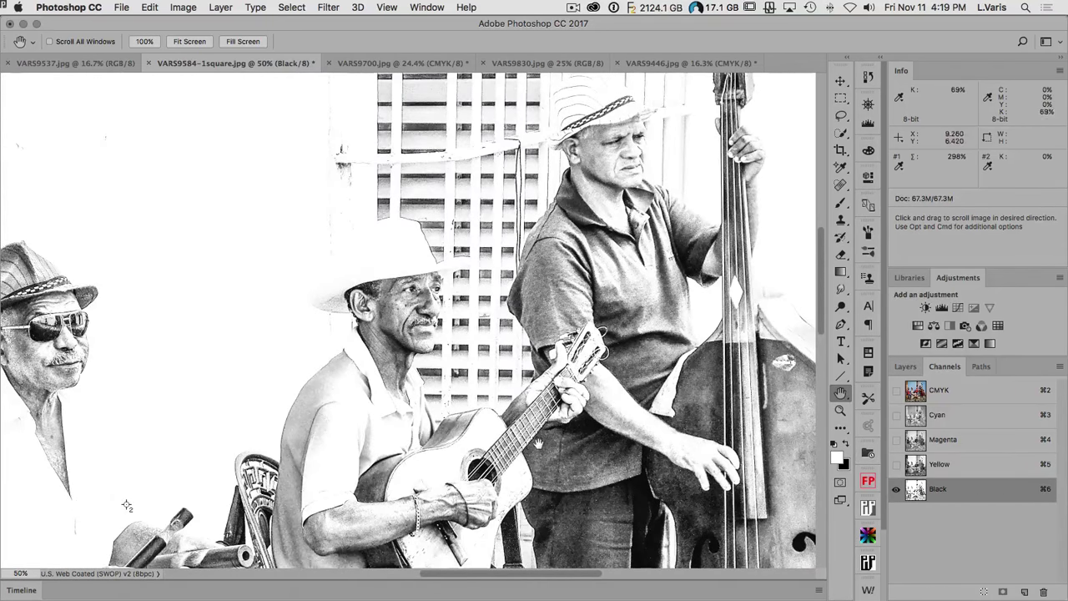
Examine the Black channel's detail across the musicians and return to the CMYK composite view.
left_click_drag(553, 455, 718, 323)
left_click_drag(235, 348, 364, 293)
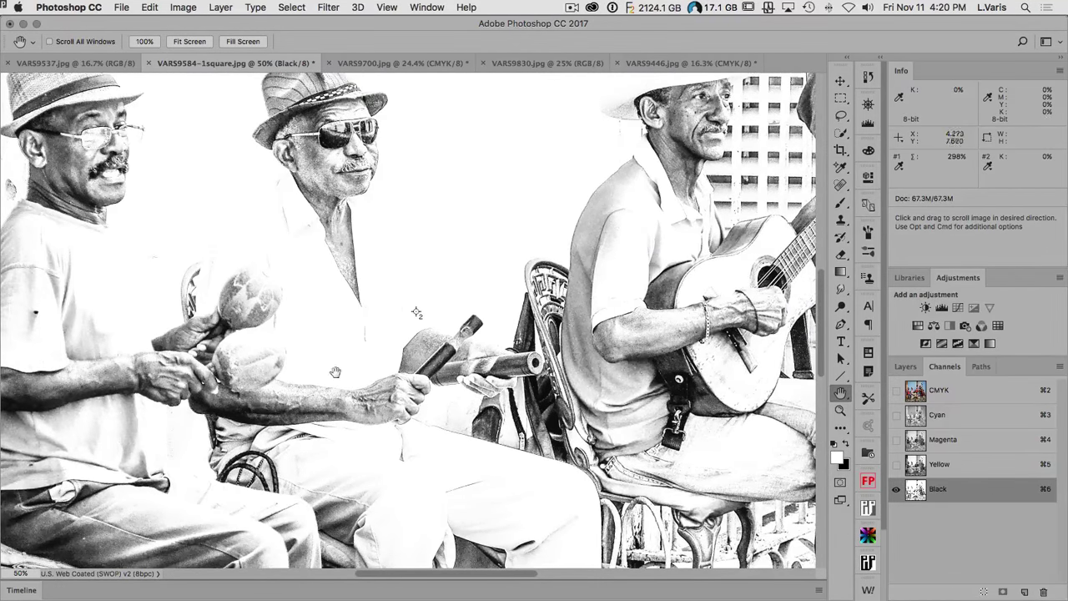
left_click_drag(731, 285, 568, 307)
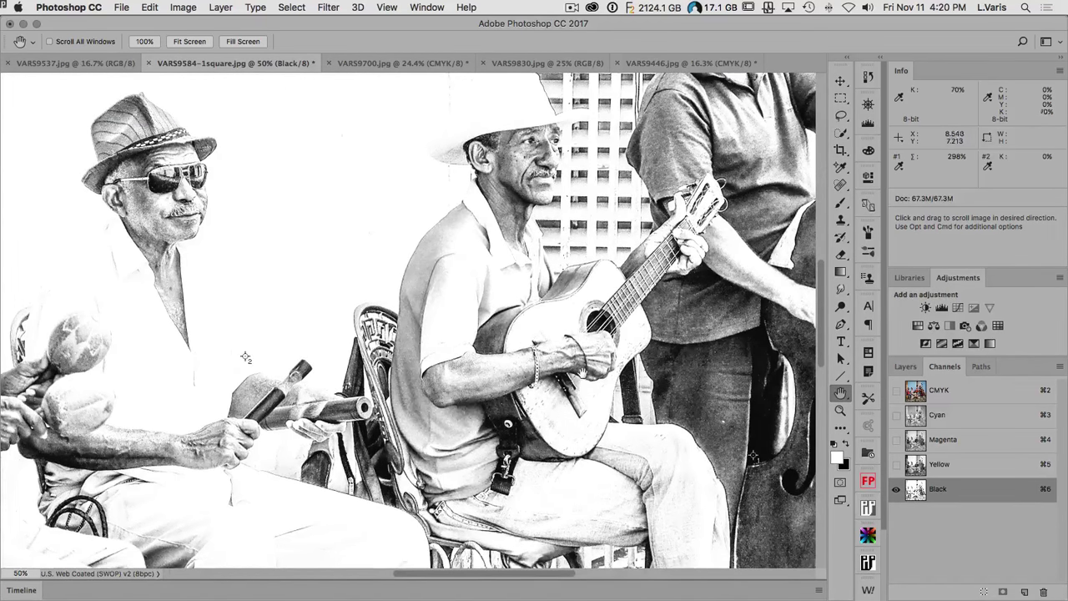
left_click_drag(589, 367, 575, 399)
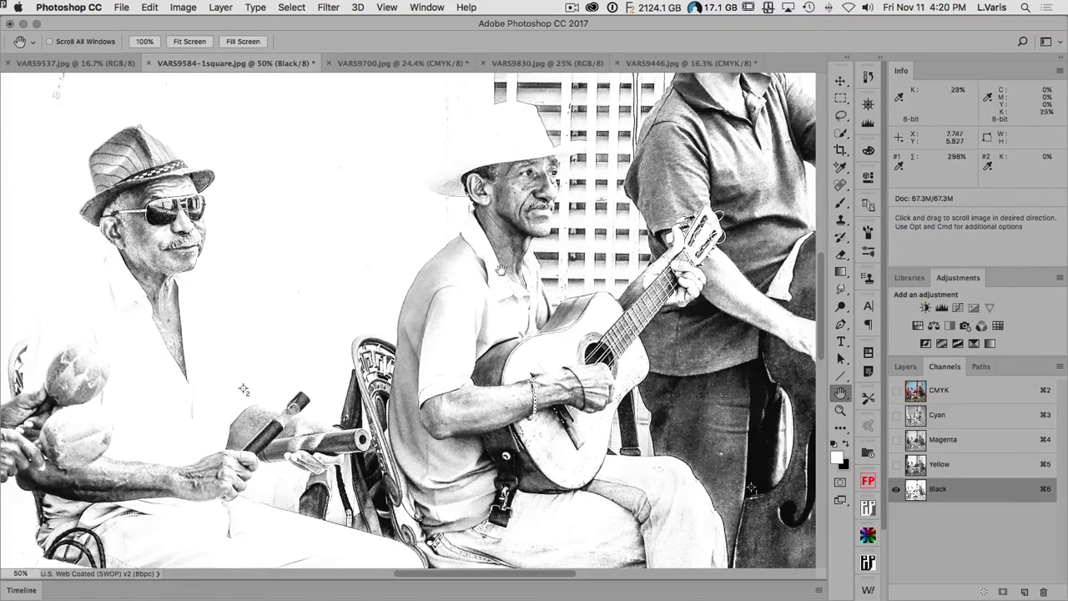
left_click_drag(498, 264, 410, 306)
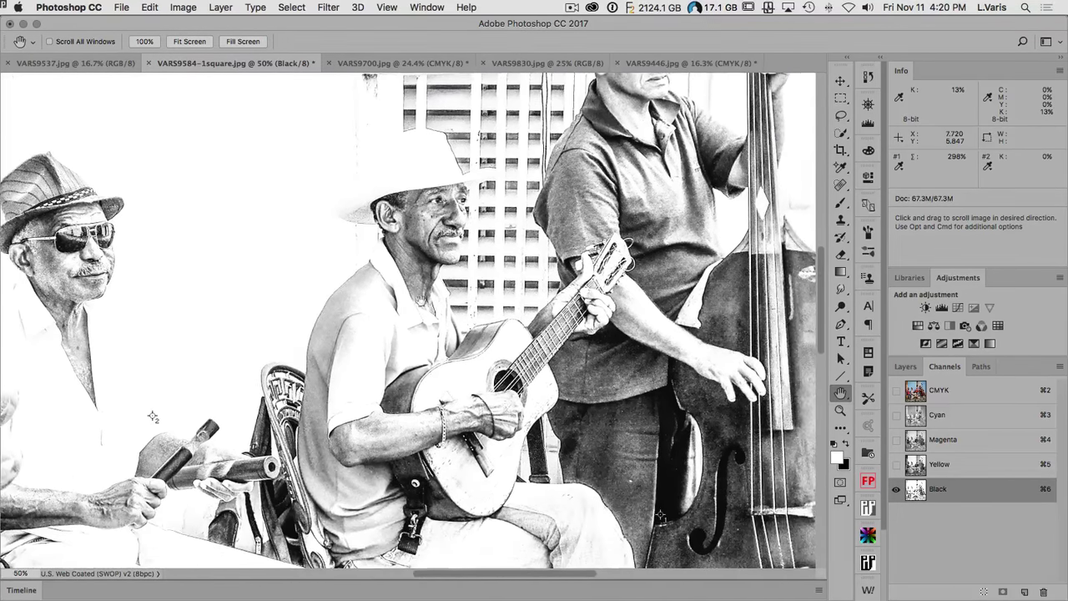
left_click_drag(710, 409, 678, 359)
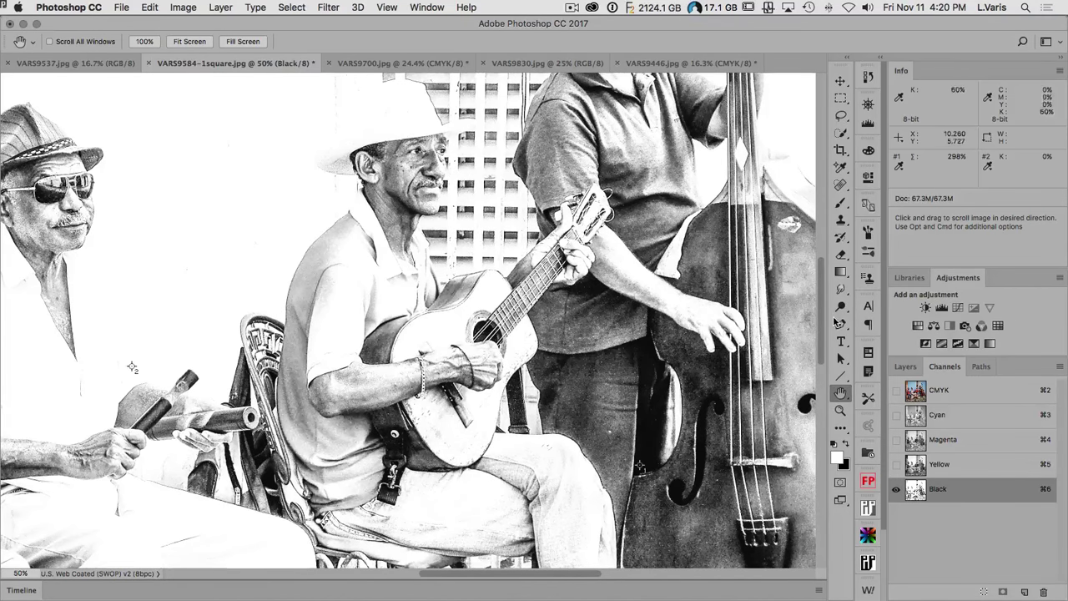
left_click(921, 393)
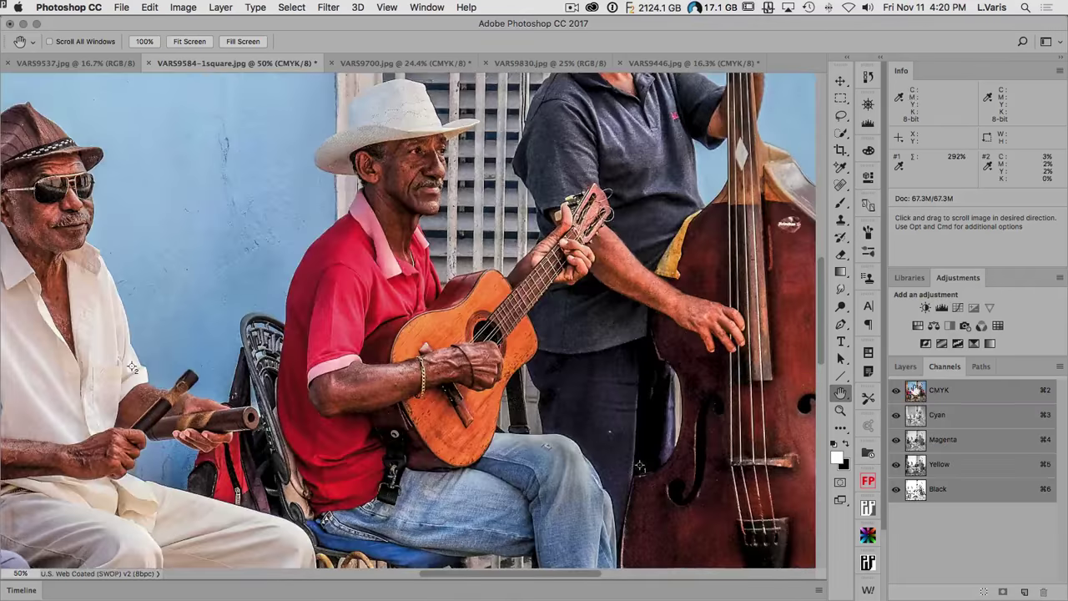
Duplicate the Background layer and restrict the copy's blending to the K channel, excluding C, M and Y.
left_click(904, 369)
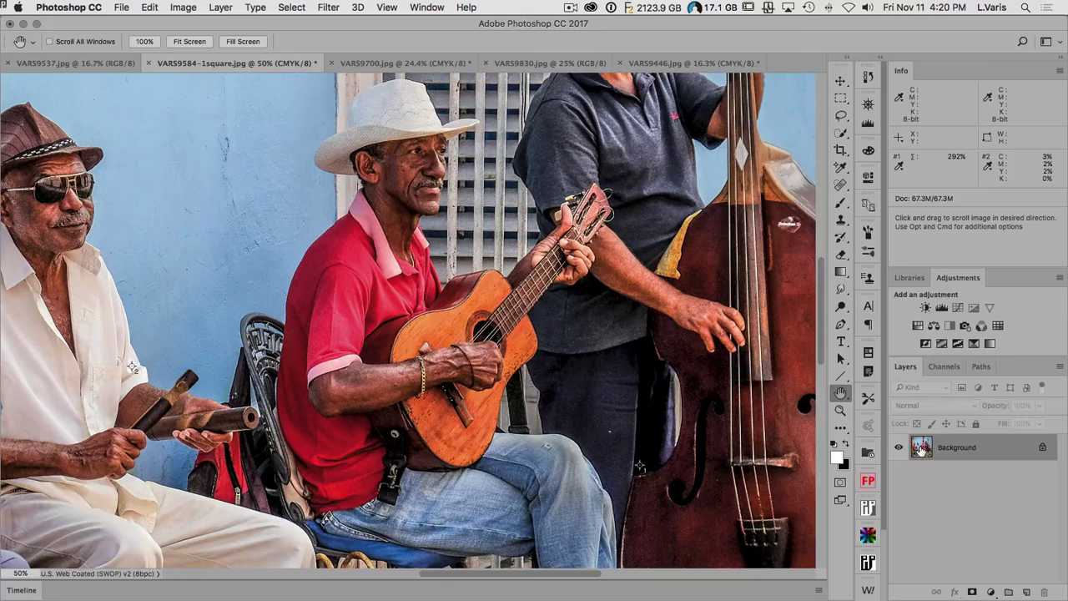
left_click_drag(922, 447, 1025, 590)
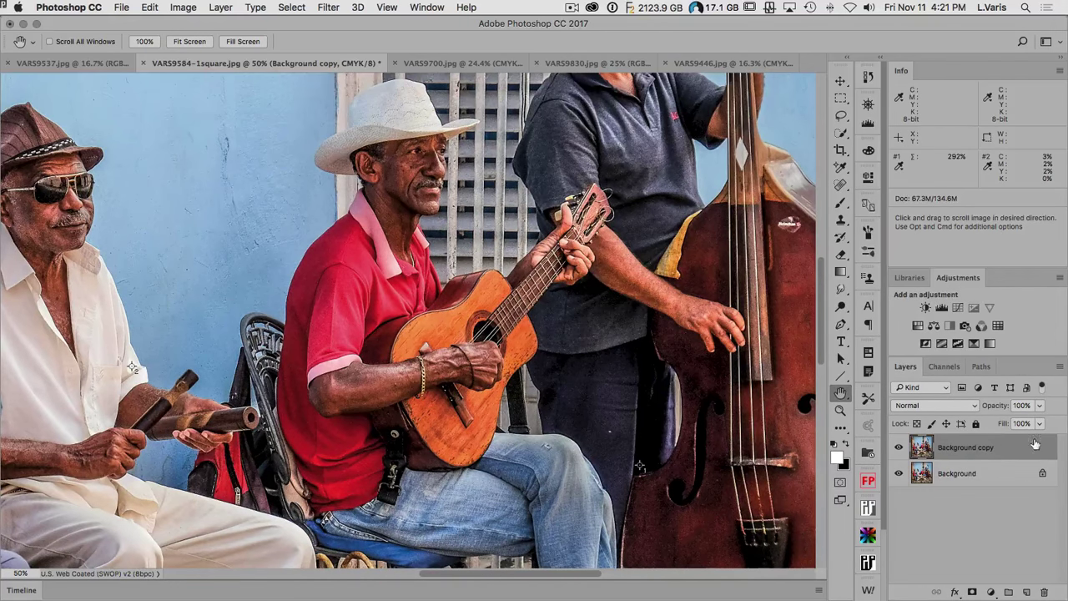
left_click(1058, 368)
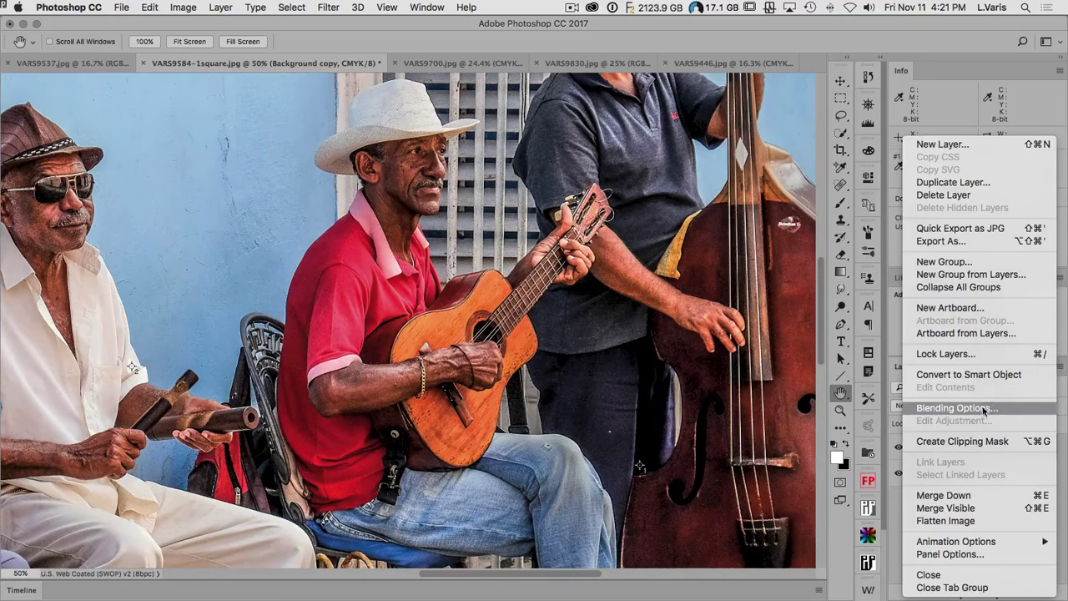
left_click(1016, 408)
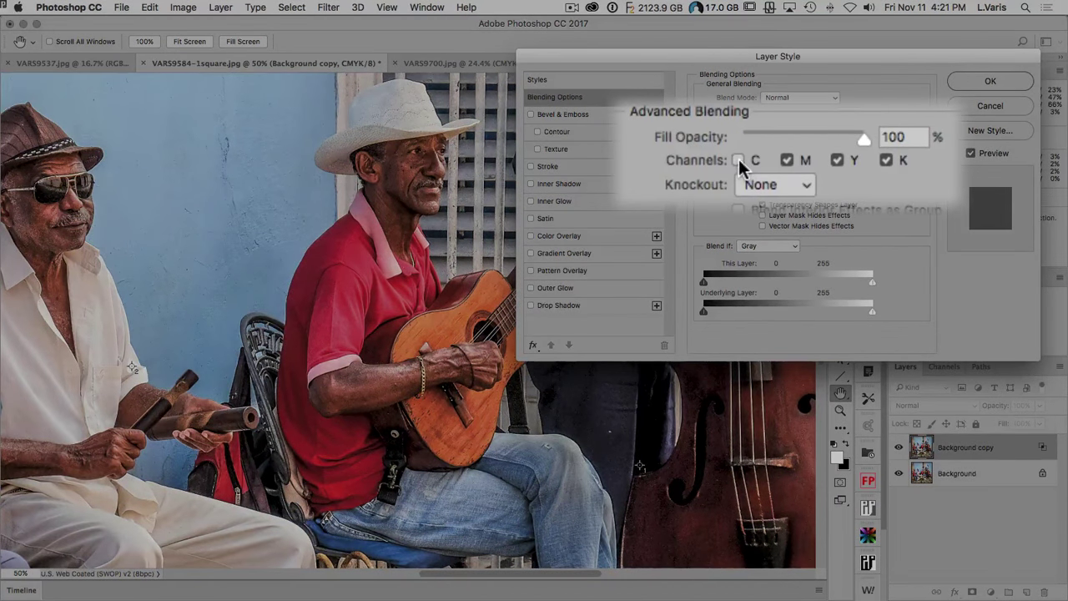
left_click(787, 160)
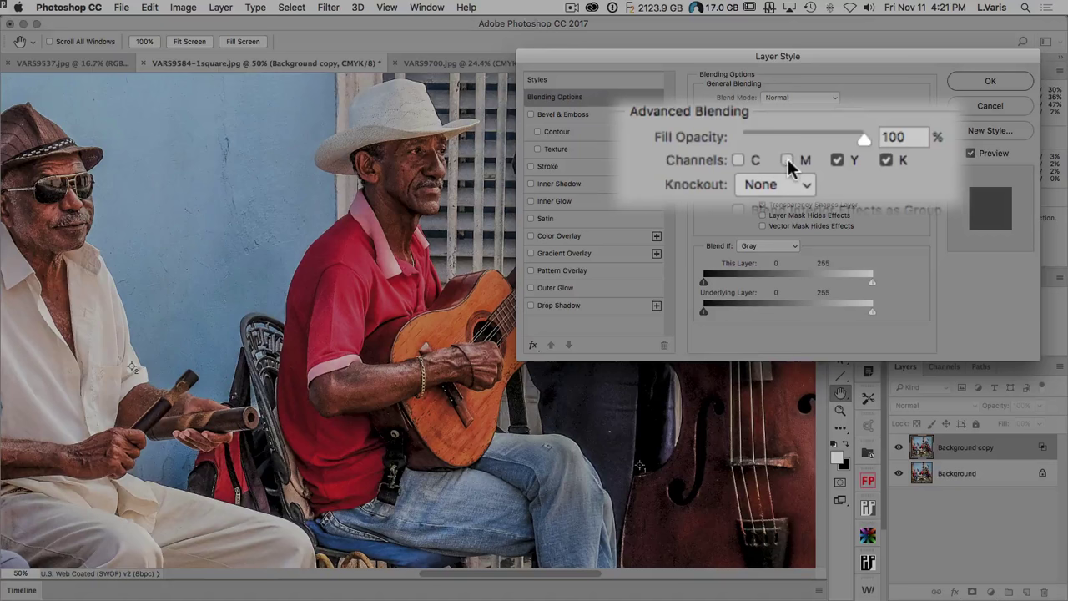
left_click(837, 159)
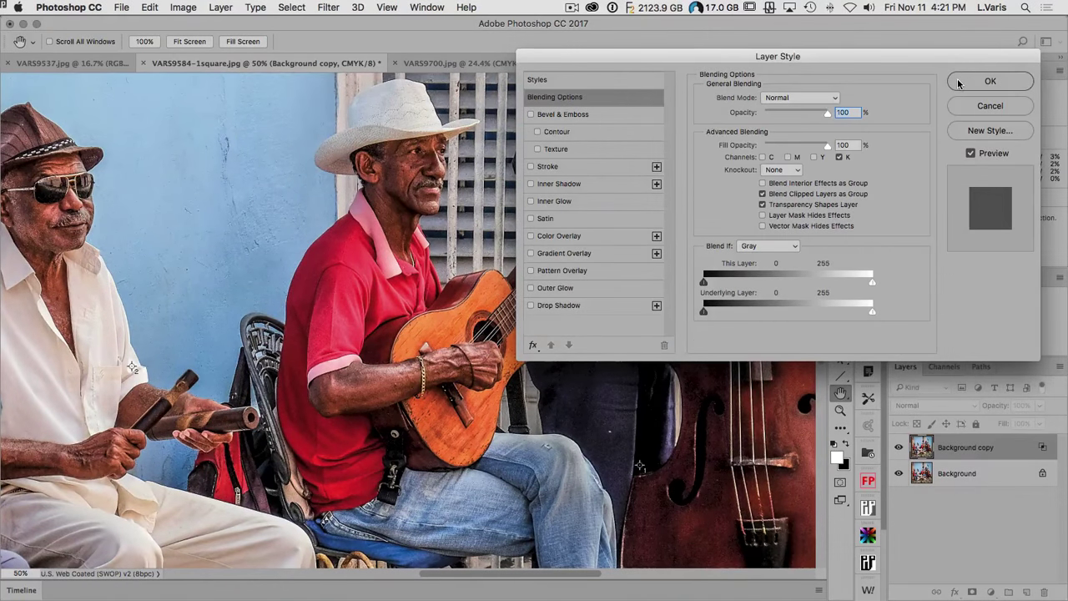
left_click(959, 83)
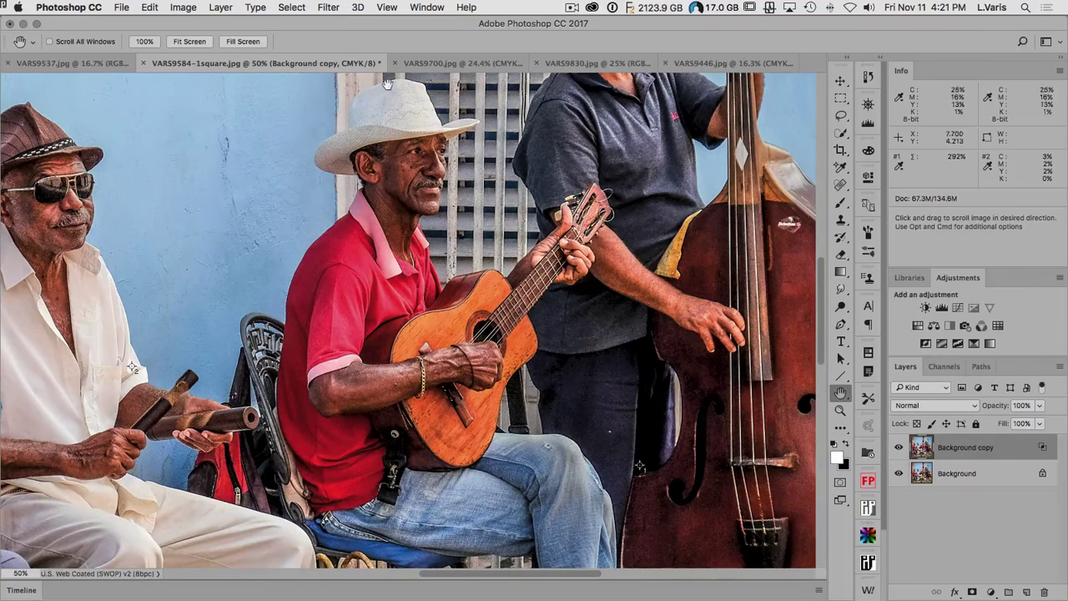
Start an Unsharp Mask on the Background copy with Amount 500% and Threshold 0, and set Radius to 0.9 pixels.
left_click(329, 8)
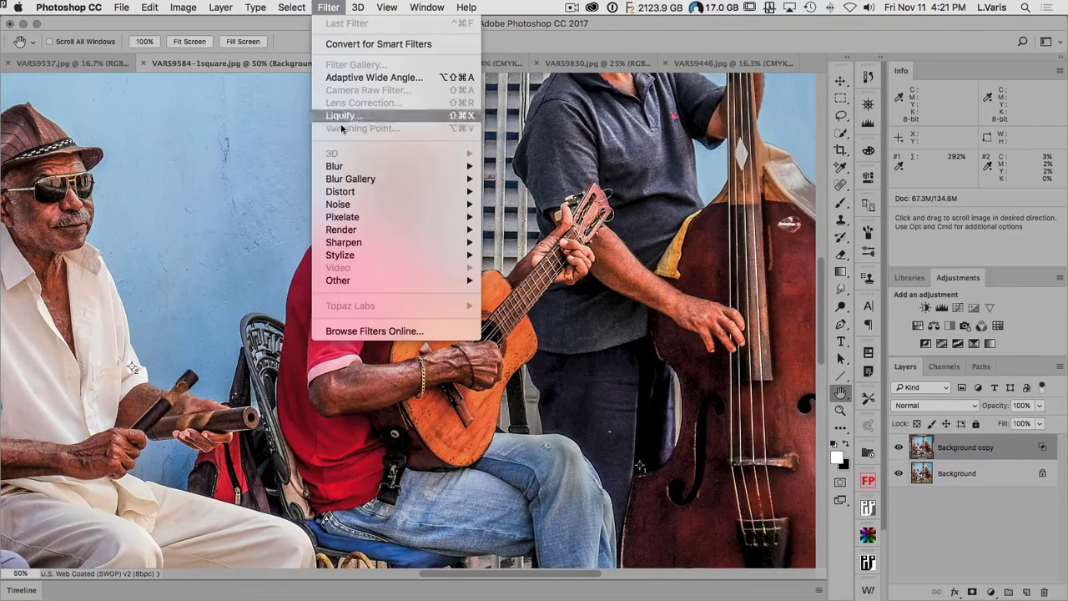
mouse_move(354, 231)
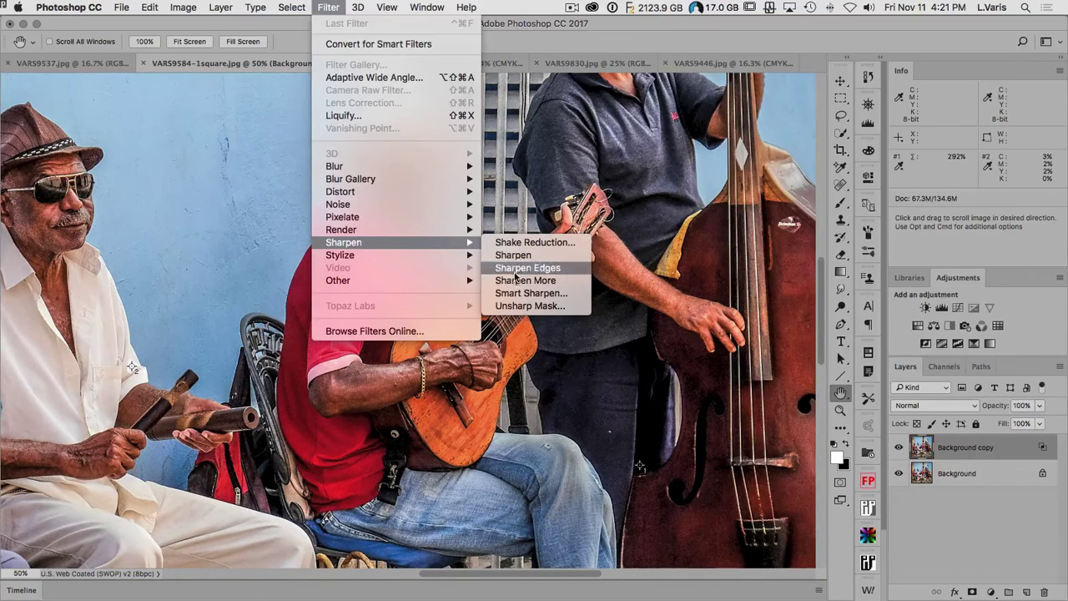
left_click(527, 305)
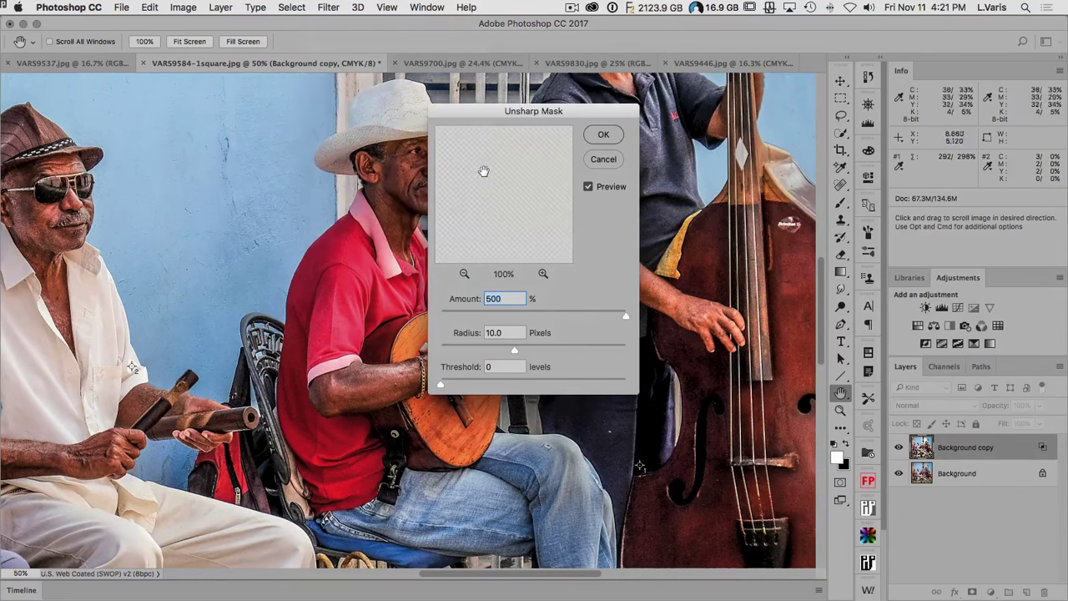
left_click_drag(462, 108, 601, 108)
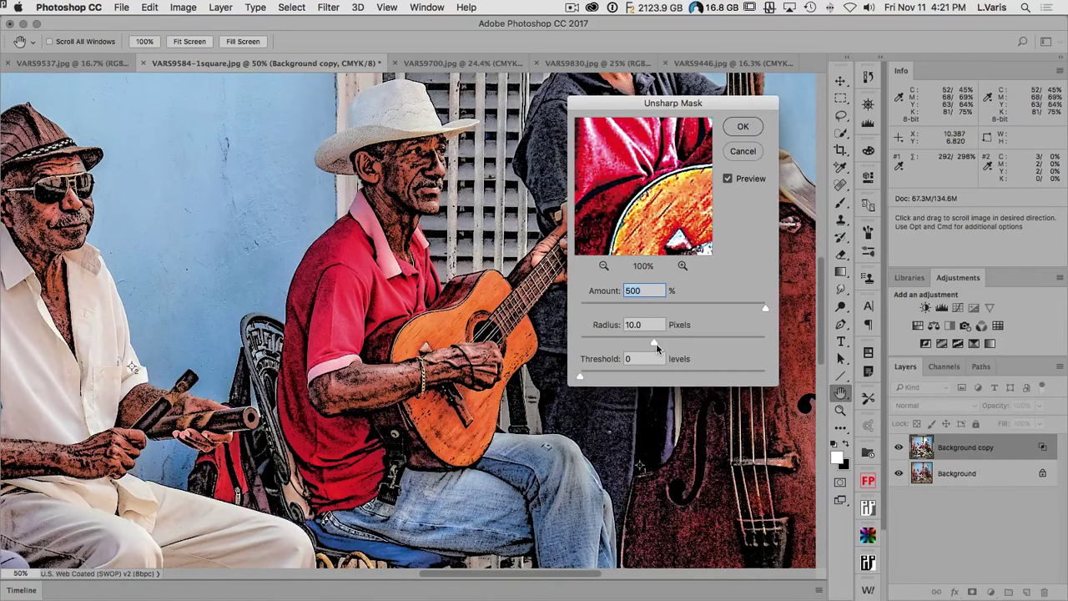
left_click_drag(654, 342, 595, 344)
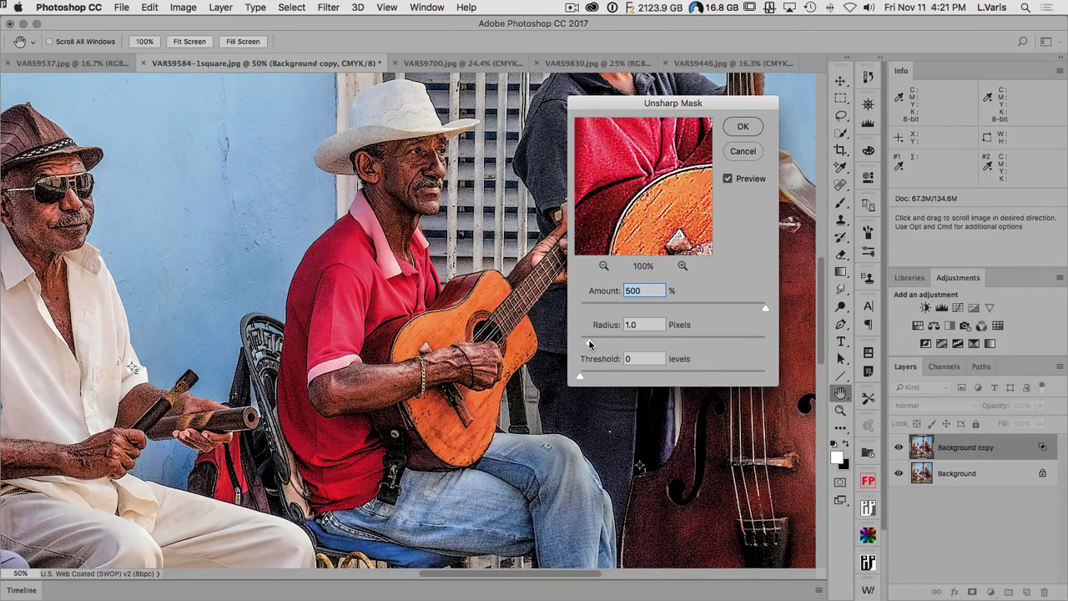
left_click_drag(589, 344, 591, 343)
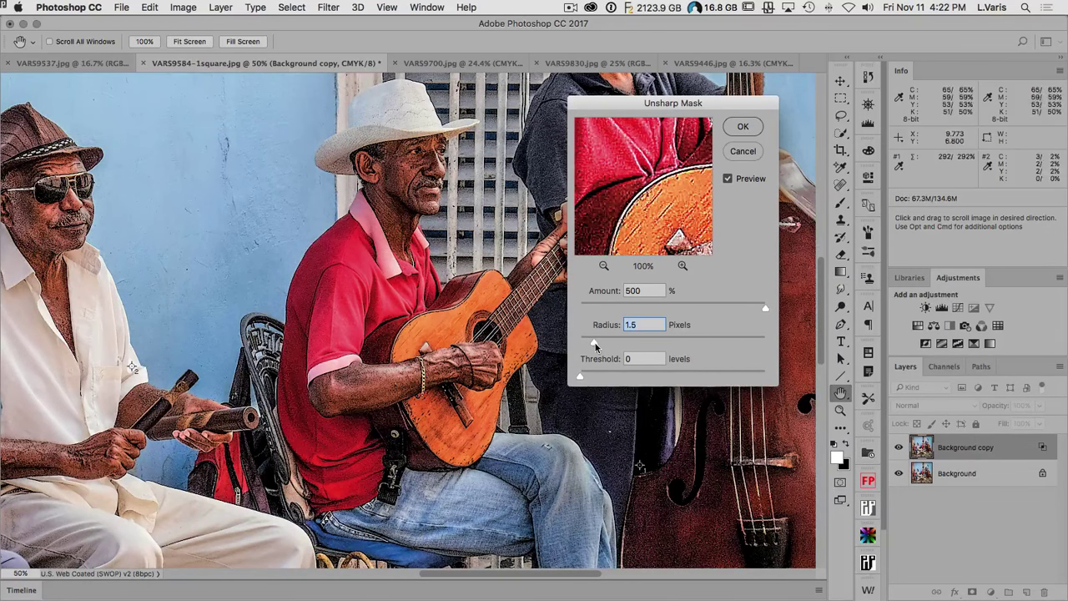
left_click_drag(590, 343, 588, 343)
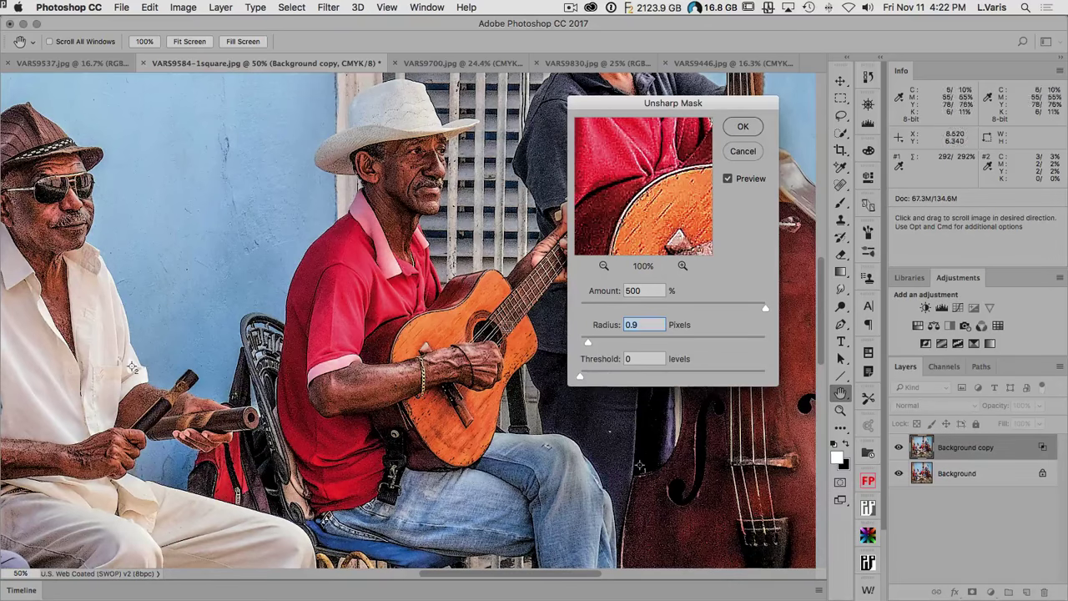
Compare the image with and without the Unsharp Mask preview.
left_click(728, 180)
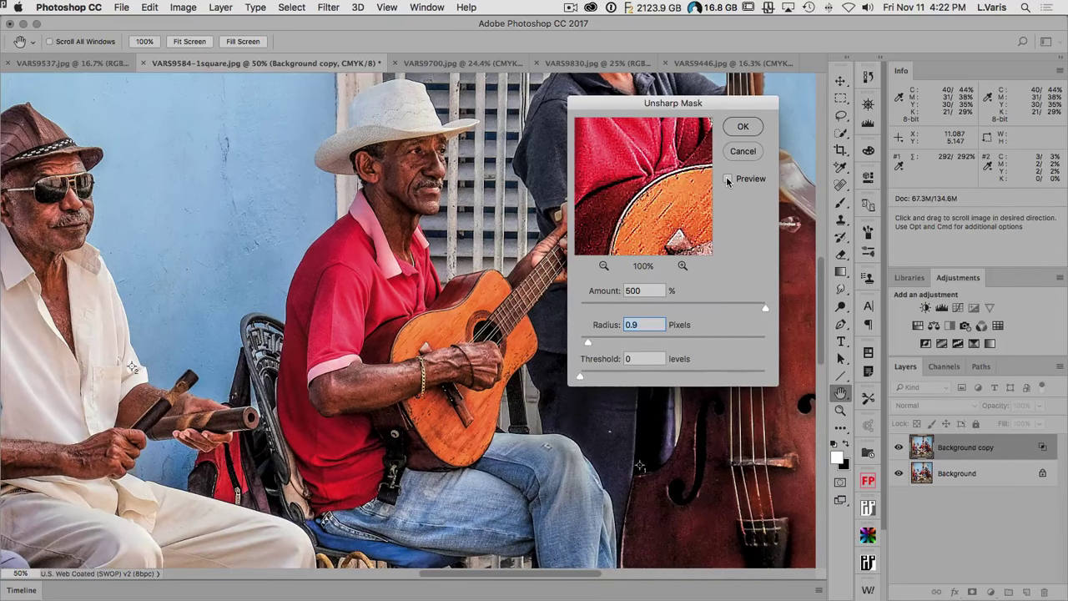
left_click(728, 180)
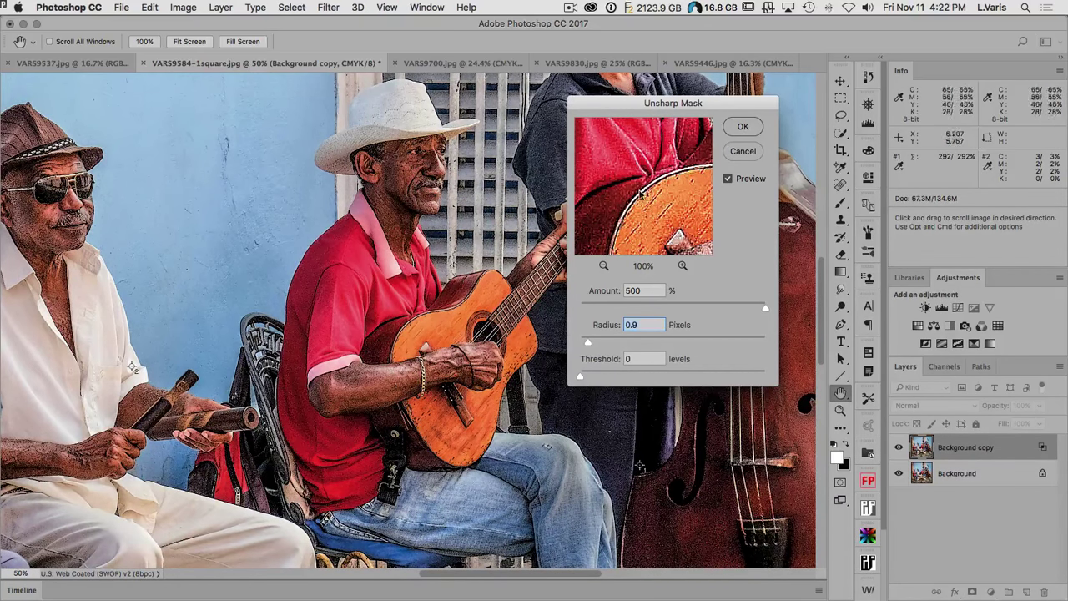
left_click(728, 179)
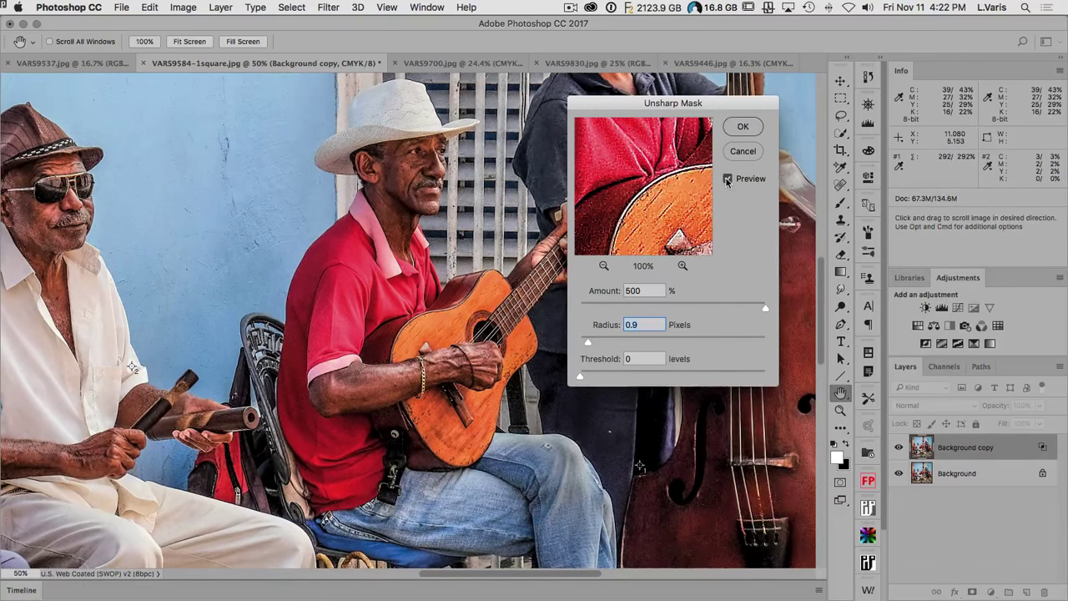
left_click(728, 179)
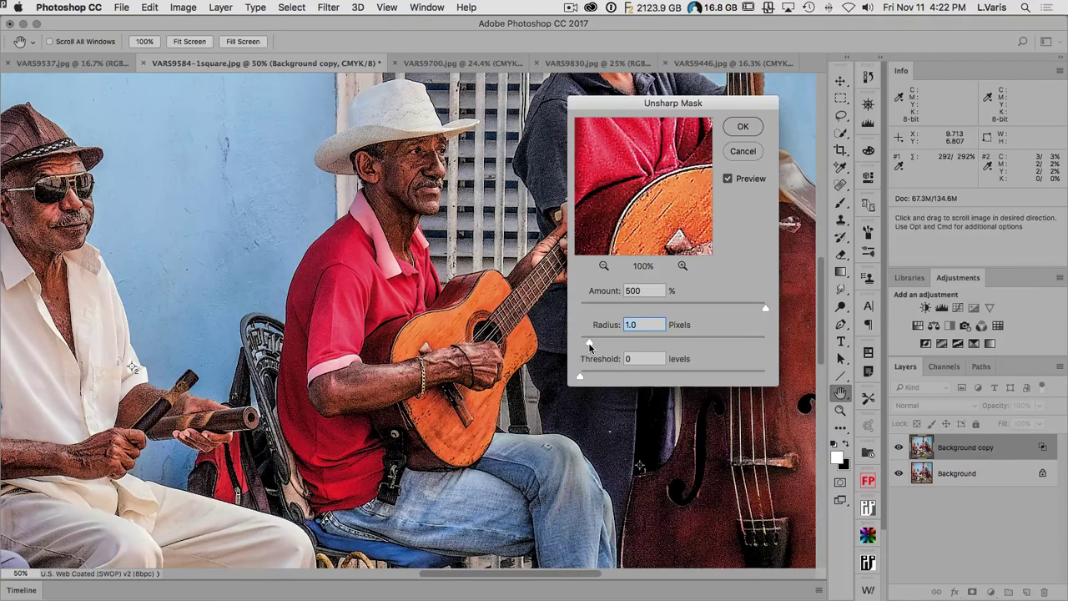
Set the Unsharp Mask radius to 1.2 pixels and apply the sharpening to the Background copy.
left_click_drag(589, 346, 592, 347)
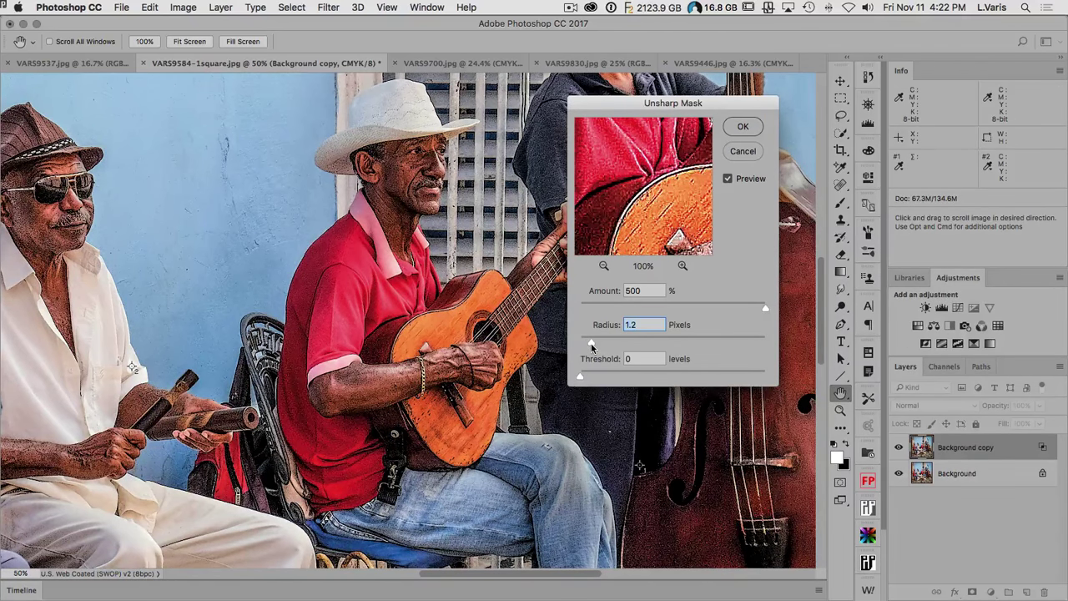
left_click(727, 178)
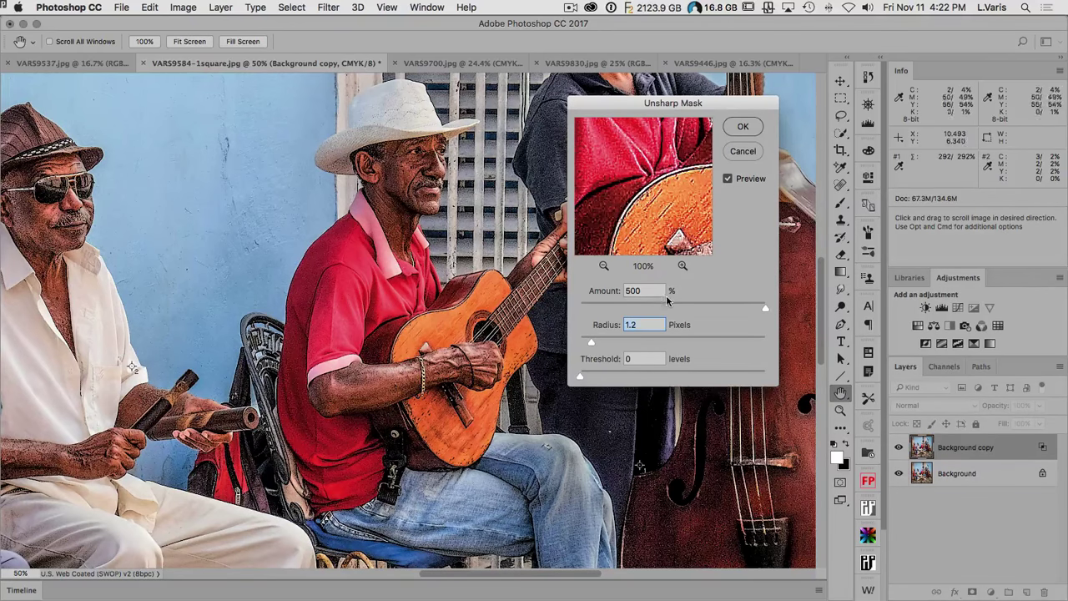
left_click(735, 129)
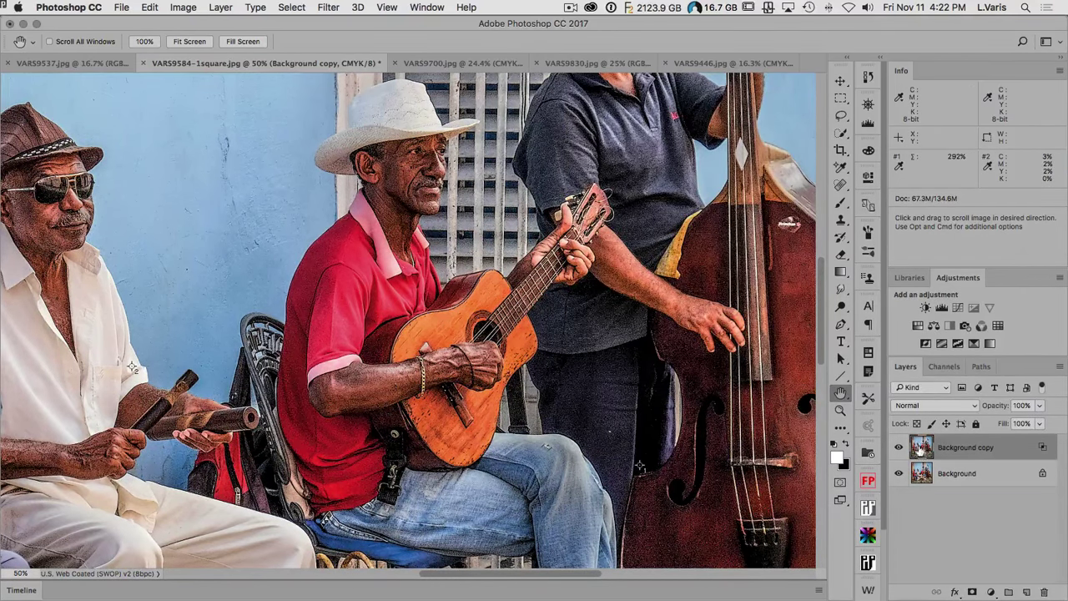
Reduce the Background copy layer's opacity to 50% and compare the image with and without the sharpening.
left_click(1039, 405)
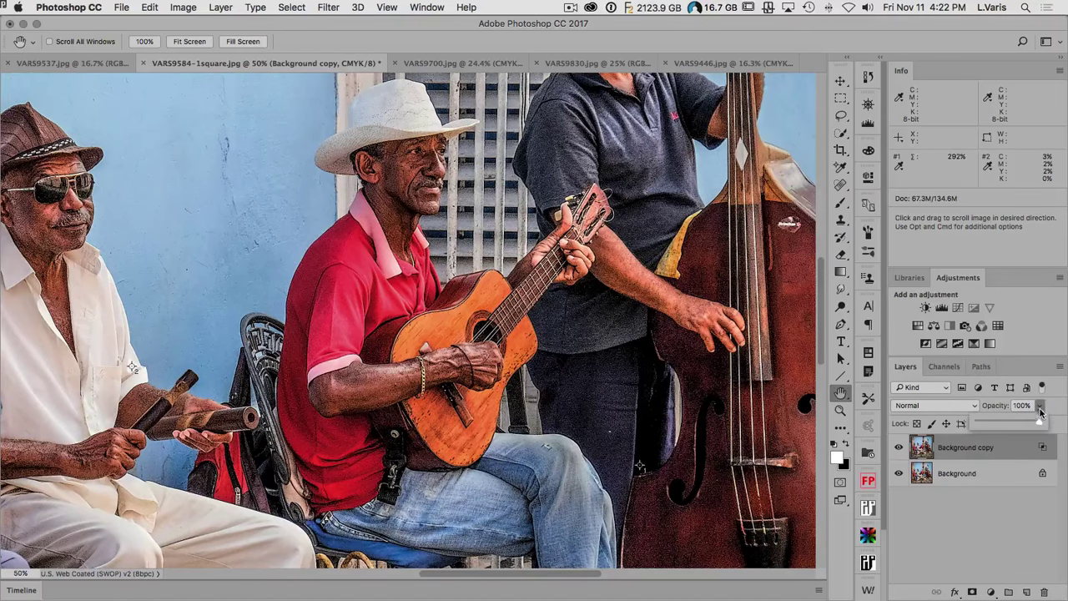
left_click_drag(1039, 424, 1019, 427)
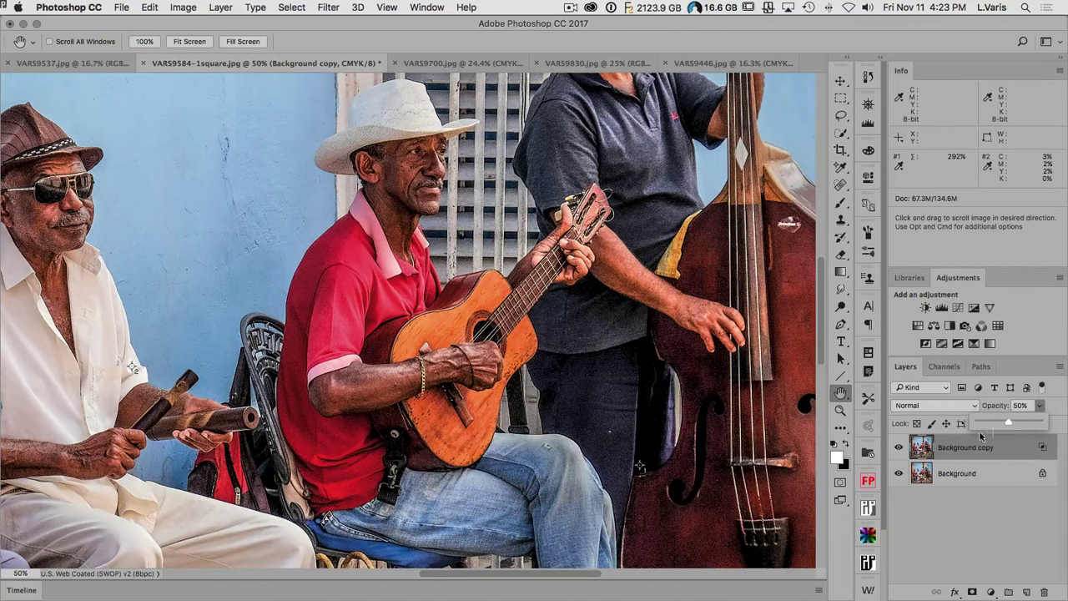
left_click(899, 447)
left_click(899, 448)
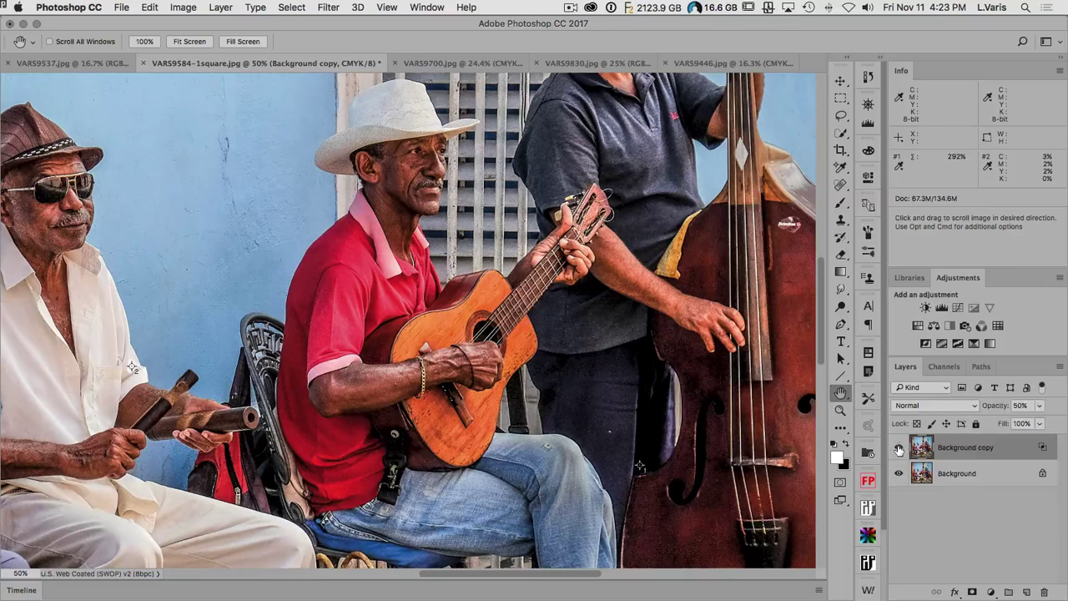
Raise the Background copy layer's opacity to 60% and toggle its visibility repeatedly to compare the sharpening with the original.
left_click(1038, 406)
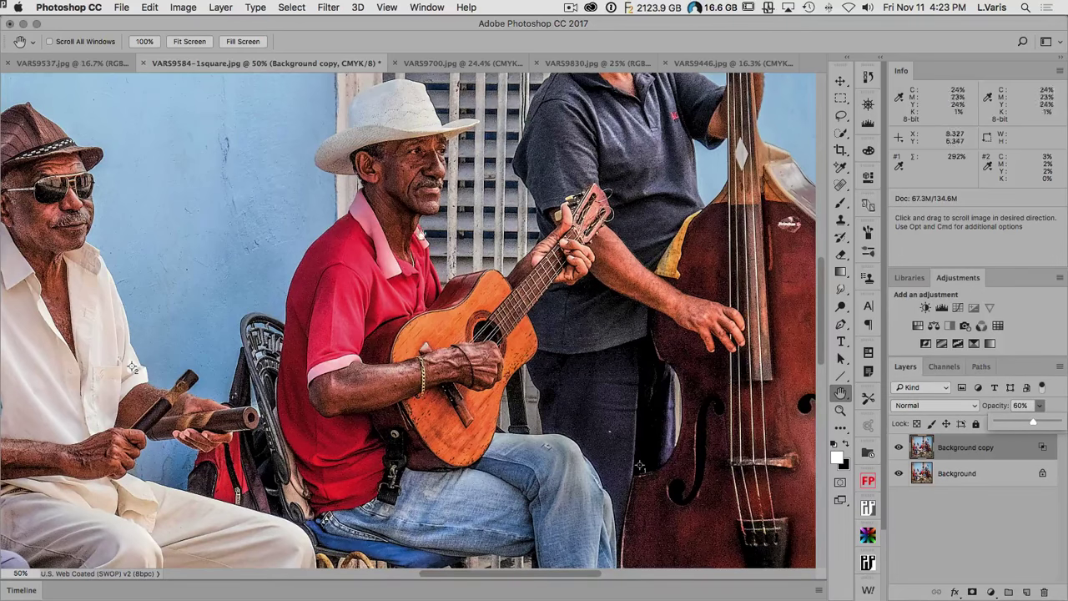
left_click(899, 449)
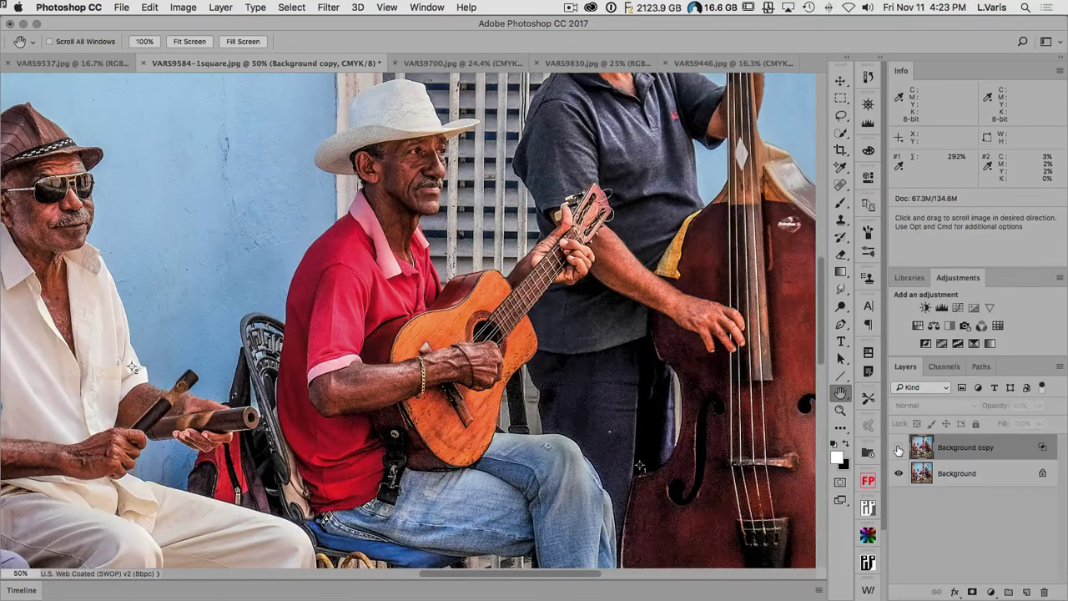
left_click(899, 449)
left_click(899, 449)
left_click(899, 450)
left_click(899, 449)
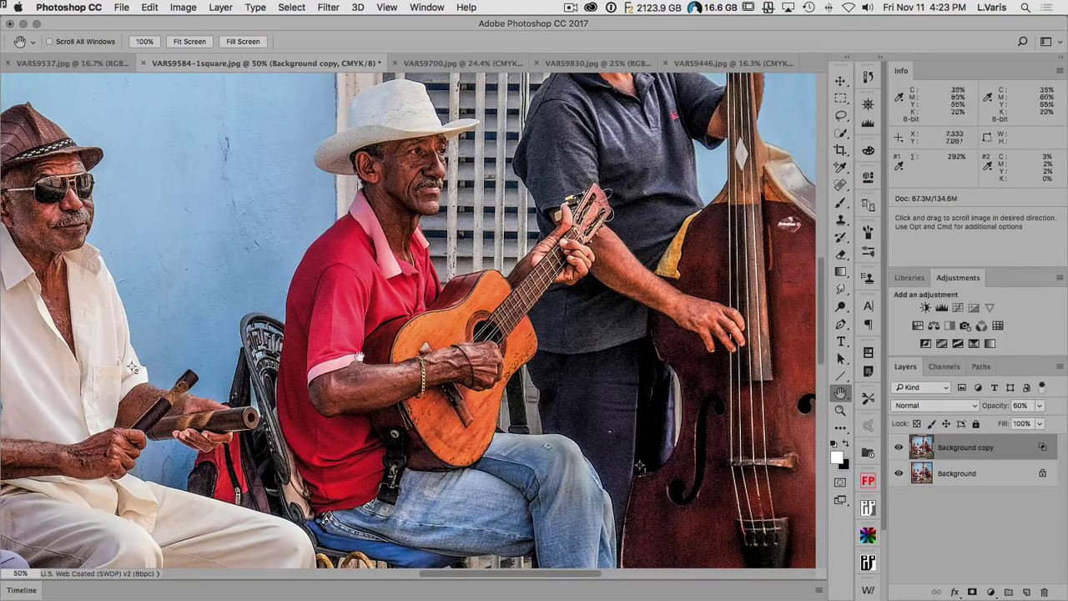
Set the Background copy layer's opacity to 65% and check the sharpening against the original.
left_click(1040, 405)
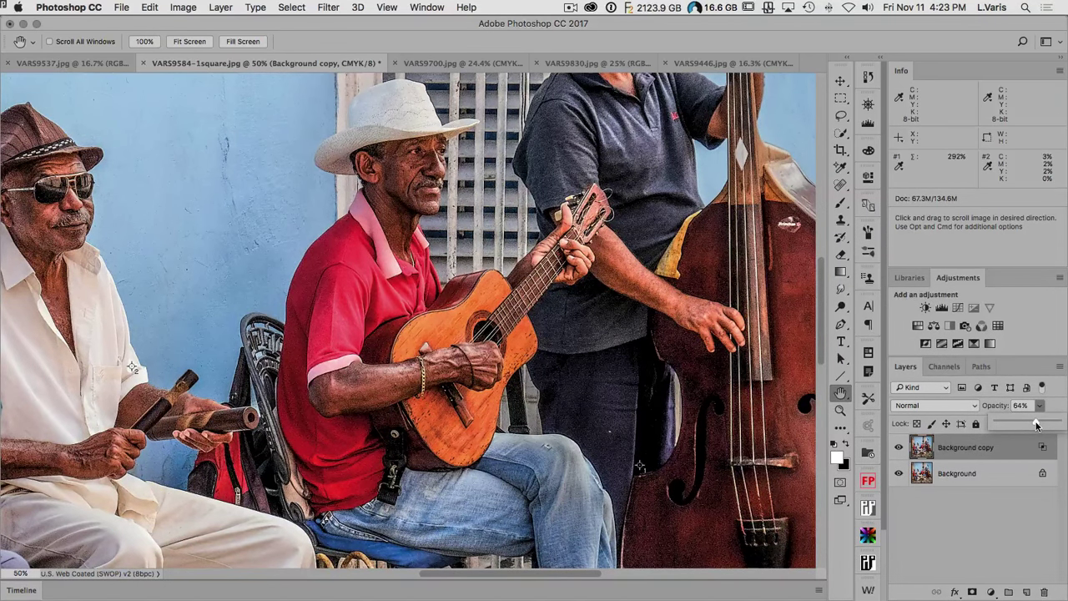
left_click(903, 448)
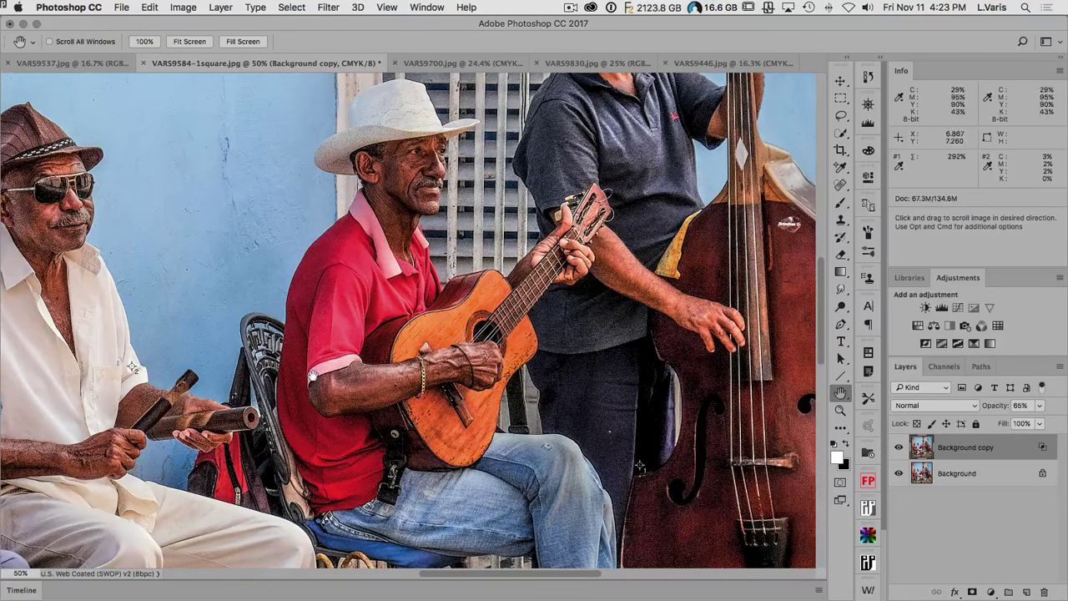
Examine the sharpening at 100% on the guitarist's face, and at 25% across the whole group and the foreground.
left_click(407, 240, "super")
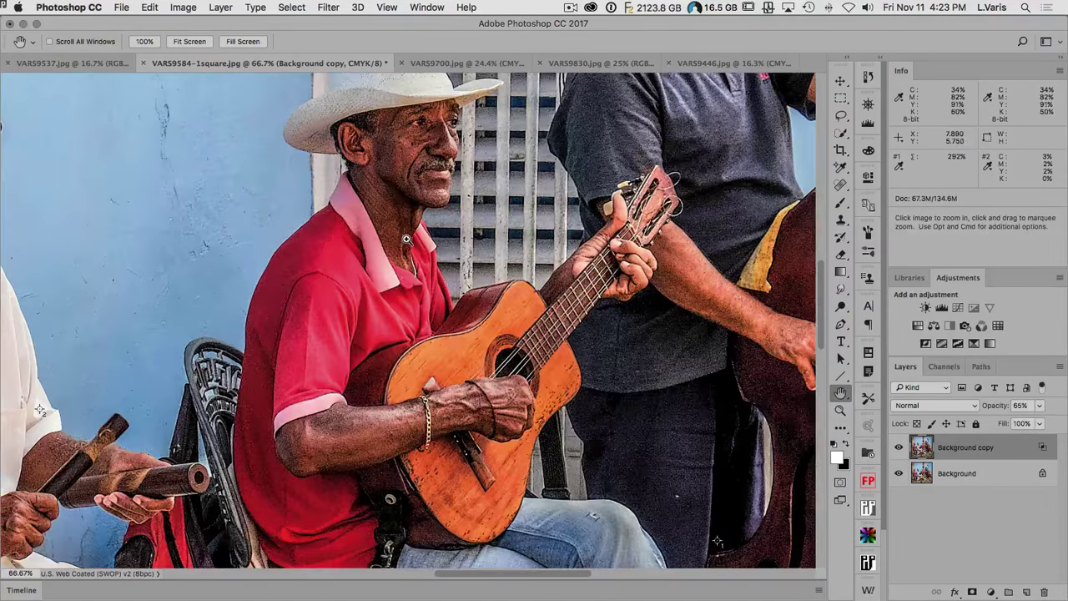
left_click(406, 240, "super")
left_click_drag(427, 111, 433, 264)
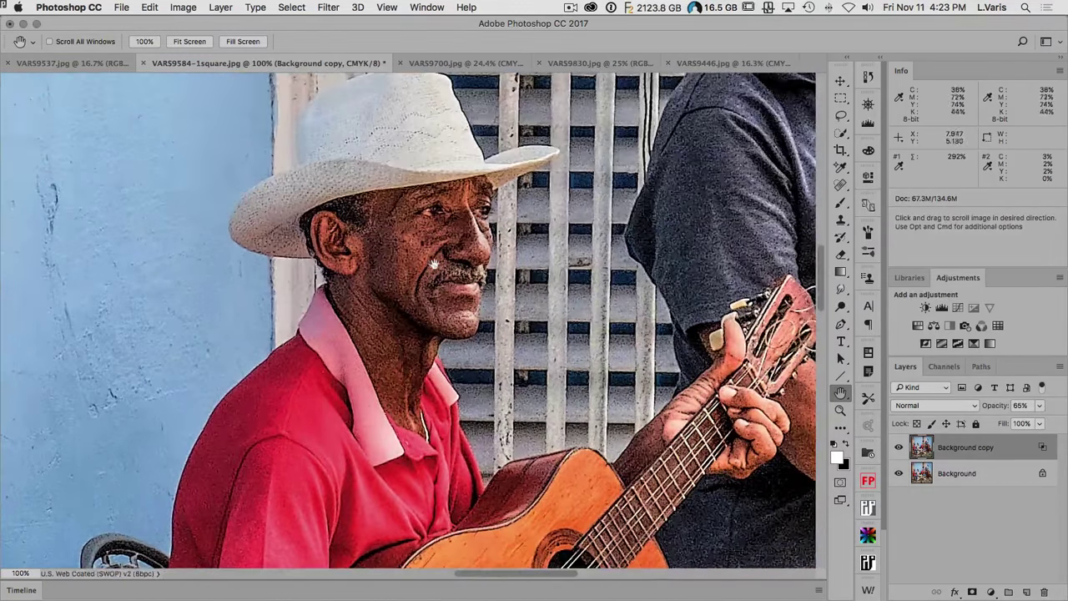
key("alt")
left_click(432, 281, "alt")
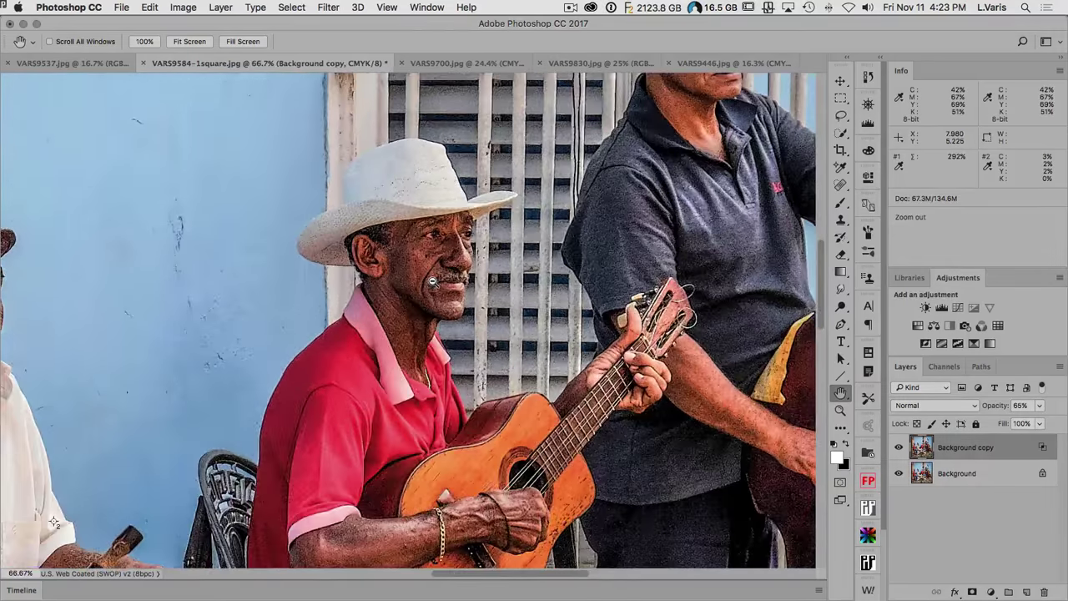
left_click(432, 281, "alt")
left_click(433, 281, "alt")
left_click(433, 282, "alt")
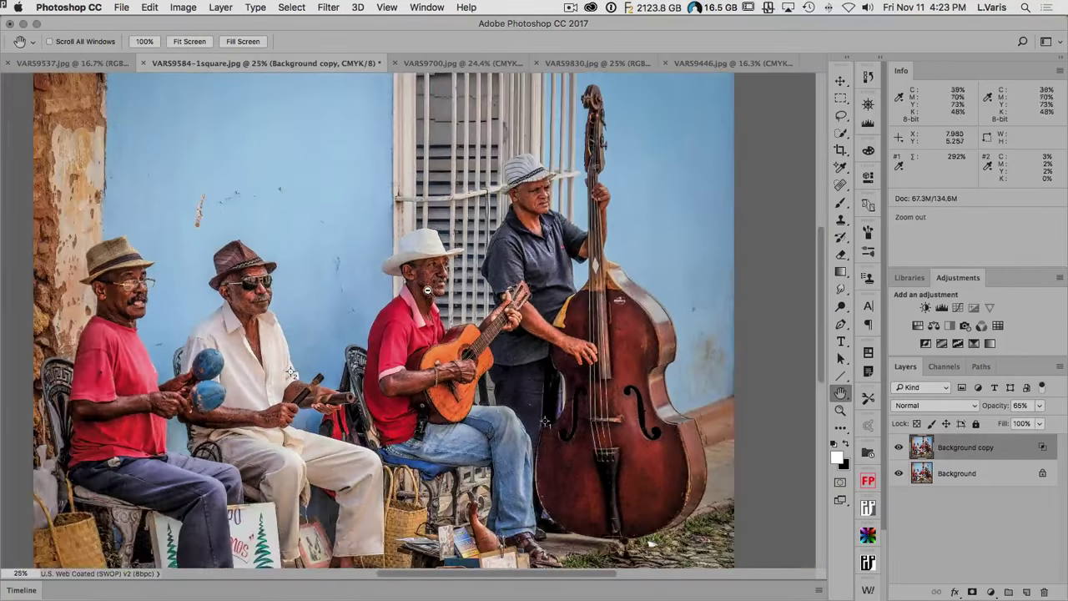
left_click_drag(443, 378, 446, 274)
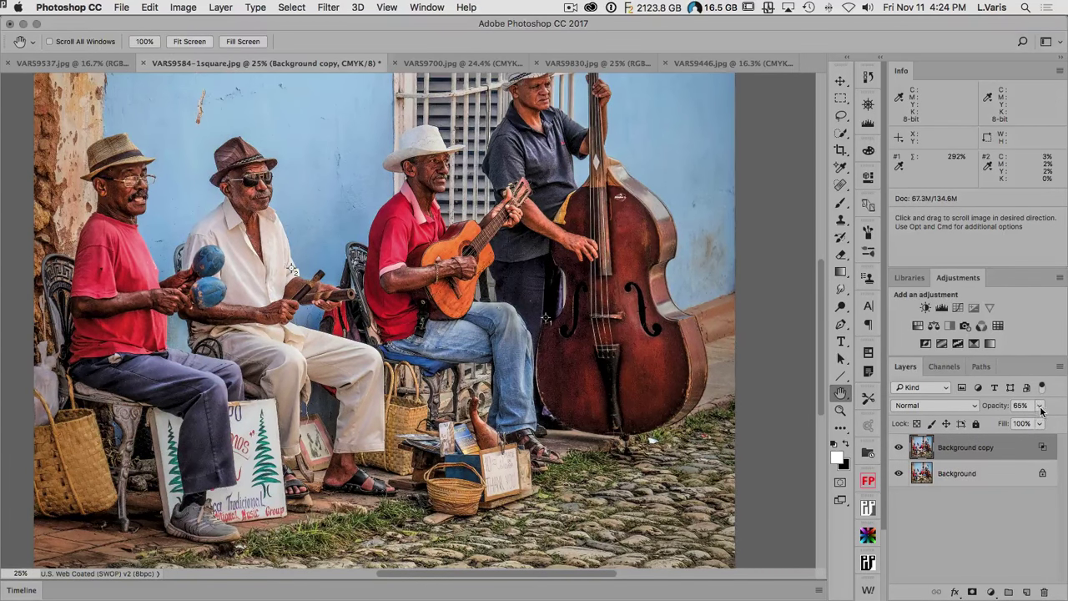
left_click_drag(385, 238, 377, 276)
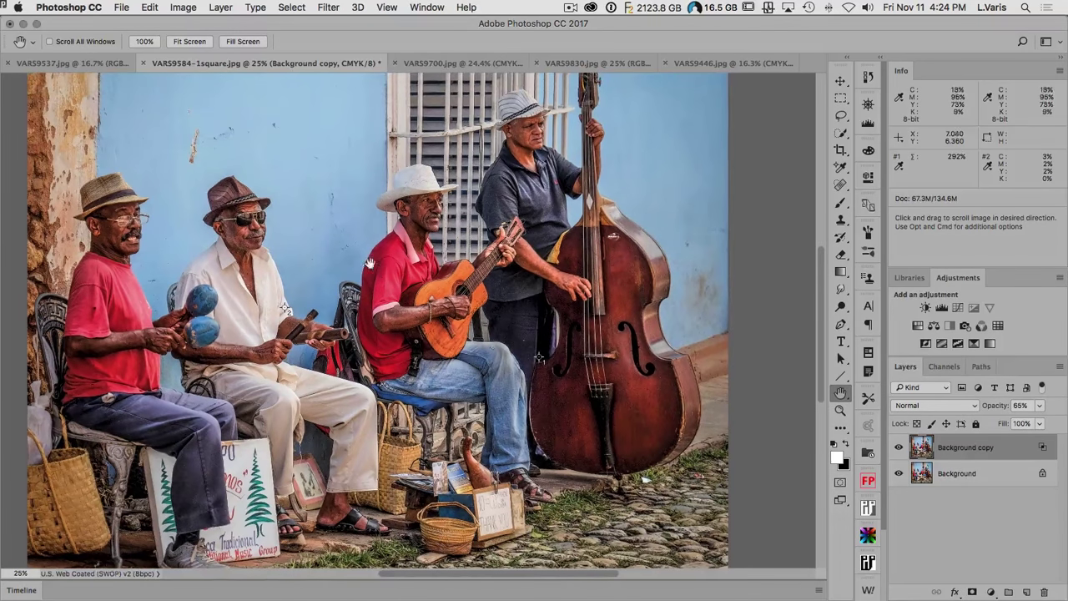
Switch to VARS9537.jpg and add a Threshold adjustment layer at level 13 to isolate the darkest shadows.
left_click(69, 67)
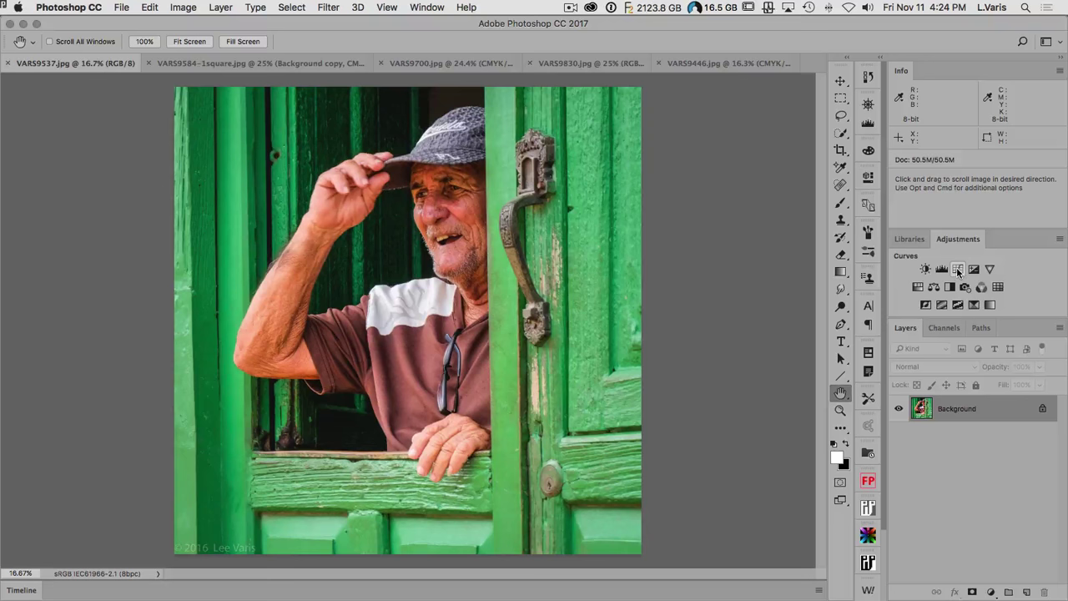
left_click(958, 304)
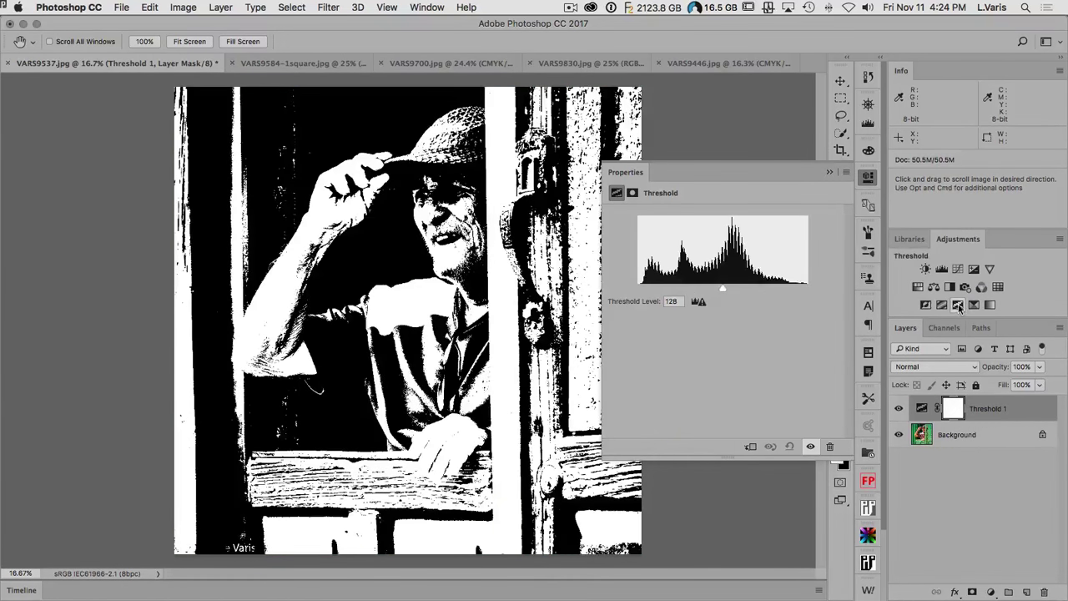
left_click_drag(723, 289, 643, 288)
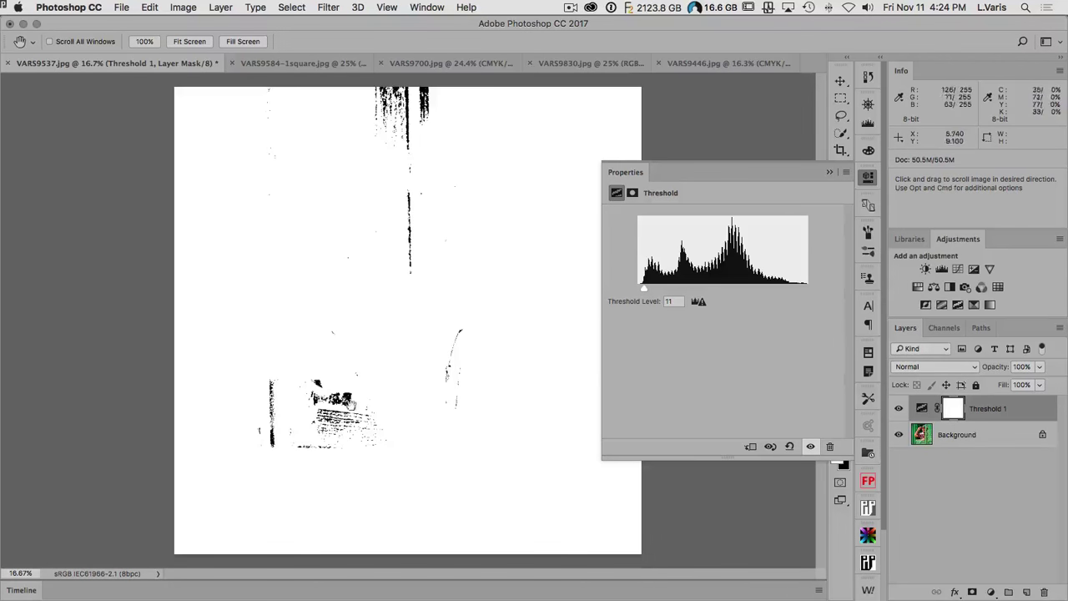
left_click_drag(647, 289, 645, 291)
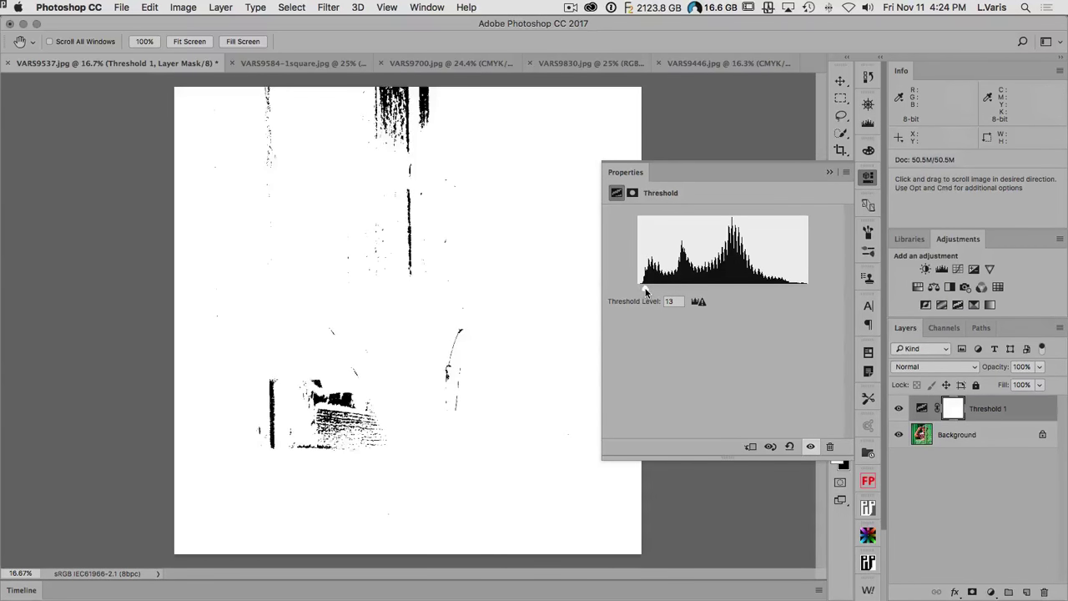
Place a color sampler with an 11 by 11 average in the darkest patch of the dark window opening.
left_click(868, 177)
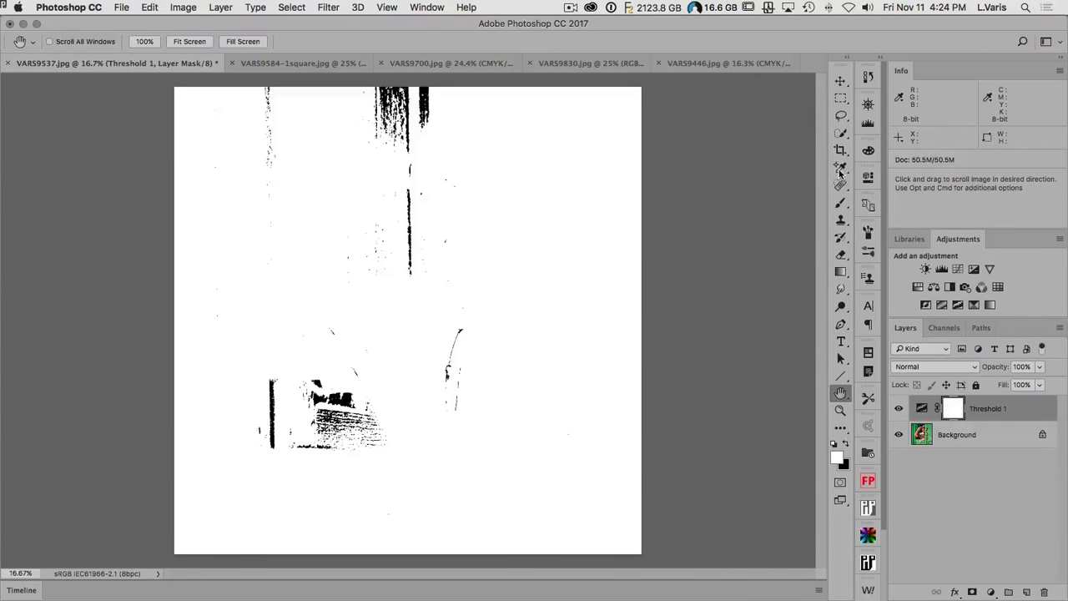
left_click(841, 169)
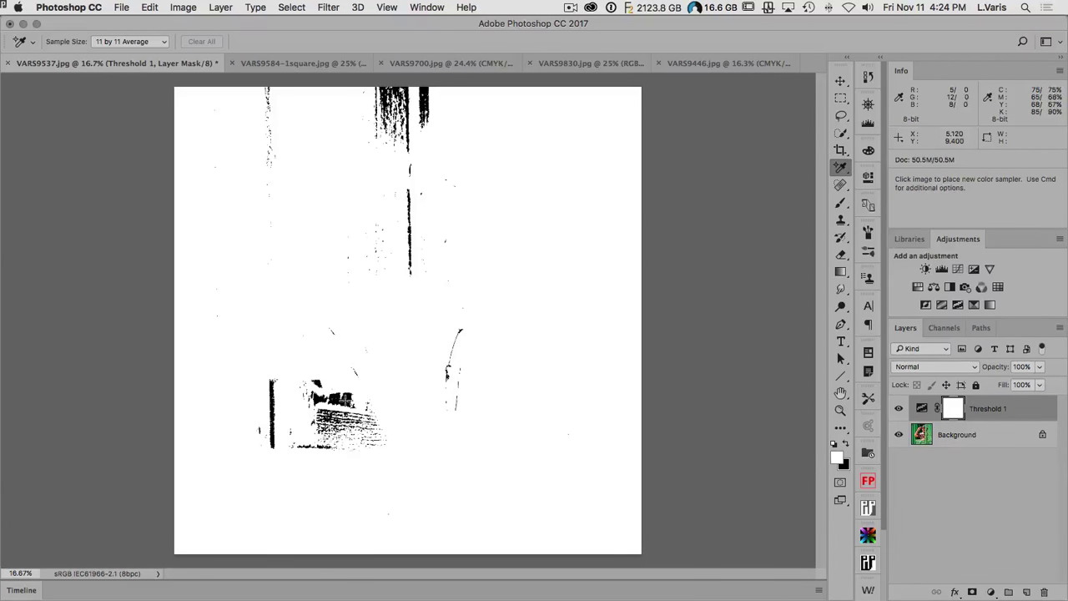
left_click(357, 424)
Set the Threshold level to 248 and place a second color sampler on the brightest patch of the man's white shirt yoke.
double_click(923, 448)
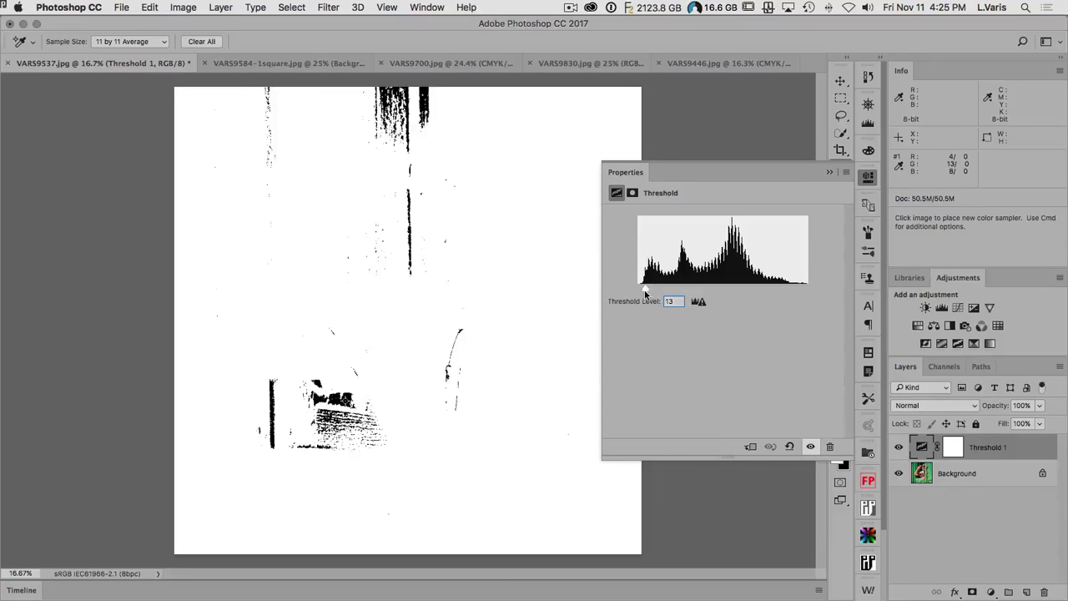
left_click_drag(644, 289, 804, 289)
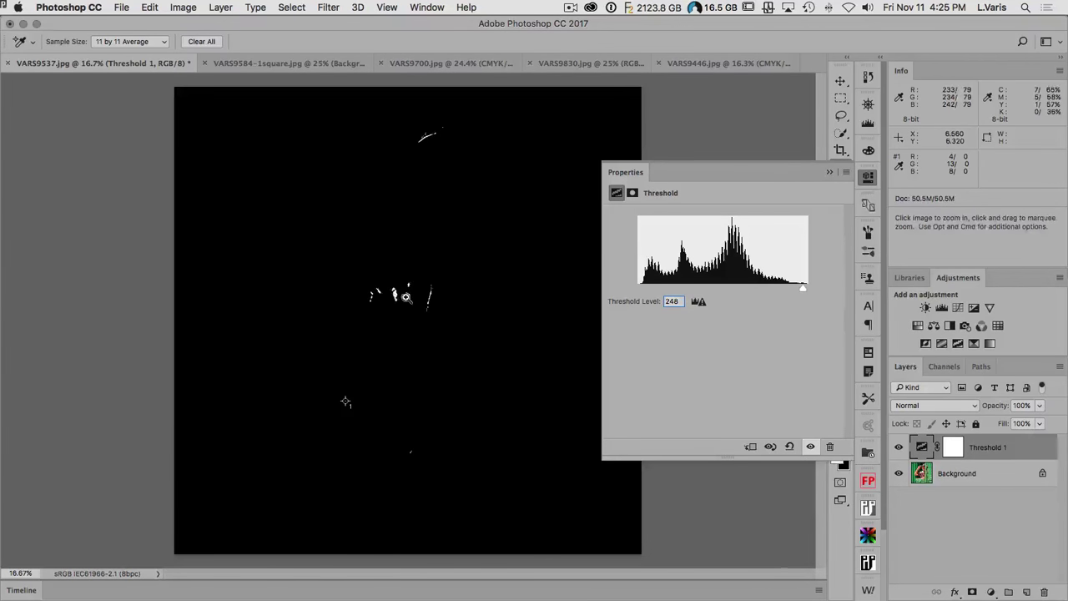
left_click_drag(394, 298, 494, 298)
left_click(403, 278)
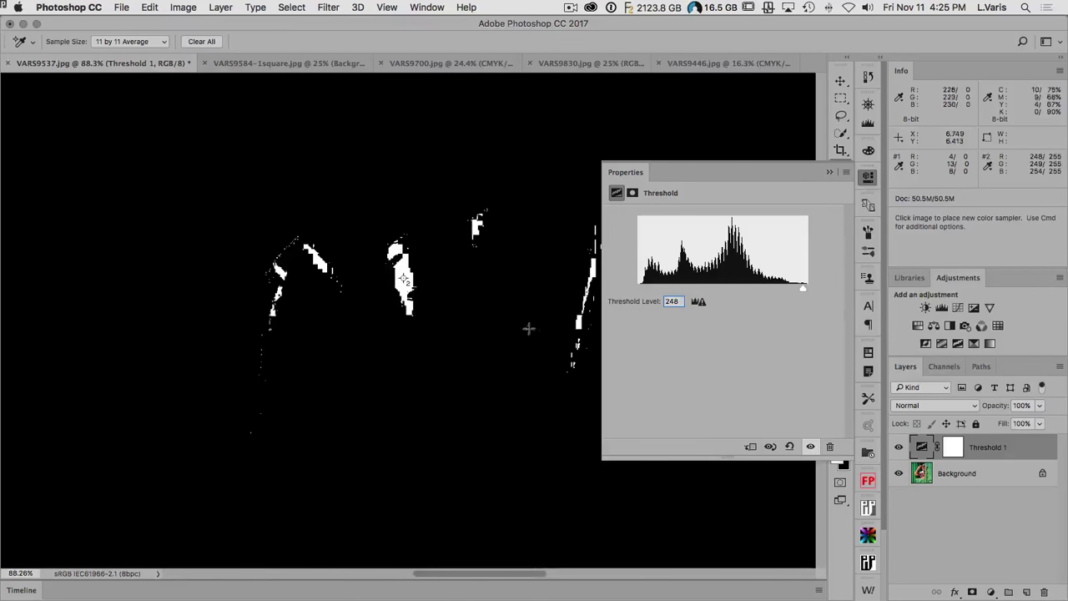
Delete the Threshold adjustment layer and fit the whole photo in the window.
left_click(868, 177)
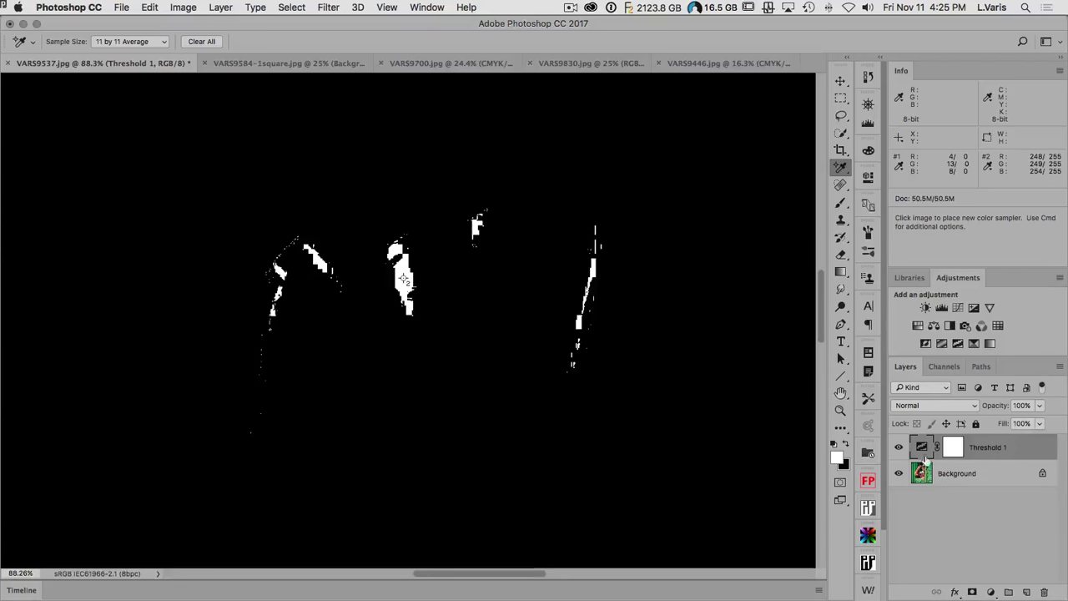
left_click_drag(925, 455, 1044, 591)
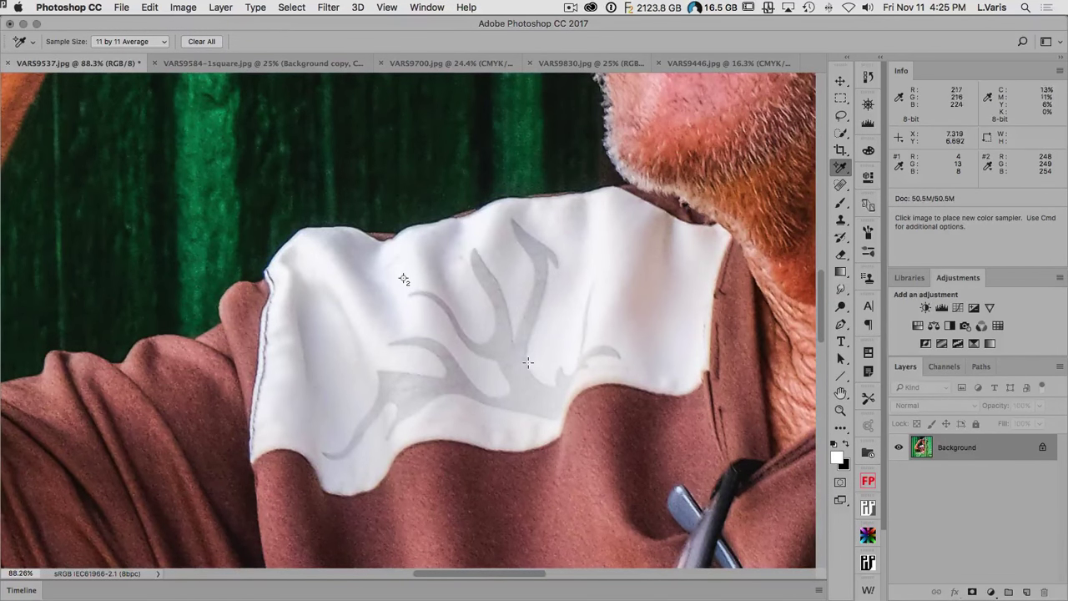
key("space")
key("super+minus")
key("super+minus")
key("super+minus")
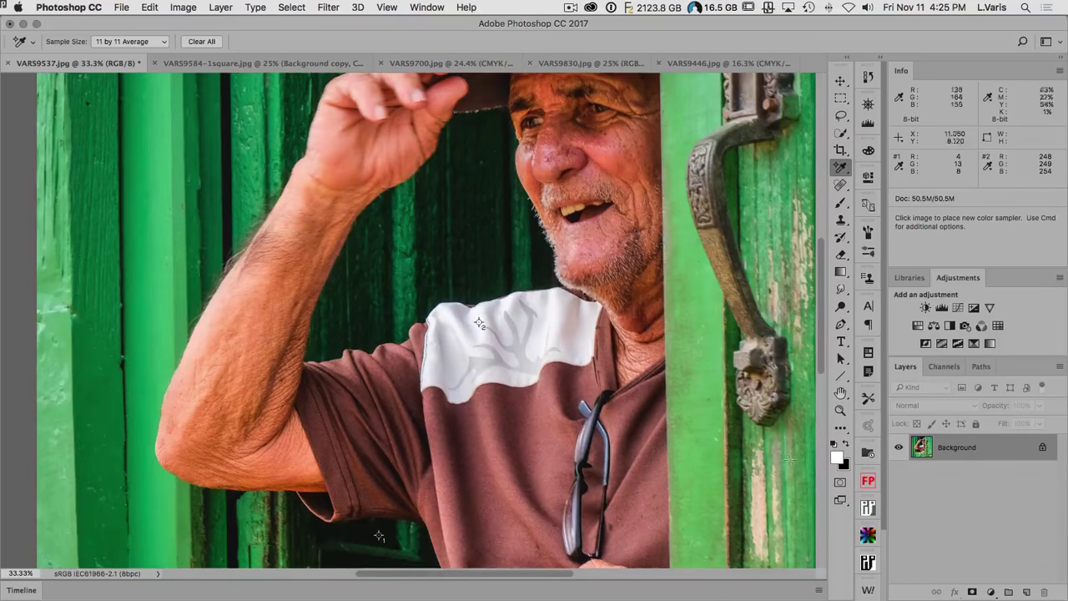
double_click(841, 392)
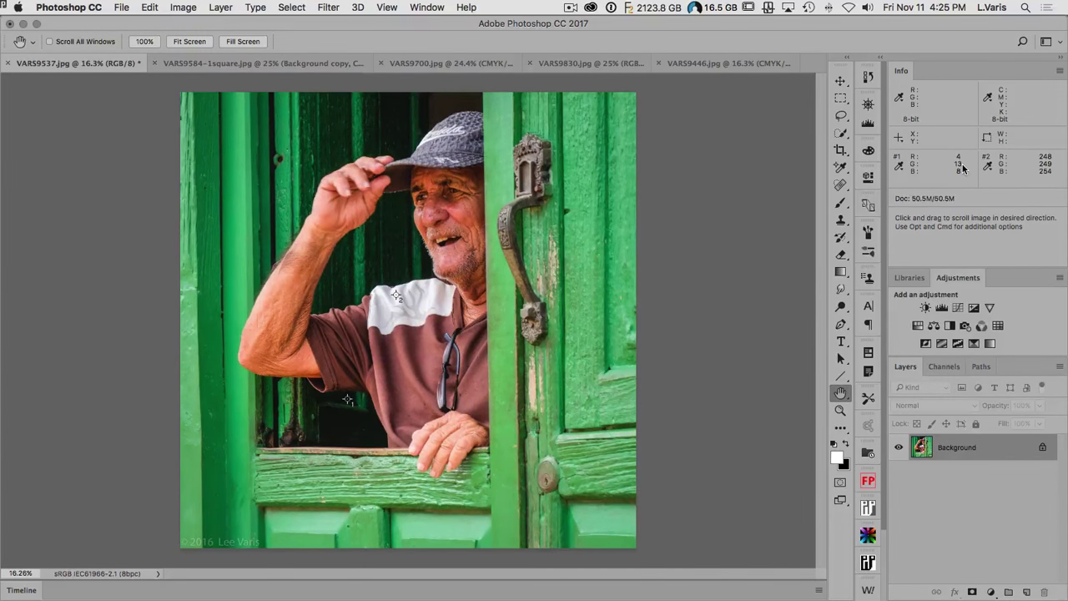
Add a Curves adjustment layer and raise the composite RGB black point until the shadow sampler's green value is 15.
left_click(958, 307)
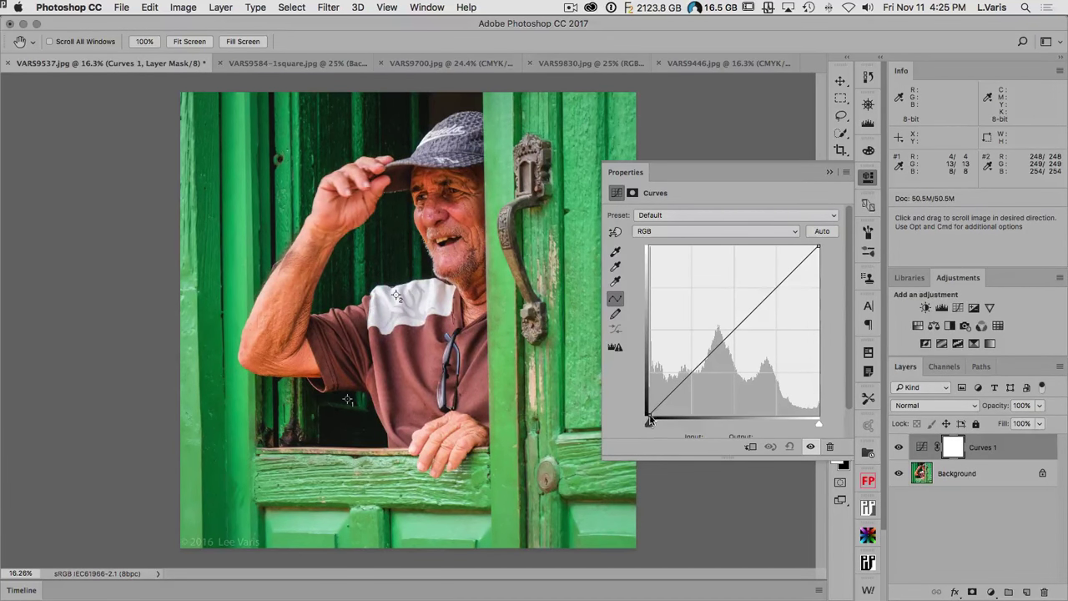
left_click_drag(652, 419, 650, 414)
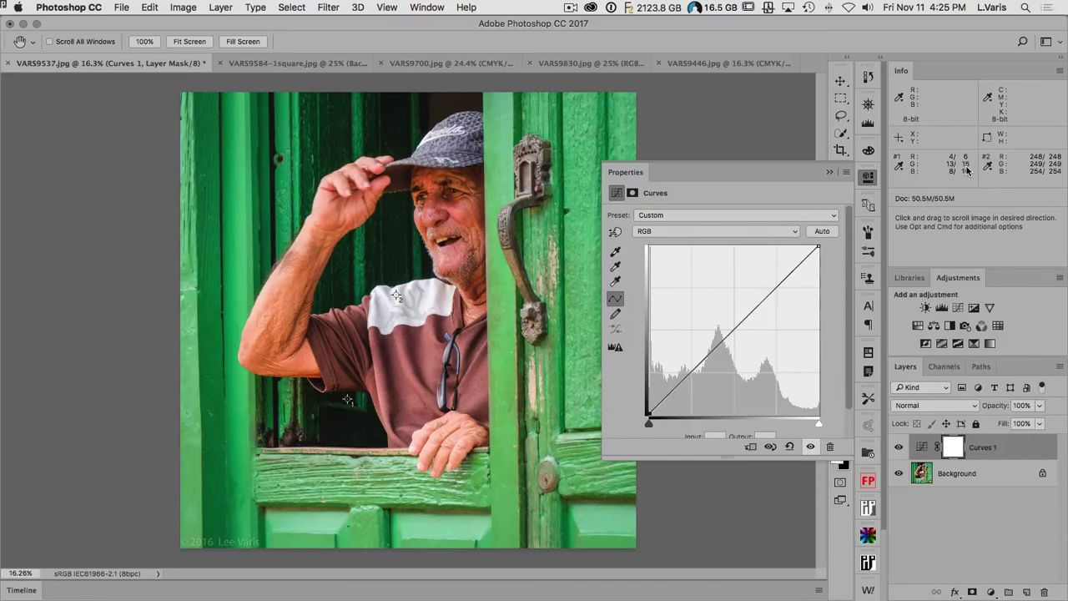
Raise the black point of the Red curve until the shadow sampler's red value is 15.
left_click(702, 241)
left_click(706, 248)
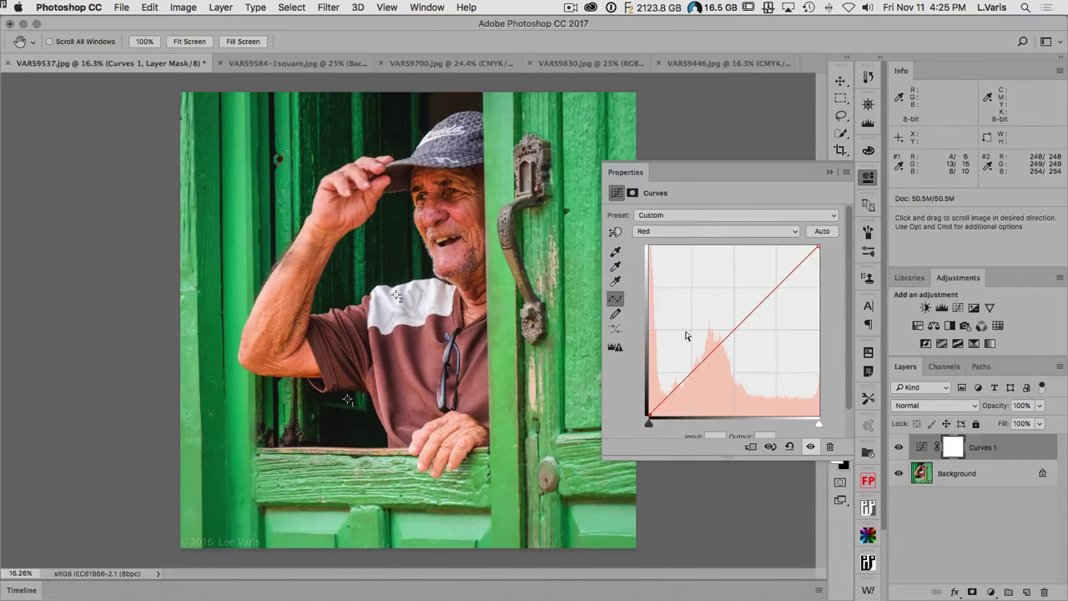
left_click_drag(650, 415, 650, 409)
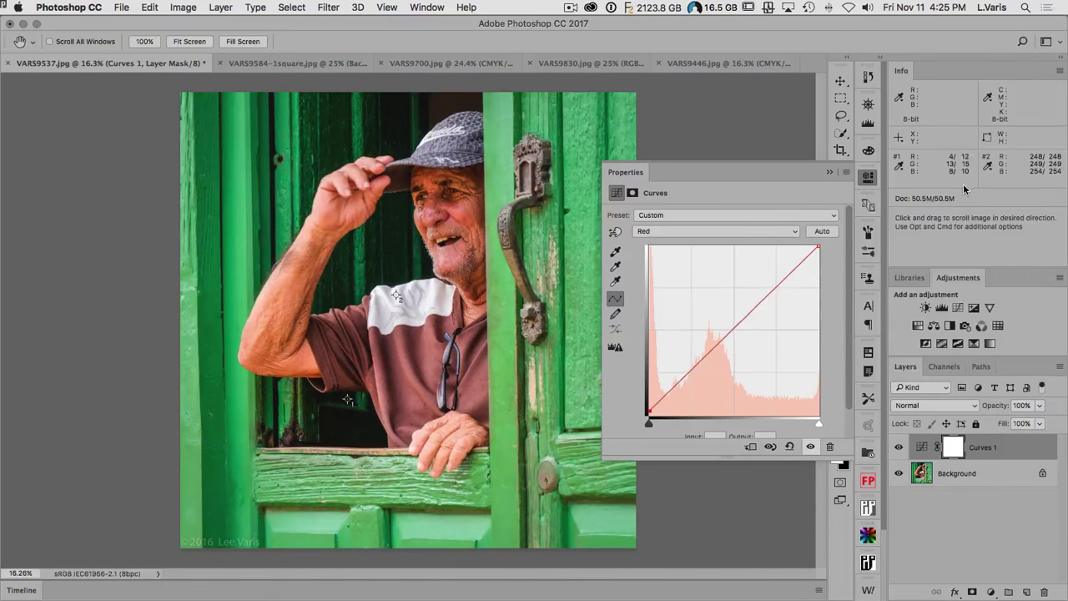
key("Up")
Raise the black point of the Blue curve until the shadow sampler's blue value is 15.
left_click(717, 231)
left_click(715, 252)
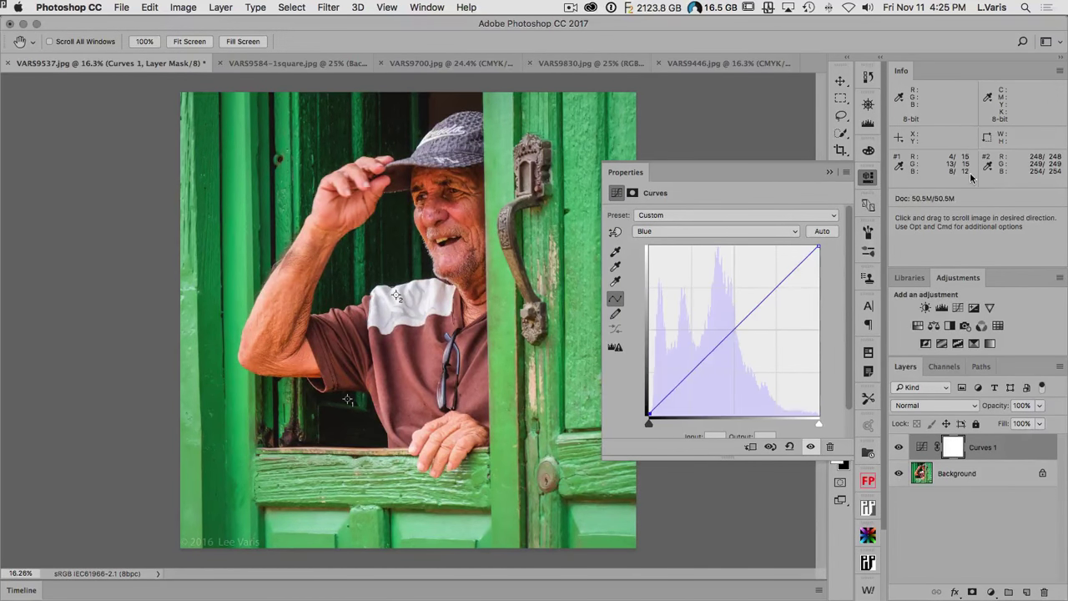
key("Up")
key("Up")
key("Up")
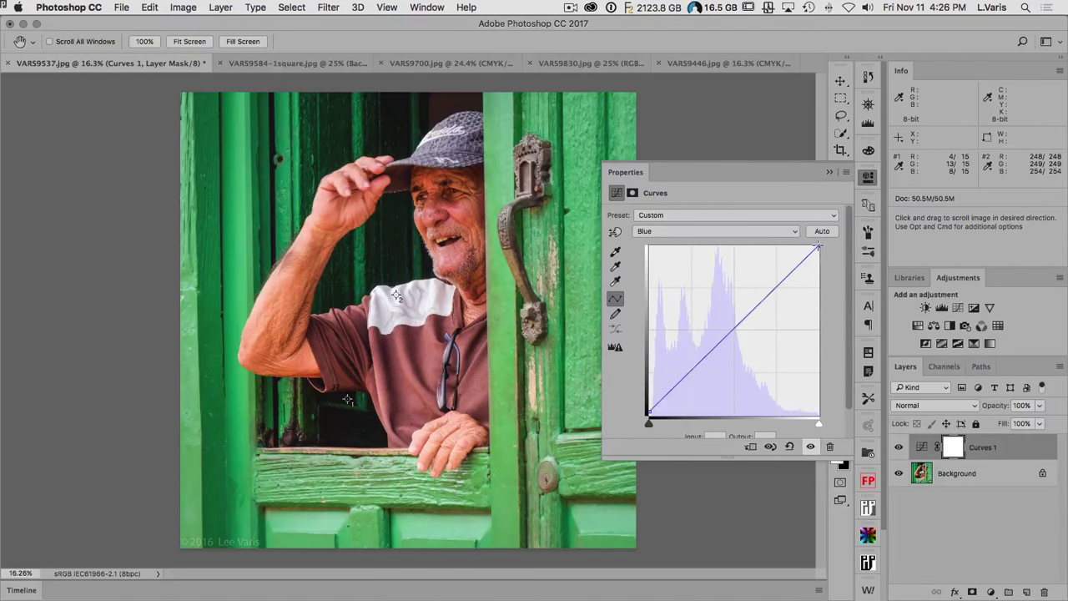
Lower the white points of the Blue and Green curves until the highlight sampler's blue and green values are 245.
left_click_drag(818, 245, 823, 251)
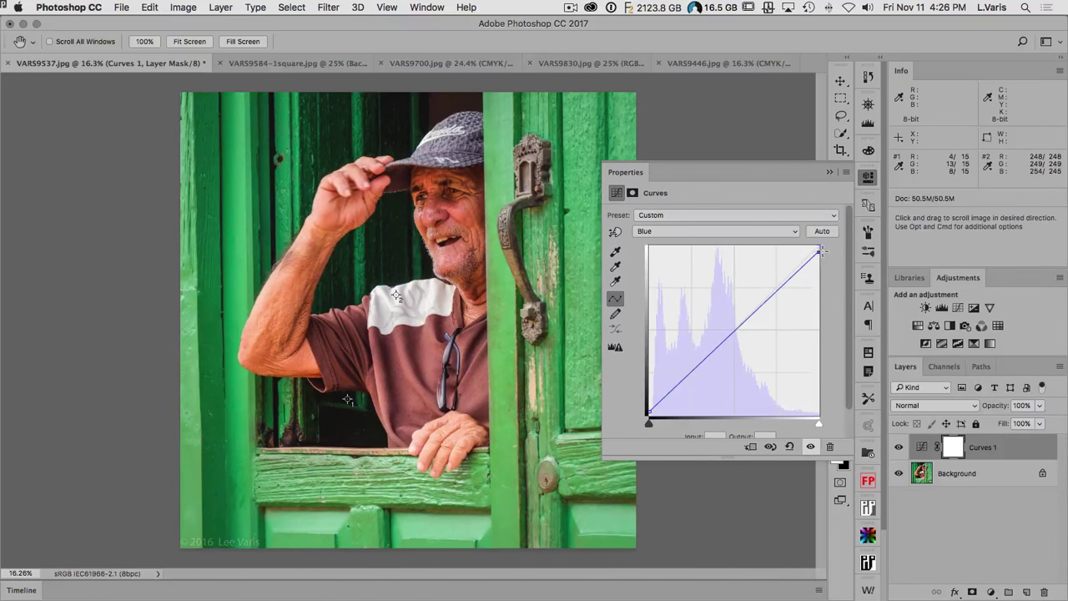
left_click(725, 231)
left_click(724, 219)
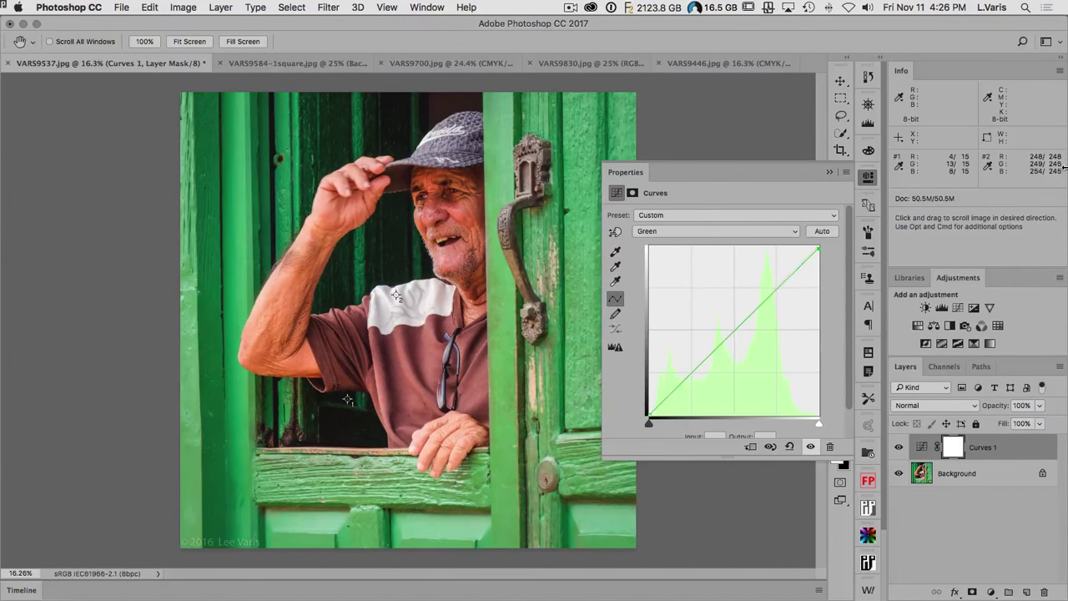
Lower the white point of the Red curve until the highlight sampler's red value is 245.
left_click(701, 231)
left_click(705, 220)
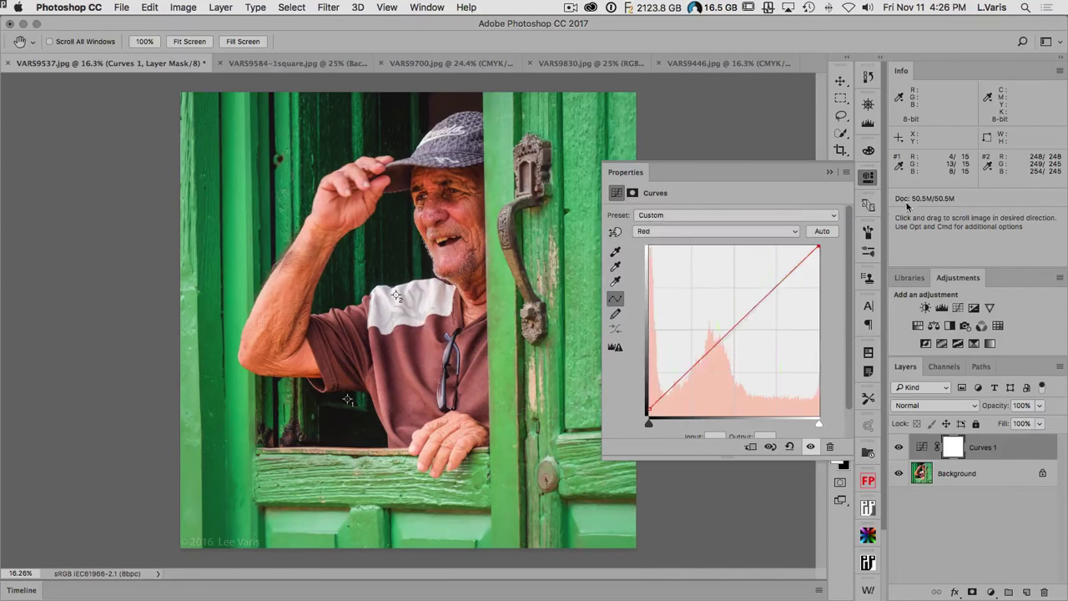
key("Down")
key("Down")
key("Down")
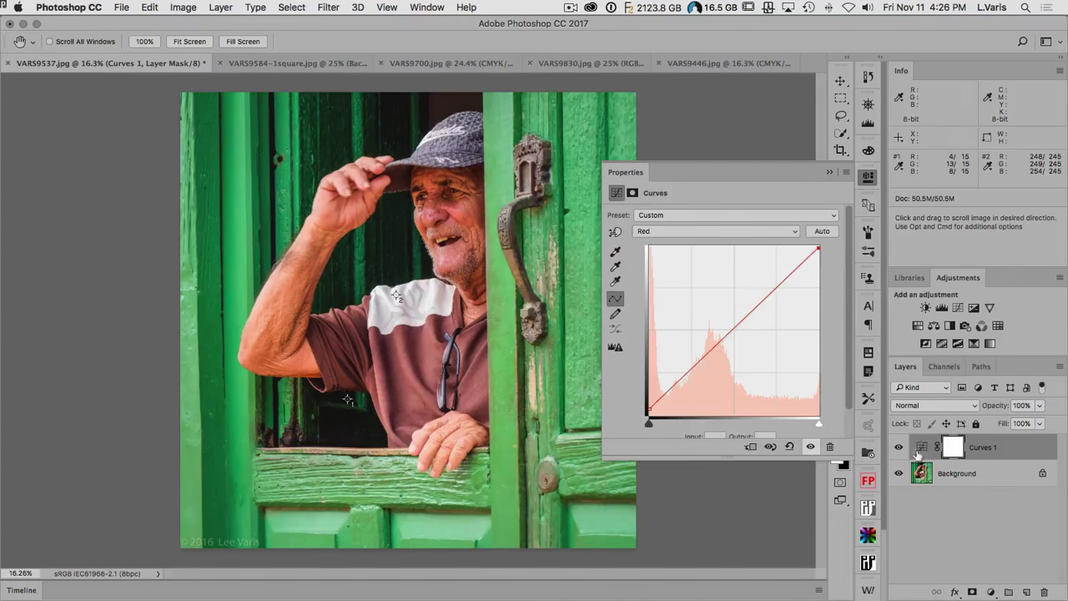
Compare the image before and after the correction by switching the Curves adjustment layer's visibility off and on.
left_click(900, 449)
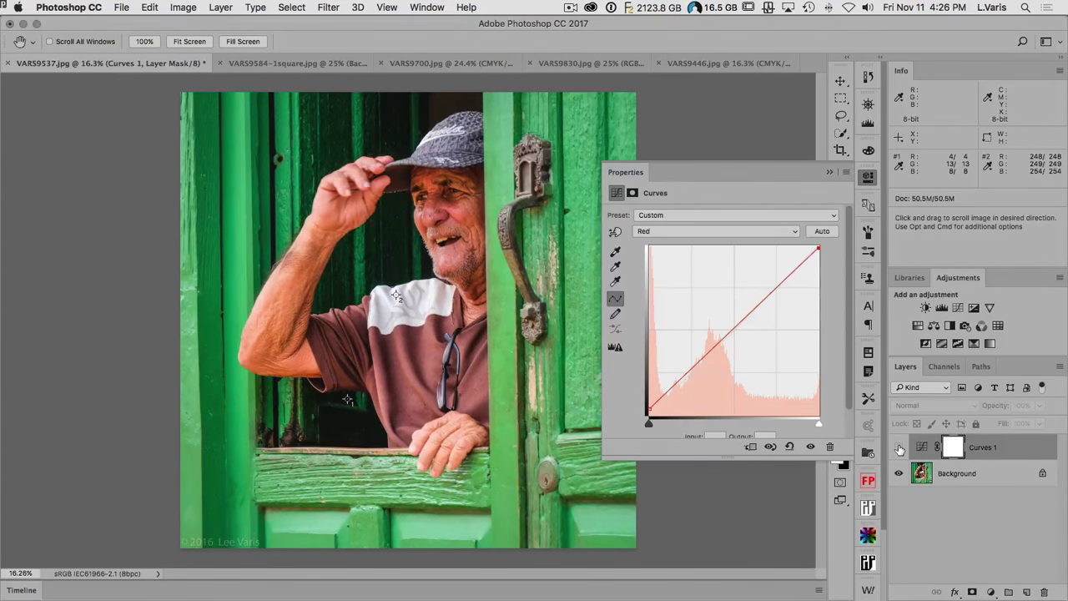
left_click(900, 449)
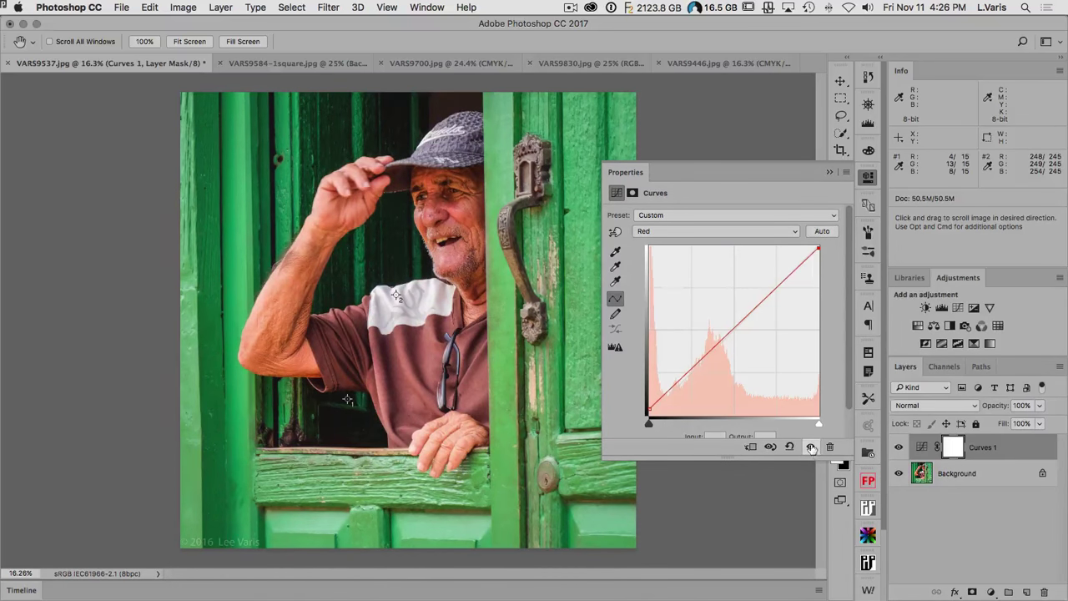
left_click(811, 449)
left_click(812, 449)
left_click(811, 449)
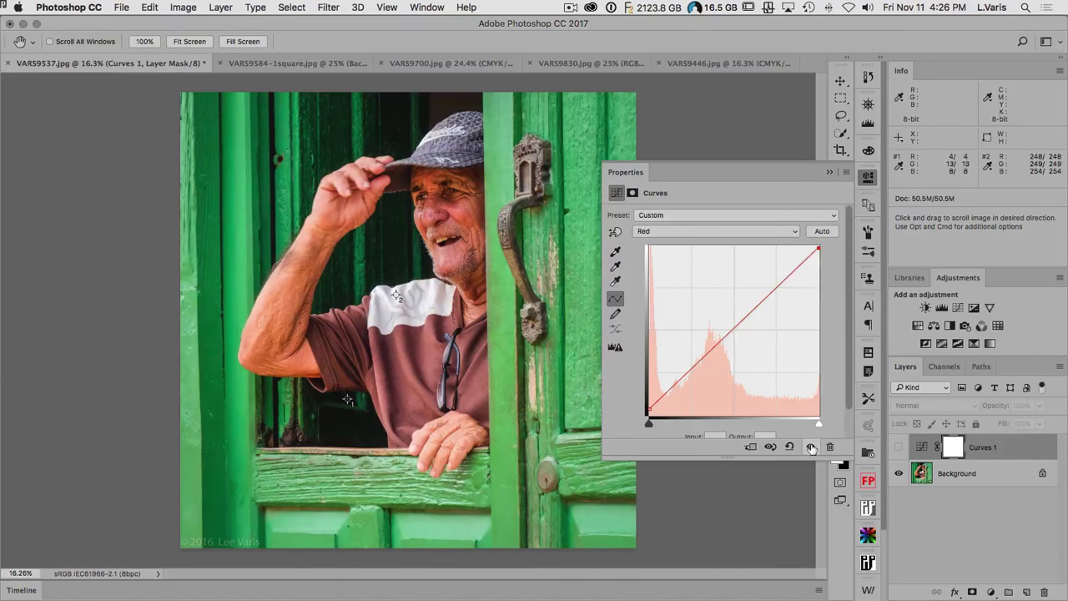
left_click(811, 449)
left_click(811, 449)
left_click(811, 449)
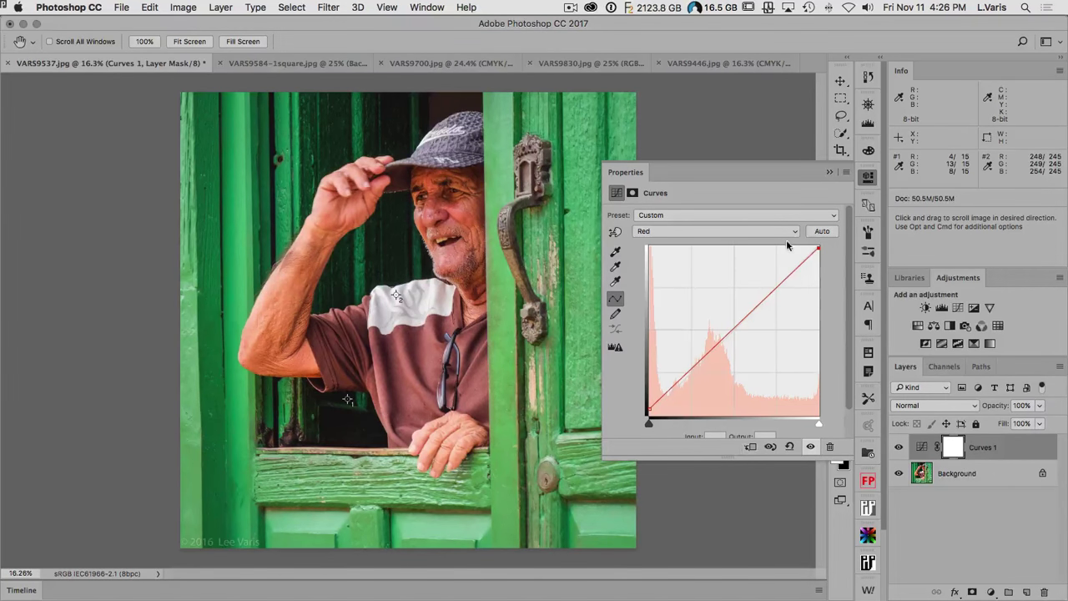
Flatten the image to merge the Curves adjustment into the Background layer.
left_click(870, 178)
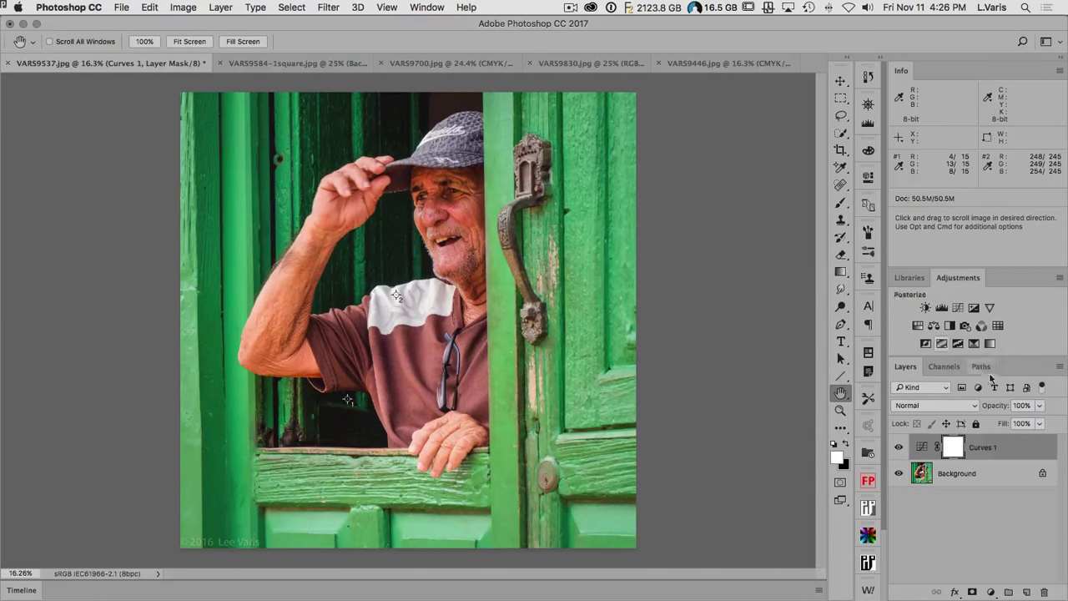
left_click(1060, 367)
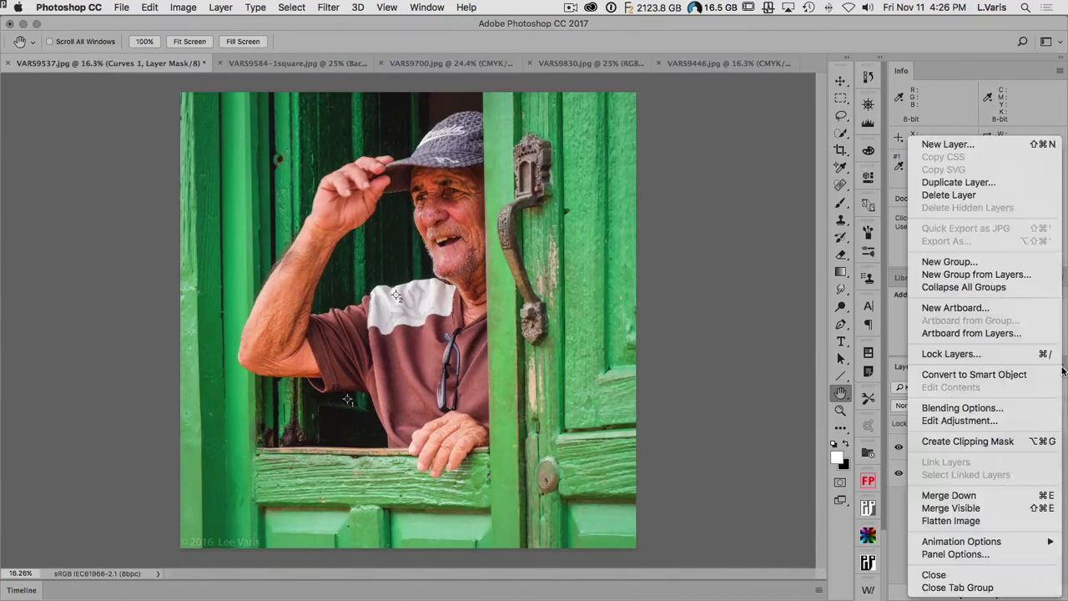
left_click(1002, 520)
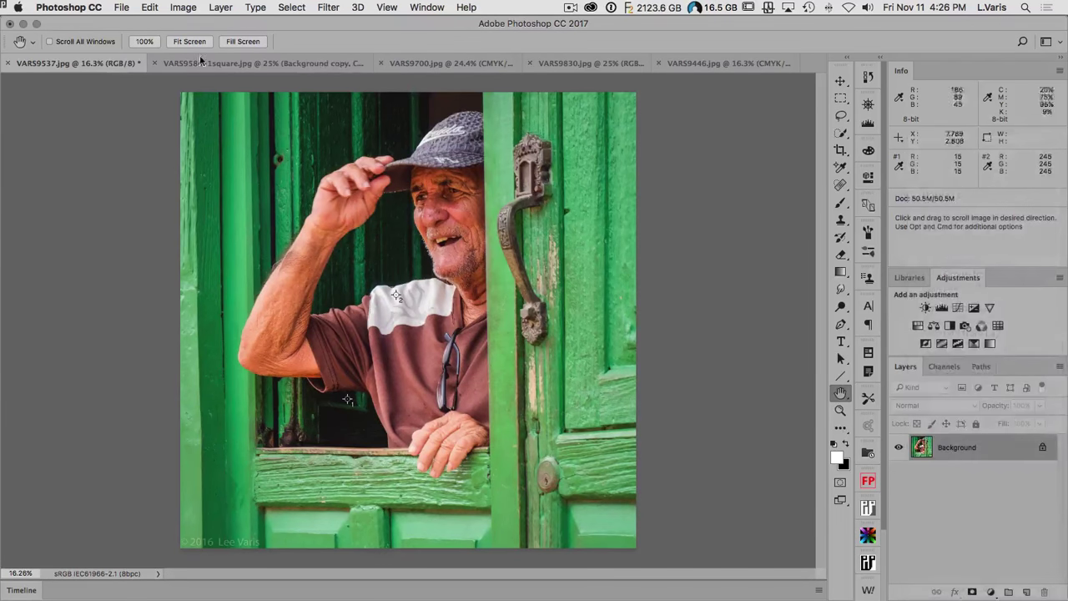
Convert the image to CMYK Color mode using the U.S. Web Coated (SWOP) v2 profile.
left_click(185, 8)
mouse_move(190, 23)
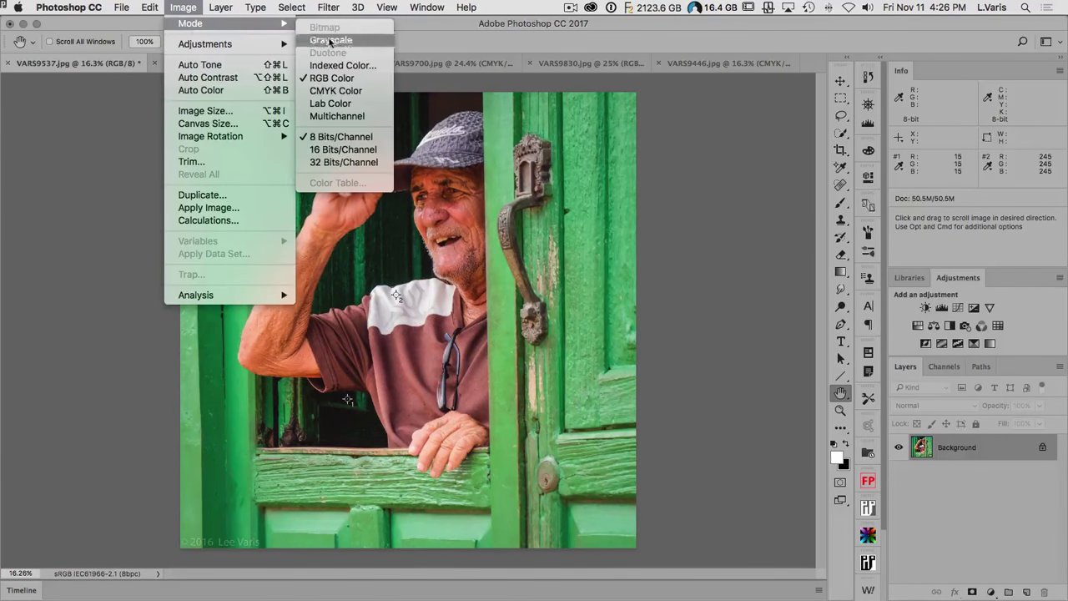
left_click(364, 92)
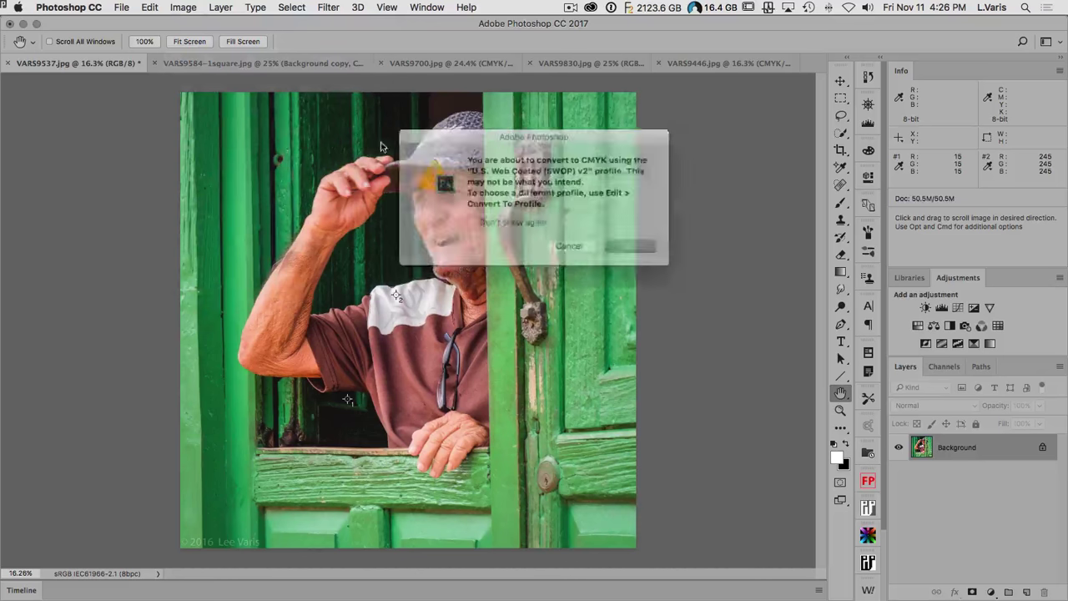
left_click(618, 250)
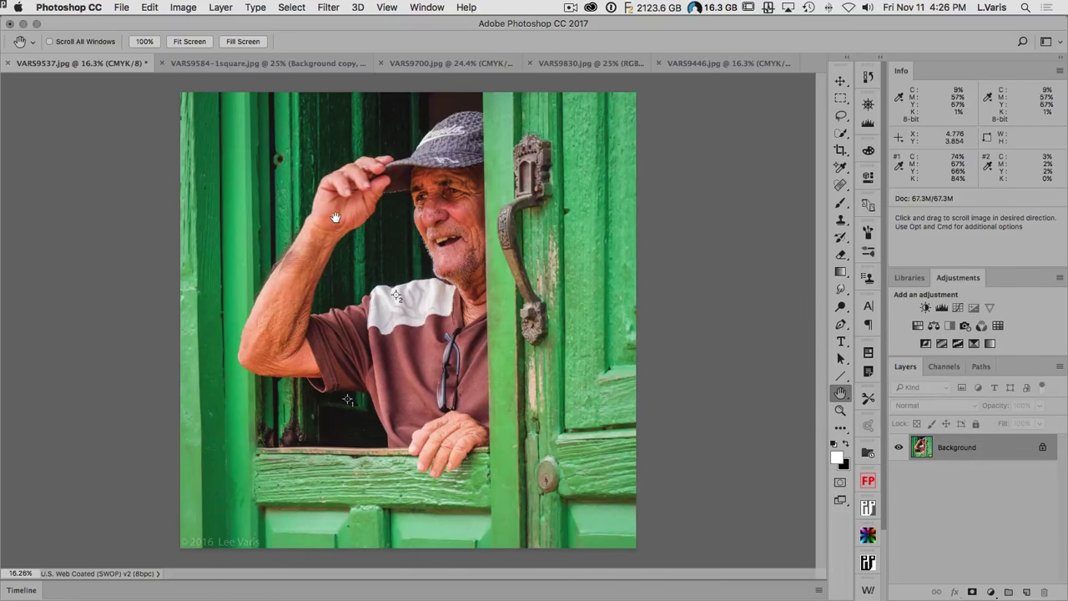
left_click(959, 309)
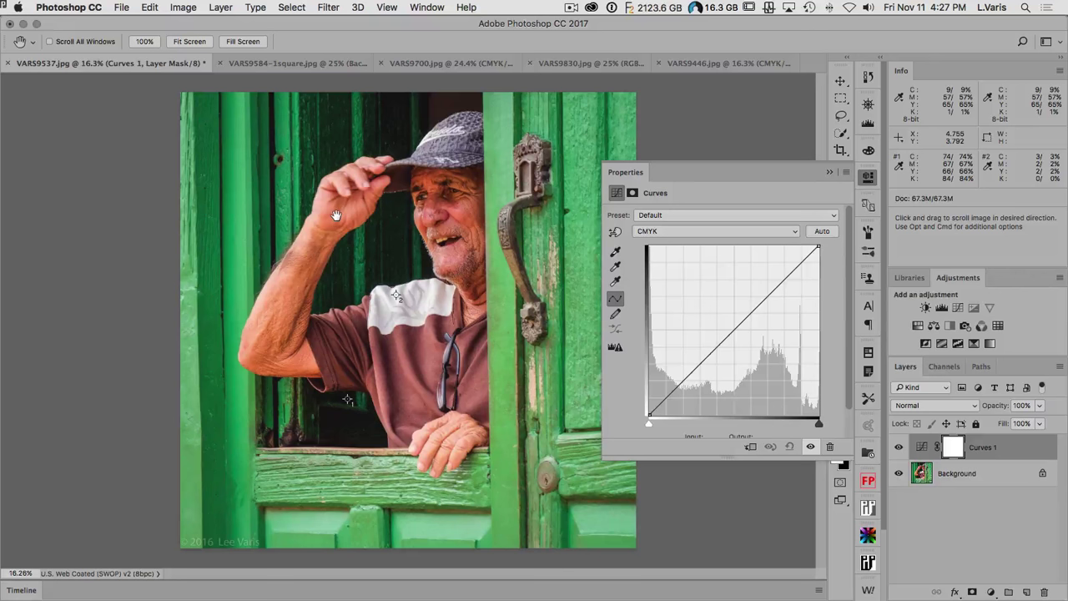
left_click(687, 230)
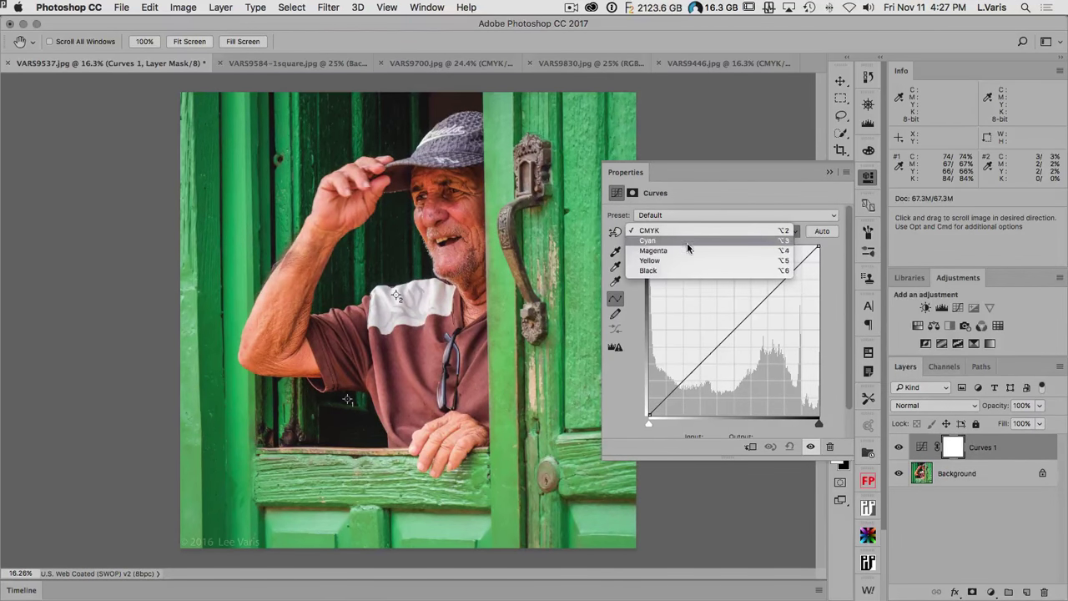
left_click(687, 250)
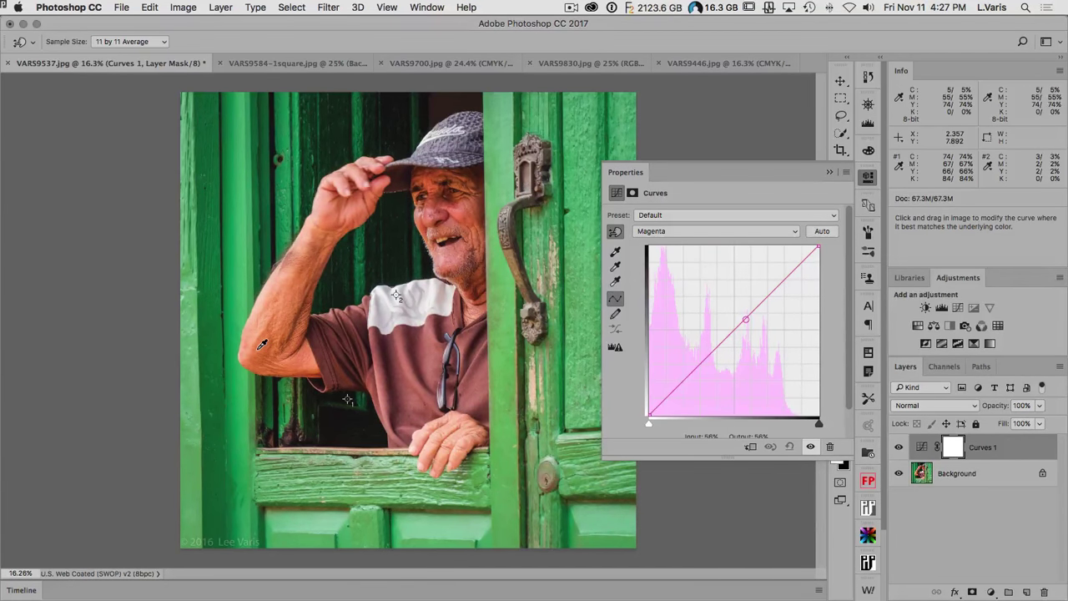
left_click_drag(957, 443, 1043, 593)
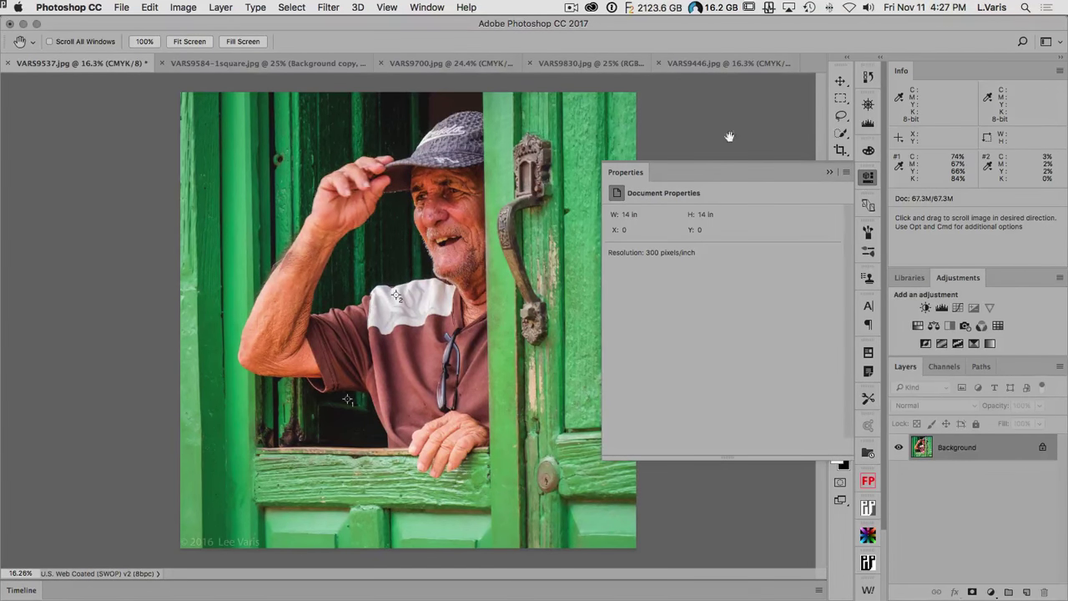
left_click(869, 177)
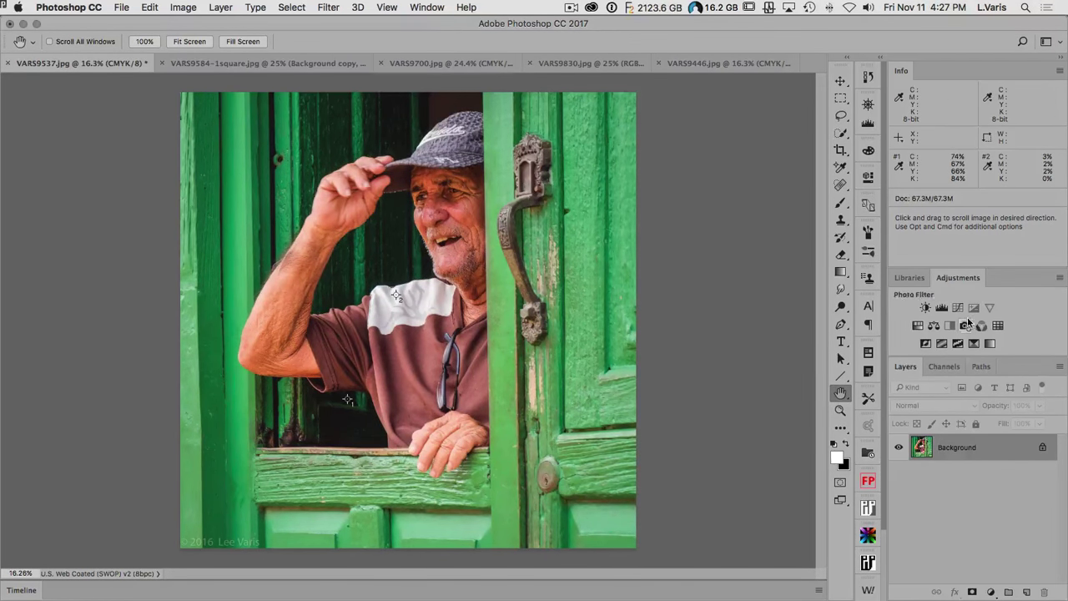
Add a Selective Color adjustment layer and set Magenta to -10% for the Reds.
left_click(974, 343)
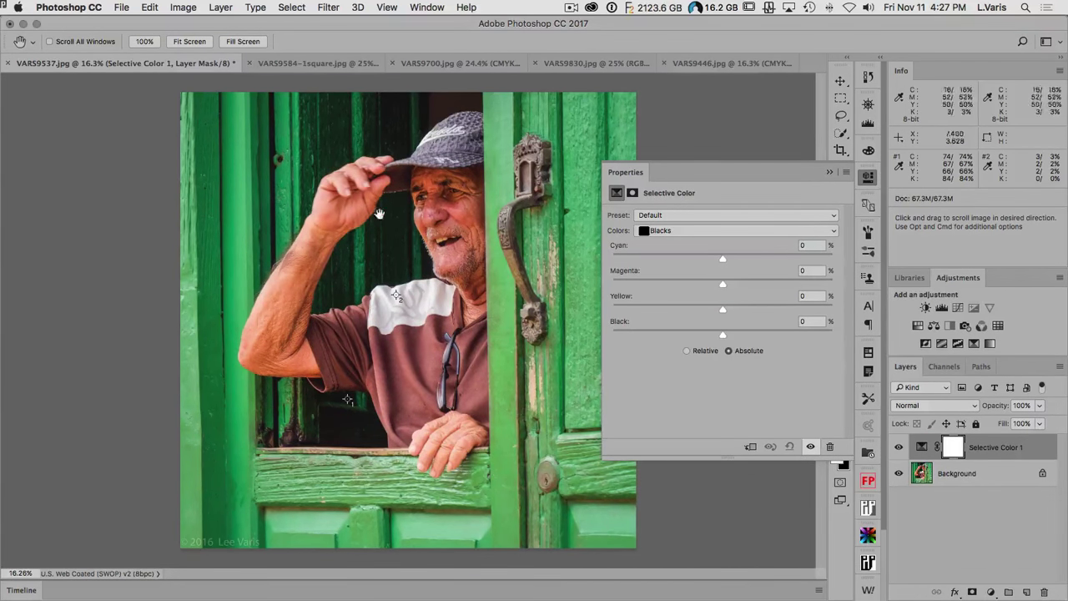
left_click(721, 232)
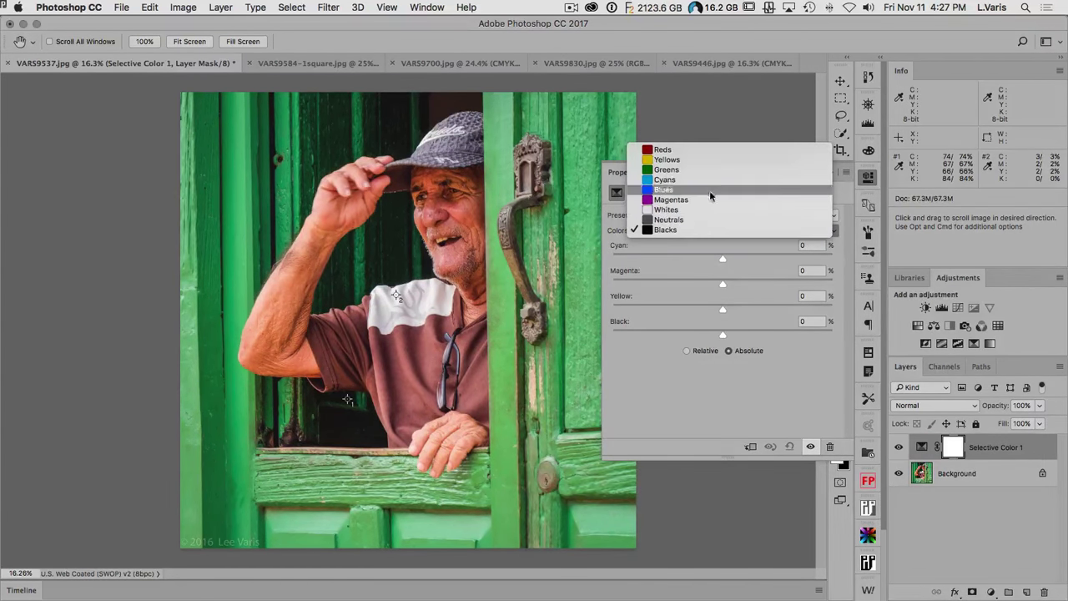
left_click(703, 150)
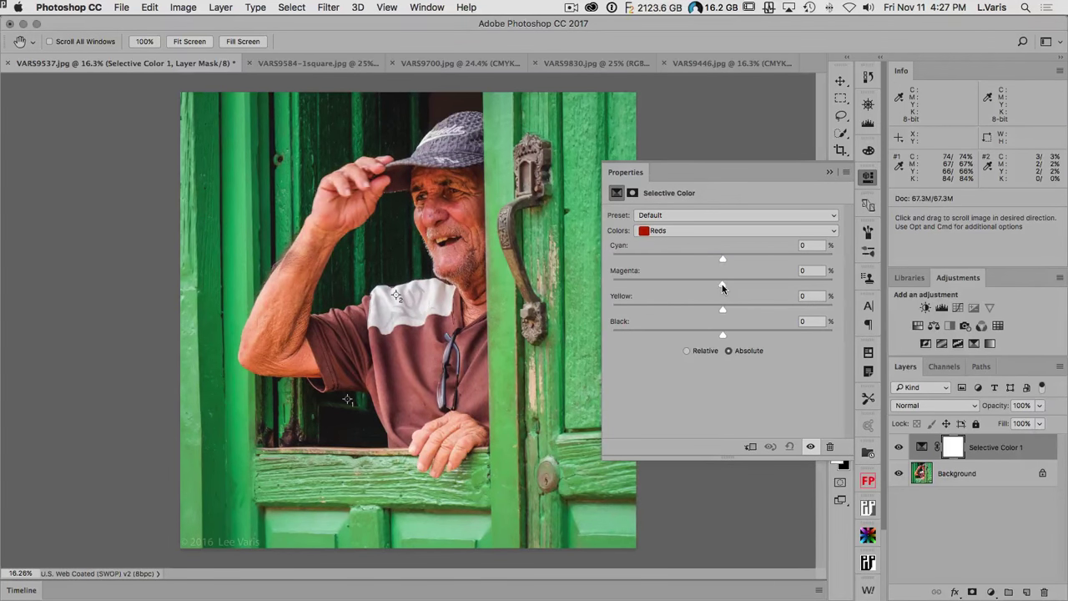
left_click_drag(723, 285, 711, 284)
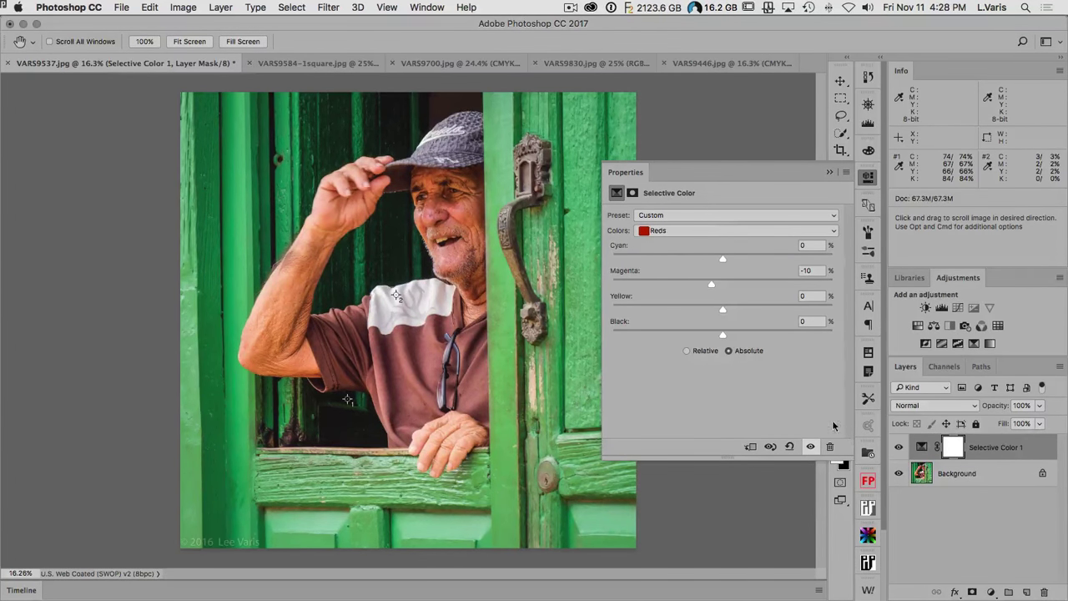
For the Blacks in Selective Color, set Black to +17% and Cyan, Magenta and Yellow to -5% each.
left_click(727, 231)
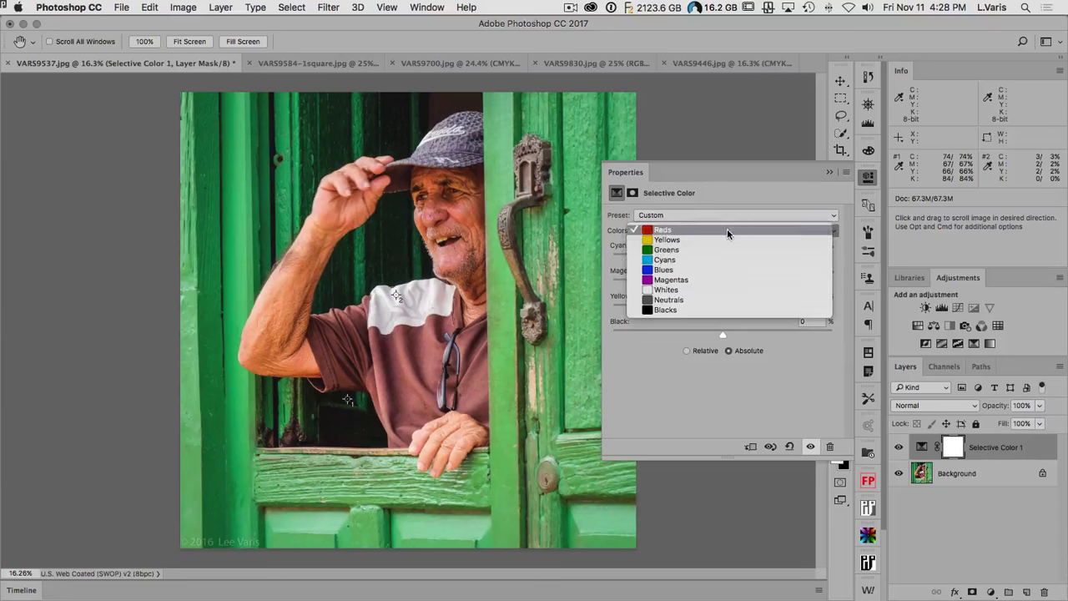
left_click(700, 313)
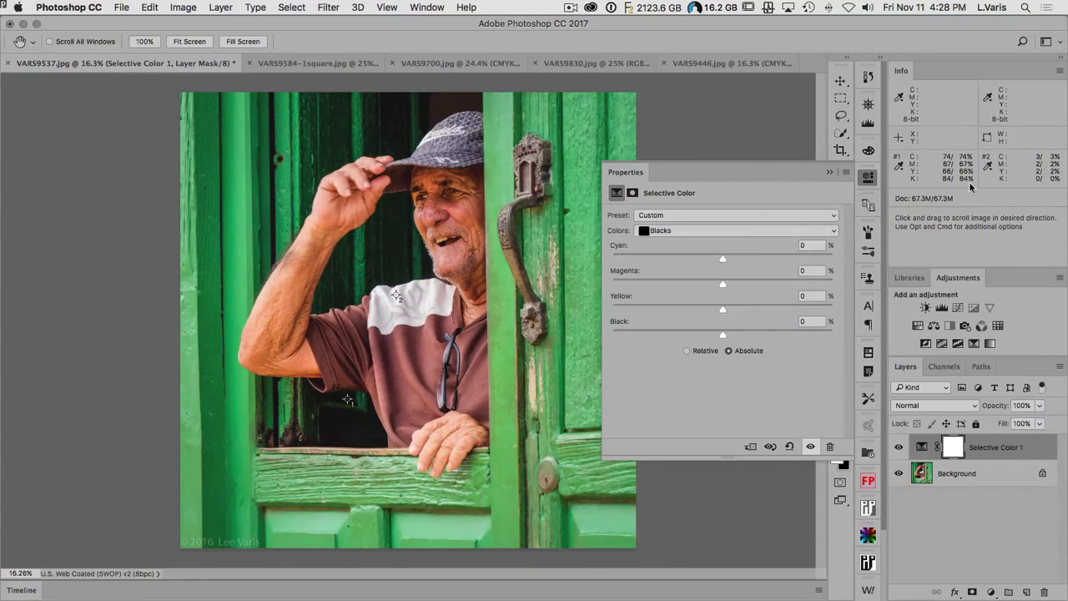
left_click_drag(727, 334, 740, 334)
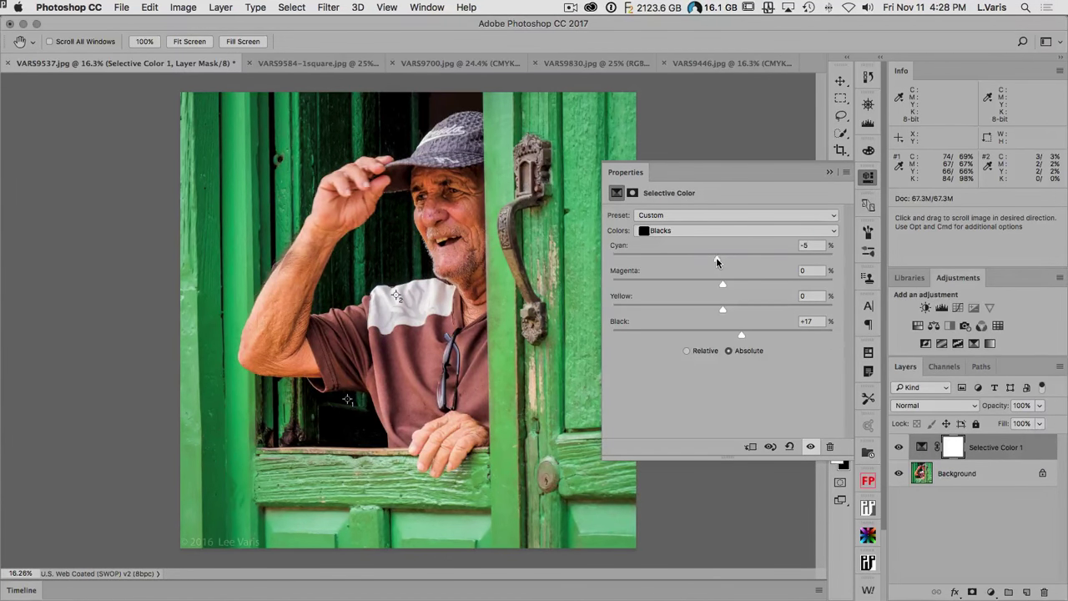
left_click_drag(723, 285, 717, 312)
Set the readout of color sampler #1 to Total Ink and hide the adjustment's properties.
left_click(901, 171)
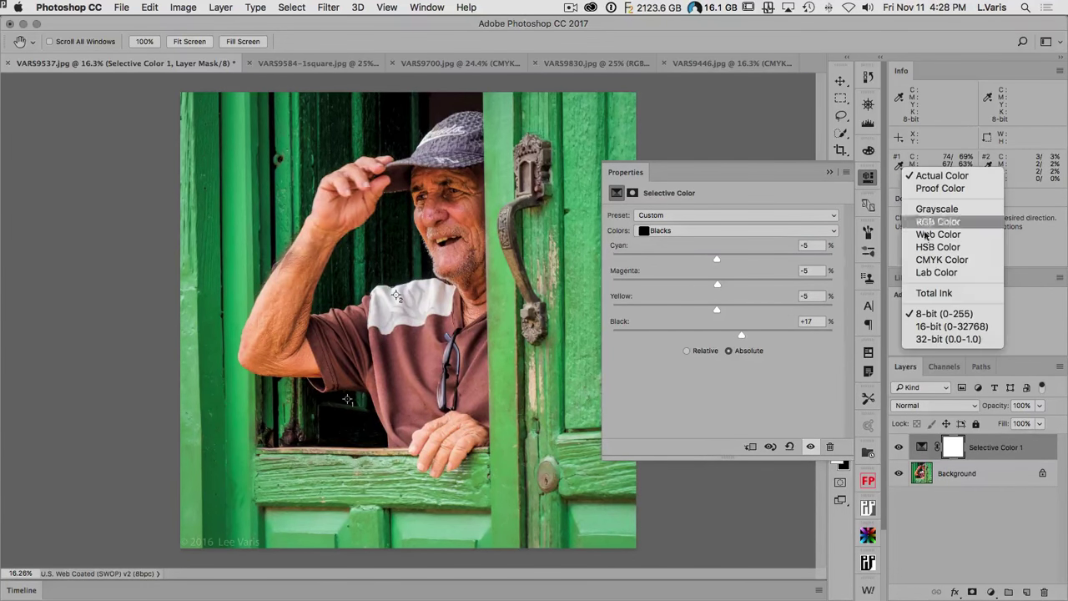
left_click(937, 261)
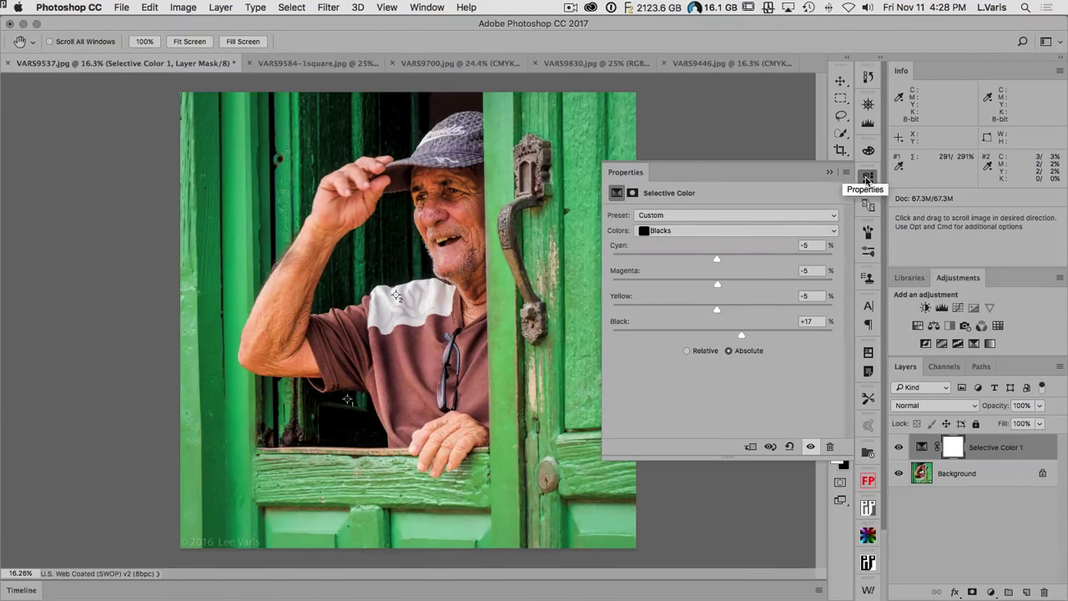
left_click(867, 179)
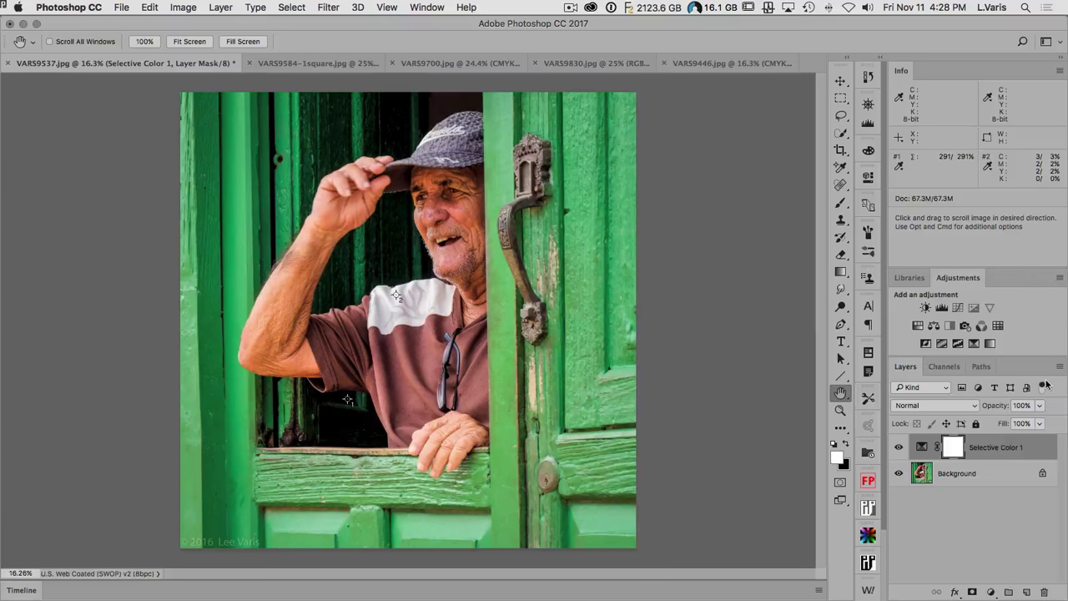
Compare the image with the Selective Color layer off and on, and flatten the image.
left_click(899, 450)
left_click(899, 451)
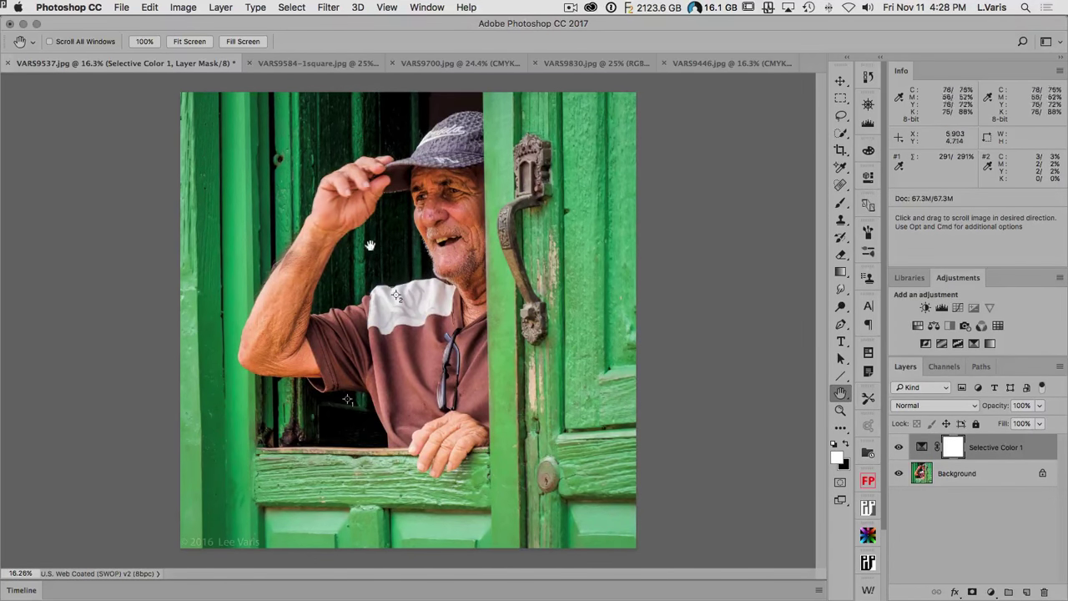
left_click(898, 451)
left_click(899, 450)
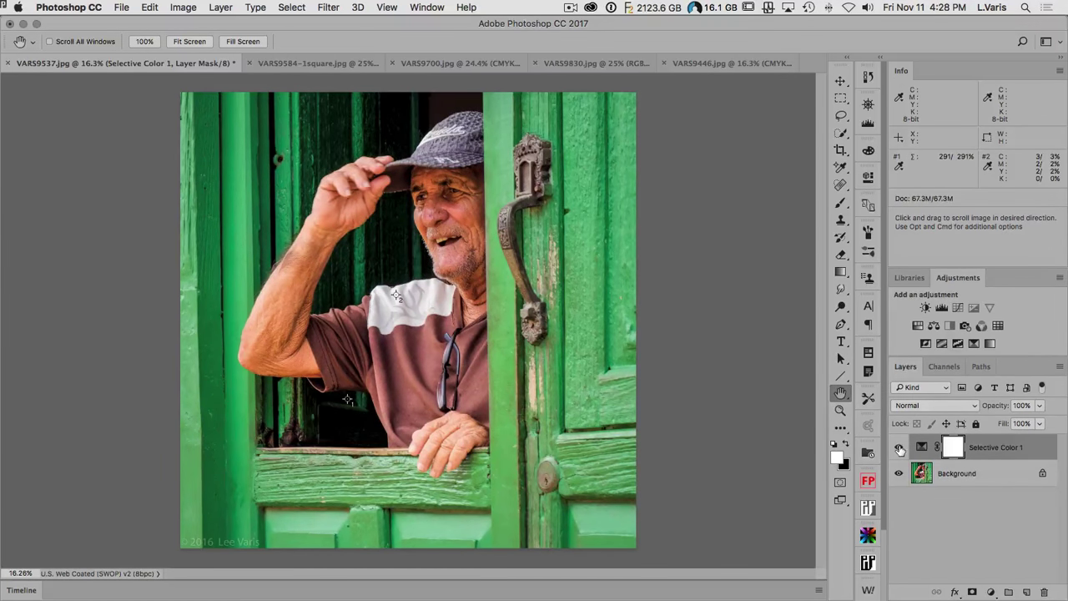
left_click(1060, 368)
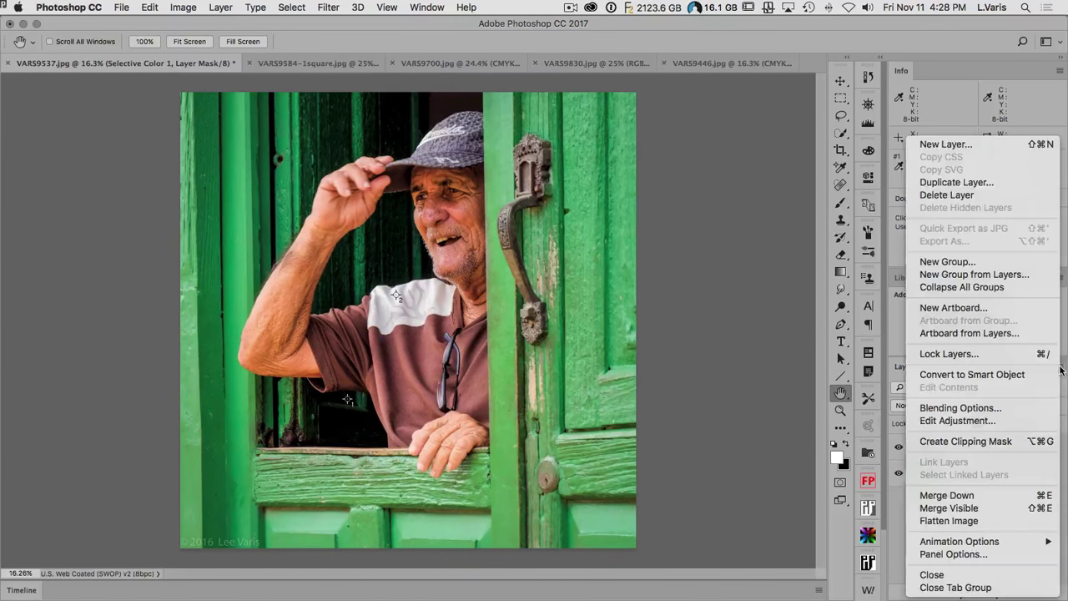
left_click(1025, 520)
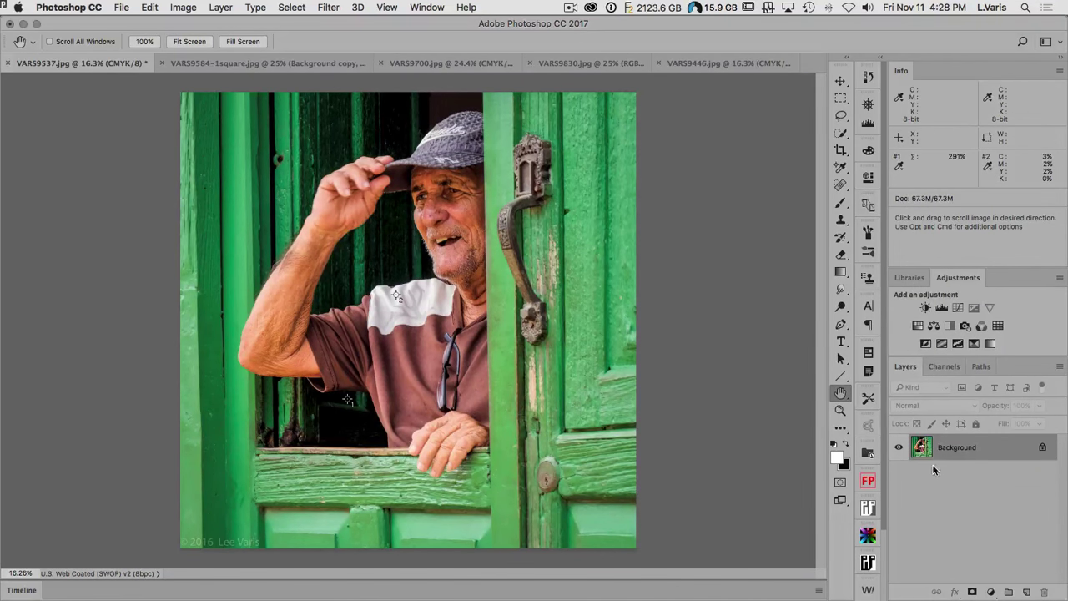
Duplicate the Background layer and restrict the copy's blending to the K channel only.
left_click_drag(922, 449, 1027, 592)
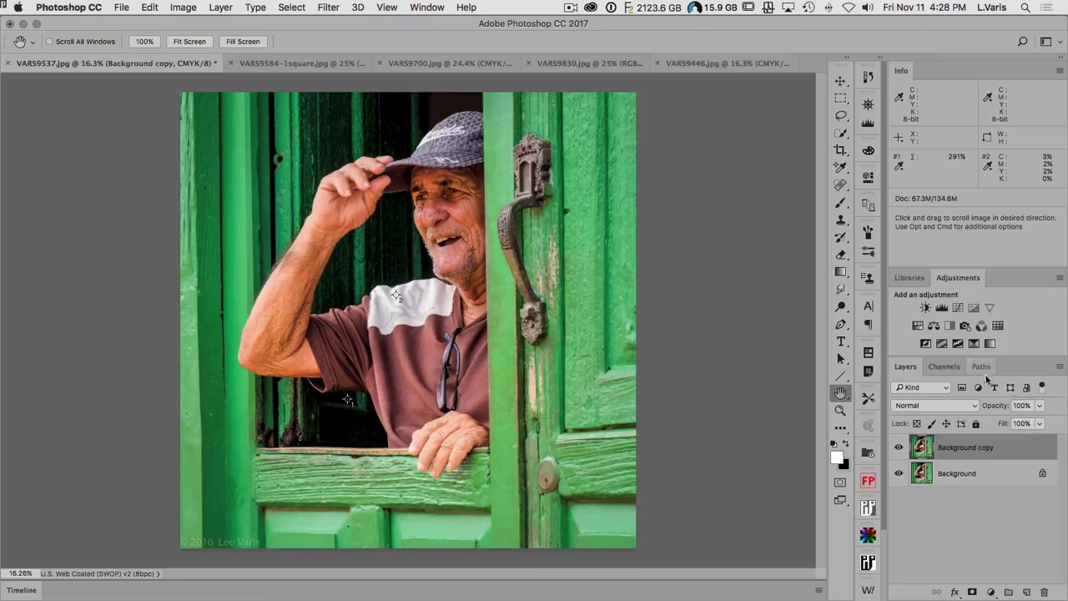
left_click(1060, 367)
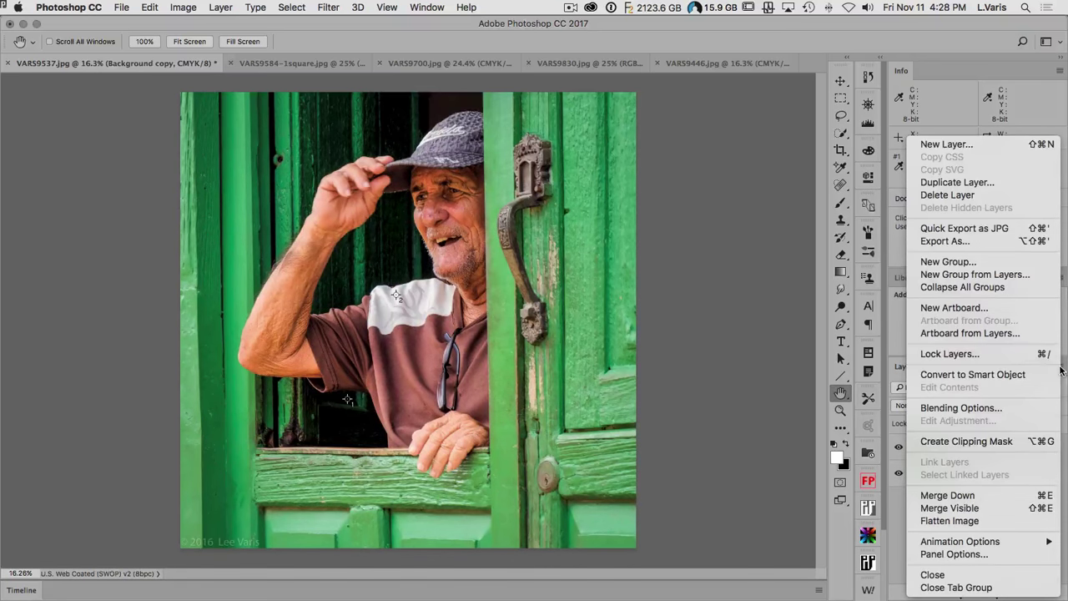
left_click(968, 408)
left_click(762, 157)
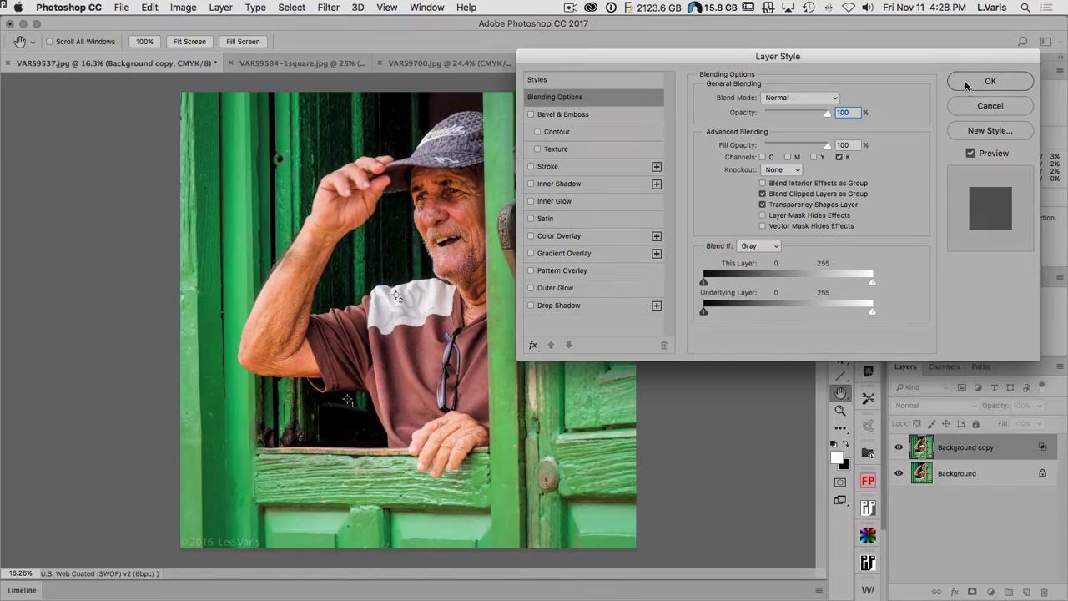
left_click(993, 81)
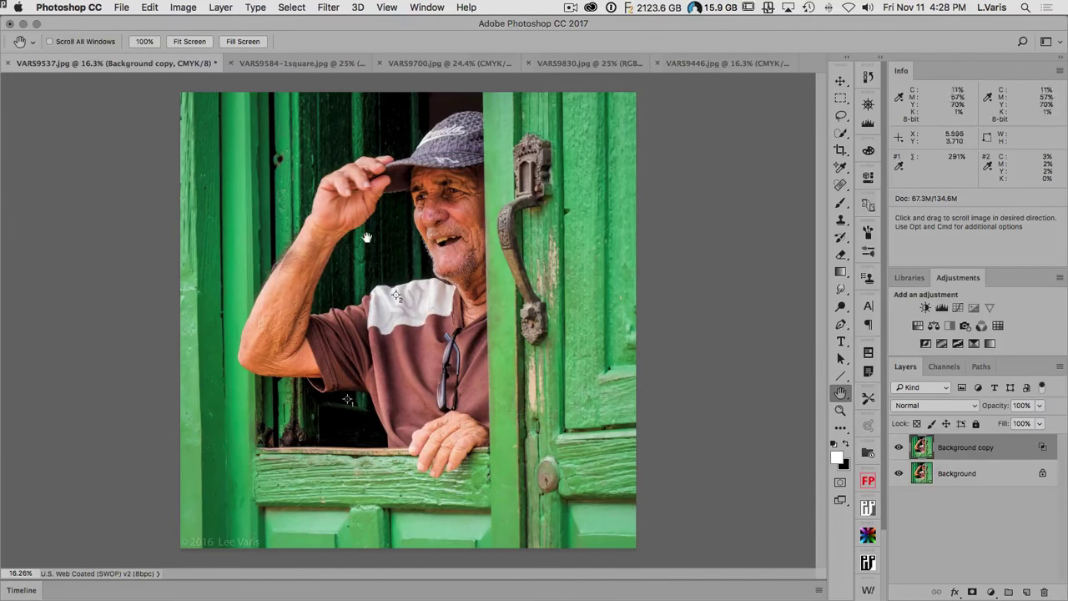
Apply the last-used Unsharp Mask filter to the Background copy layer, with the man's face in close view.
left_click(387, 295, "super")
left_click(388, 296, "super")
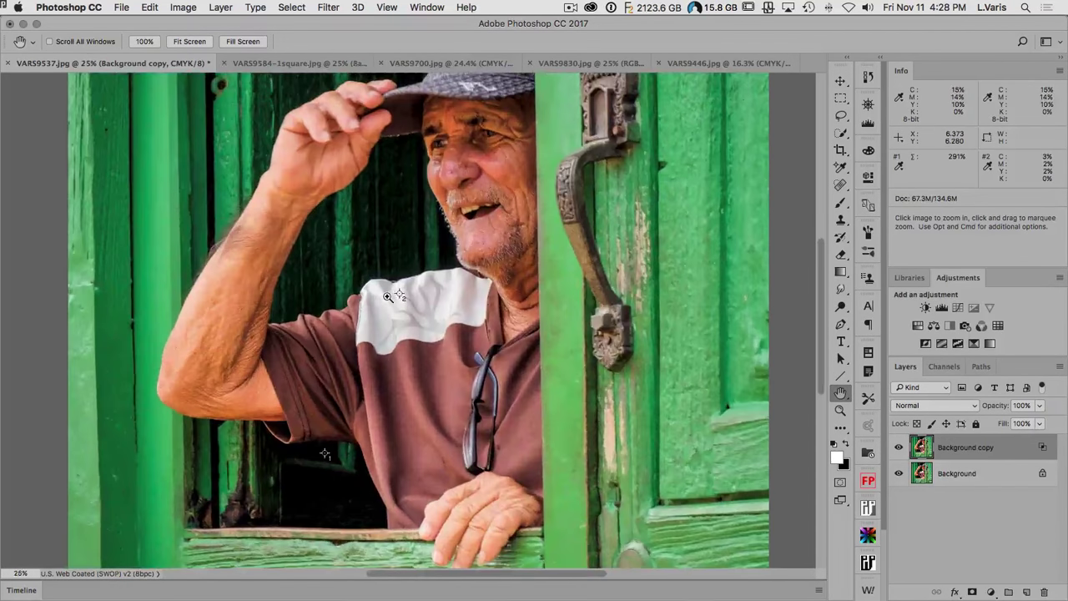
left_click(387, 296, "super")
left_click(387, 298, "super")
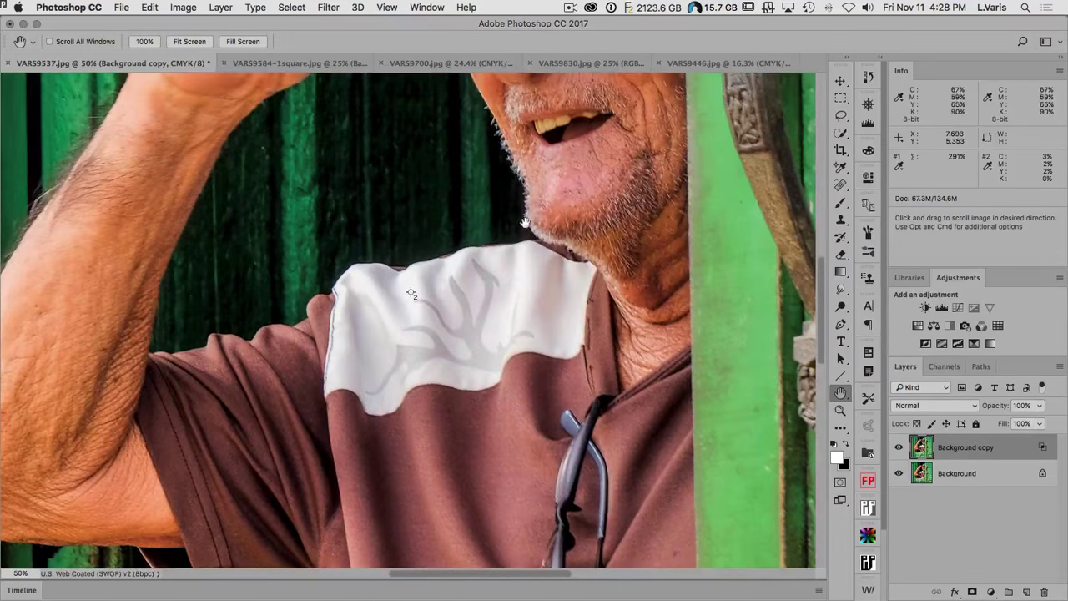
scroll(387, 298, "up", 5)
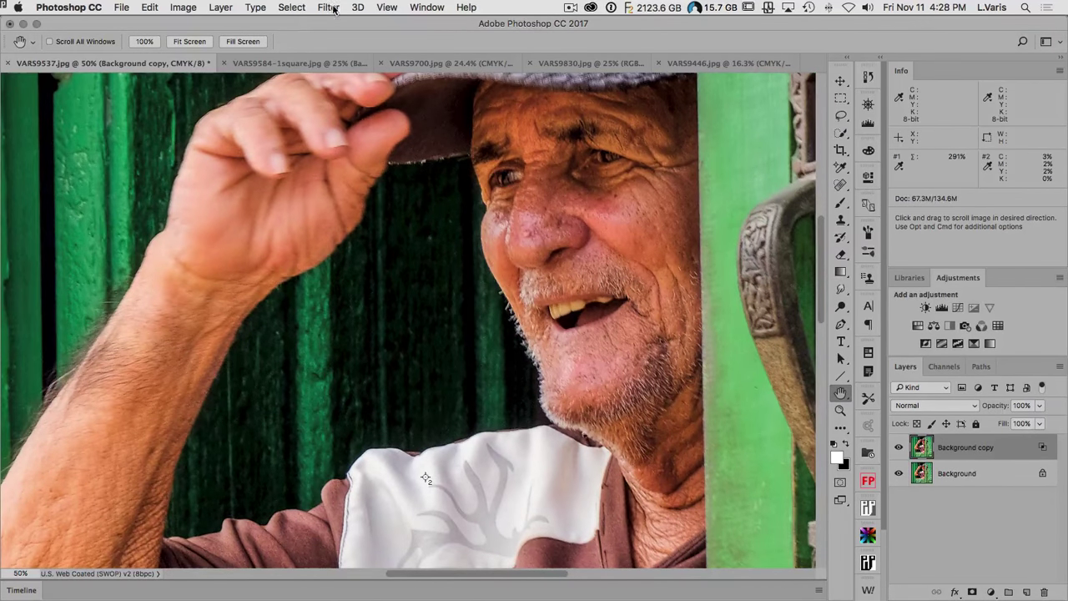
left_click(328, 8)
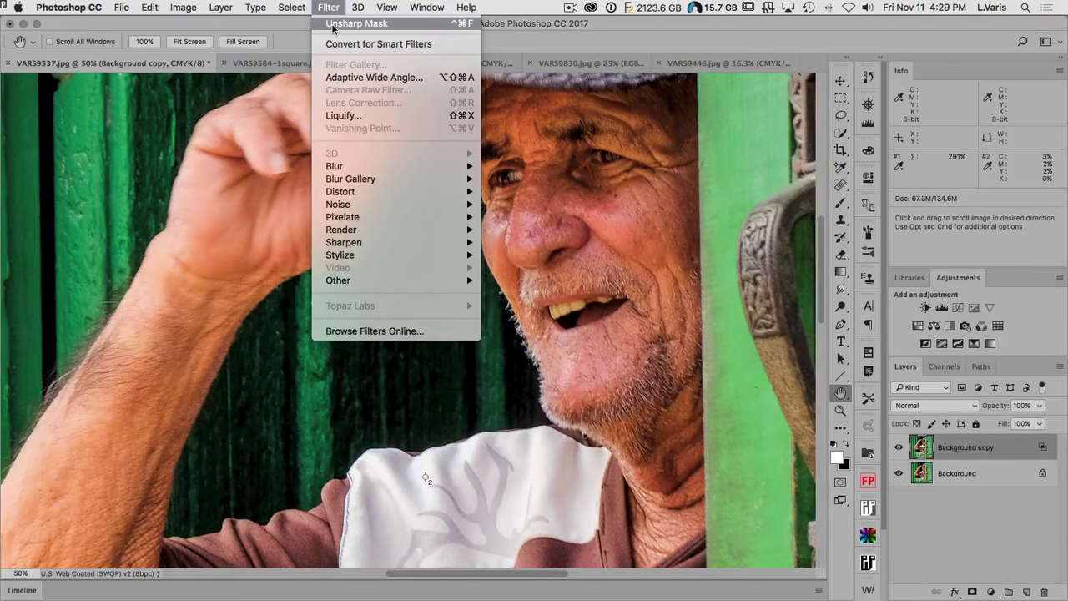
left_click(332, 25)
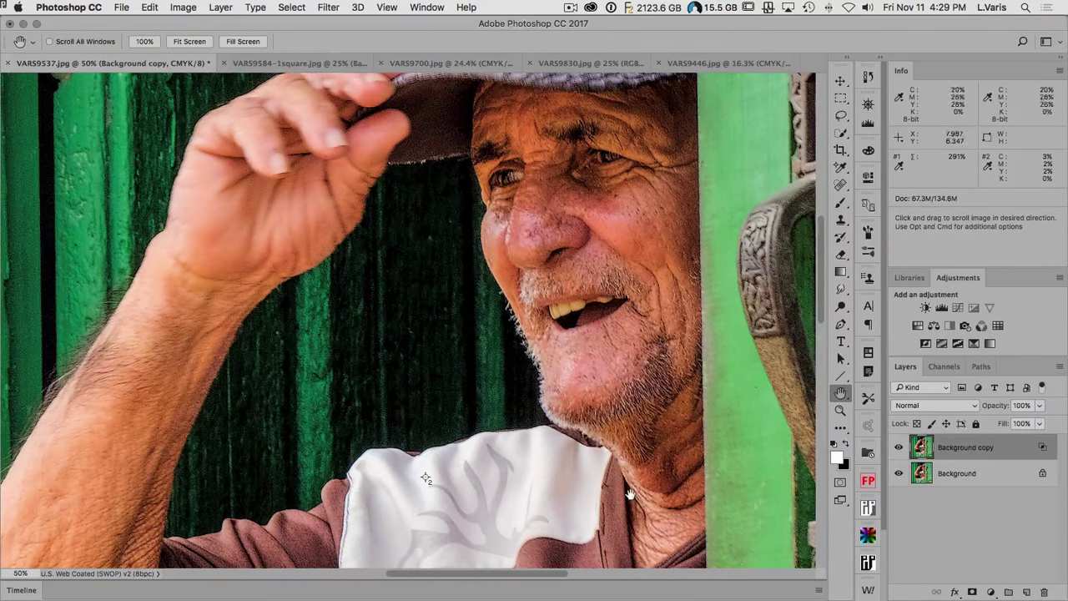
Lower the Background copy layer's opacity to 85% and compare the image with the sharpening off and on.
left_click(1039, 406)
left_click_drag(1038, 424, 1029, 428)
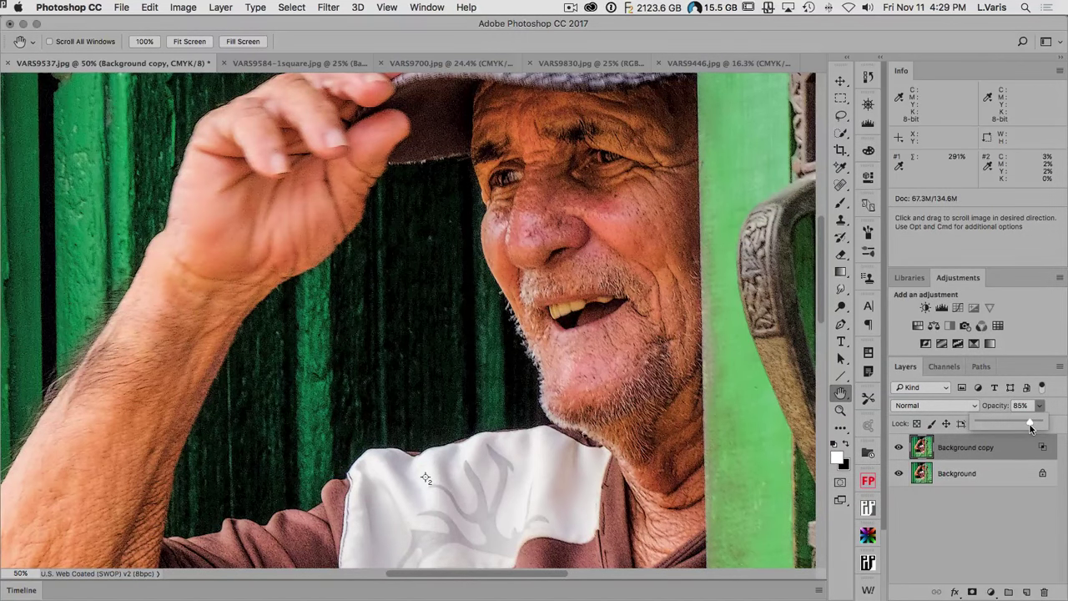
left_click(900, 451)
left_click(900, 450)
left_click(900, 451)
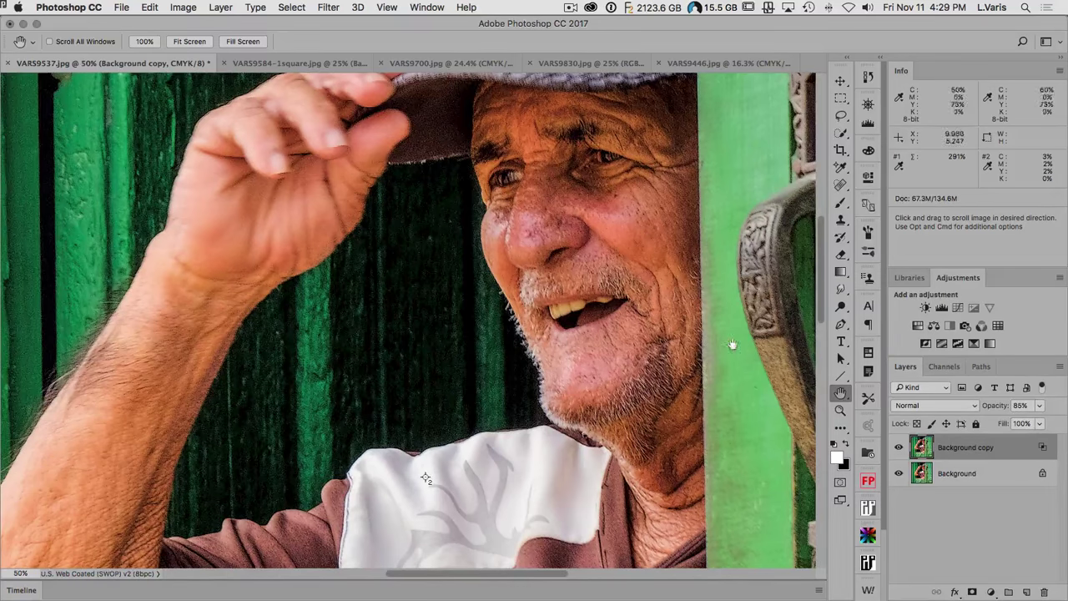
Review the whole picture and flatten the image.
left_click(551, 322, "alt+super")
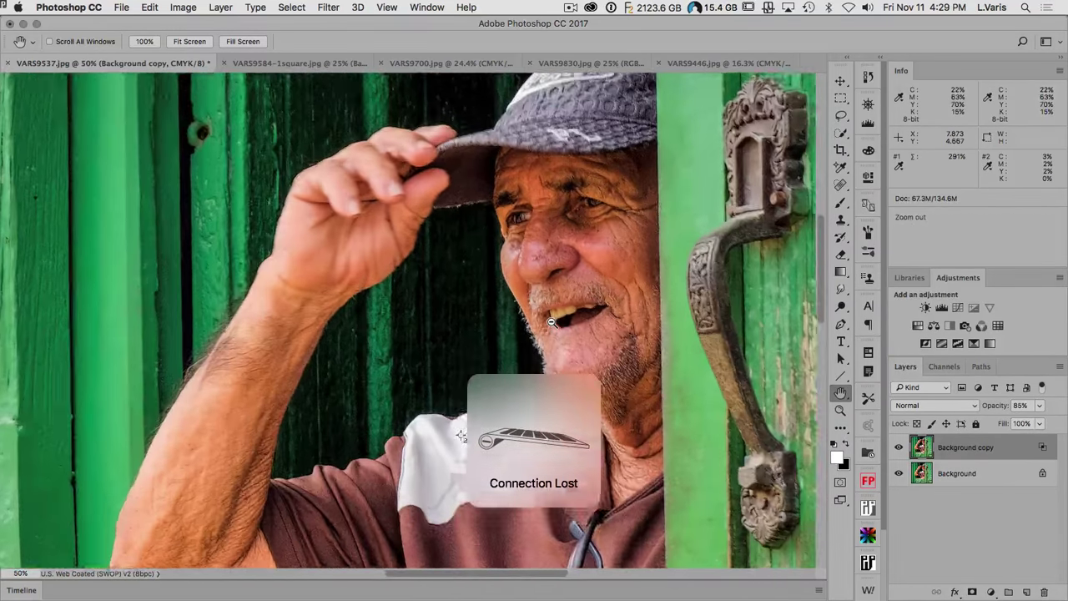
left_click(551, 322, "alt+super")
left_click(551, 322, "alt+super")
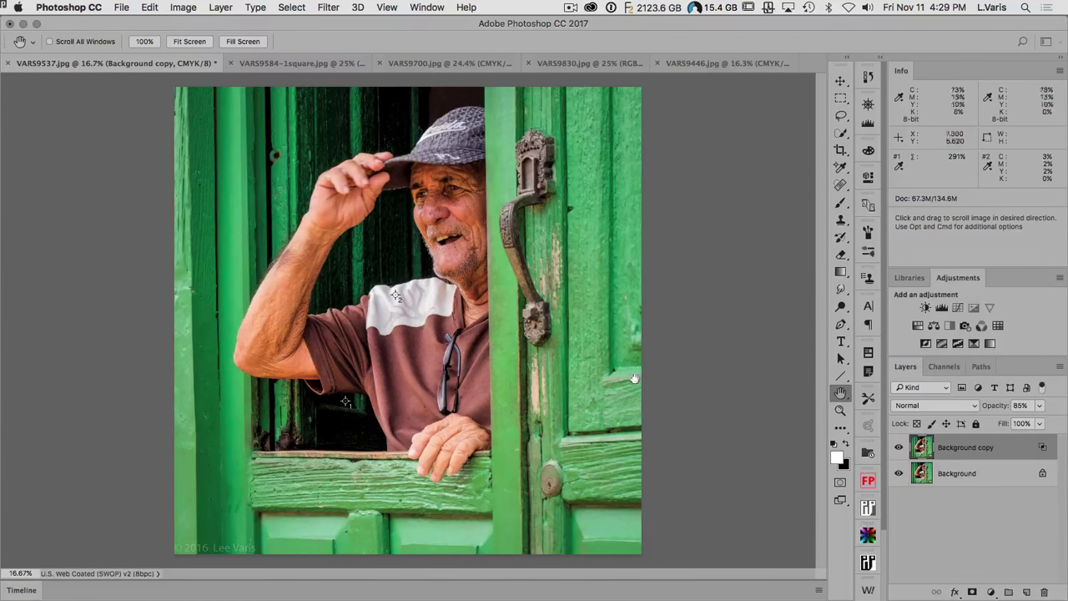
left_click(1060, 367)
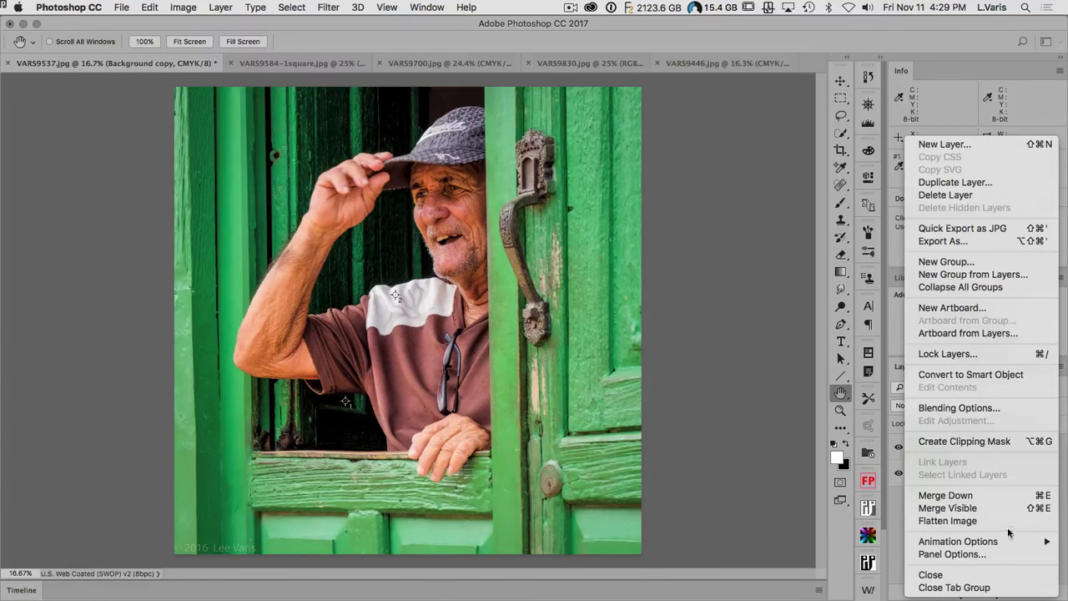
left_click(1006, 523)
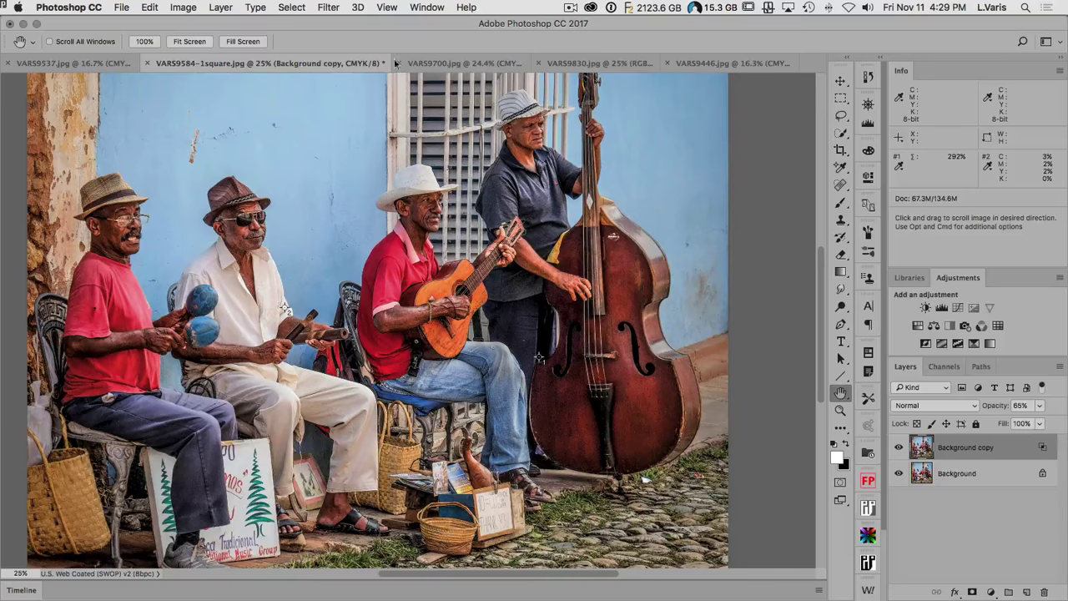
Switch to VARS9830.jpg and add a Threshold adjustment with the level set to 2.
left_click(467, 64)
left_click(570, 64)
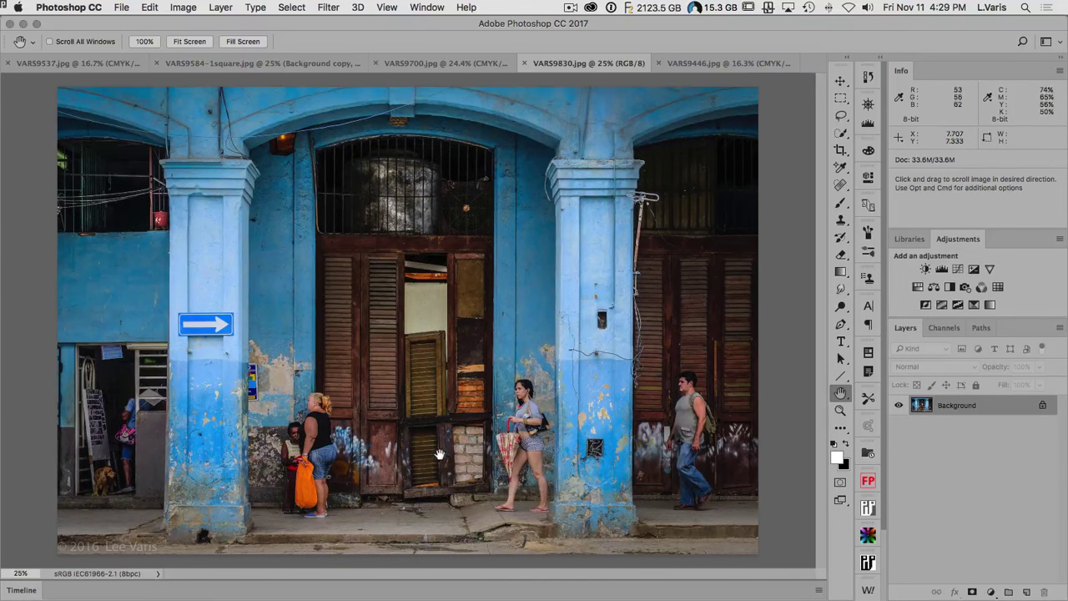
left_click(958, 305)
left_click_drag(721, 289, 639, 298)
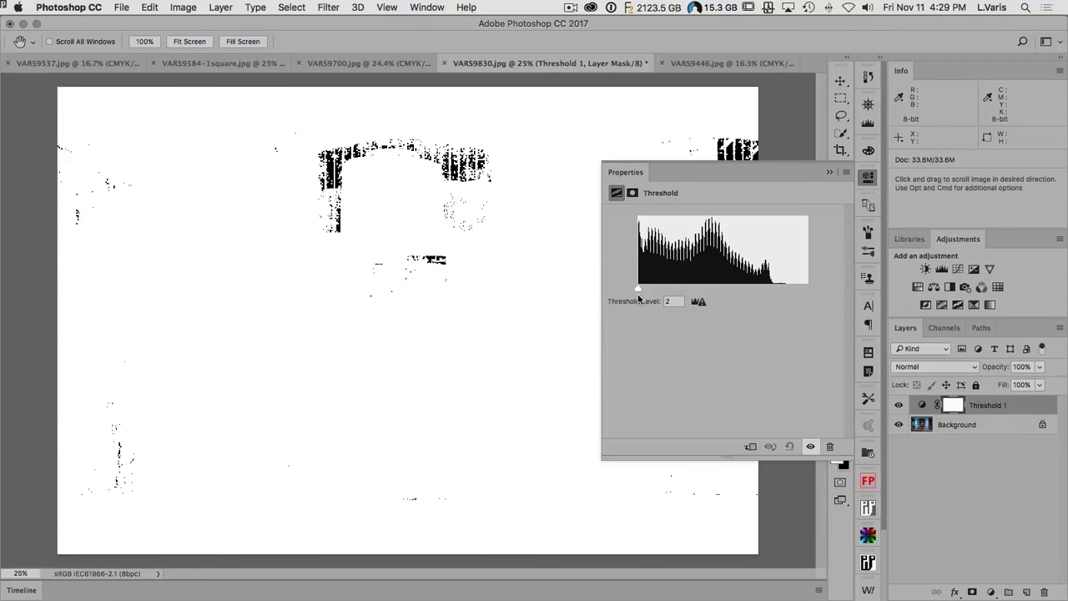
Place a color sampler on the dark area behind the window bars above the door and check it against the image without Threshold.
left_click(868, 177)
left_click(841, 168)
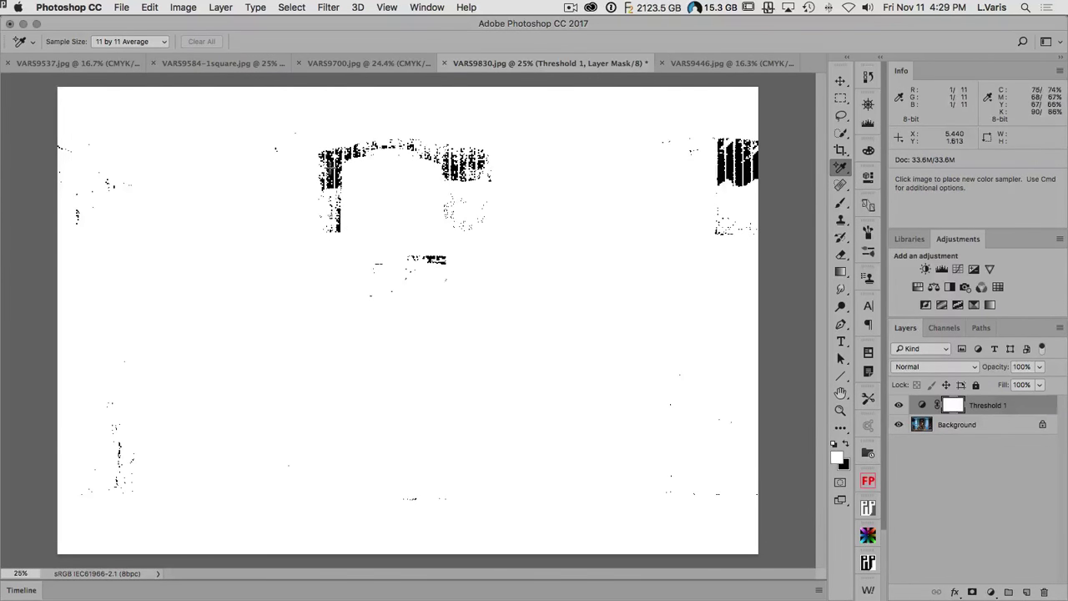
left_click(330, 170)
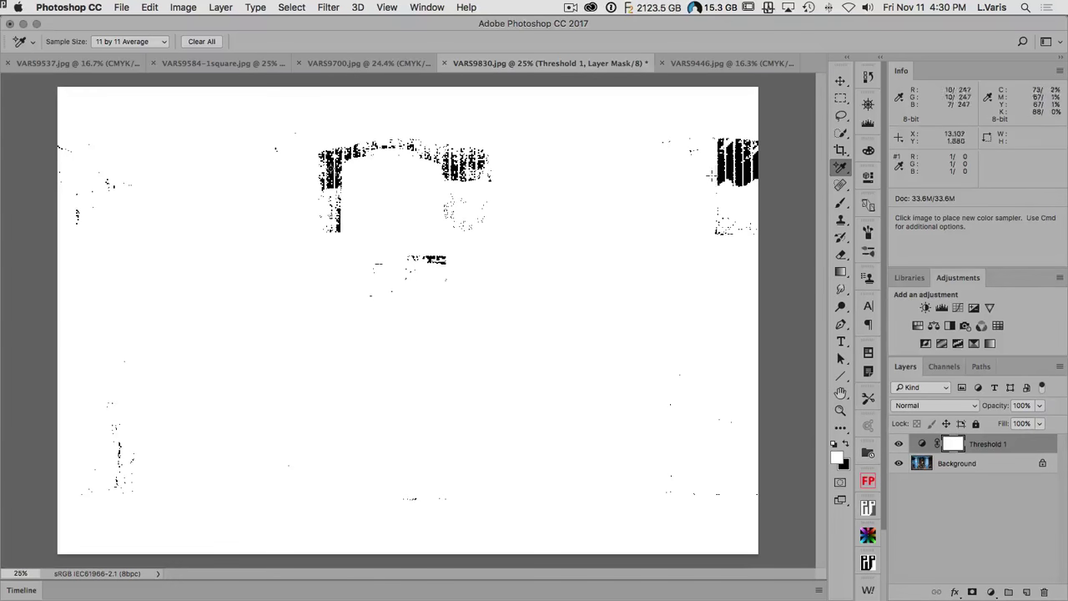
left_click(898, 445)
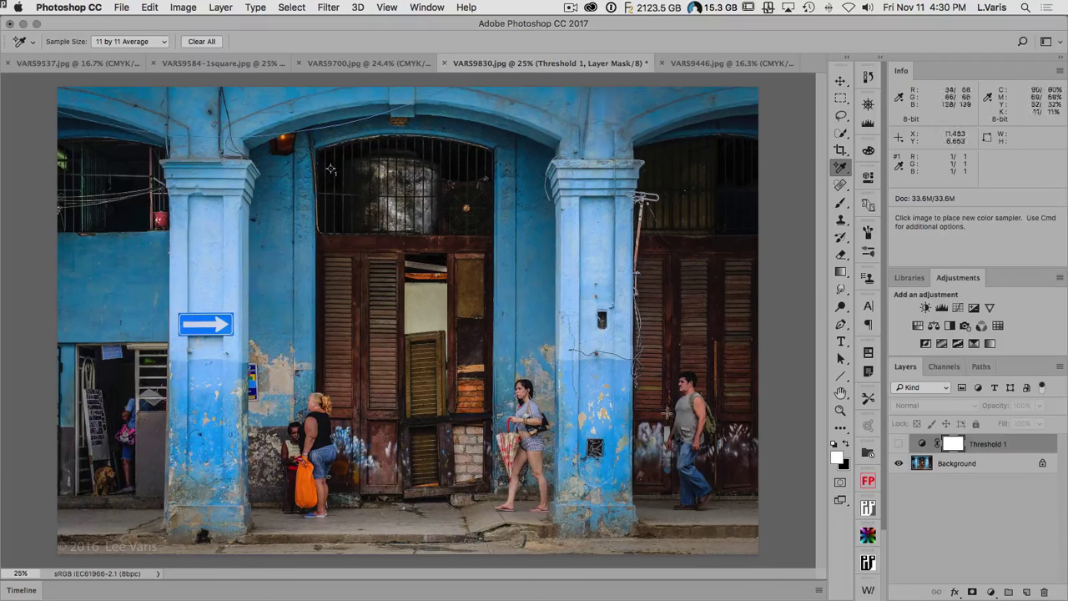
left_click(899, 443)
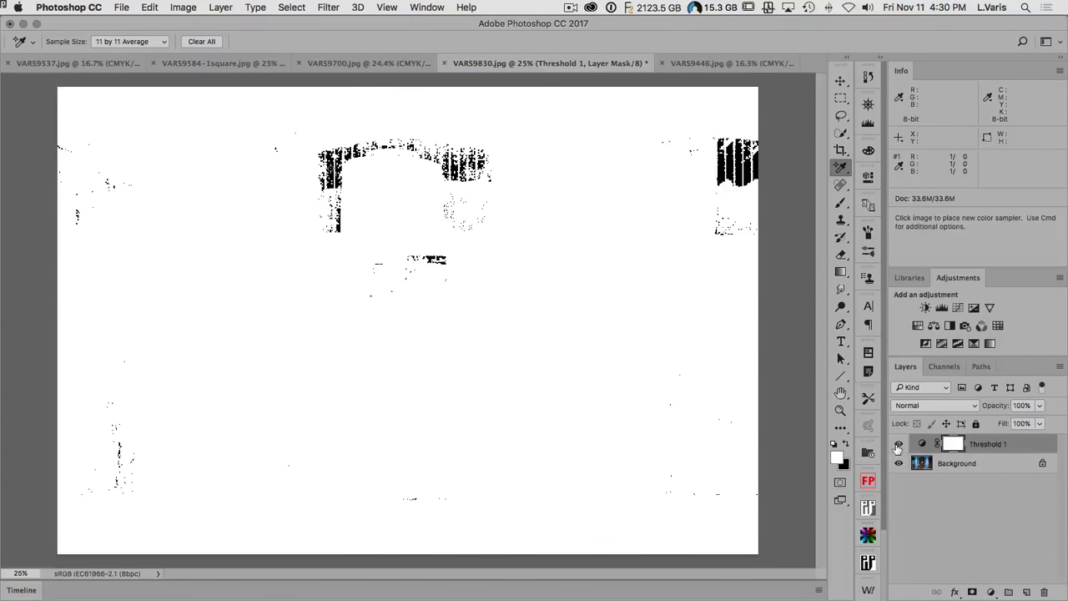
Set the Threshold level to 209 and place a second color sampler on the head of the sign's white arrow.
double_click(921, 443)
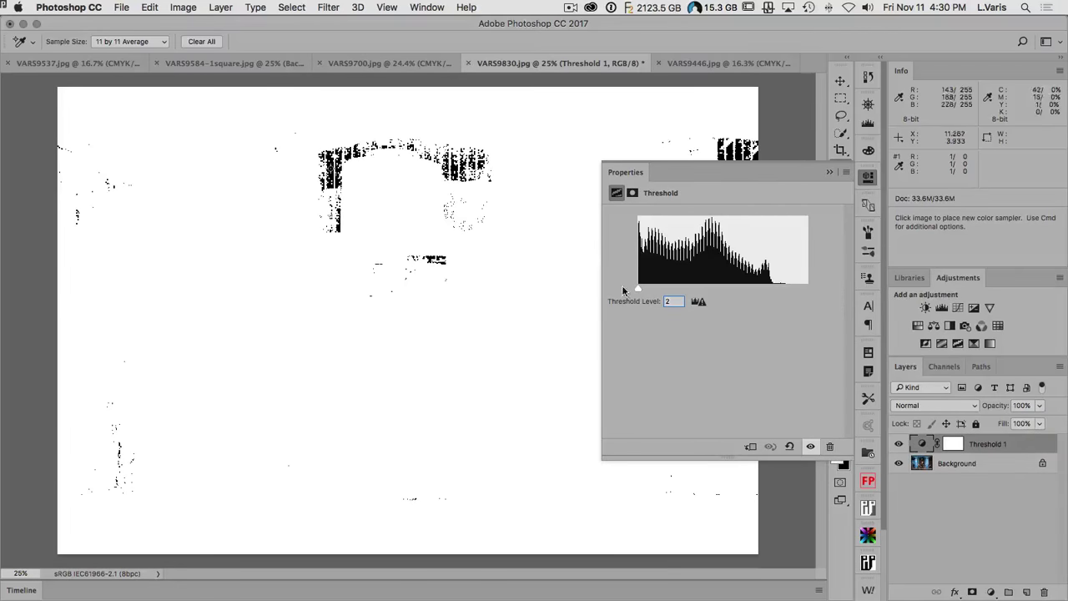
left_click_drag(640, 290, 777, 287)
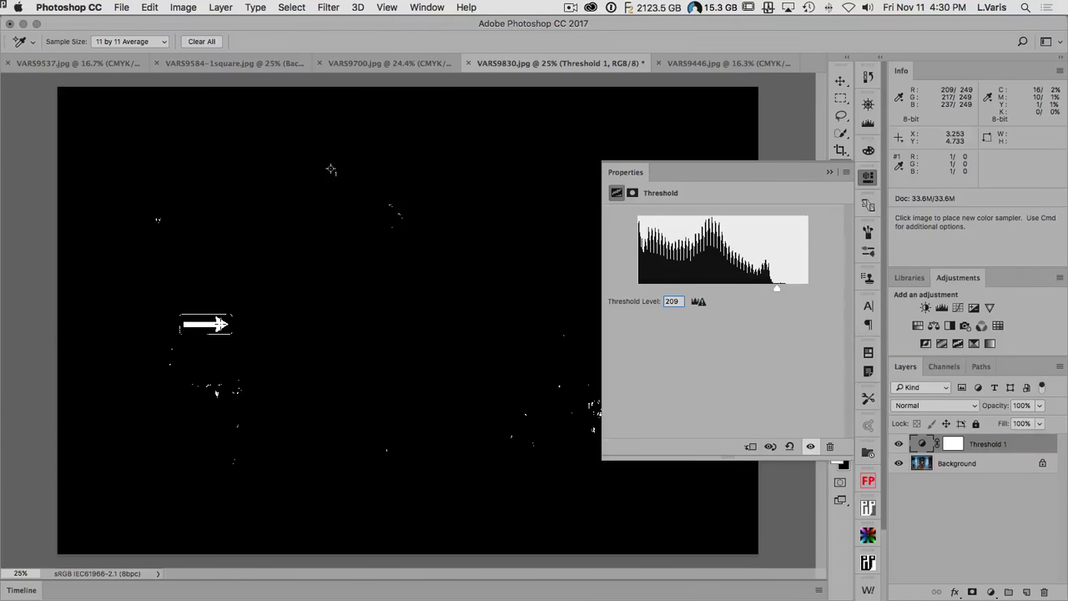
left_click(221, 324)
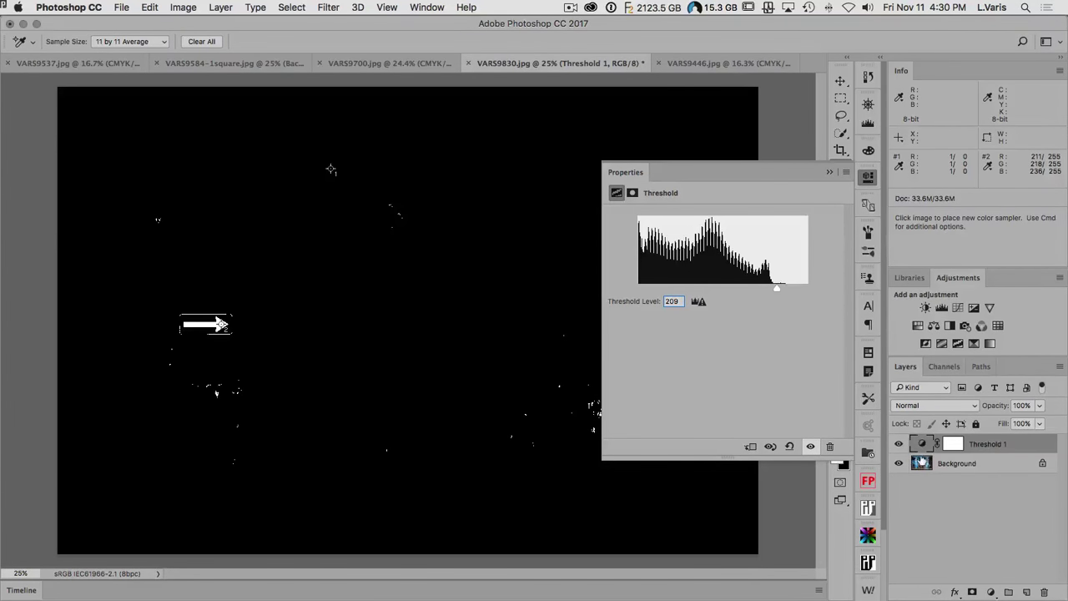
Delete the Threshold adjustment layer and hide the properties.
left_click_drag(916, 442, 1043, 591)
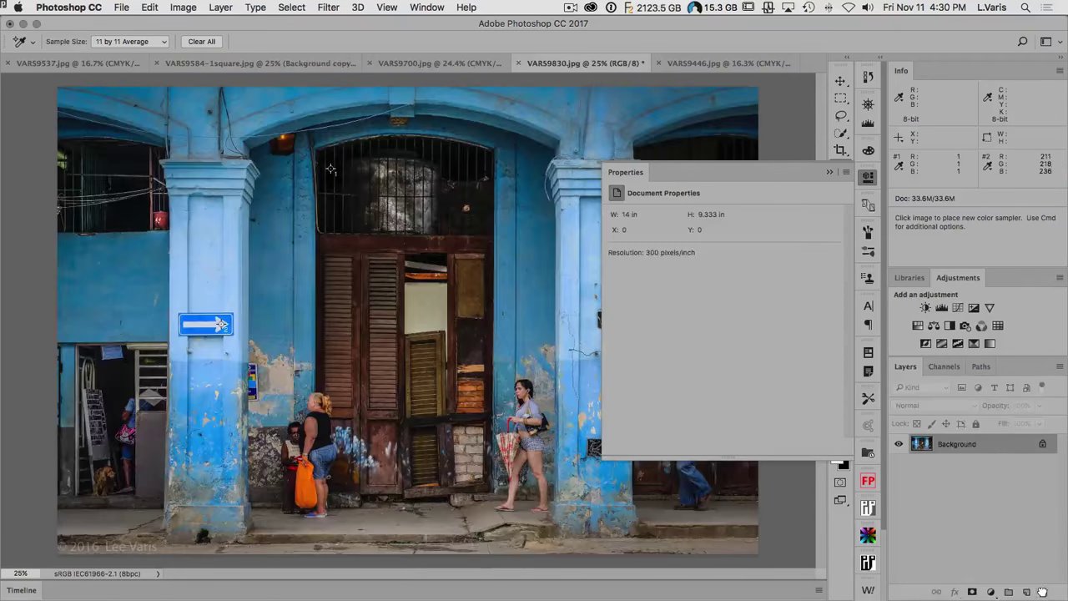
left_click(869, 174)
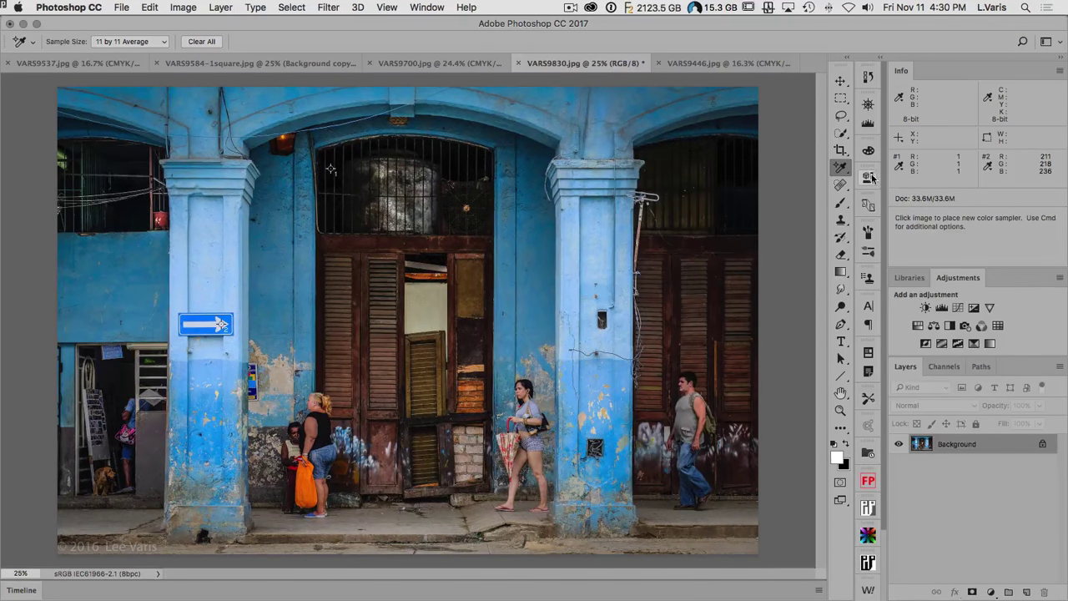
Add a Curves adjustment and move the RGB curve's endpoints to bring sampler #1 to 15 and sampler #2's blue to 245.
left_click(958, 308)
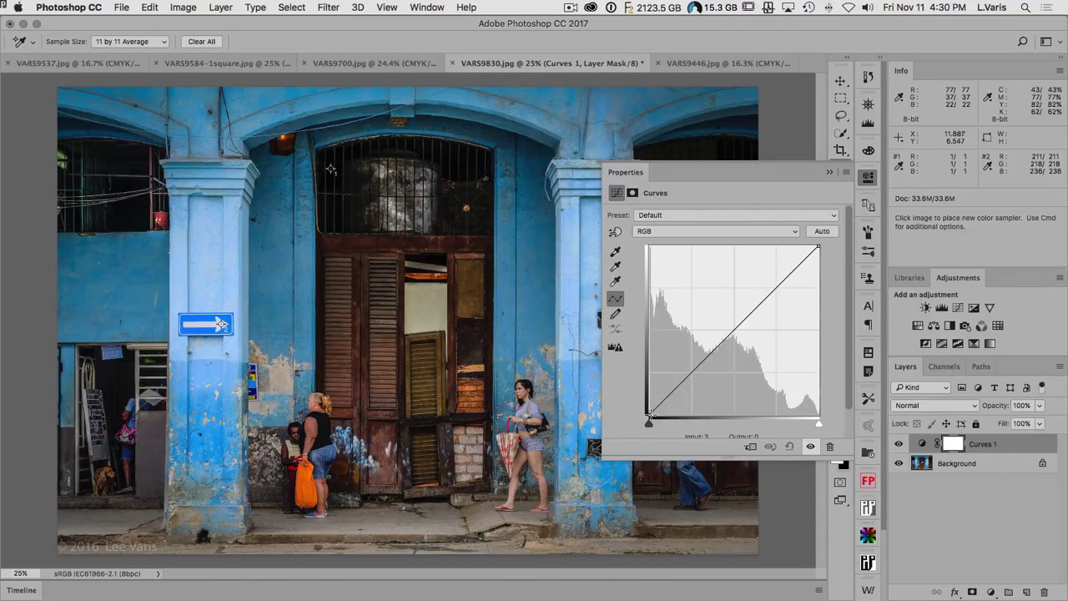
left_click_drag(655, 415, 648, 406)
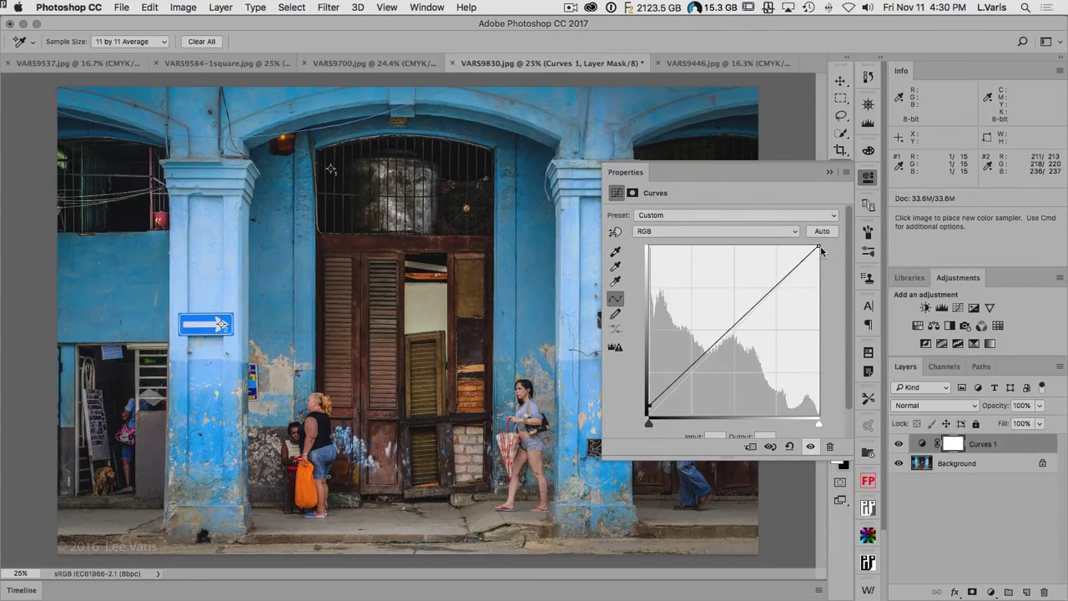
left_click_drag(819, 244, 815, 246)
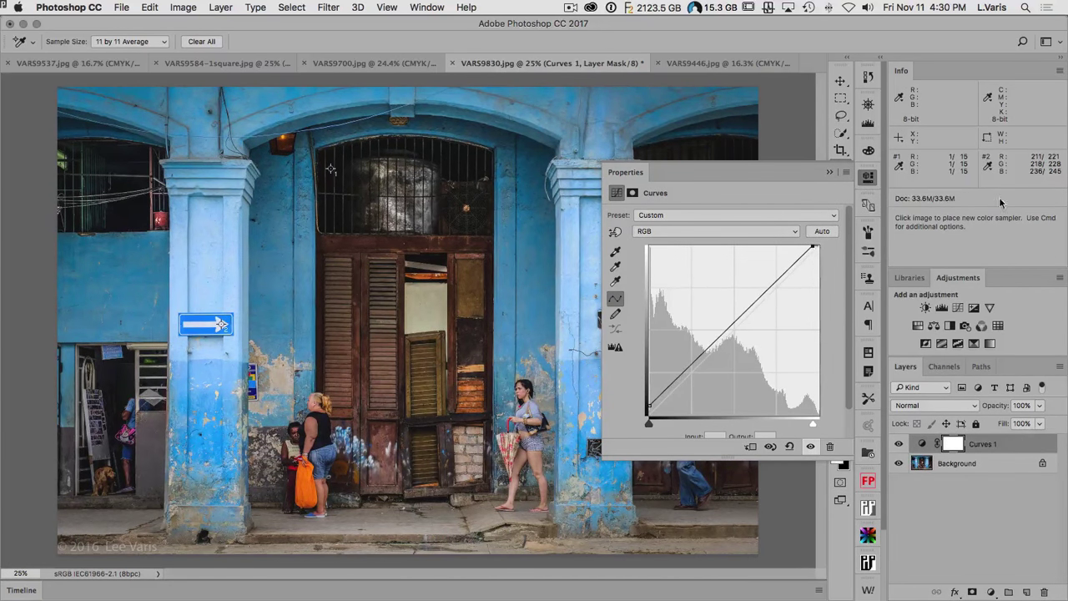
Move the white point of the Green curve inward until sampler #2's green value is 245.
left_click(722, 231)
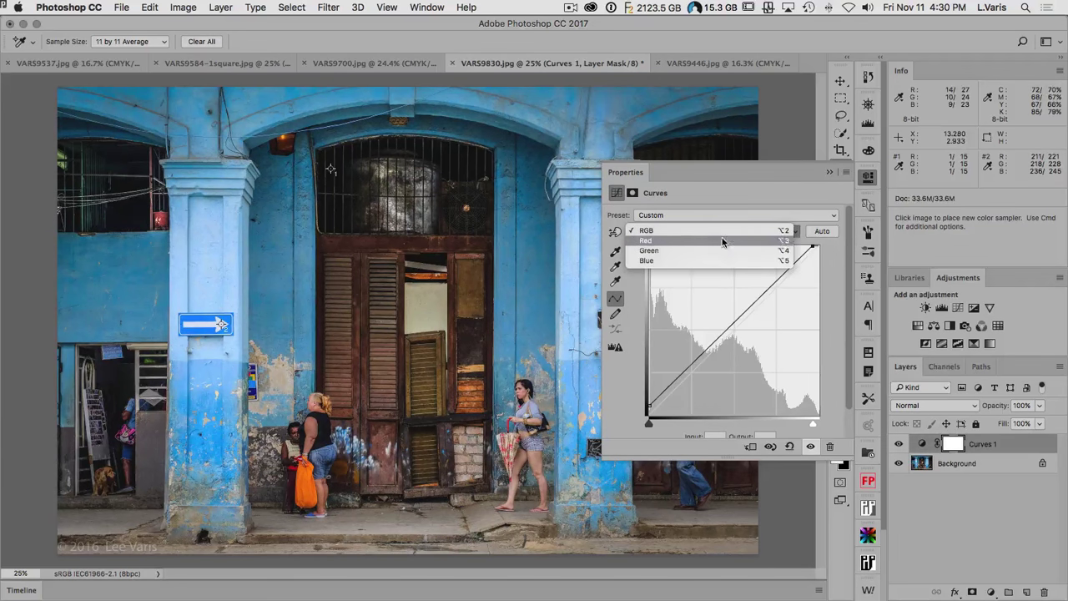
left_click(722, 253)
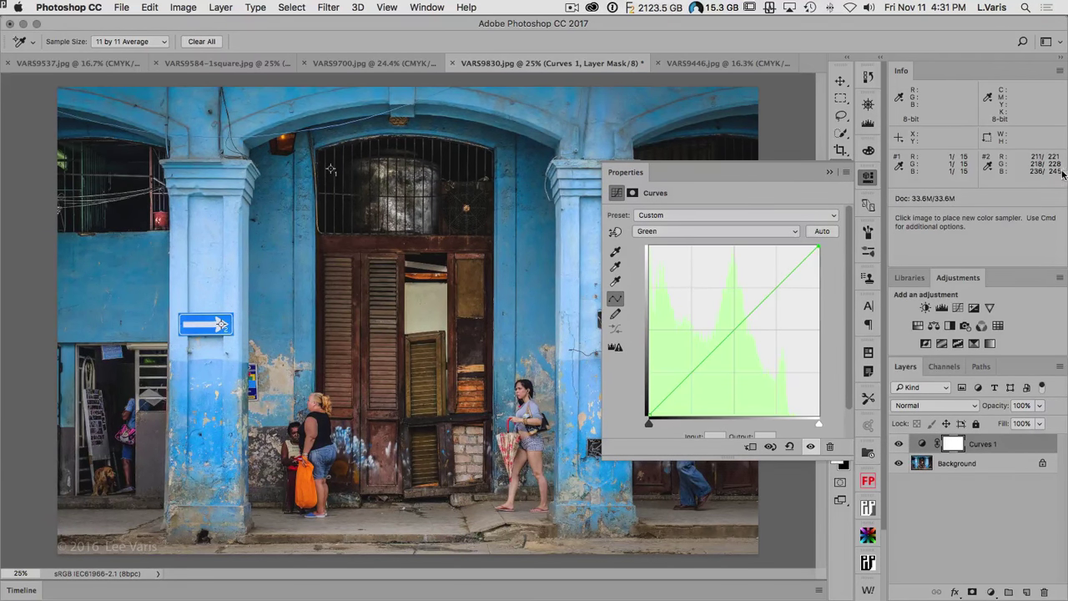
key("Left")
key("Left")
key("Left")
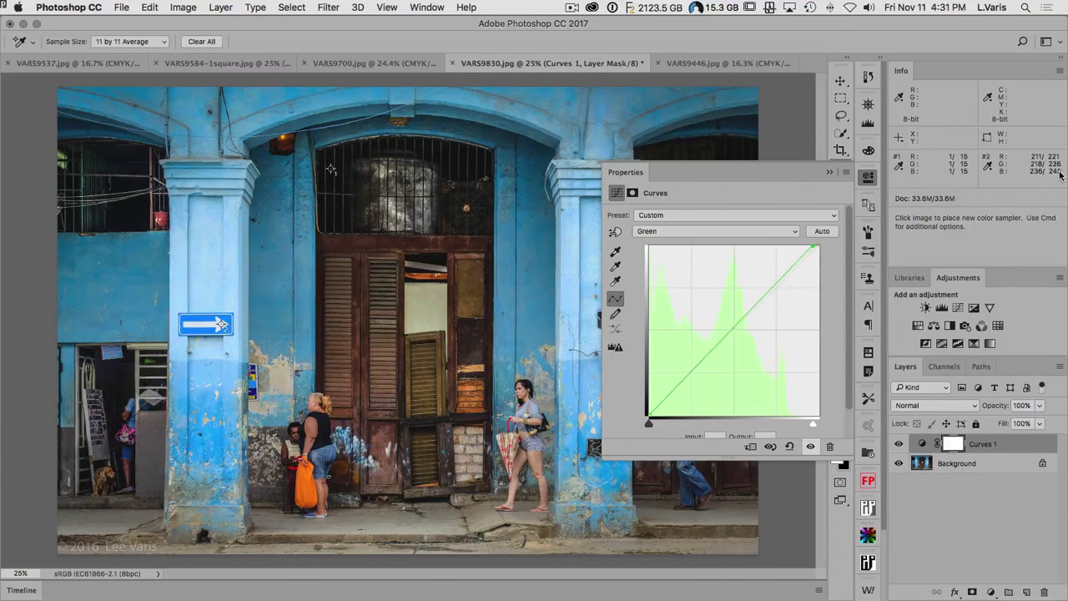
key("Left")
key("Left")
key("Left")
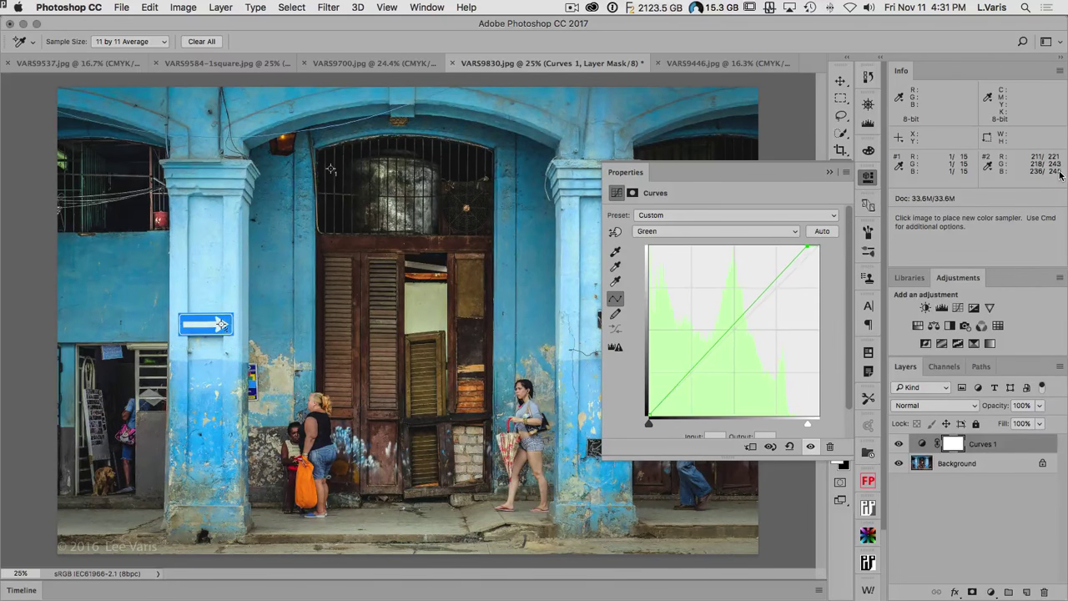
key("Left")
key("Left")
Move the white point of the Red curve inward until sampler #2's red value is 245, and hide the properties.
left_click(726, 231)
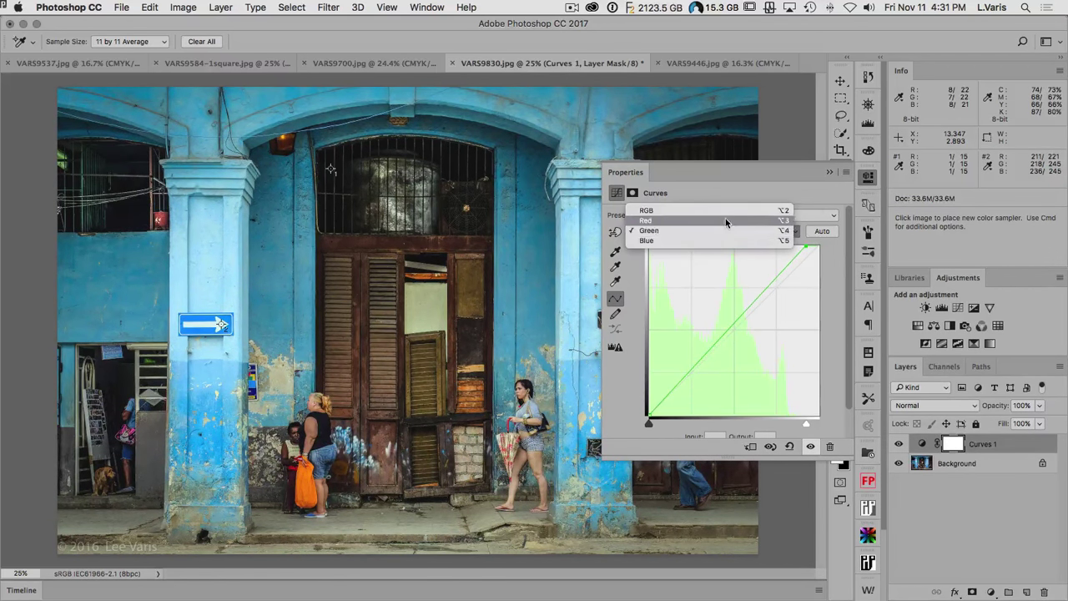
left_click(726, 218)
key("Left")
key("Left")
key("Left")
key("Left")
key("Left")
key("Left")
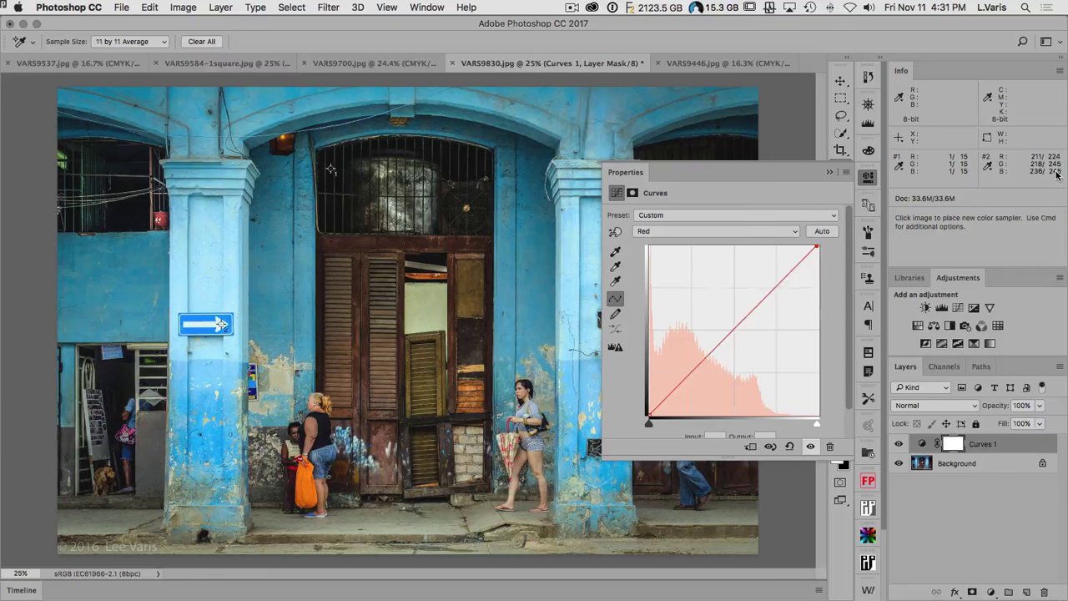
key("Left")
key("Left")
key("Left")
key("Left")
key("Left")
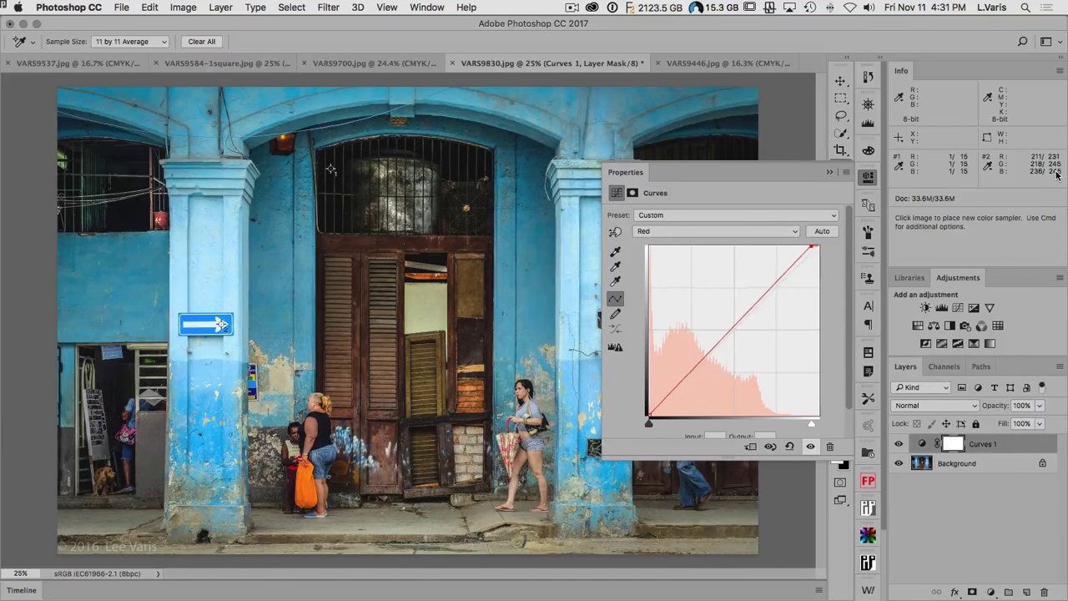
key("Left")
key("Left")
key("Left")
key("Left")
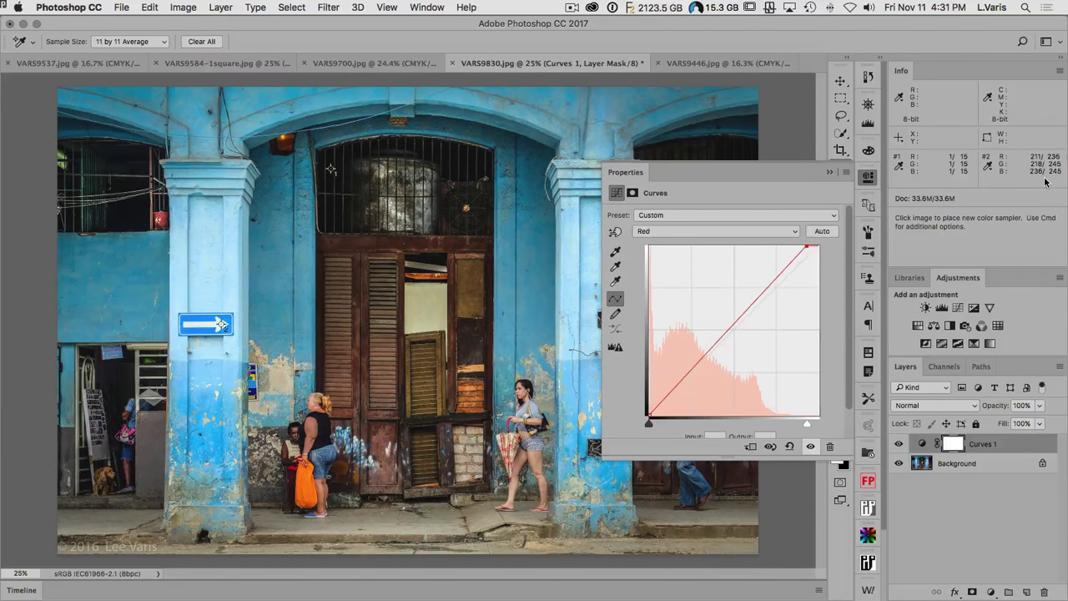
left_click_drag(804, 248, 800, 247)
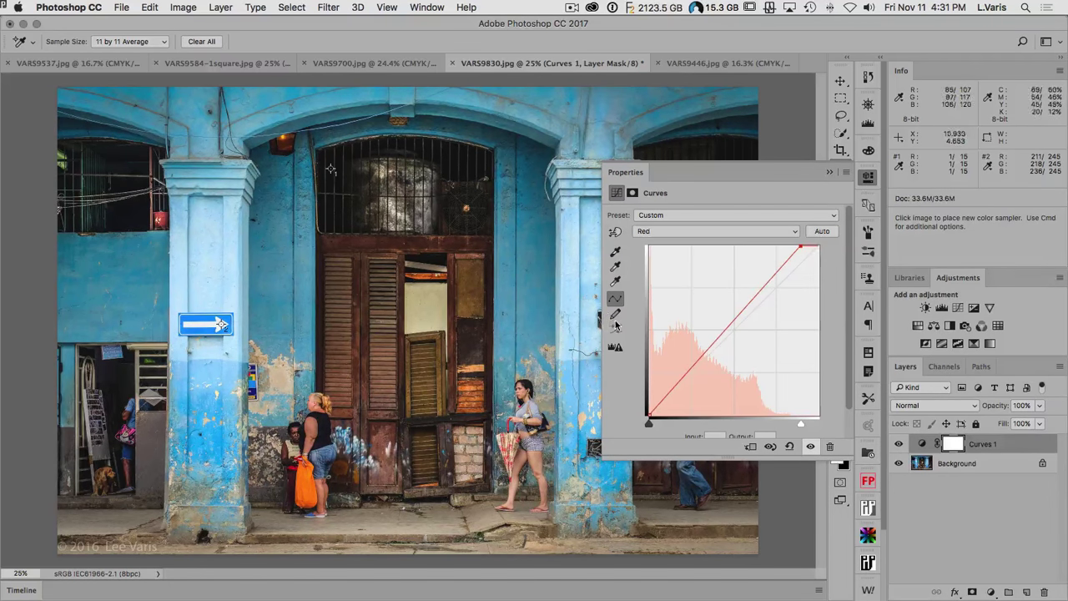
left_click(868, 178)
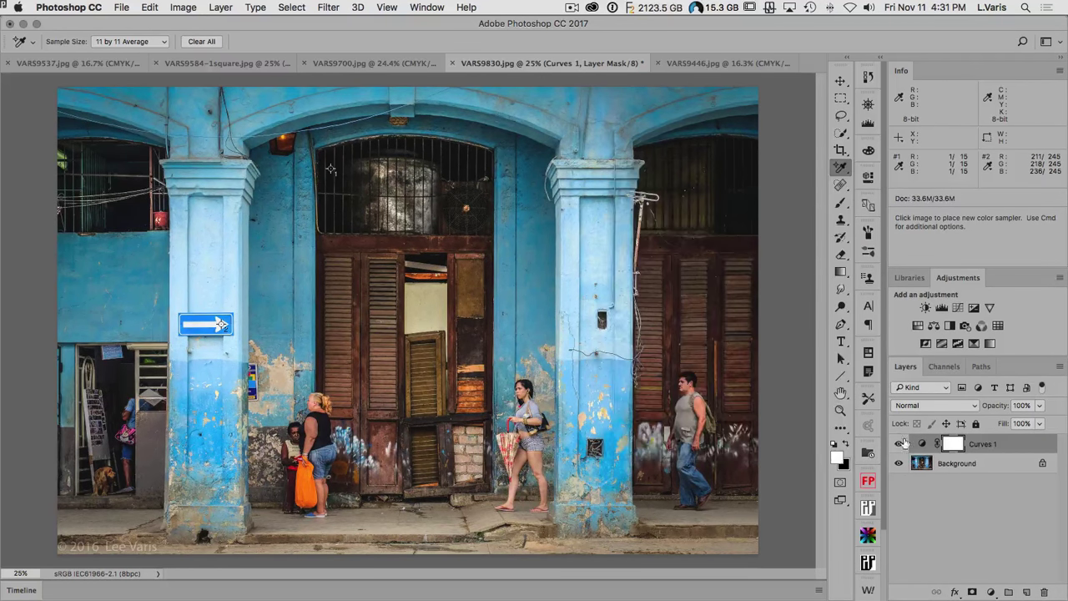
Toggle the Curves 1 layer's visibility to compare the image before and after the tonal correction.
left_click(898, 447)
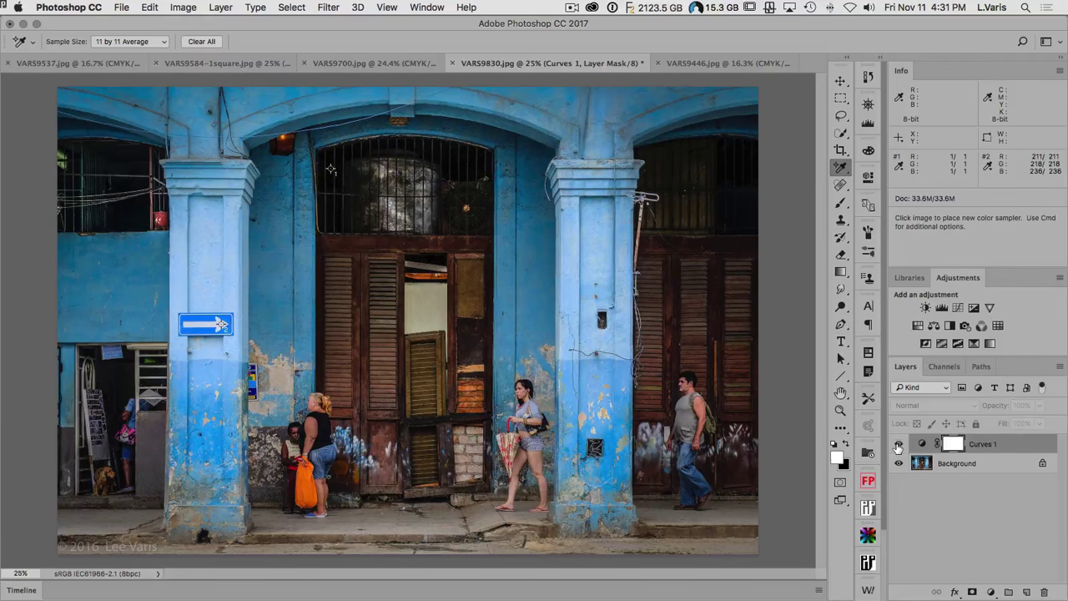
left_click(898, 446)
left_click(898, 447)
left_click(898, 447)
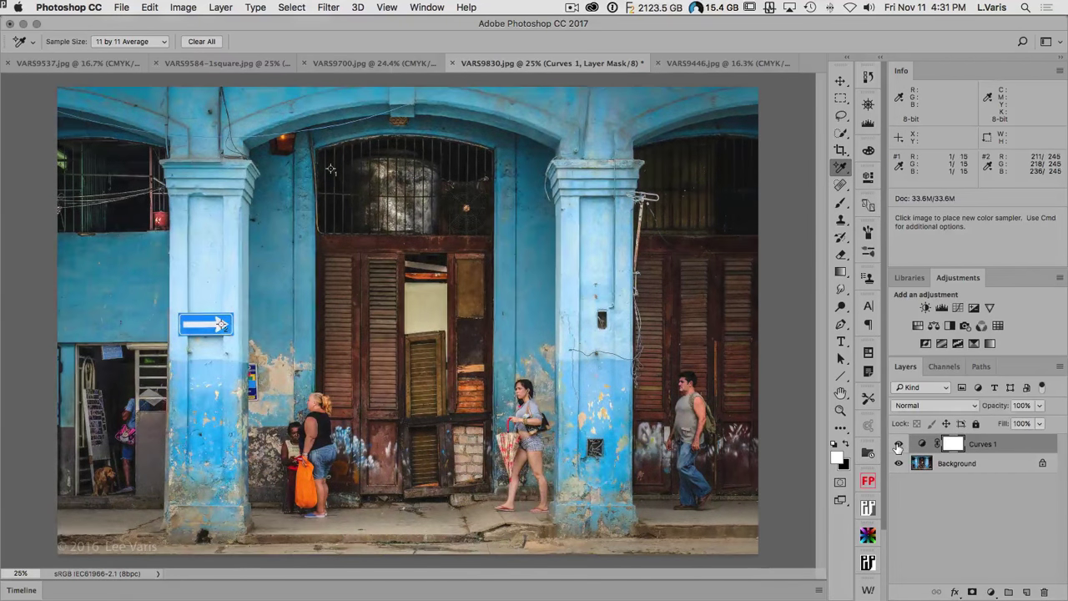
left_click(898, 446)
left_click(898, 446)
Flatten the image and convert it to CMYK Color with the U.S. Web Coated (SWOP) v2 profile.
left_click(1060, 366)
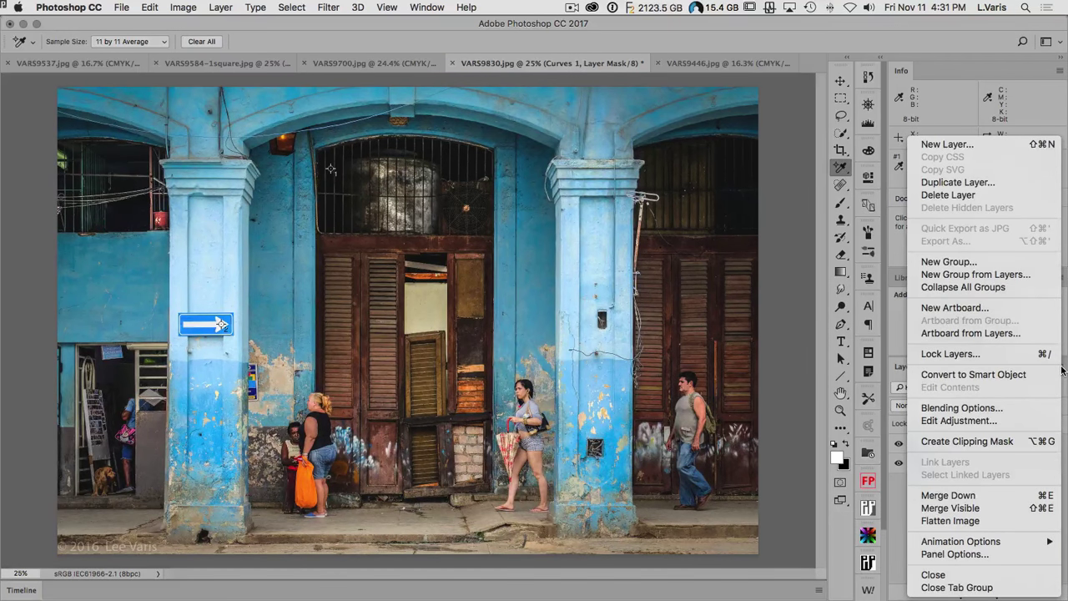
left_click(951, 520)
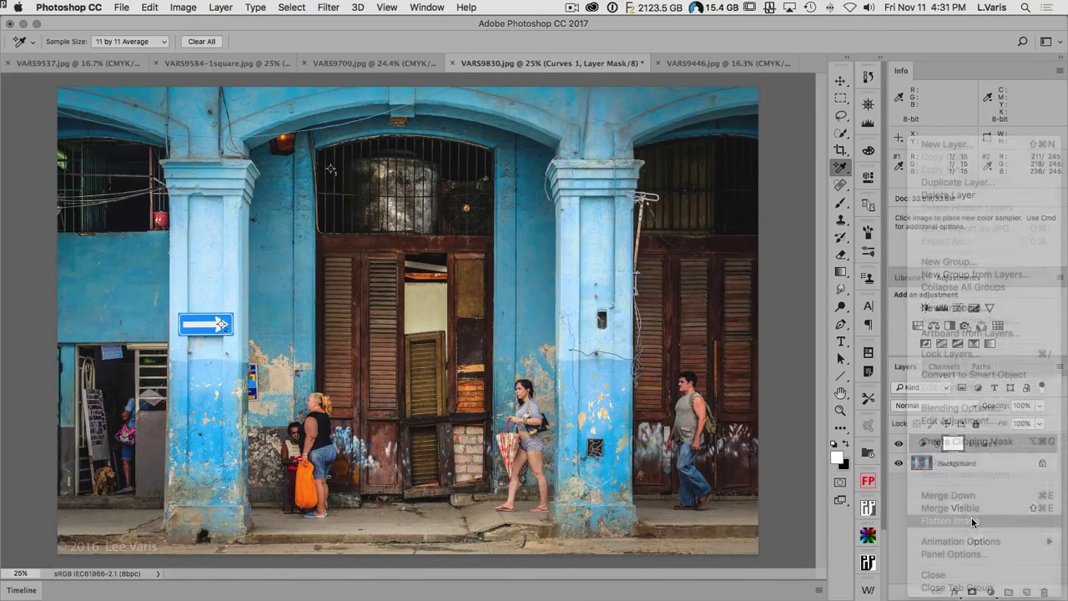
left_click(183, 7)
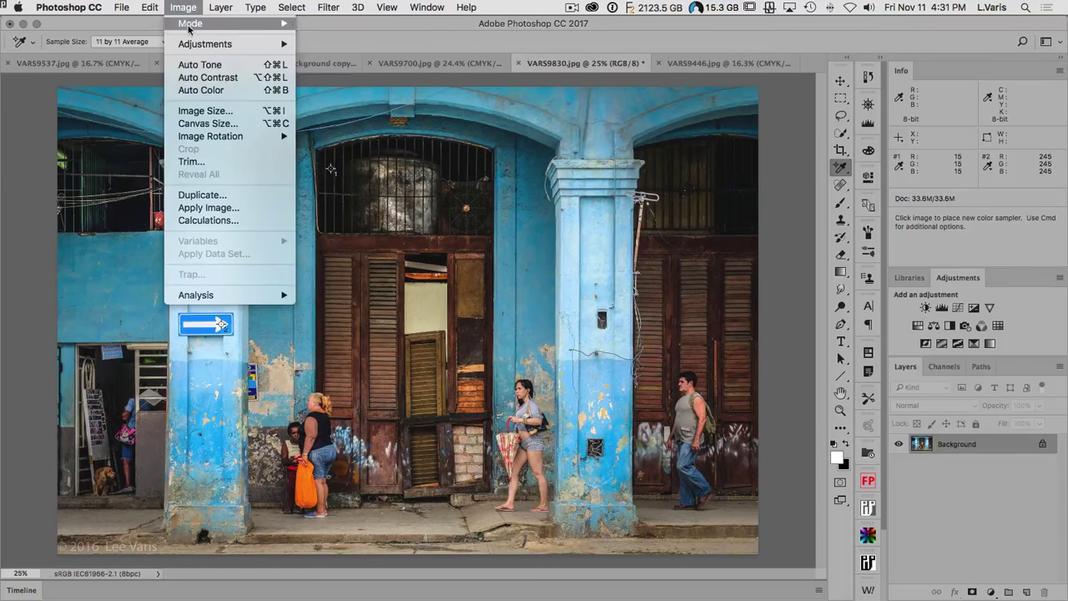
mouse_move(191, 24)
left_click(338, 90)
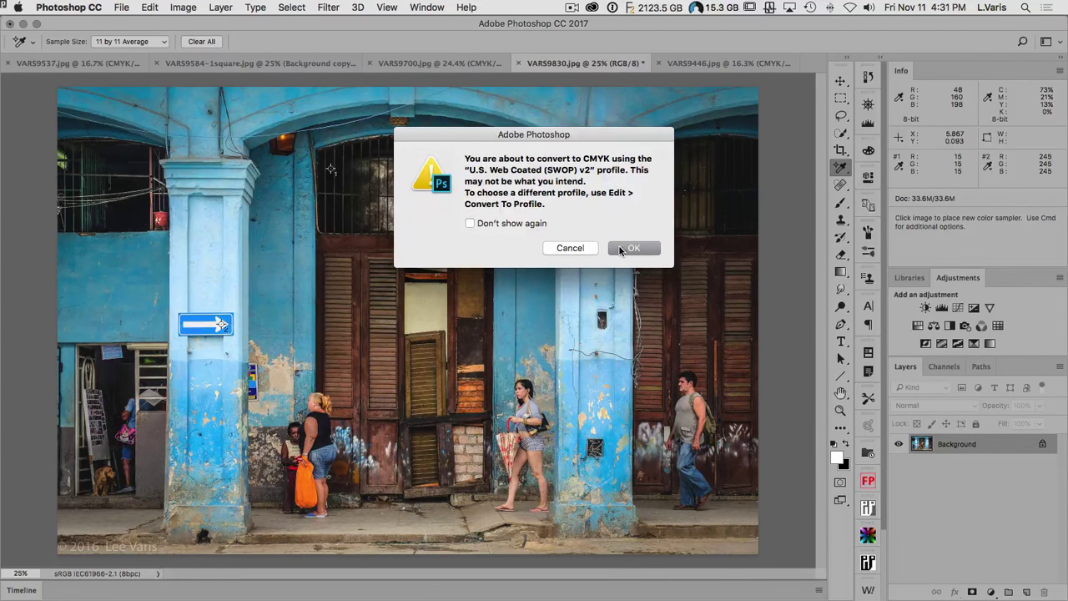
left_click(621, 249)
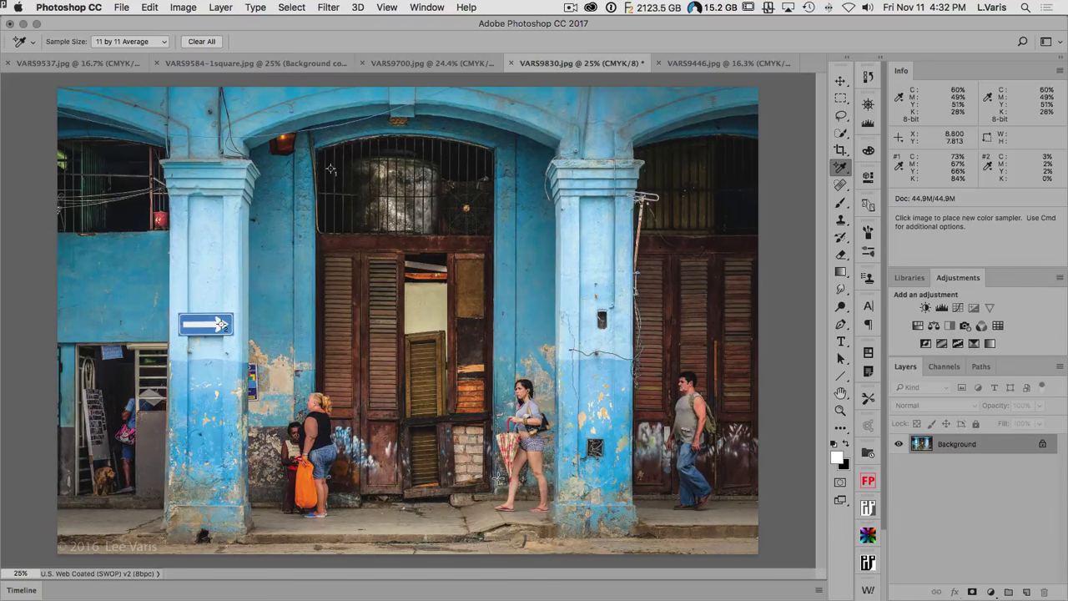
Add a Selective Color adjustment and set Blacks to Black +17, Cyan -5, Magenta -5 and Yellow -5.
left_click(974, 344)
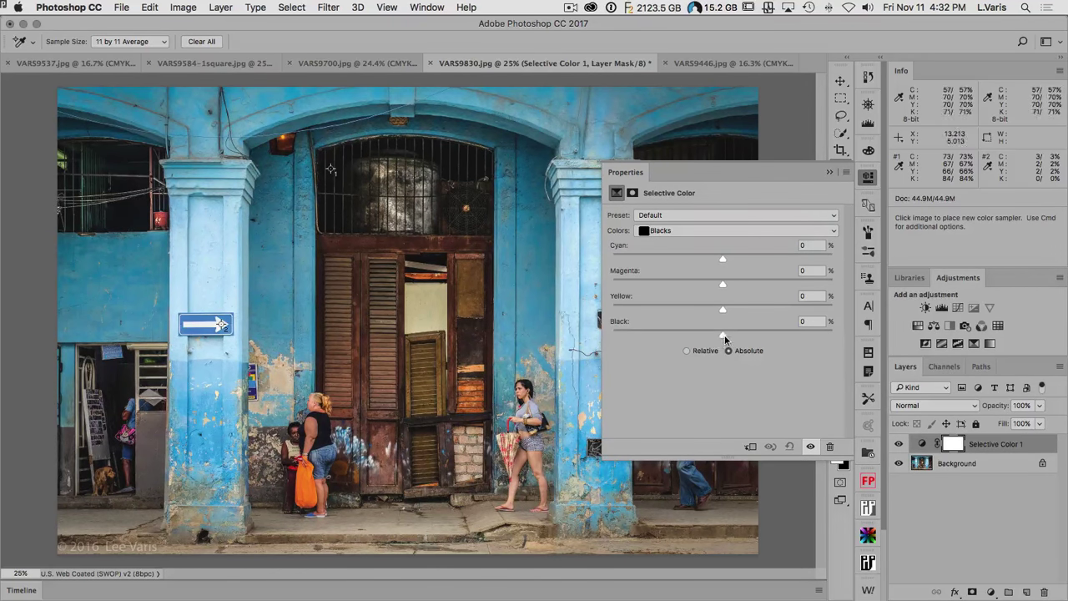
left_click_drag(723, 335, 739, 338)
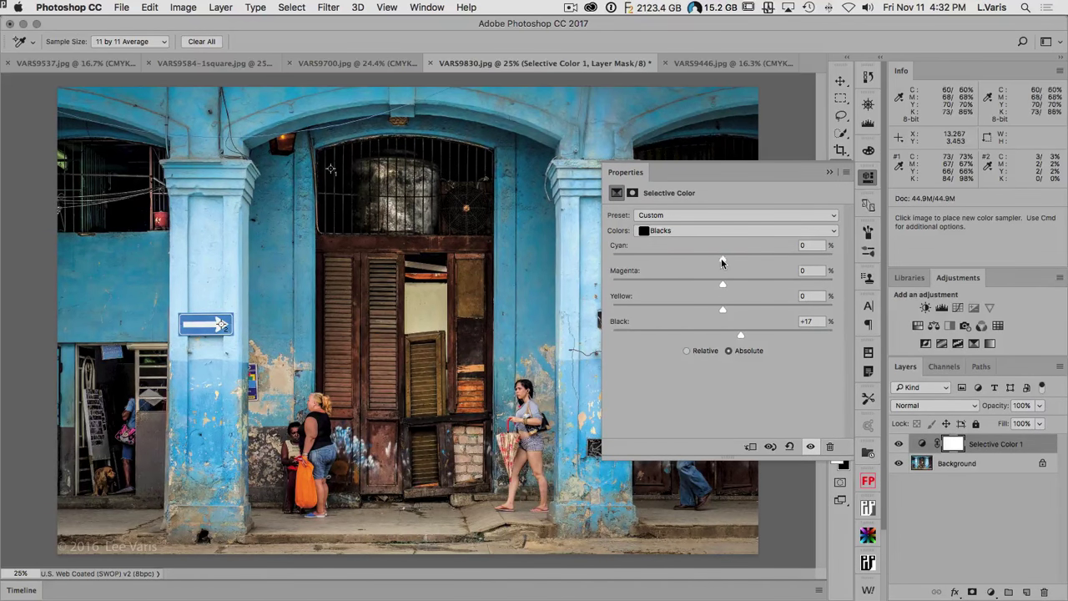
left_click_drag(721, 258, 719, 284)
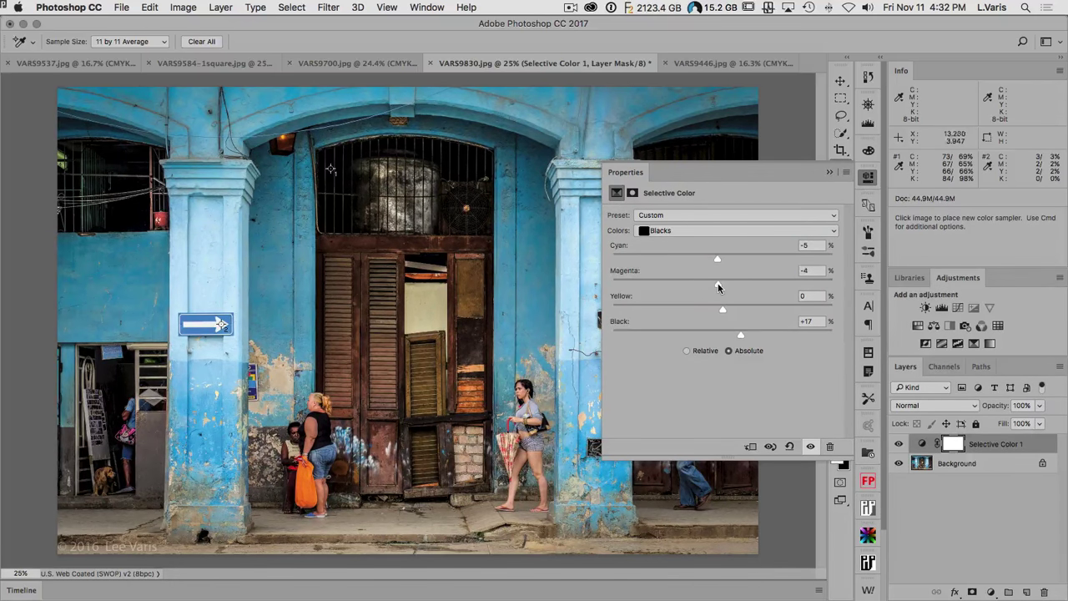
left_click_drag(721, 310, 717, 313)
Switch sampler #1's readout to Total Ink, check the image without the Selective Color adjustment, and hide the properties.
left_click(900, 166)
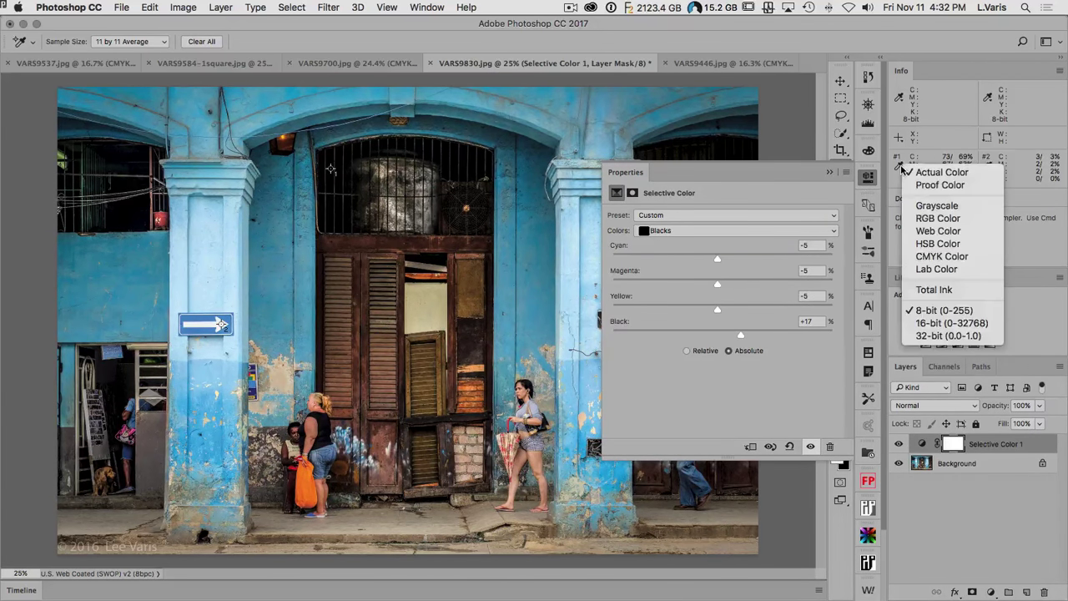
left_click(924, 290)
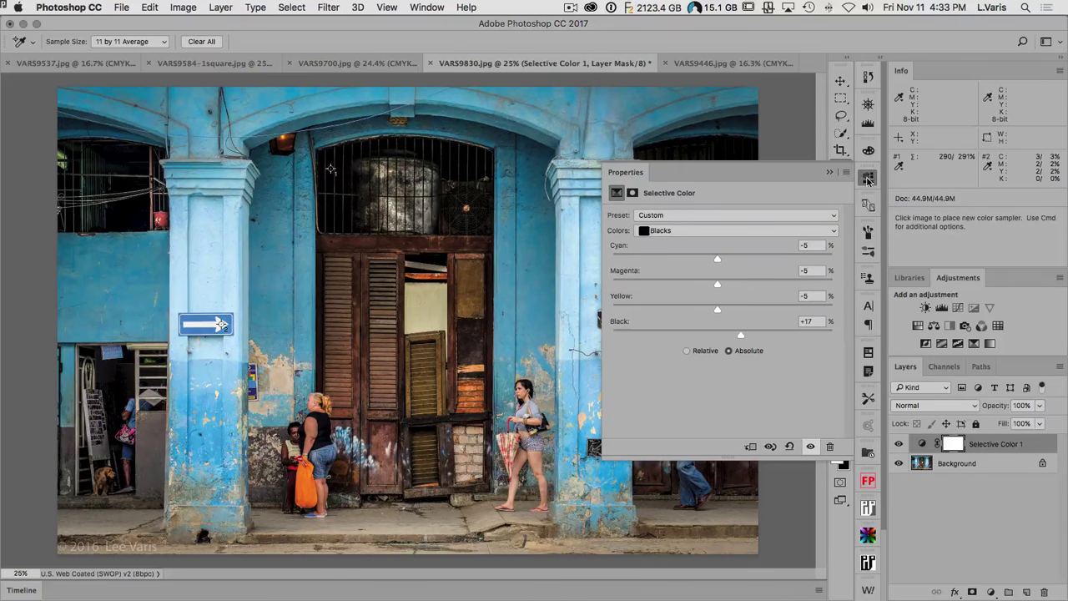
left_click(808, 449)
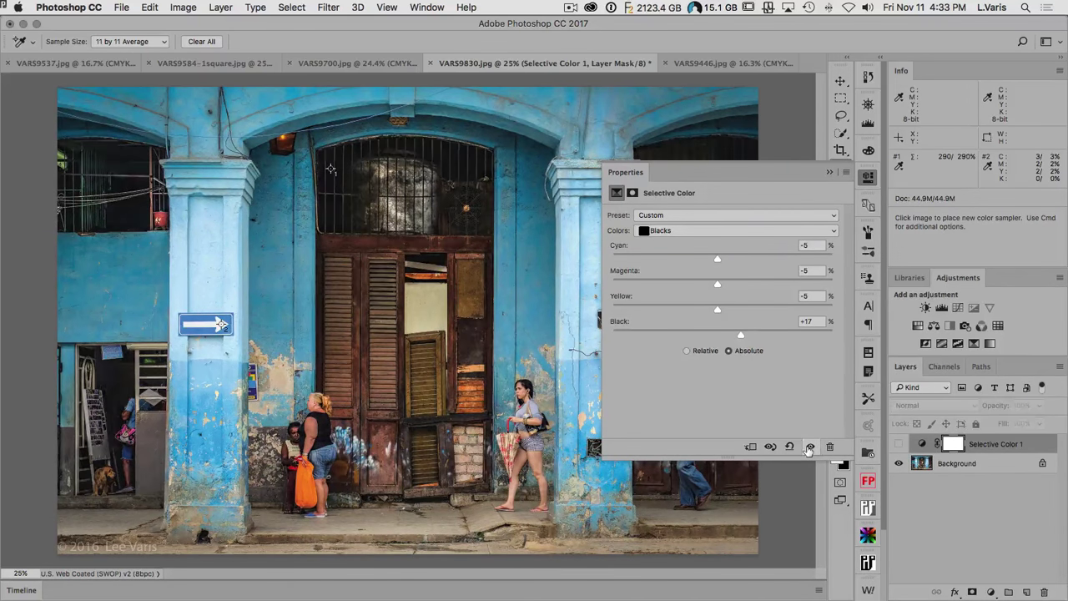
left_click(868, 179)
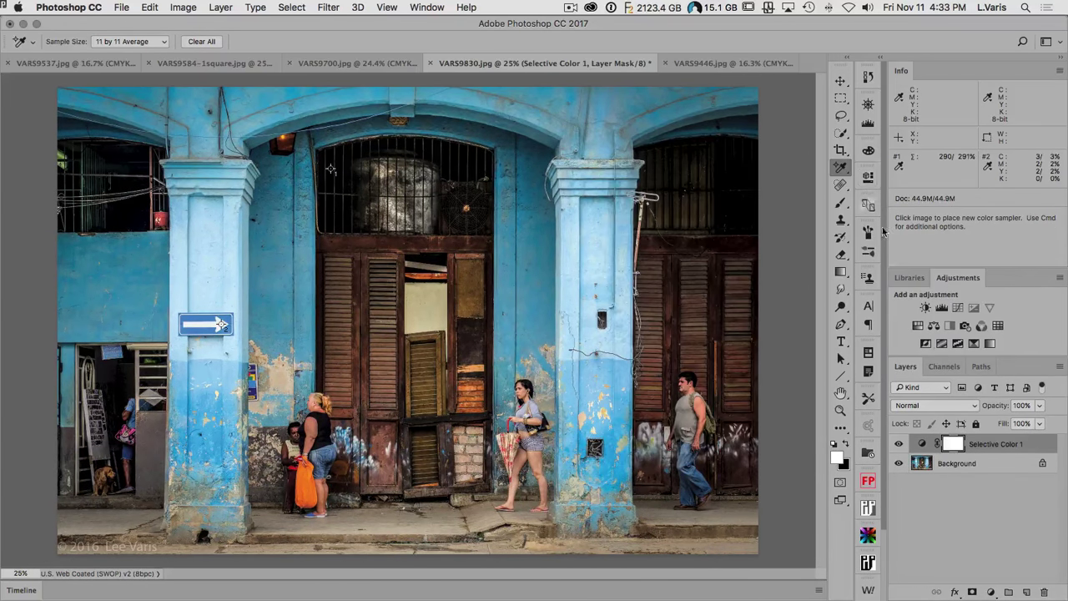
Flatten the image and duplicate the Background layer.
left_click(1061, 368)
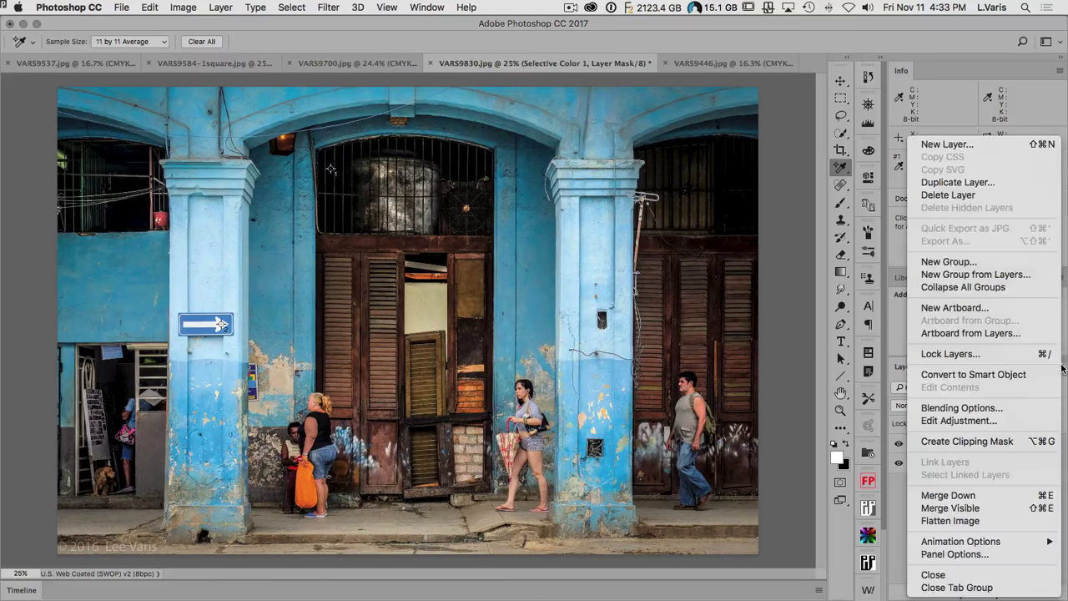
left_click(963, 526)
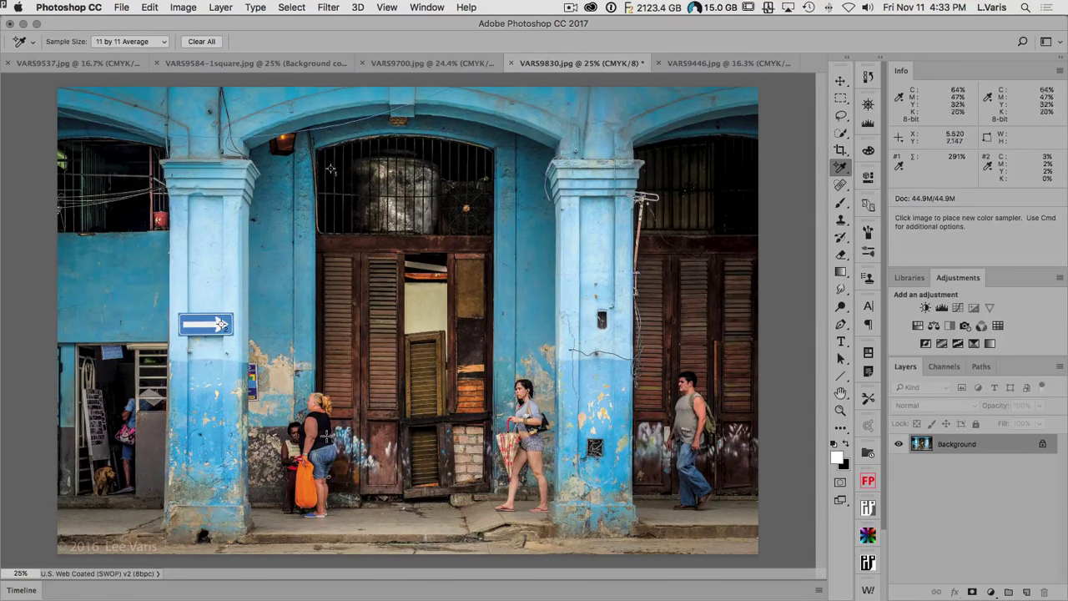
left_click(312, 437, "super")
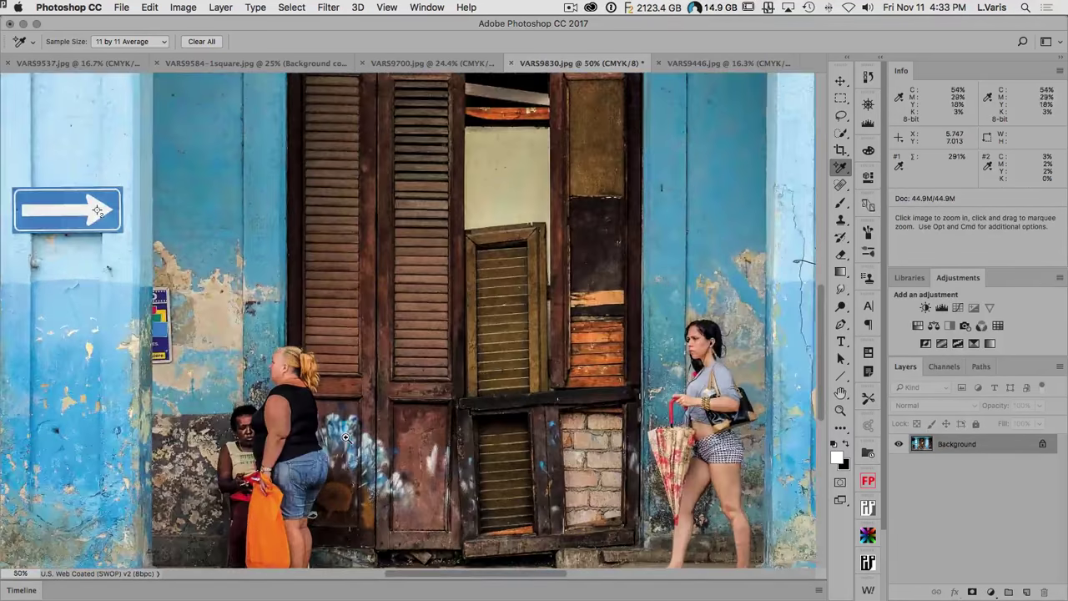
left_click_drag(393, 343, 417, 271)
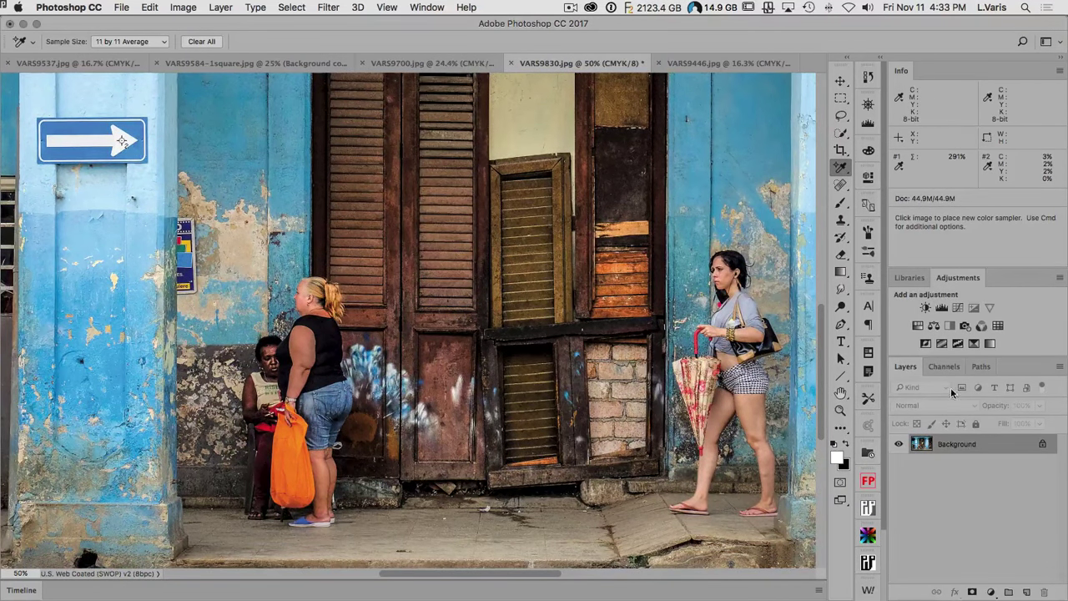
left_click_drag(921, 445, 1029, 592)
In the Background copy's blending options, exclude the C, M and Y channels, leaving only K enabled.
left_click(1059, 365)
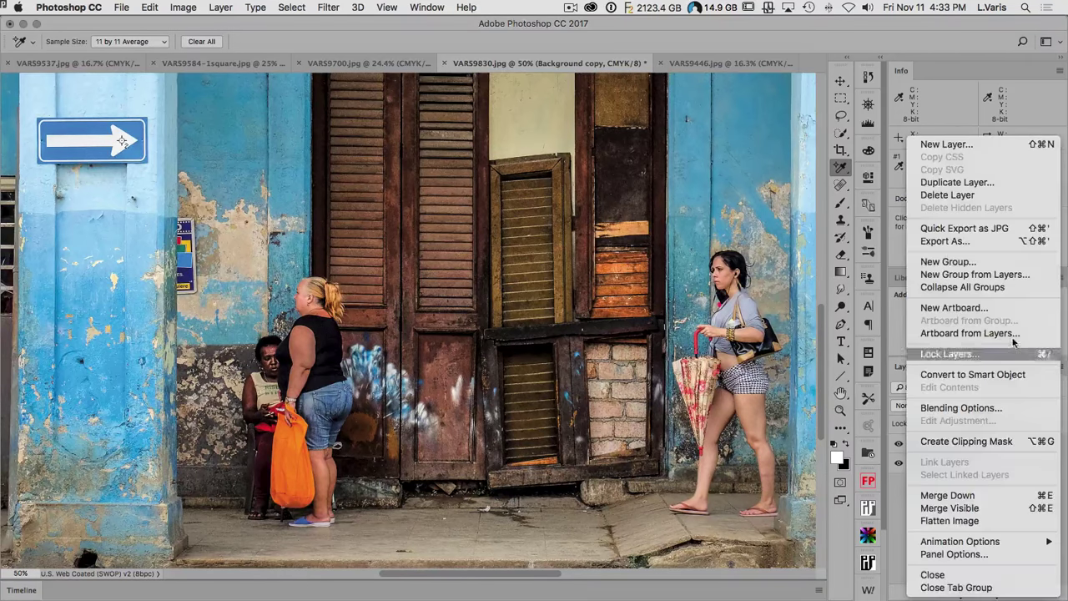
left_click(928, 409)
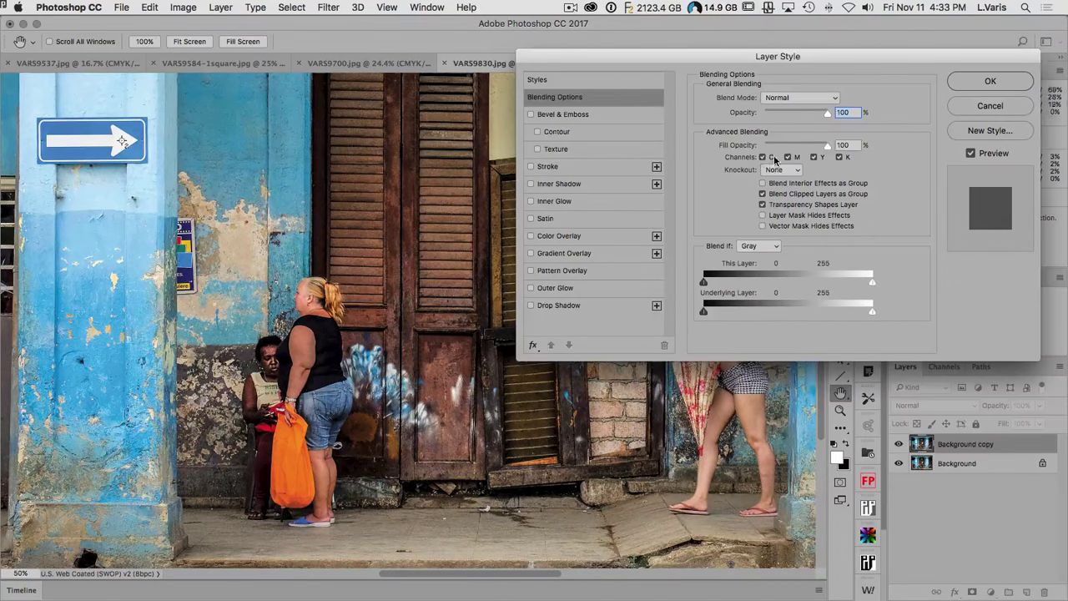
left_click(762, 157)
left_click(787, 157)
left_click(814, 156)
left_click(968, 83)
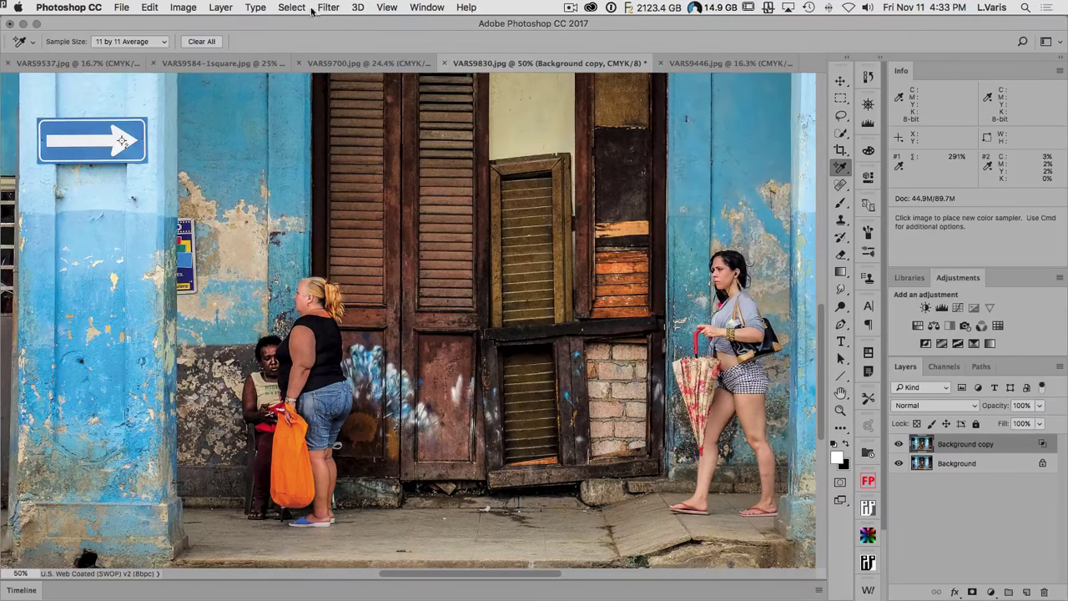
Reapply the last Unsharp Mask filter to the Background copy and toggle the layer to compare the sharpening.
left_click(326, 10)
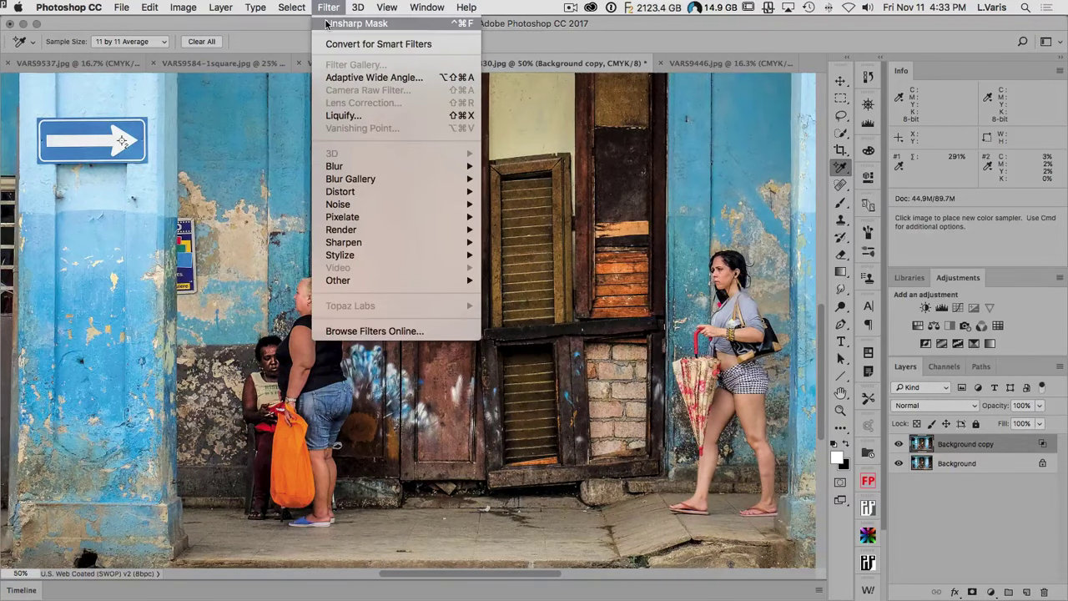
left_click(327, 24)
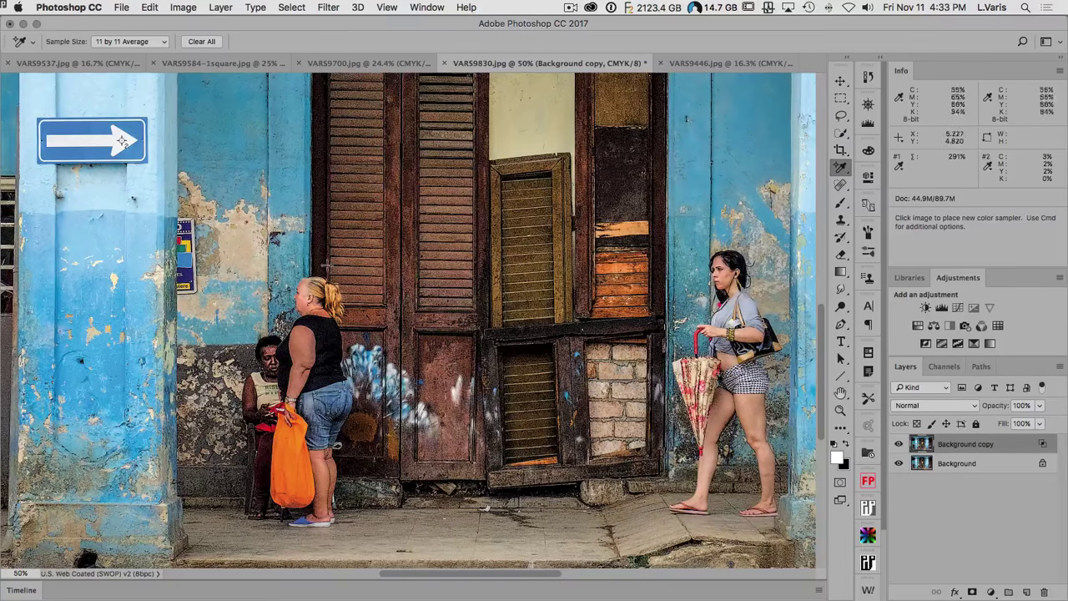
left_click(900, 445)
left_click(899, 444)
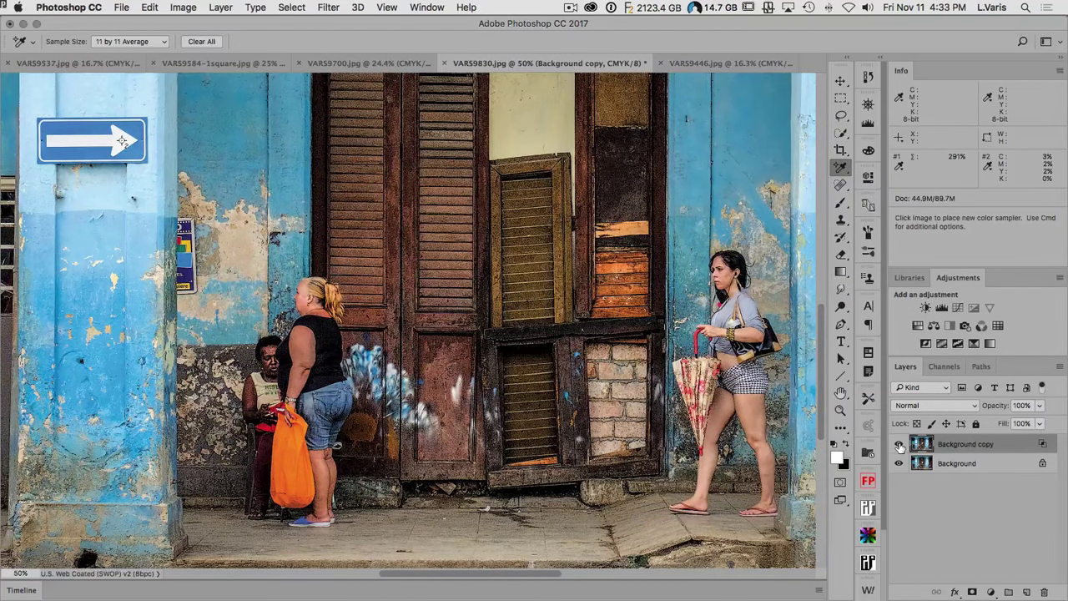
left_click(900, 445)
left_click(900, 444)
Lower the Background copy's opacity to 70% and toggle its visibility to judge the softened sharpening.
left_click(1040, 406)
left_click_drag(1039, 425, 1023, 427)
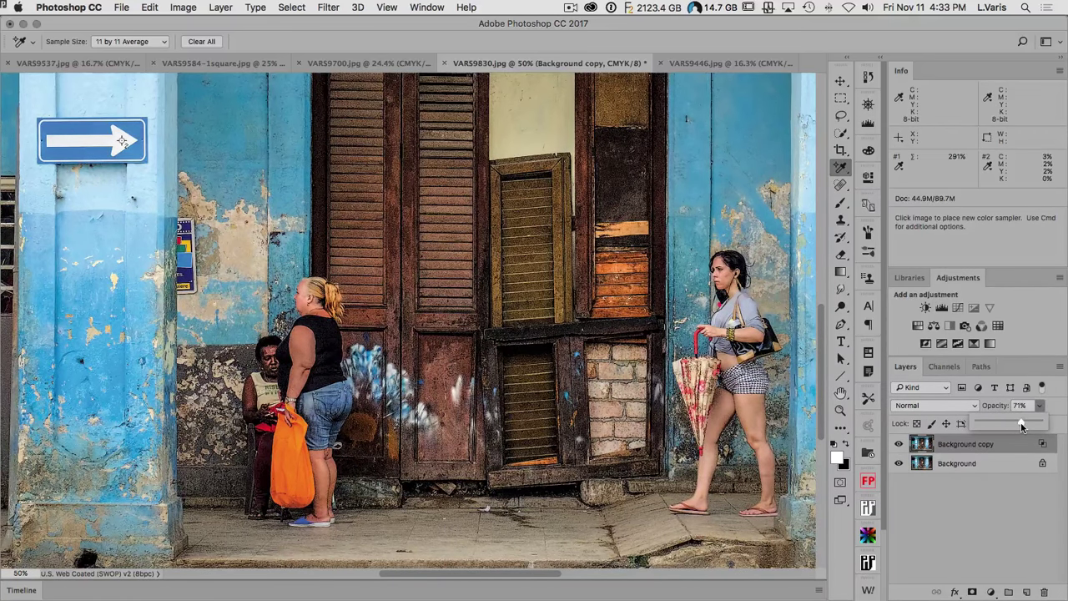
left_click(900, 447)
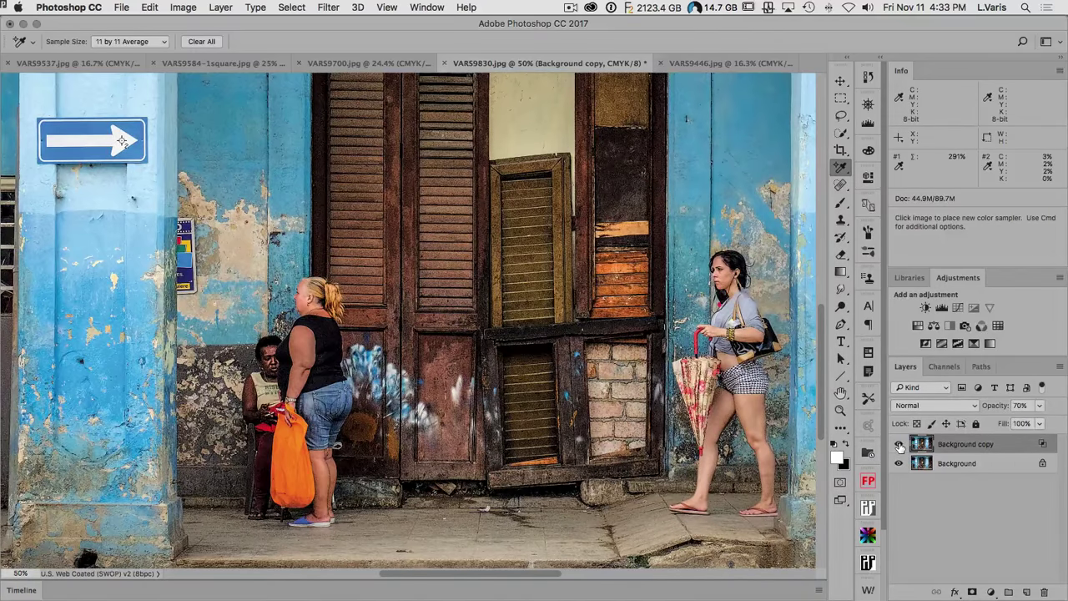
left_click(900, 447)
left_click(899, 446)
left_click(900, 446)
left_click(900, 447)
left_click(900, 446)
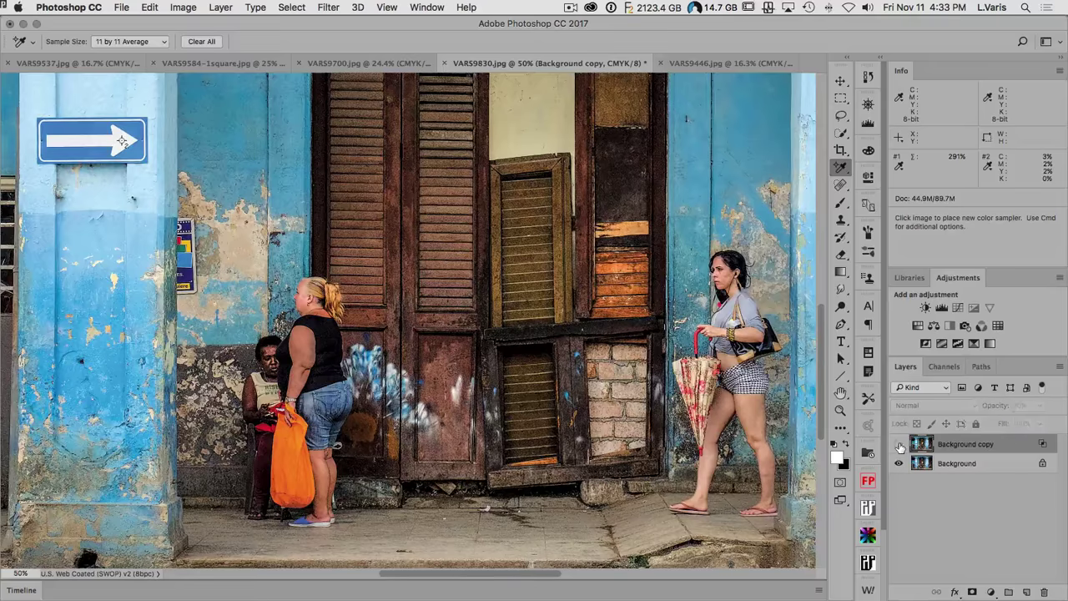
left_click(900, 447)
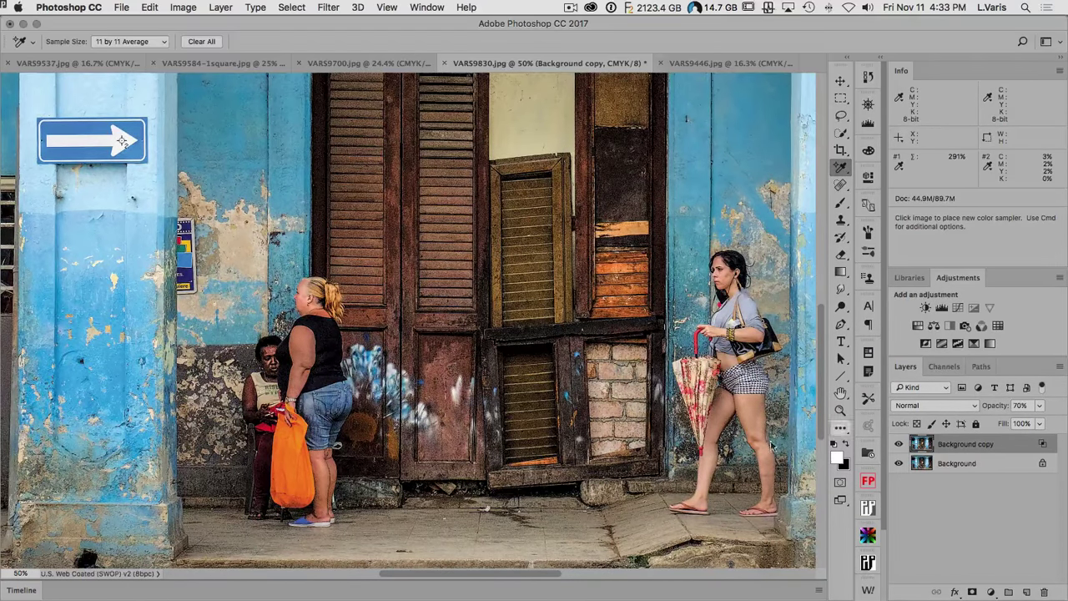
Examine the black-channel sharpening on the window grille and wooden shutters with the Background copy shown and hidden.
left_click_drag(462, 277, 485, 472)
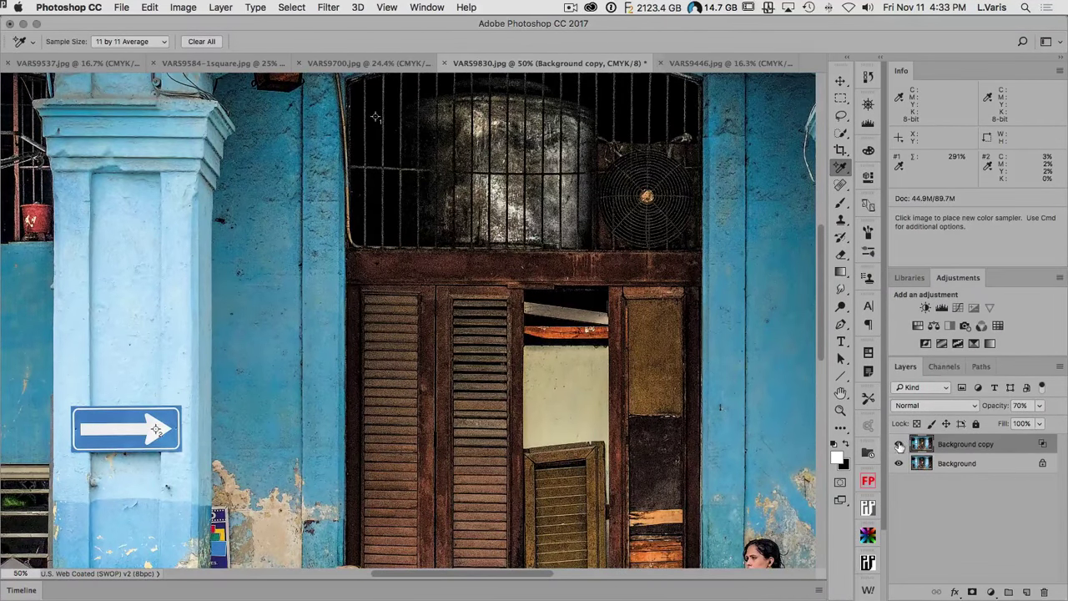
left_click(899, 444)
left_click(899, 444)
left_click(899, 444)
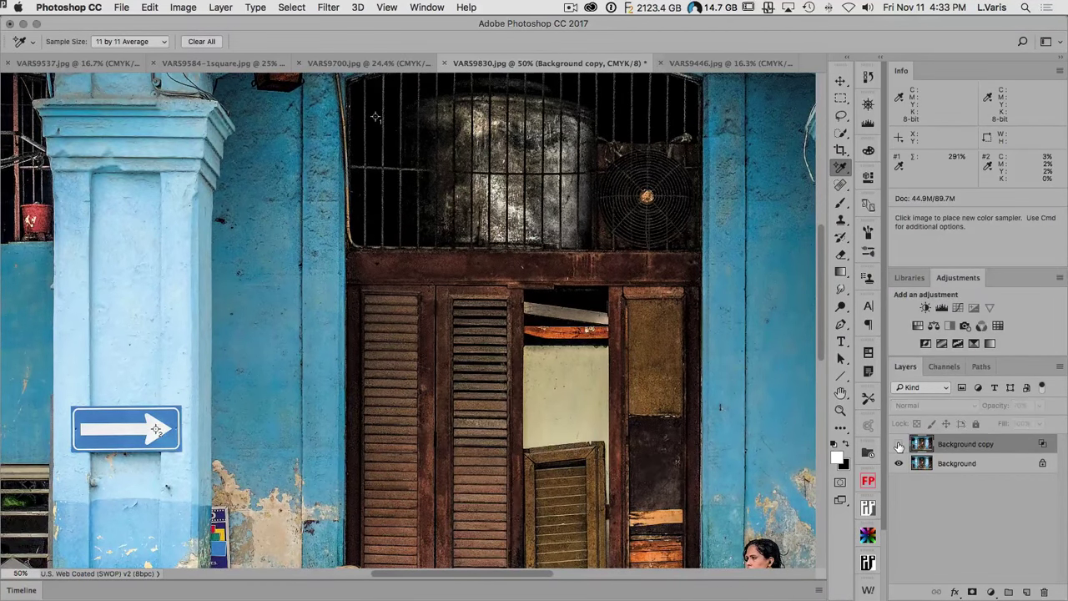
left_click(899, 444)
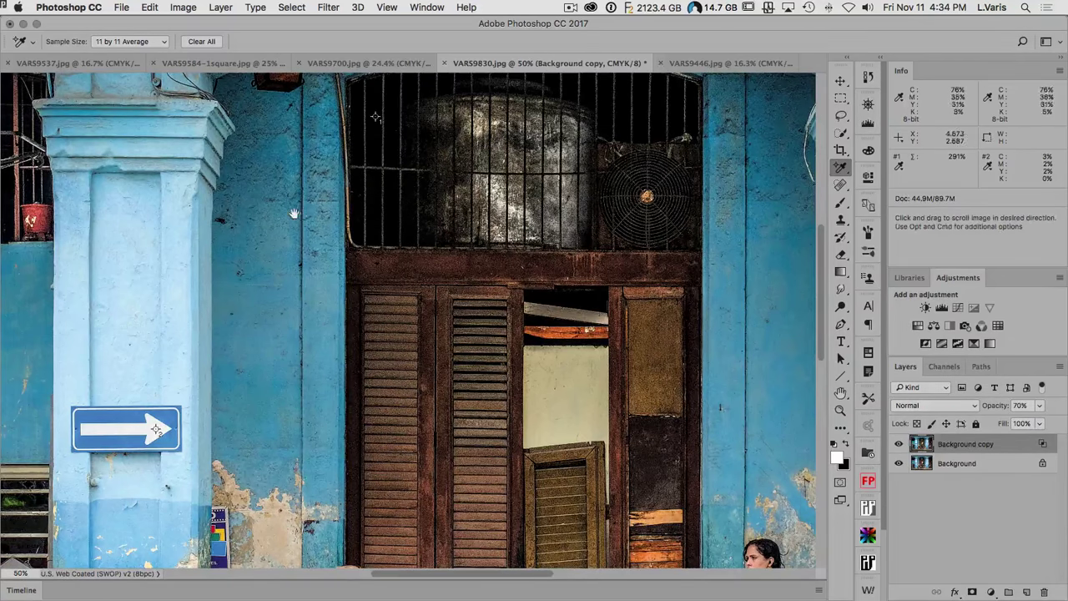
Set the Background copy's opacity to 63%.
left_click_drag(328, 145, 356, 244)
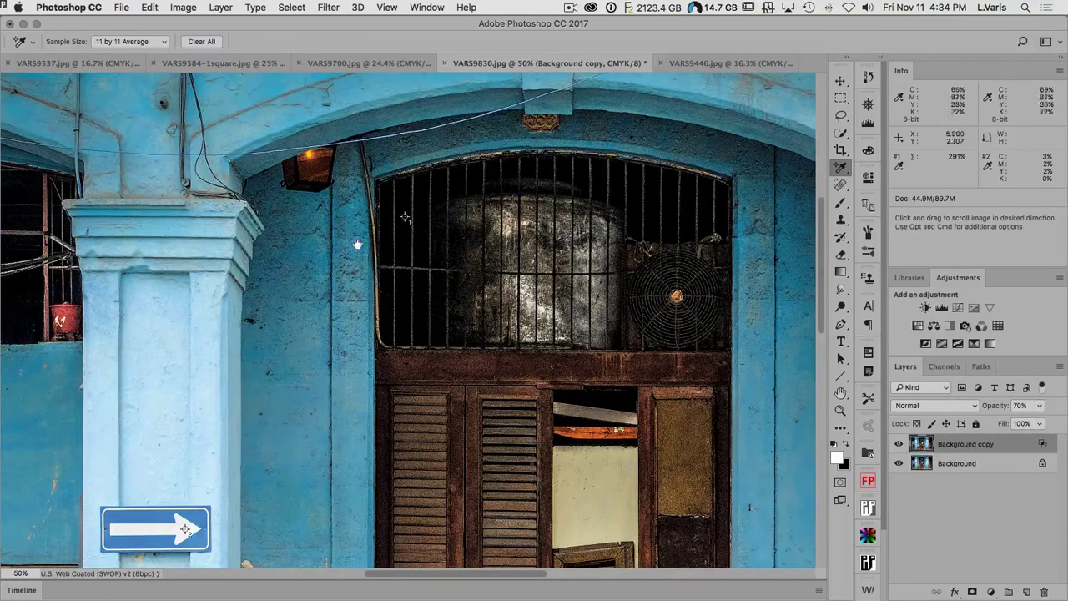
left_click(427, 308, "alt")
left_click(427, 308, "alt")
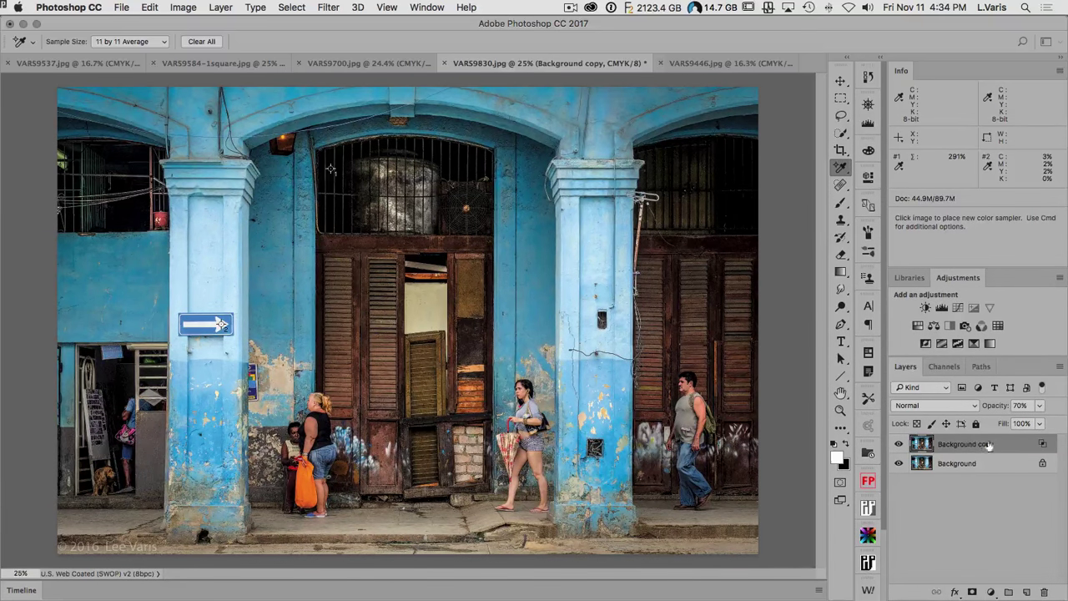
left_click(1041, 406)
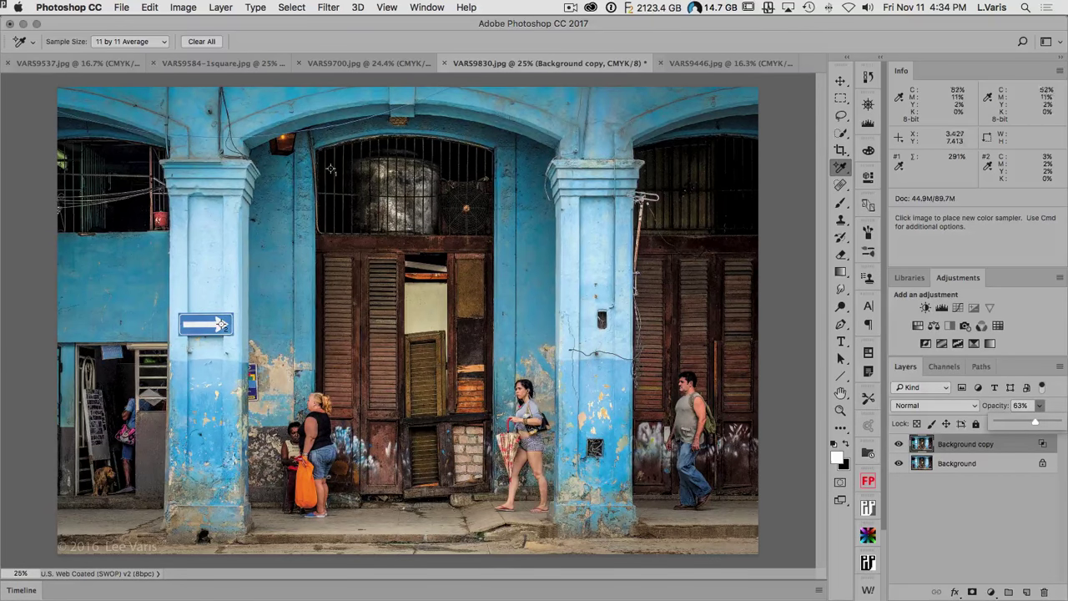
left_click(299, 431)
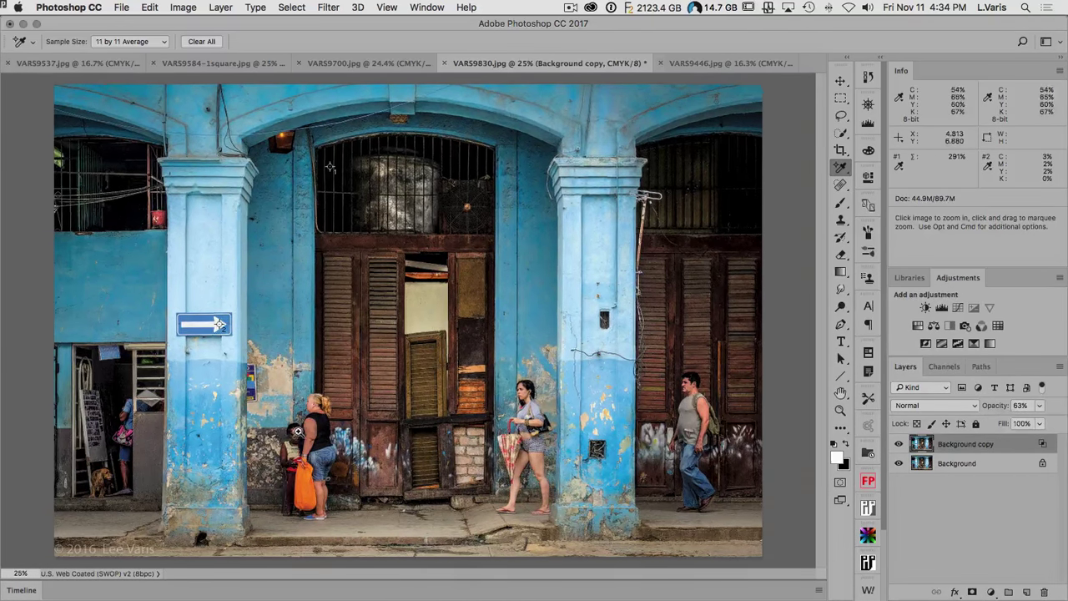
Compare the sharpening on the people and shutters around the doorway with the Background copy shown and hidden.
left_click(298, 430)
scroll(302, 430, "down", 2)
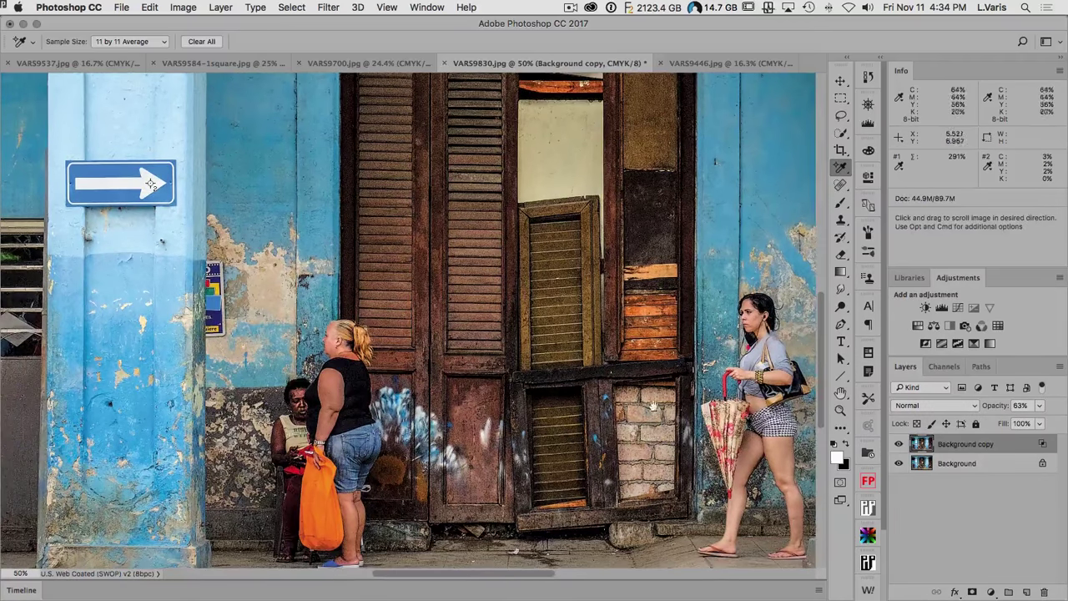
left_click(899, 445)
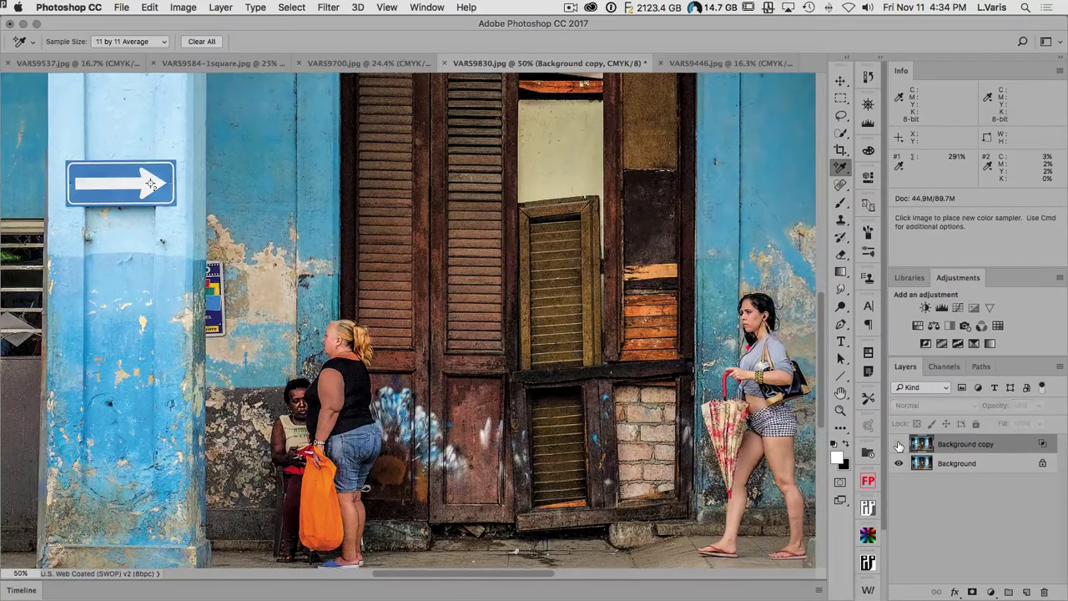
left_click(899, 445)
left_click(899, 445)
left_click(899, 445)
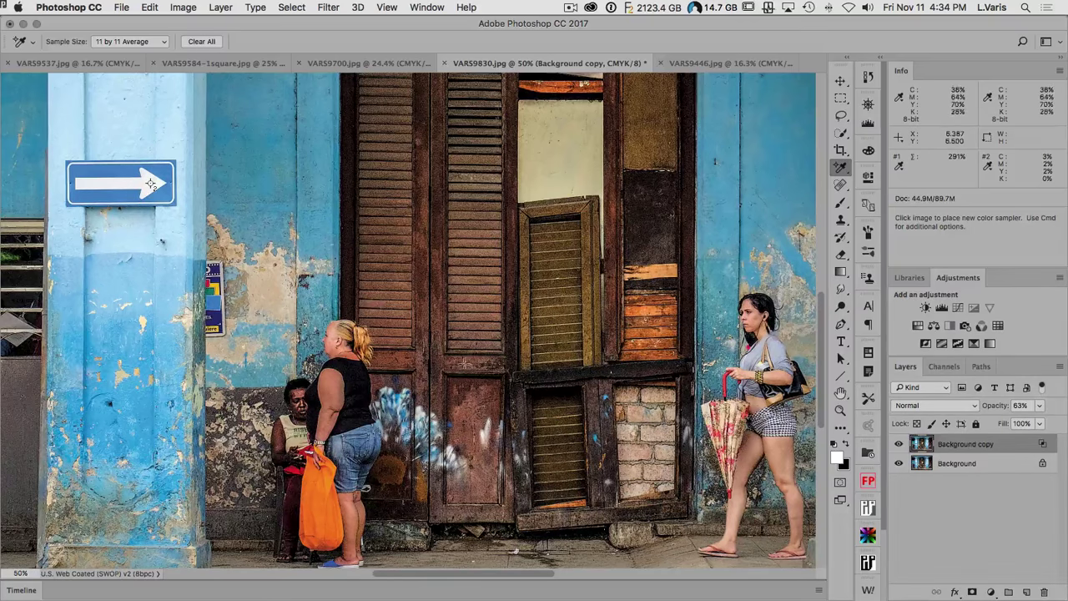
Raise the Background copy's opacity to 75% and toggle its visibility to judge the stronger sharpening.
left_click(1041, 406)
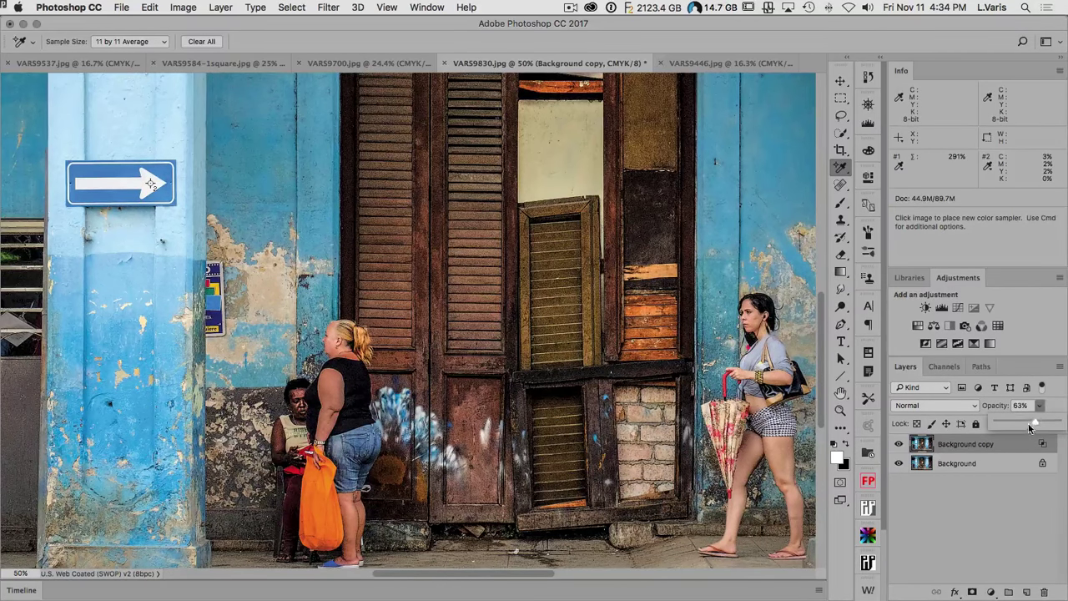
left_click_drag(1031, 428, 1058, 423)
left_click(899, 444)
left_click(899, 444)
left_click(899, 444)
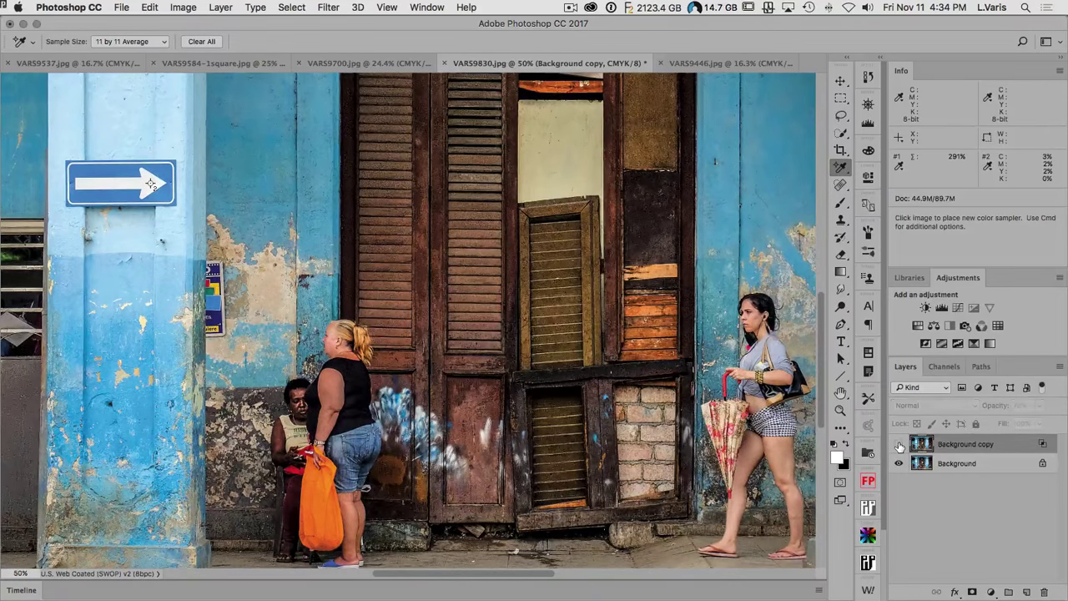
left_click(899, 444)
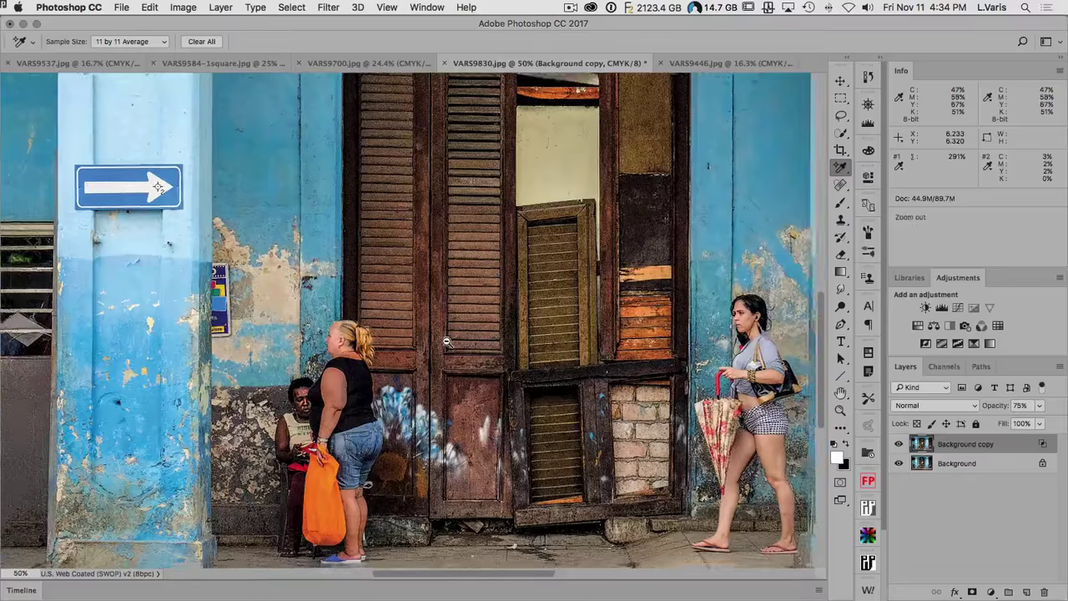
left_click(447, 341, "alt")
left_click(447, 340, "alt")
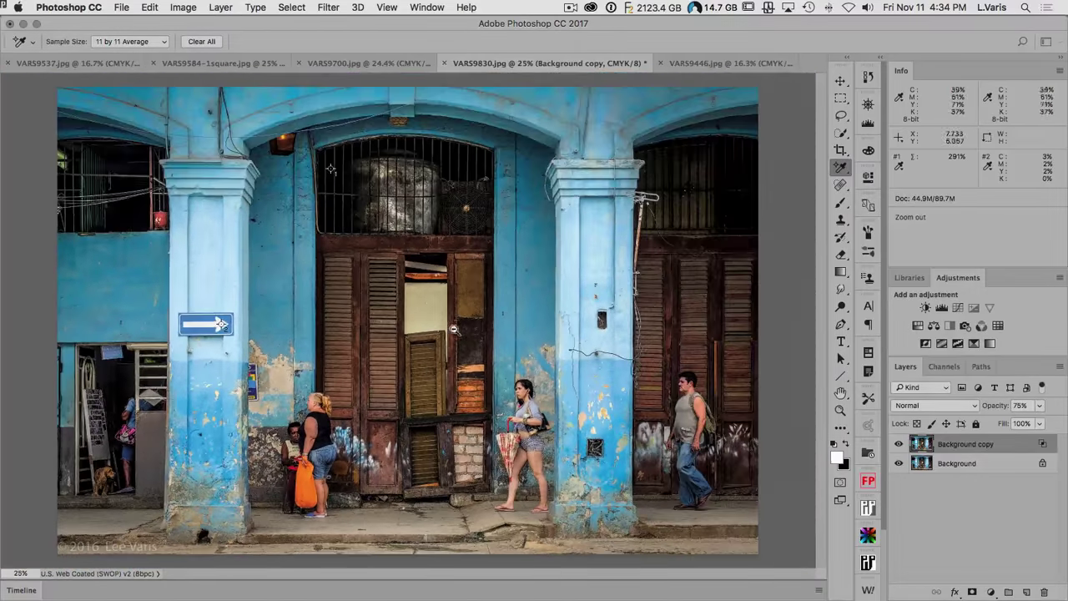